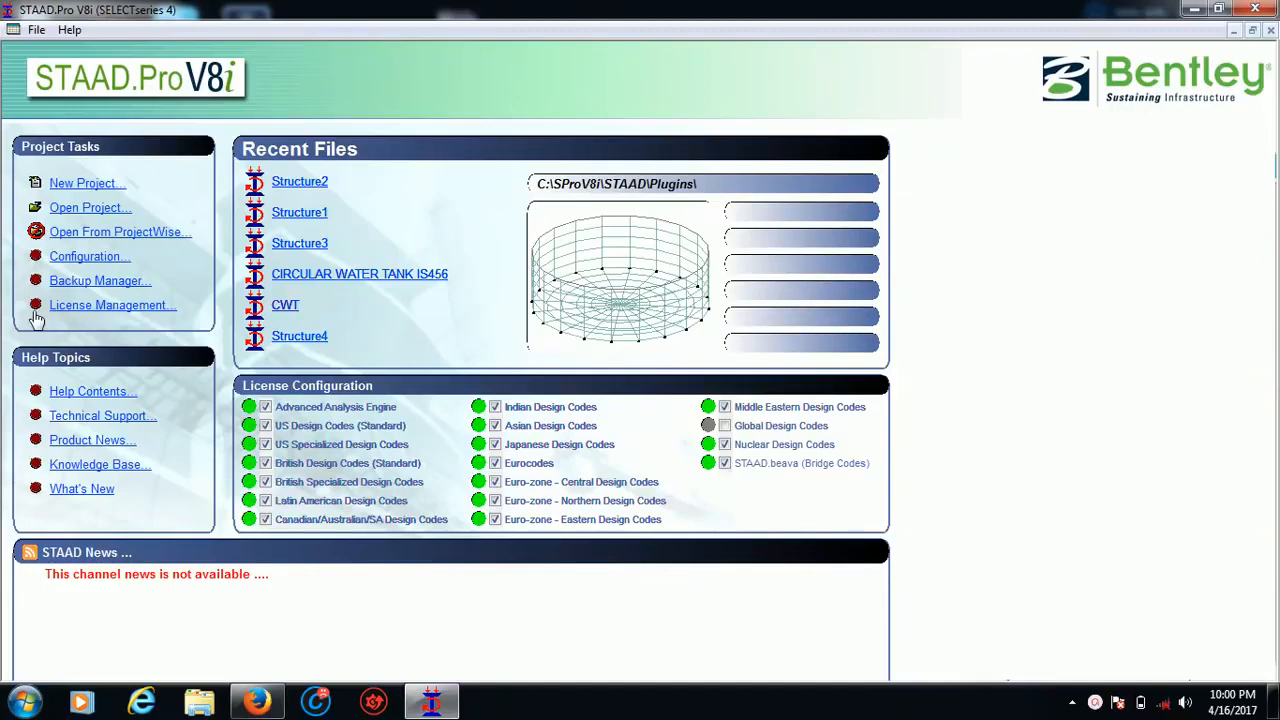
Create a new Space project named Structure3 in meters and kilonewtons, overwriting the existing file and starting with Add Beam
click(86, 184)
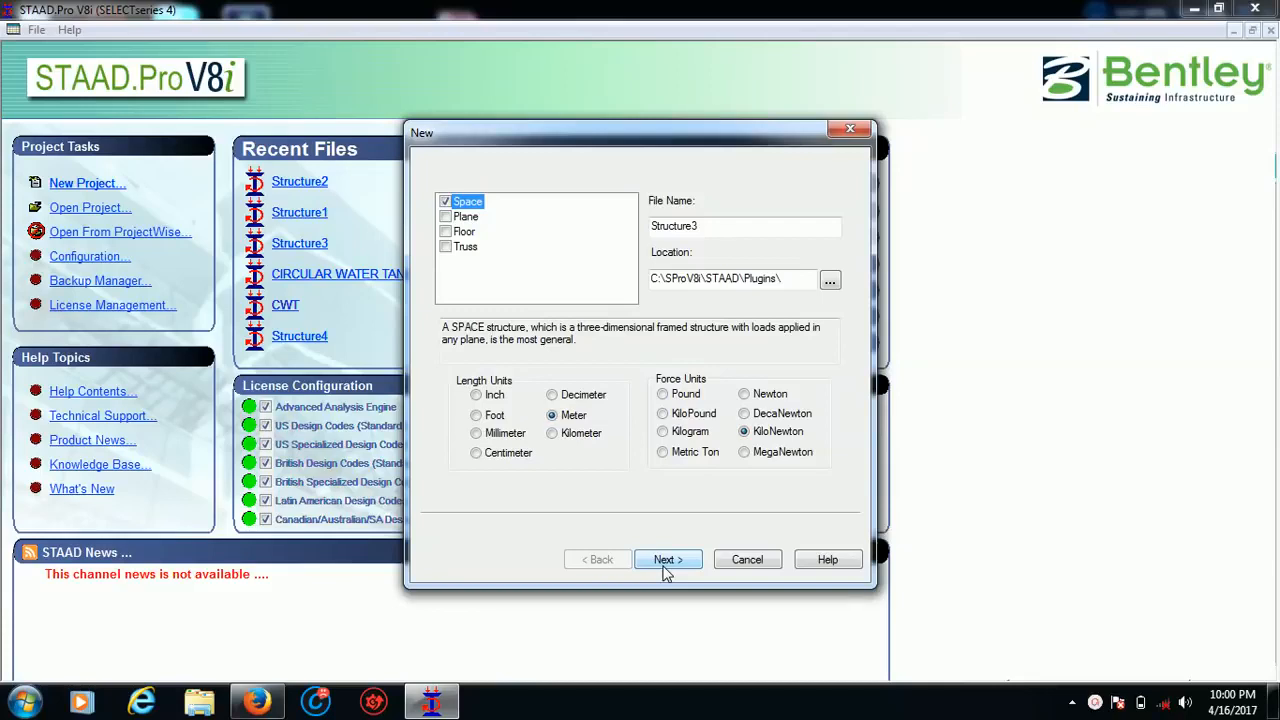
click(665, 562)
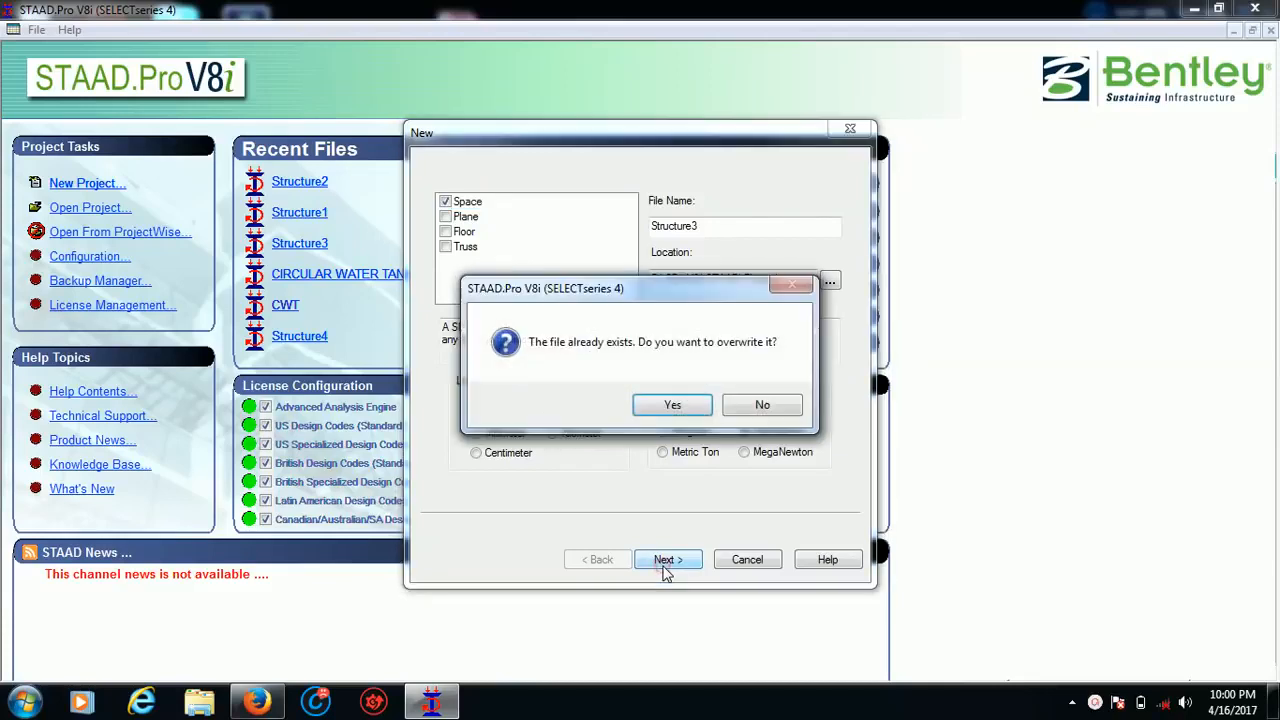
click(672, 405)
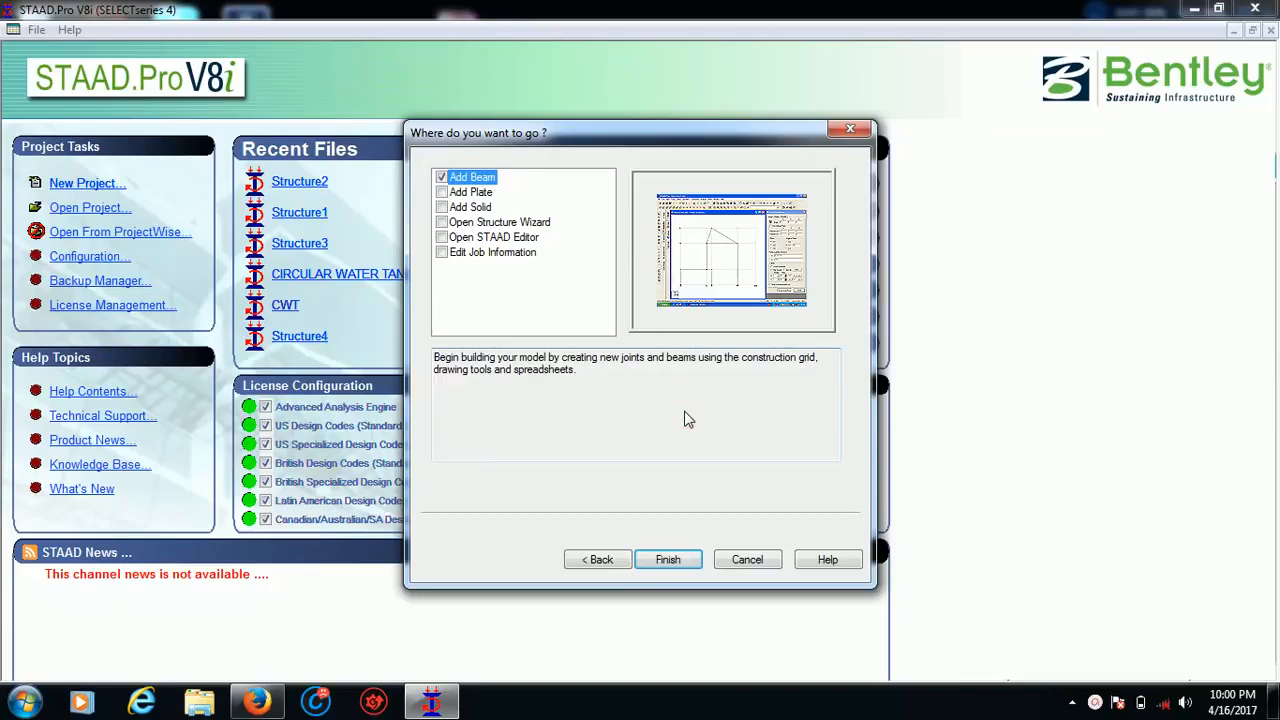
click(668, 559)
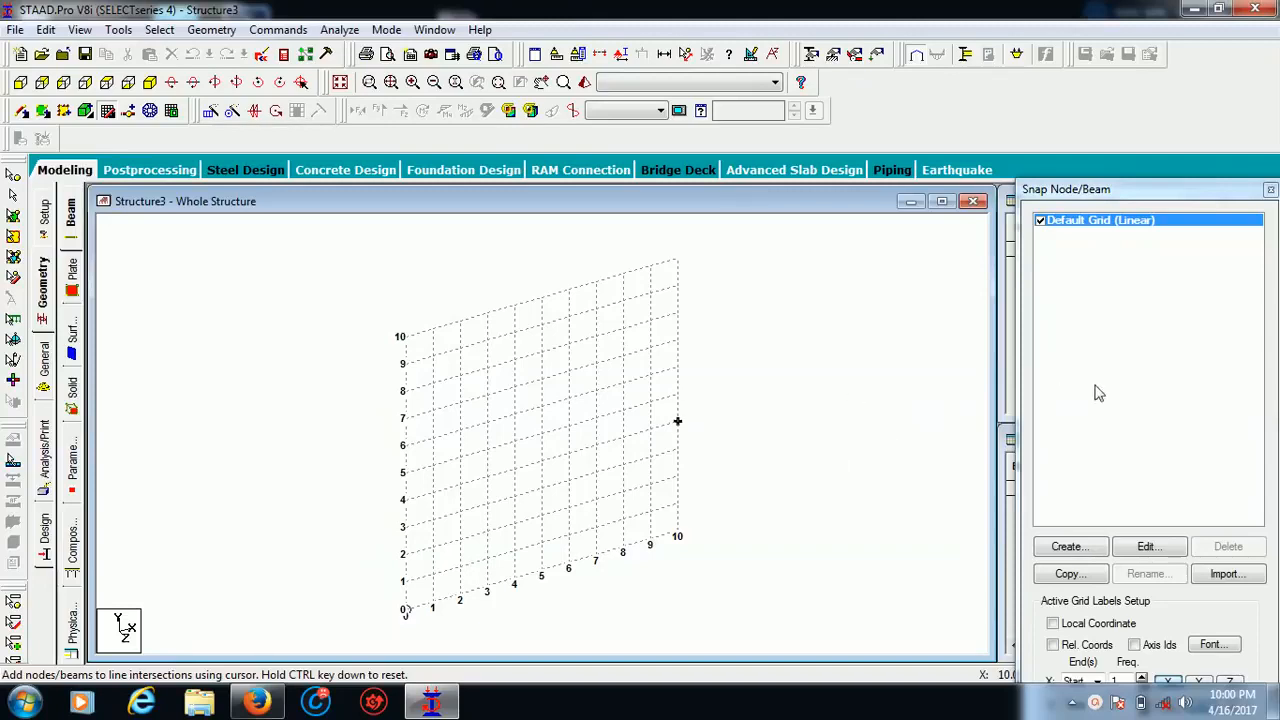
Edit the default linear grid to lie in the X-Z plane with 5 m spacing in both X and Z
click(1146, 546)
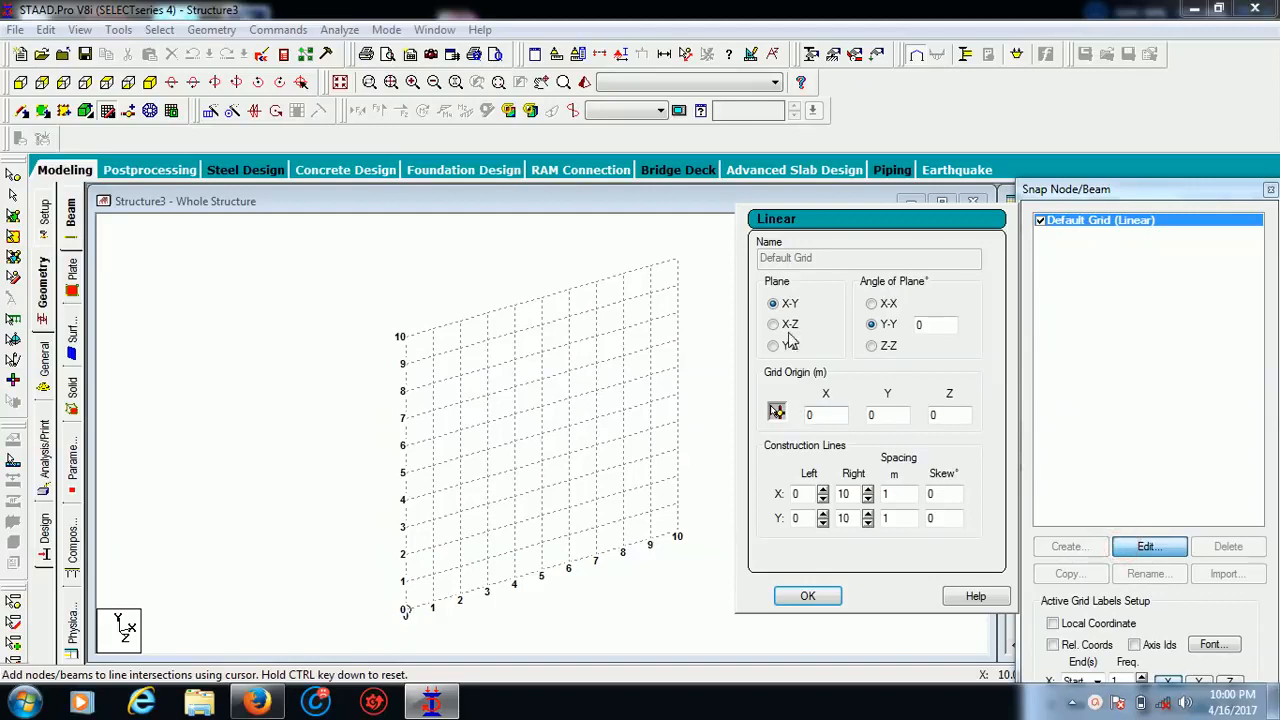
click(788, 326)
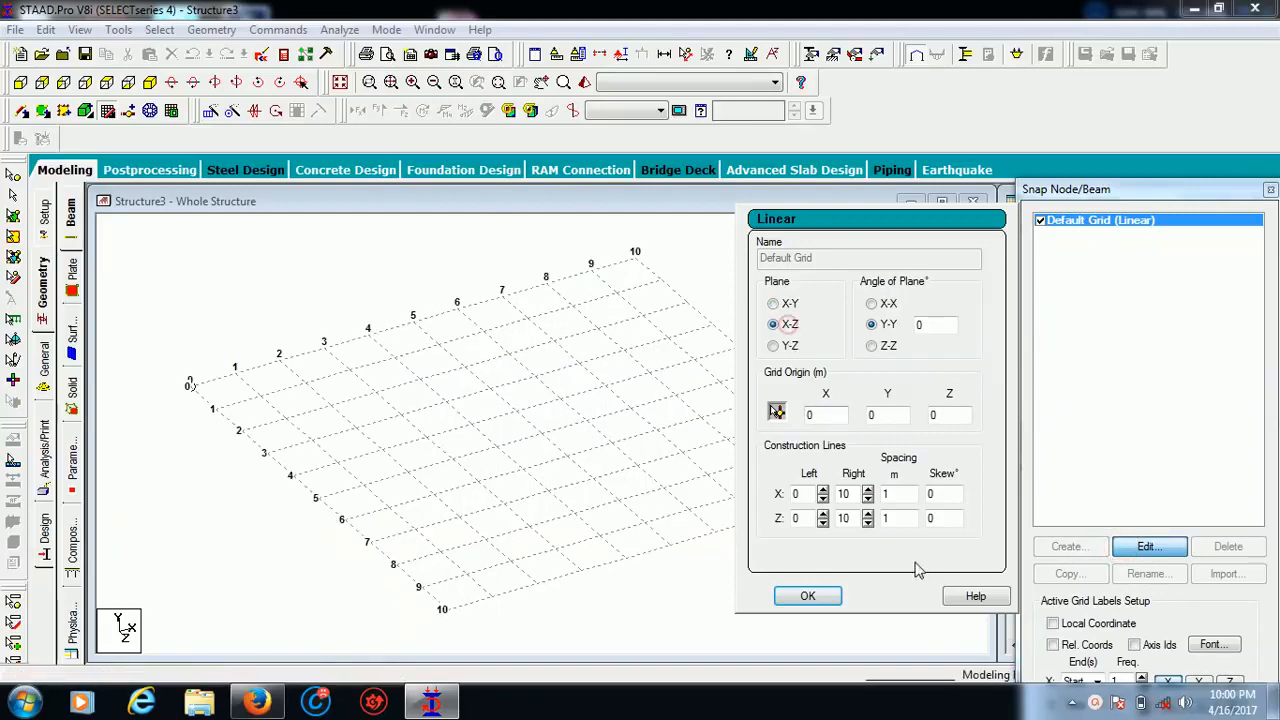
double_click(885, 494)
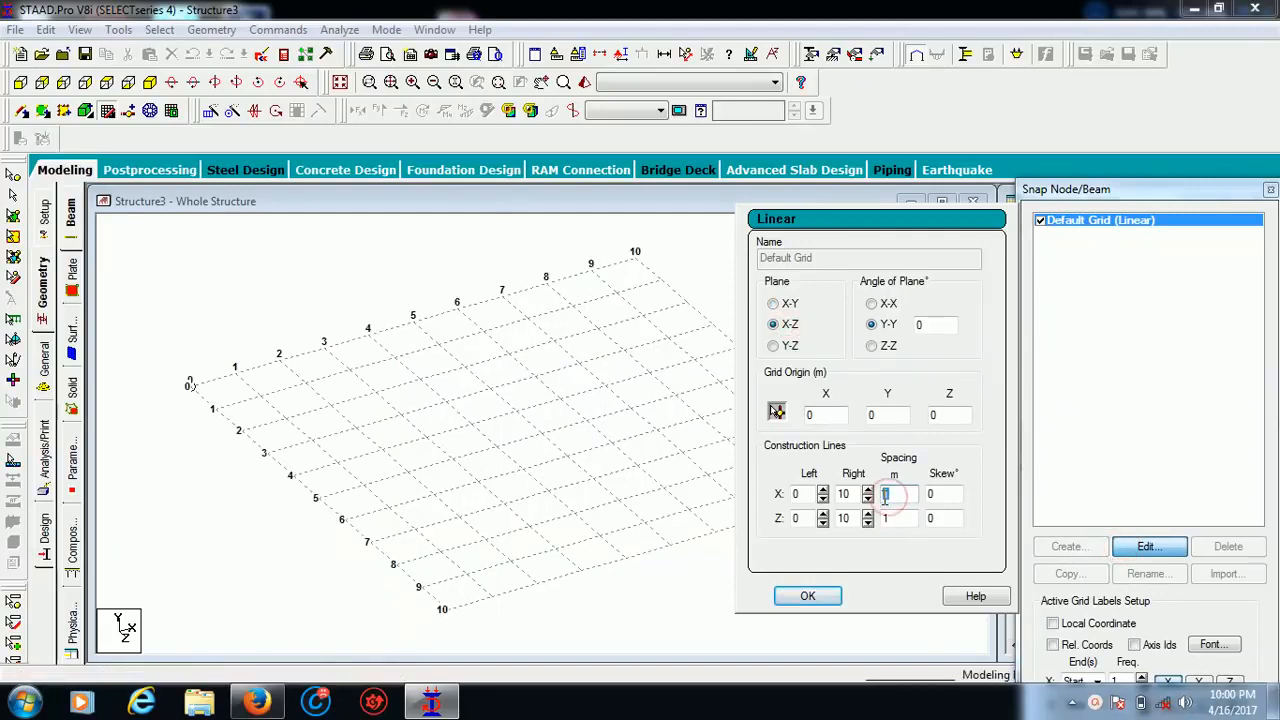
text(5)
double_click(885, 518)
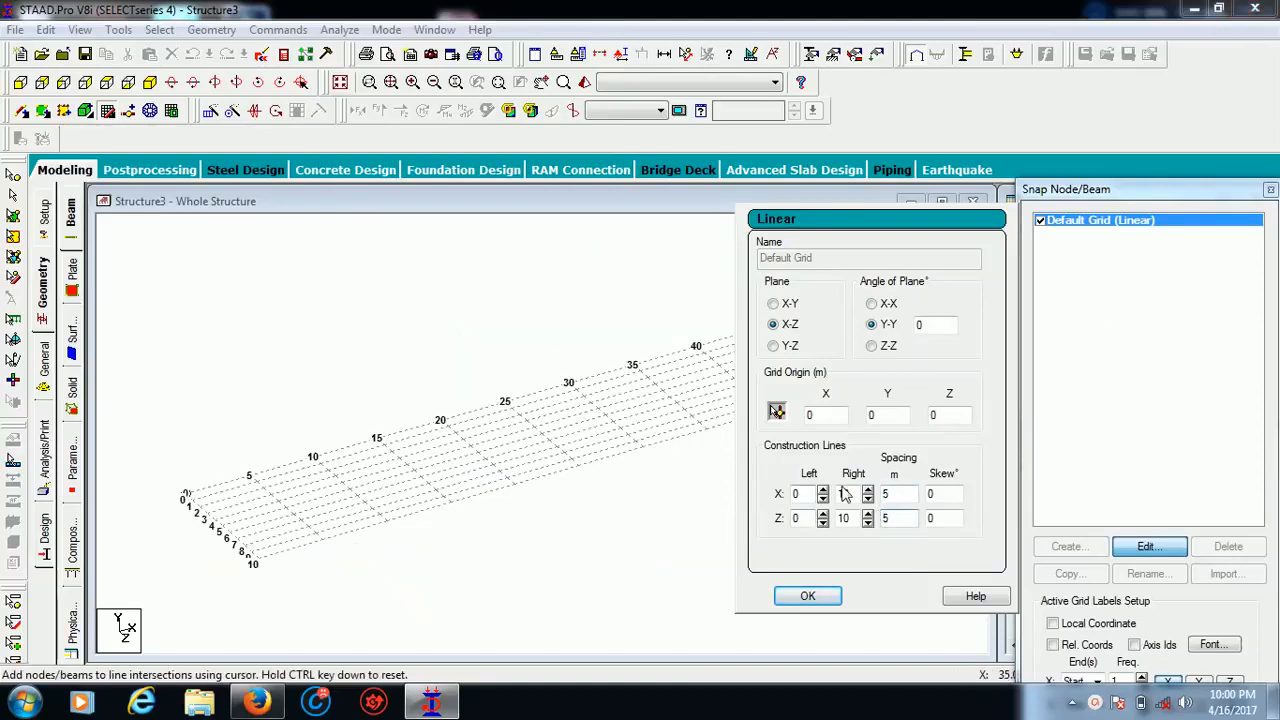
click(808, 596)
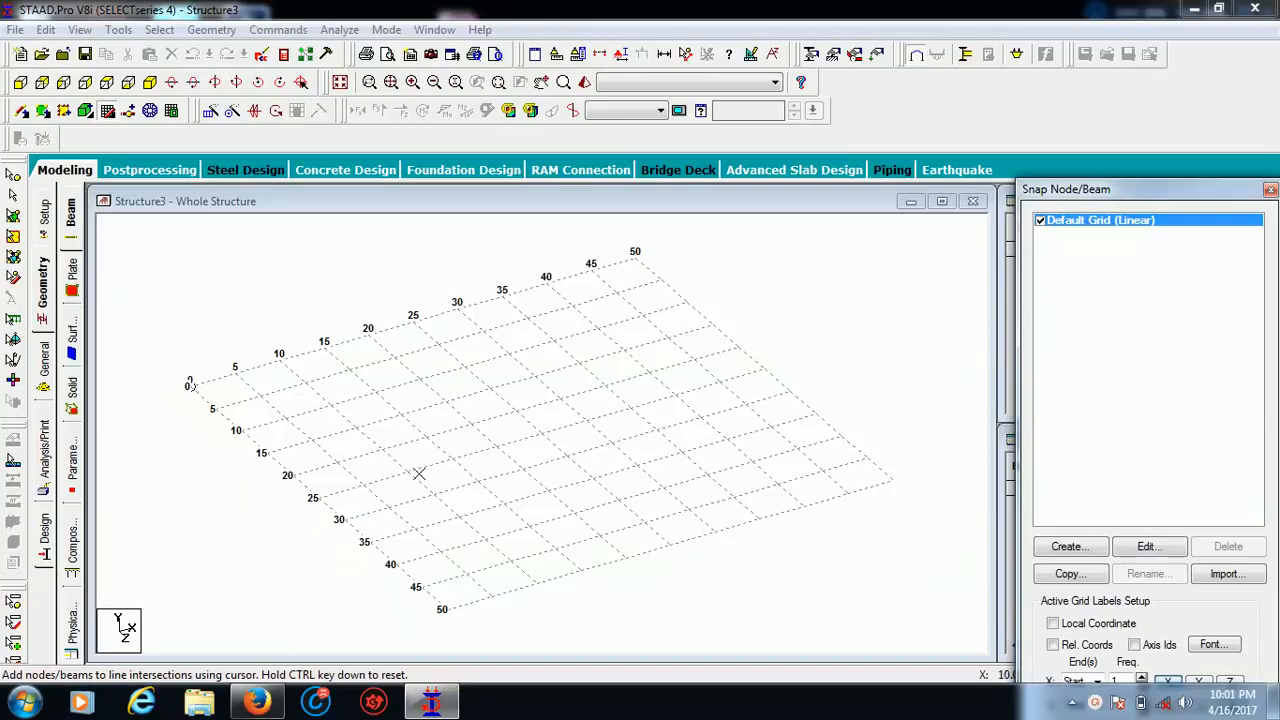
Draw a closed stepped perimeter of beams on the grid, spanning X 15 to 35 m and Z 15 to 35 m
click(448, 463)
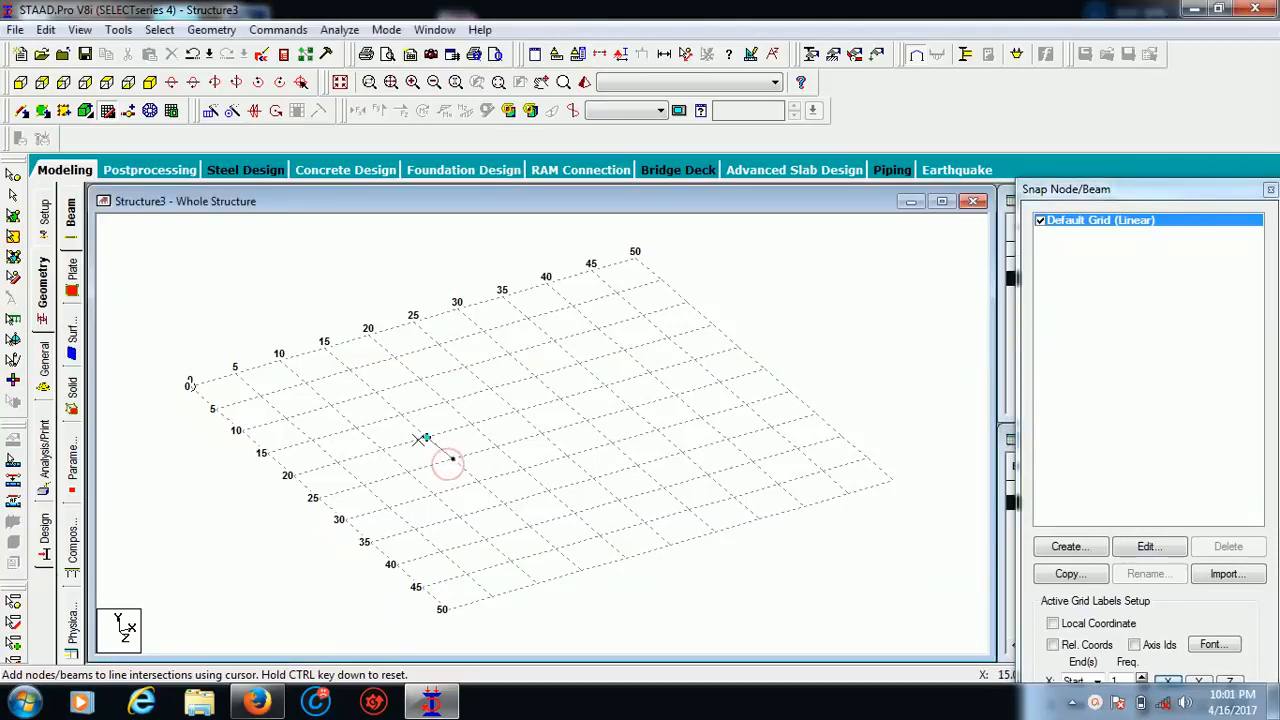
click(418, 438)
click(467, 426)
click(447, 401)
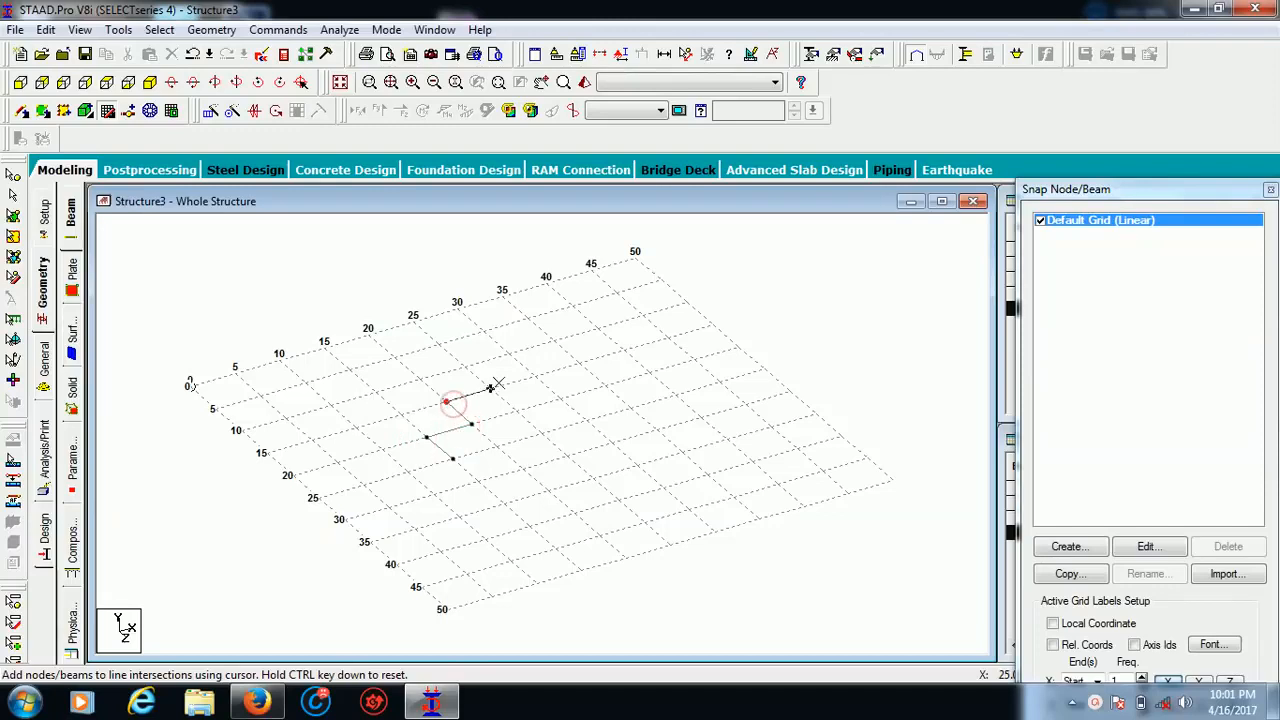
click(535, 377)
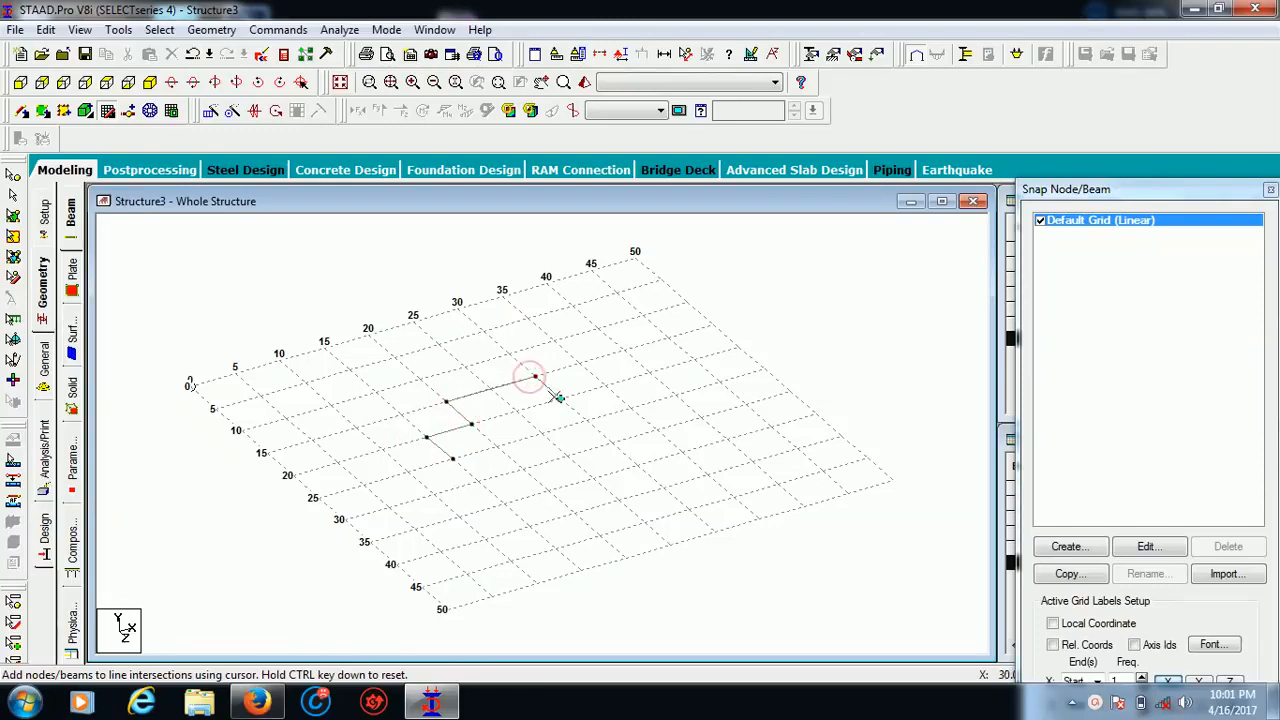
click(560, 399)
click(605, 386)
click(682, 452)
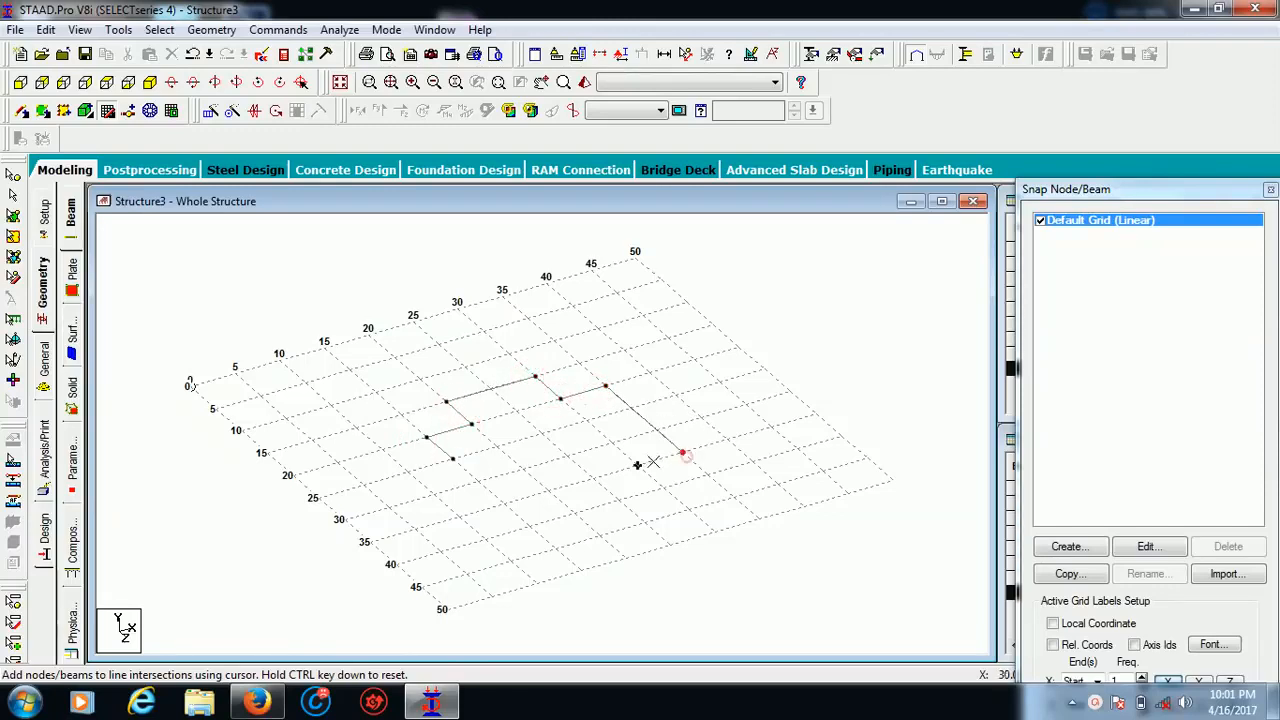
click(593, 478)
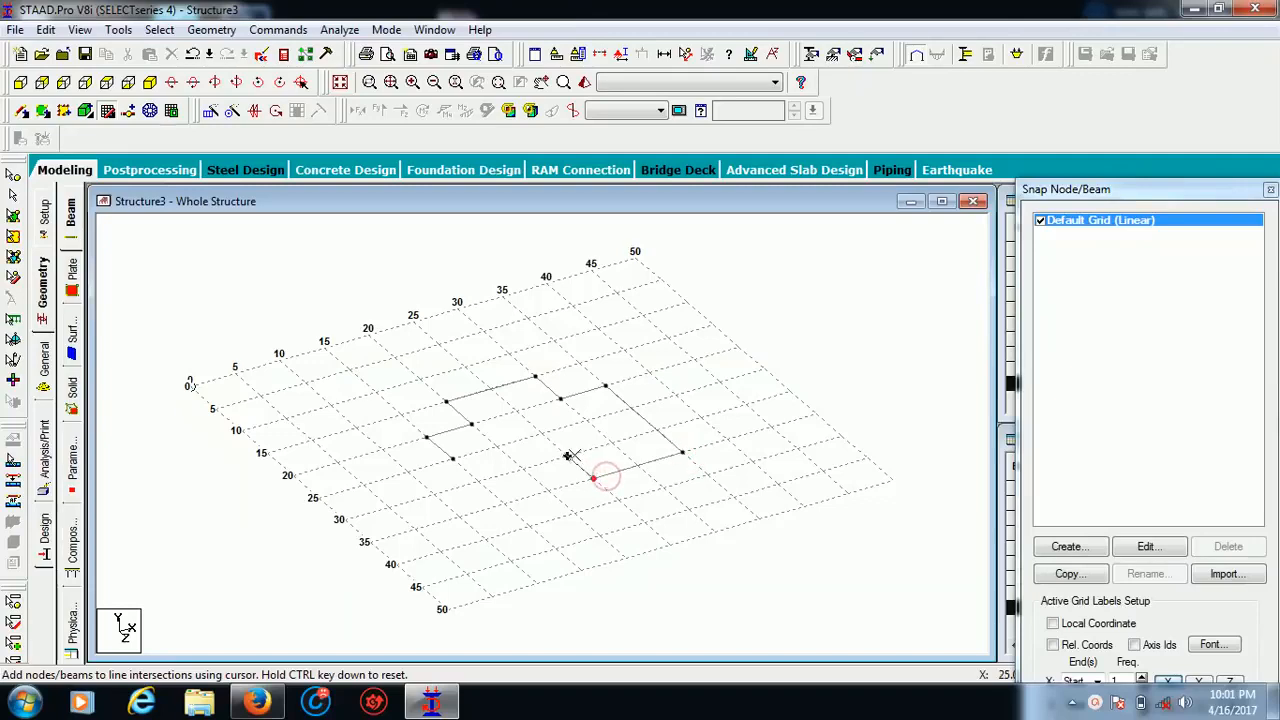
click(567, 455)
click(522, 469)
click(497, 447)
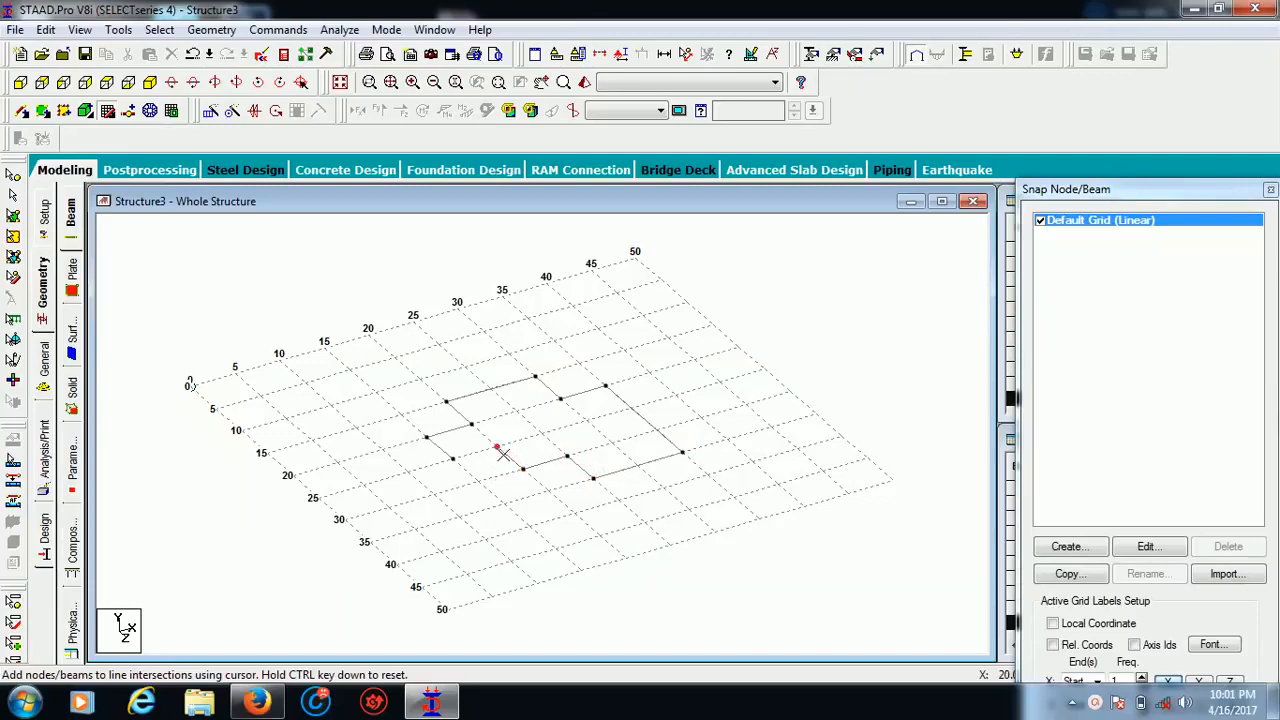
click(452, 459)
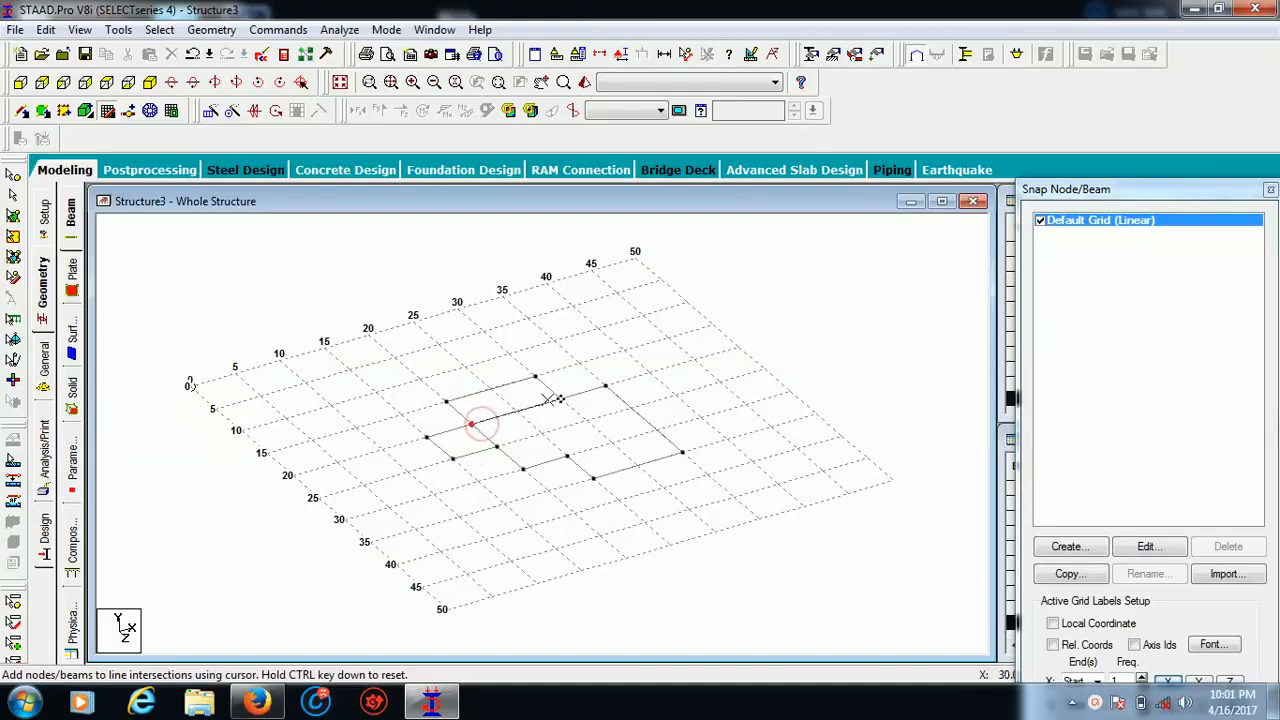
Add the interior beams along the 5 m grid lines inside the perimeter and hide the default grid
click(490, 388)
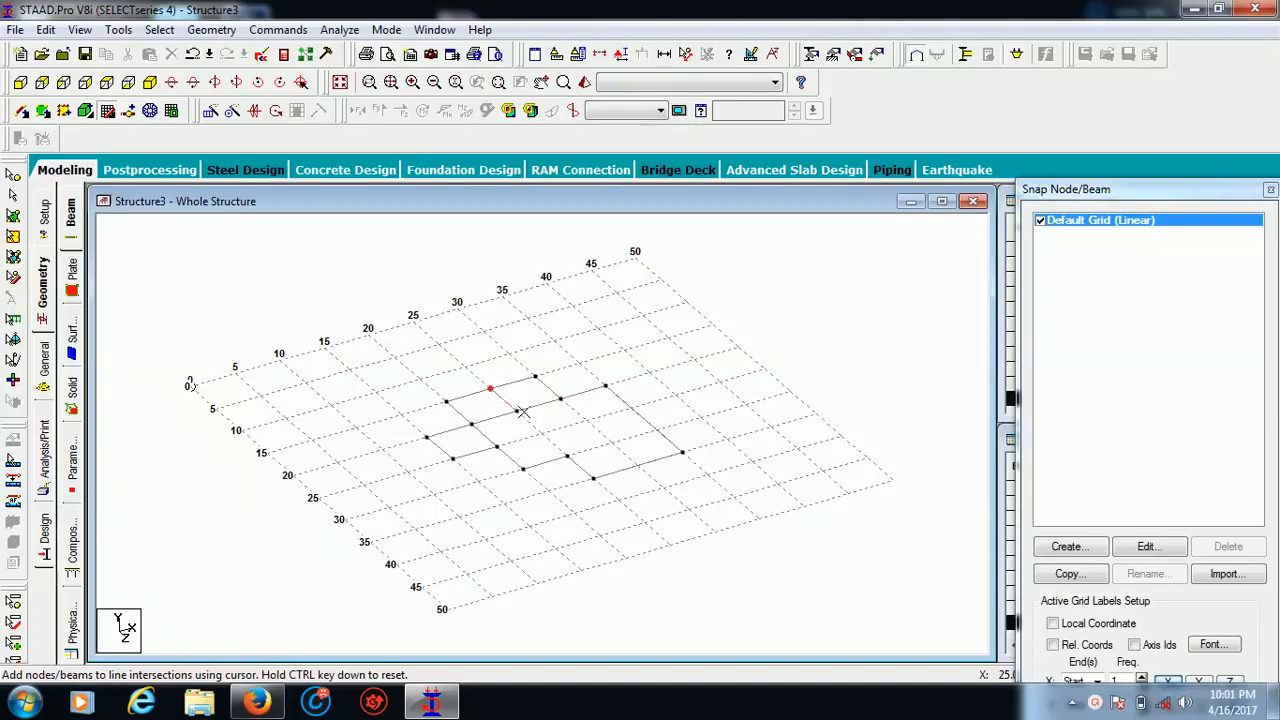
click(516, 410)
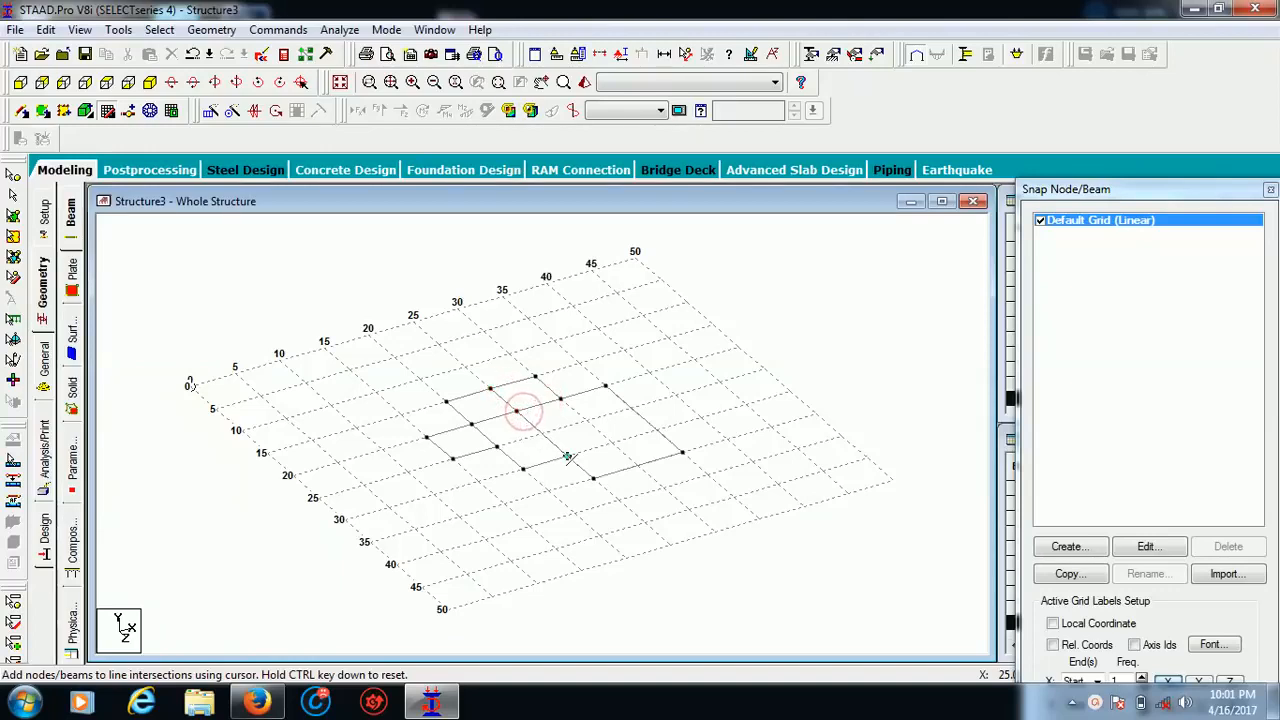
ctrl+click(497, 446)
click(541, 433)
click(586, 420)
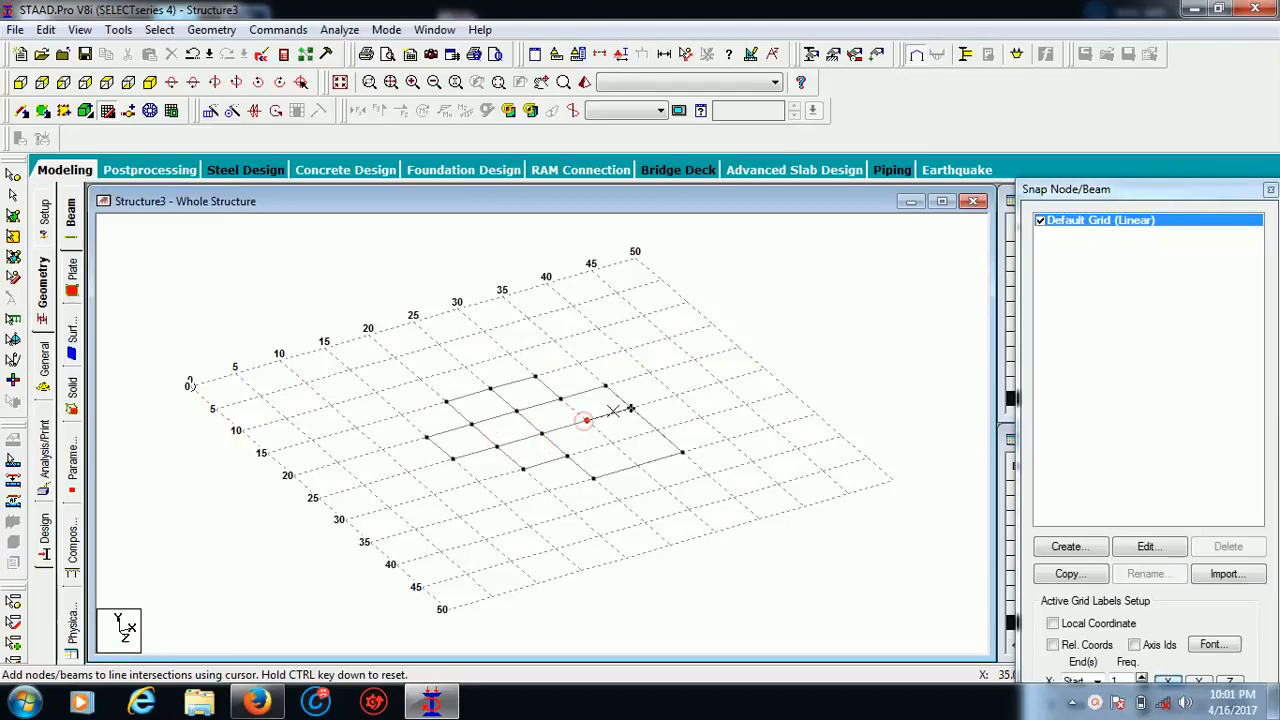
click(630, 408)
click(629, 462)
click(616, 448)
click(567, 457)
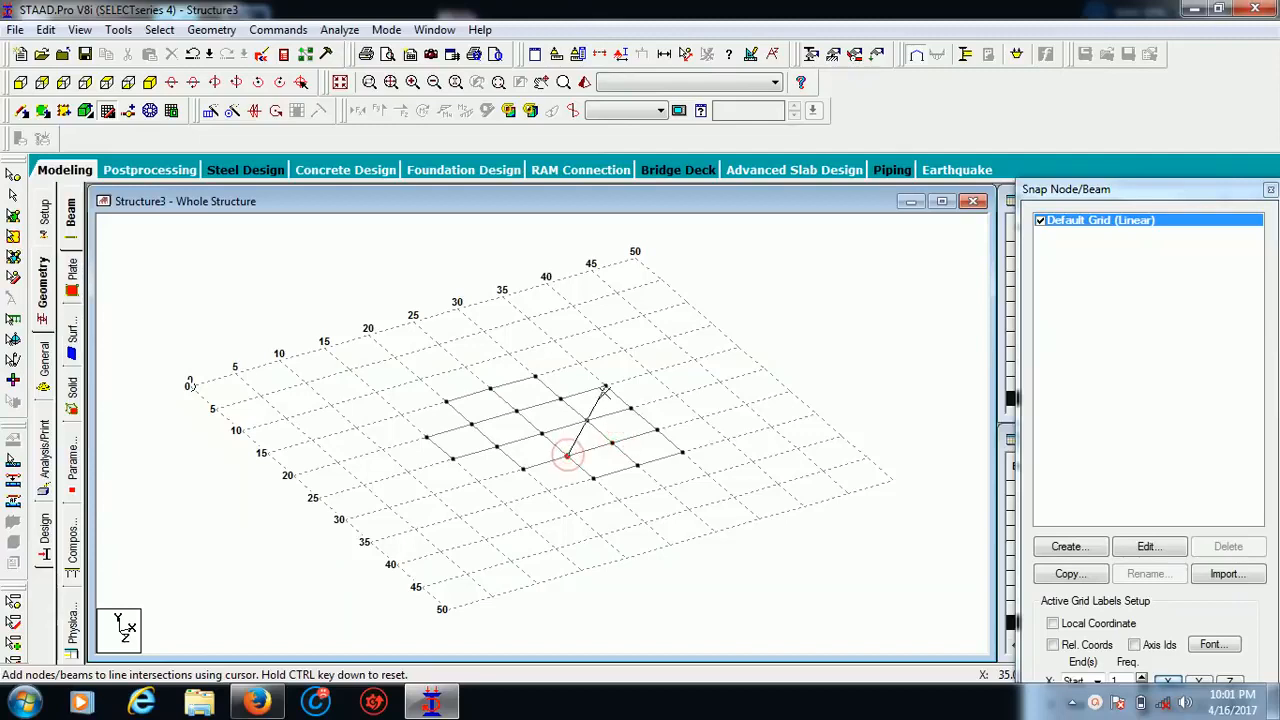
key(Escape)
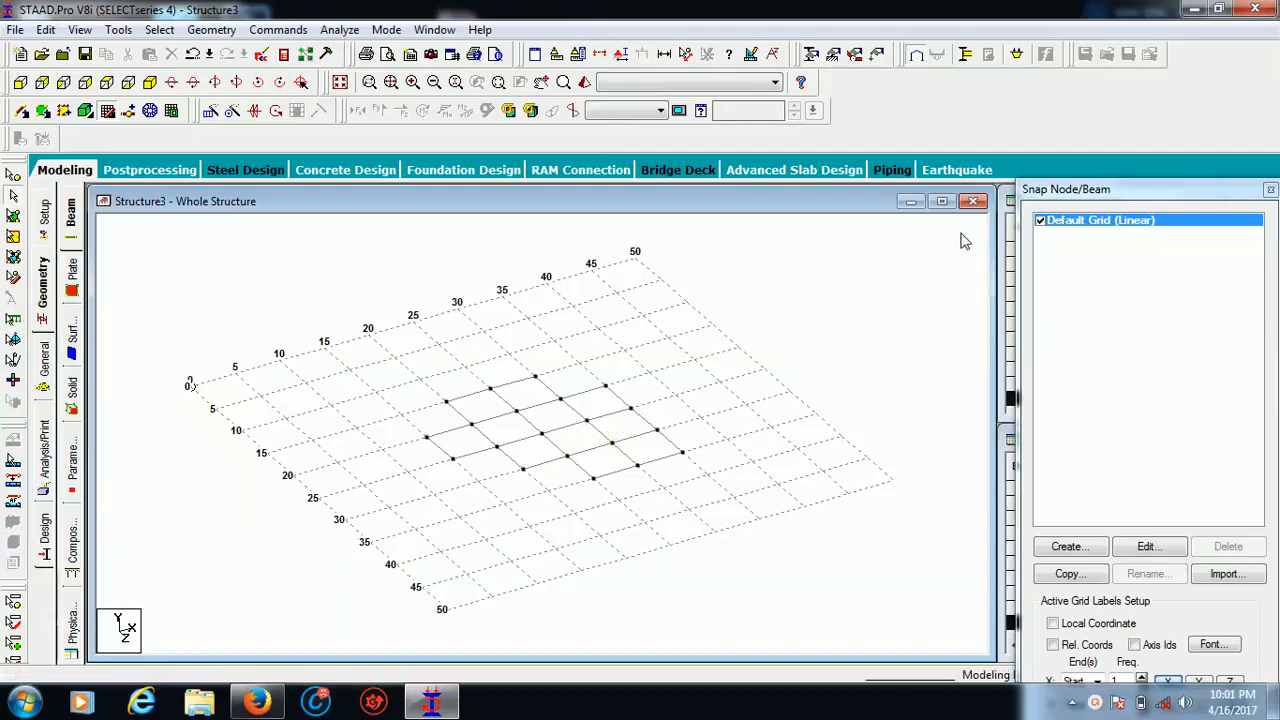
click(1041, 220)
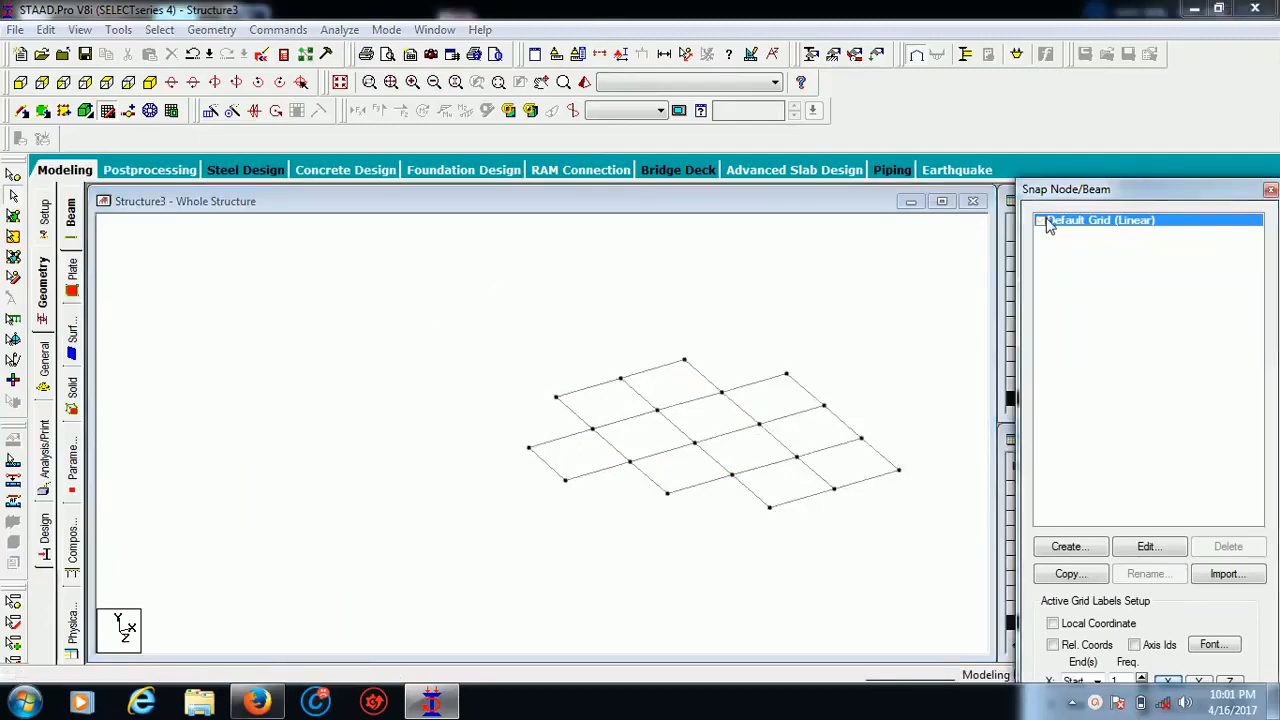
middle_drag(753, 508, 615, 513)
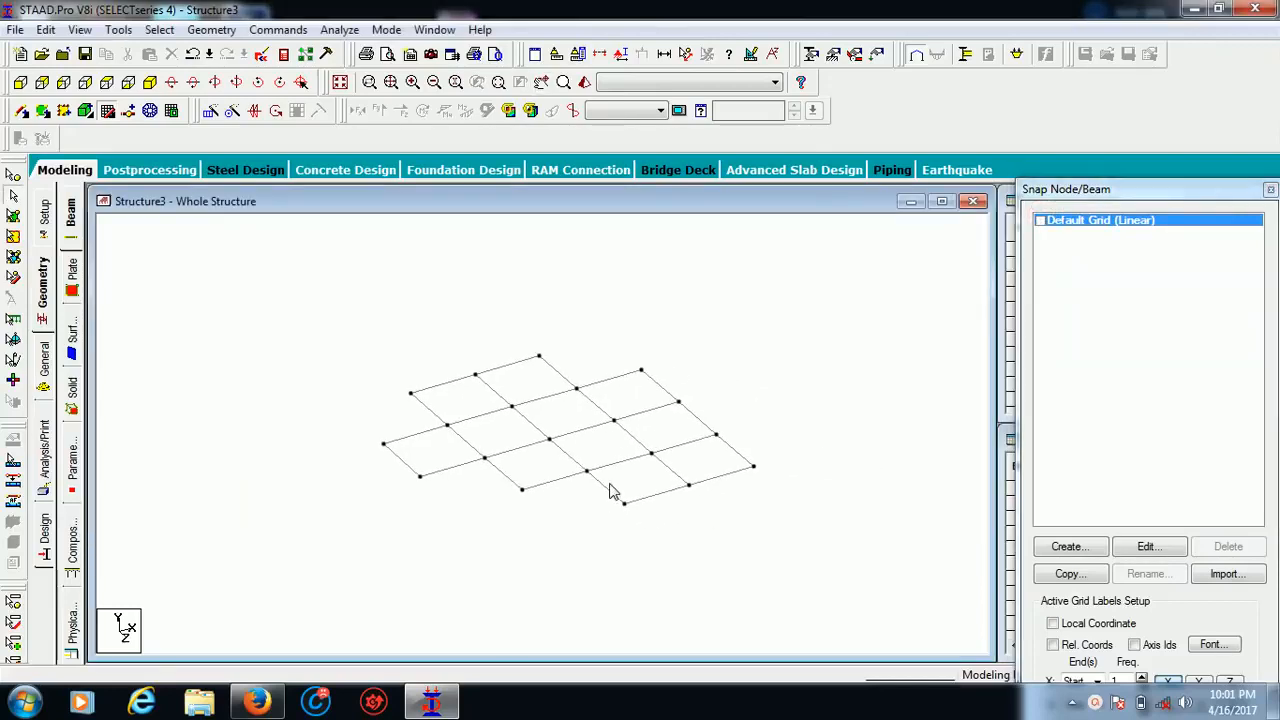
Create columns by translationally repeating all nodes one step in Y at -3 m spacing with Link Steps enabled
click(13, 176)
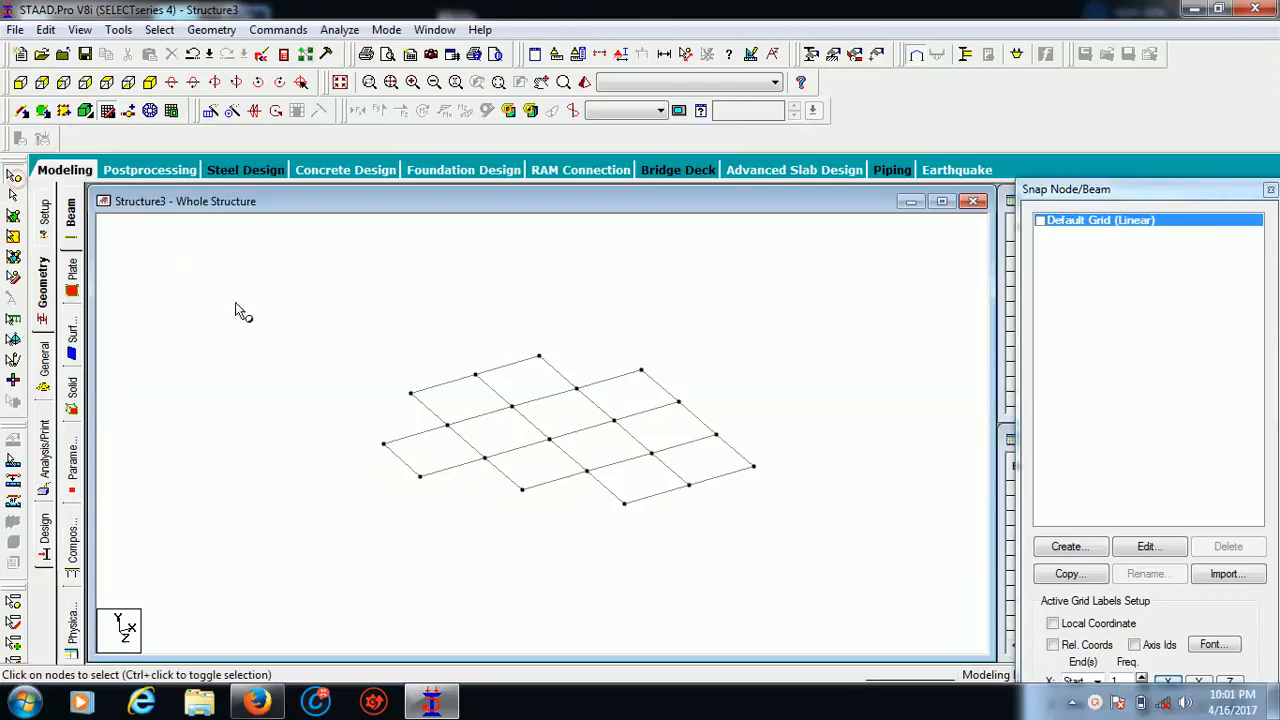
drag(239, 295, 848, 551)
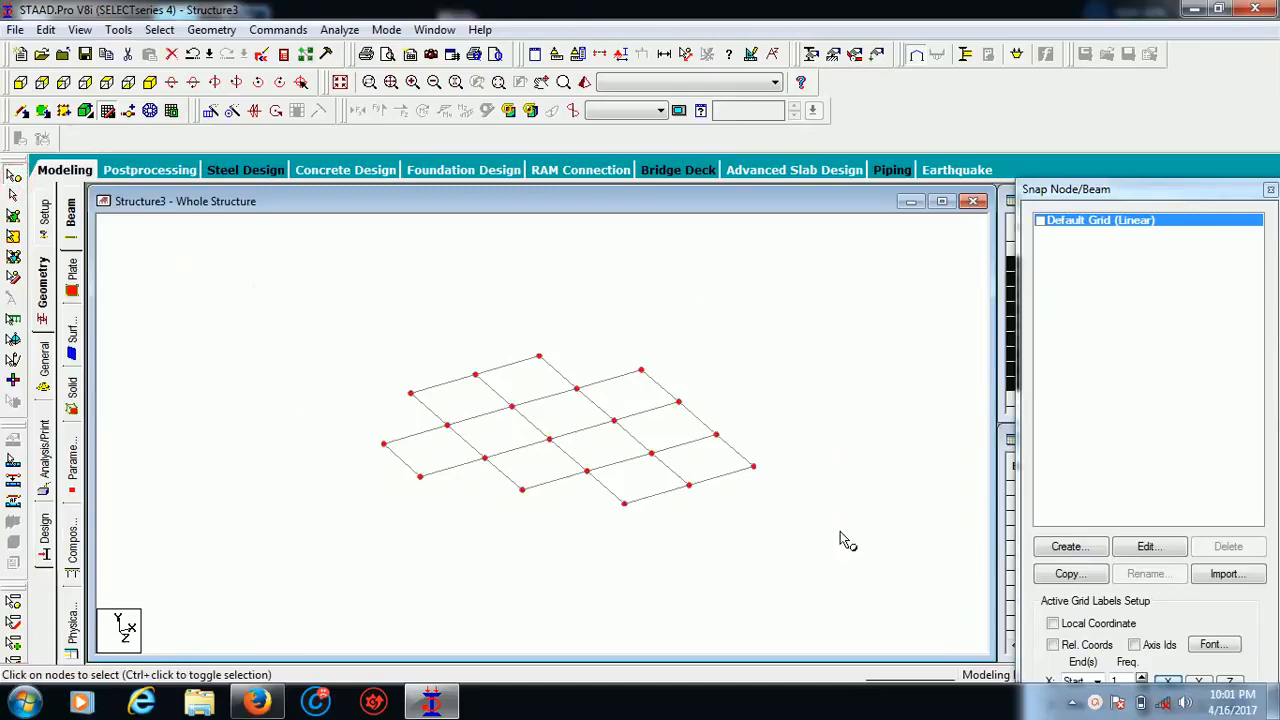
click(210, 110)
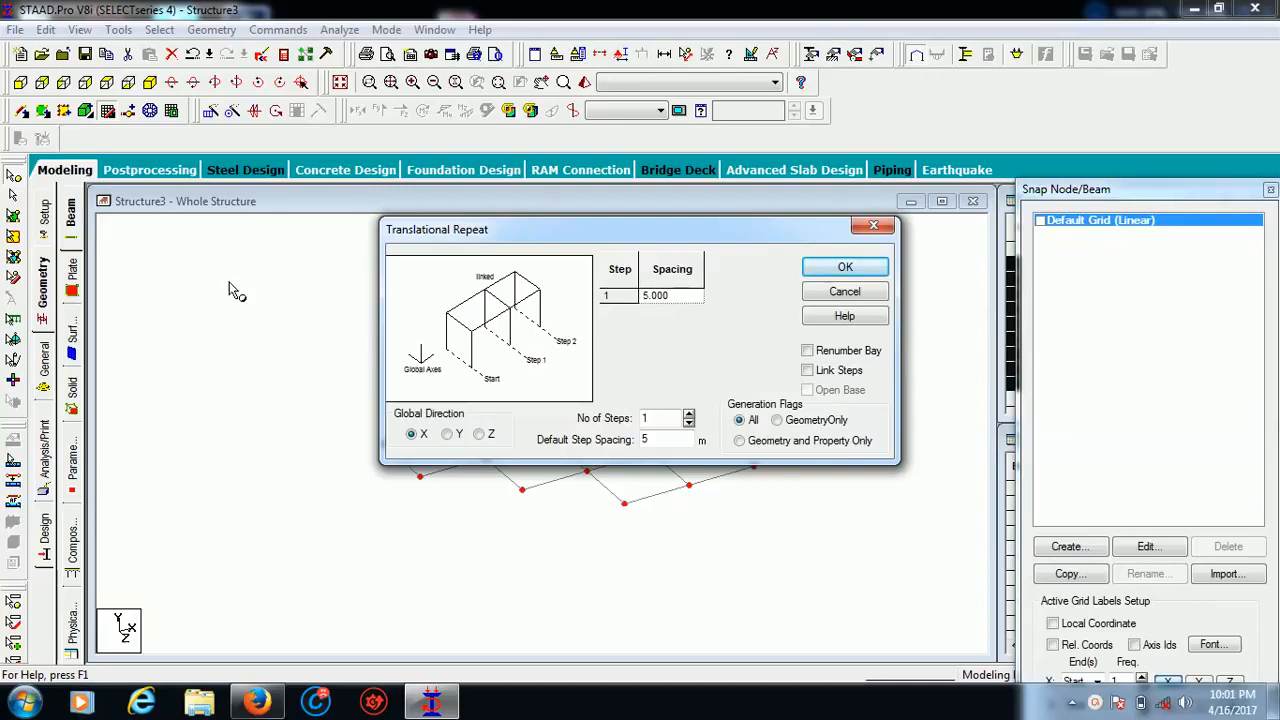
key(BackSpace)
text(3)
text(-)
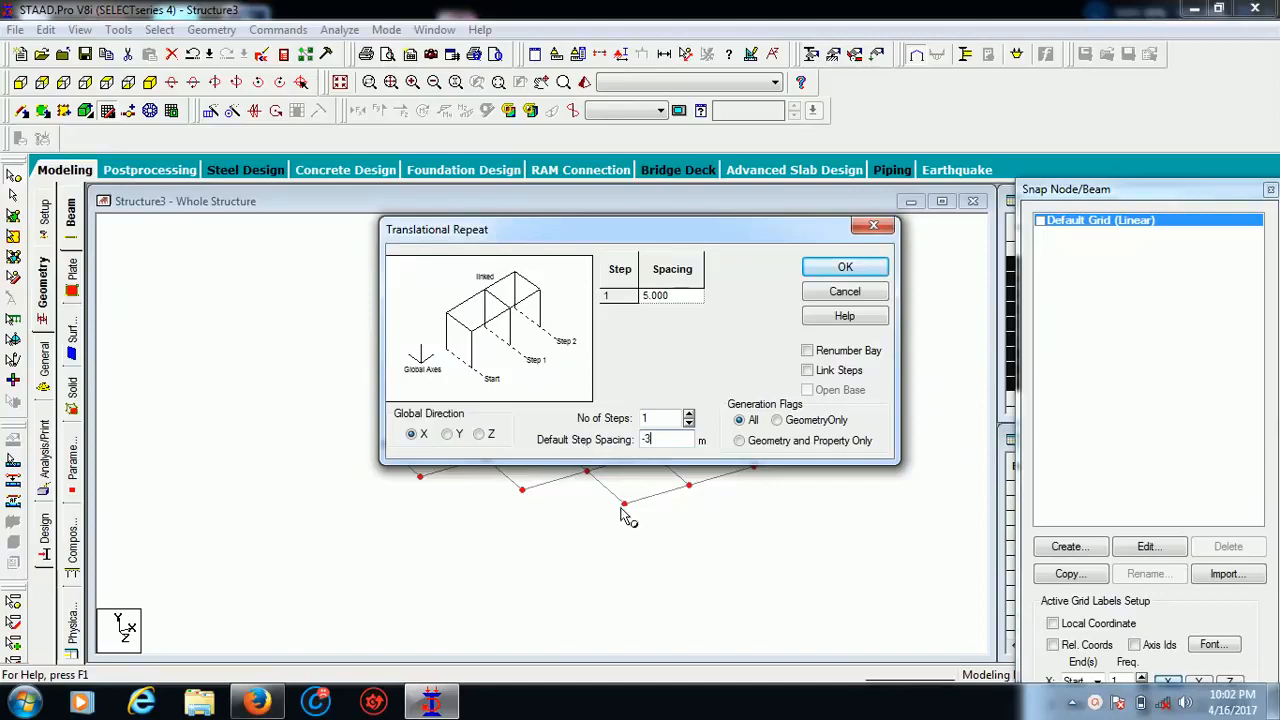
click(447, 434)
click(814, 372)
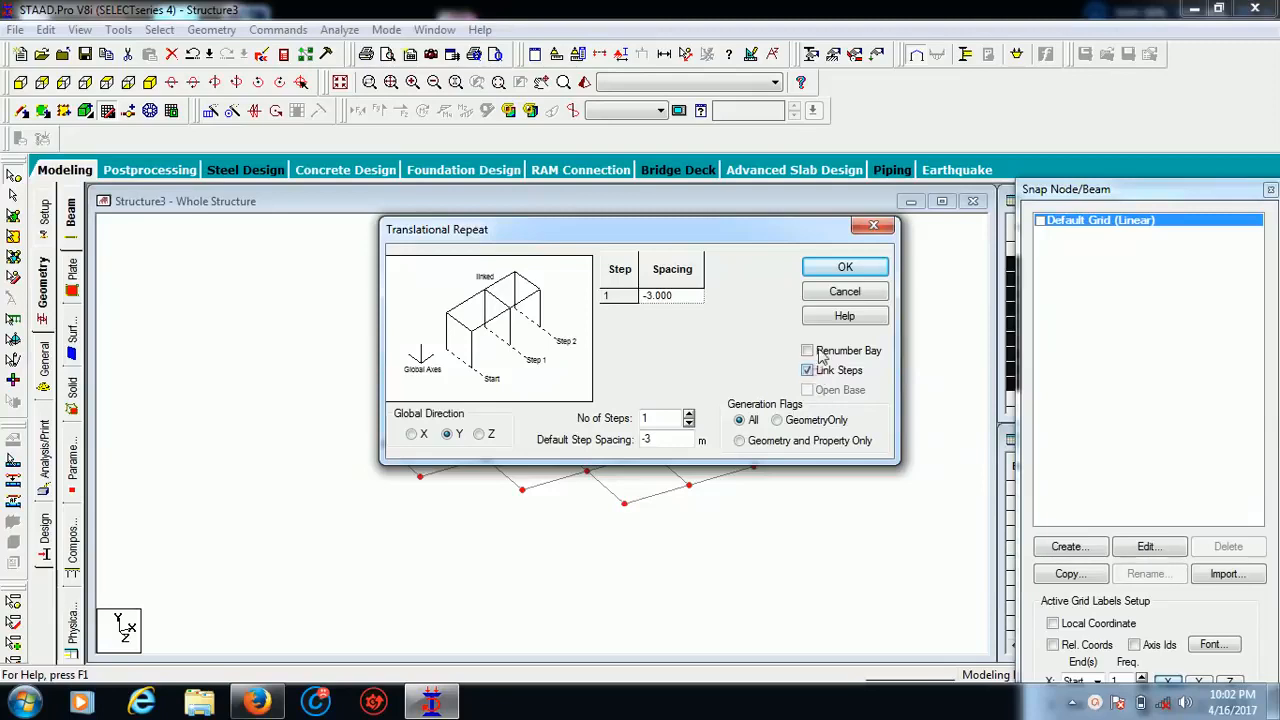
click(840, 268)
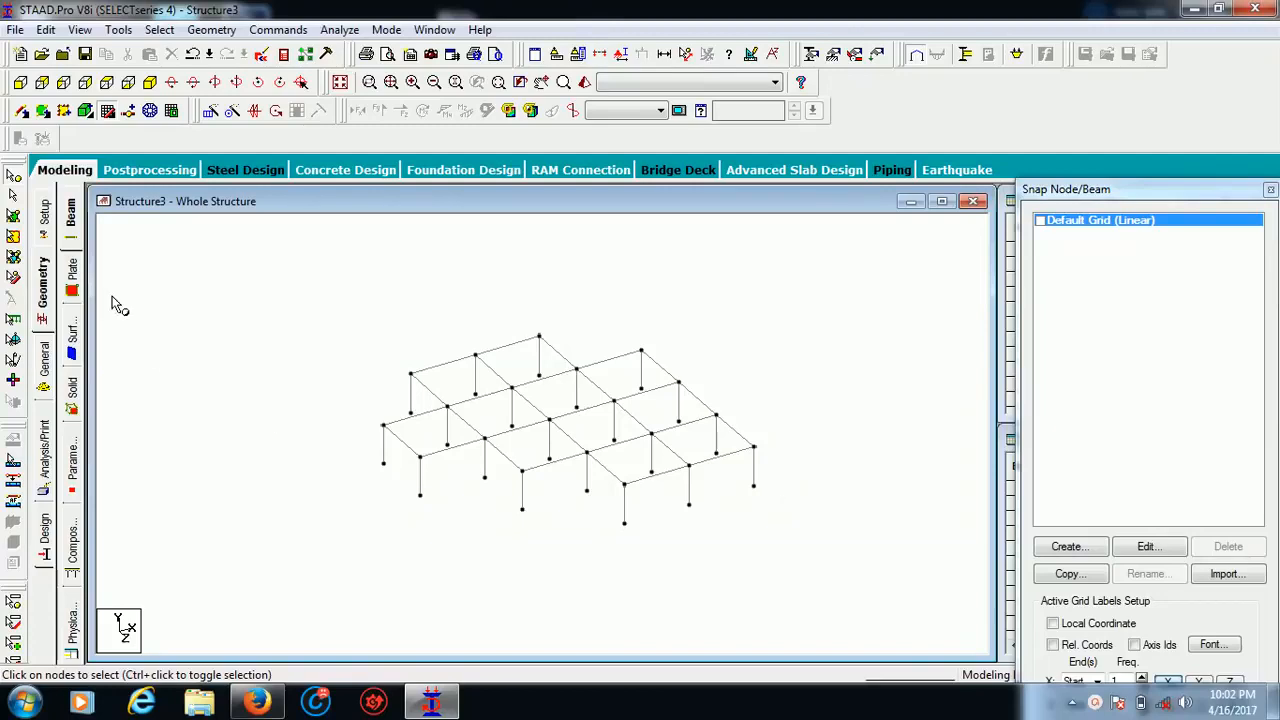
Repeat the whole frame translationally upward in Y for 10 steps at 3 m spacing with Link Steps enabled
click(13, 196)
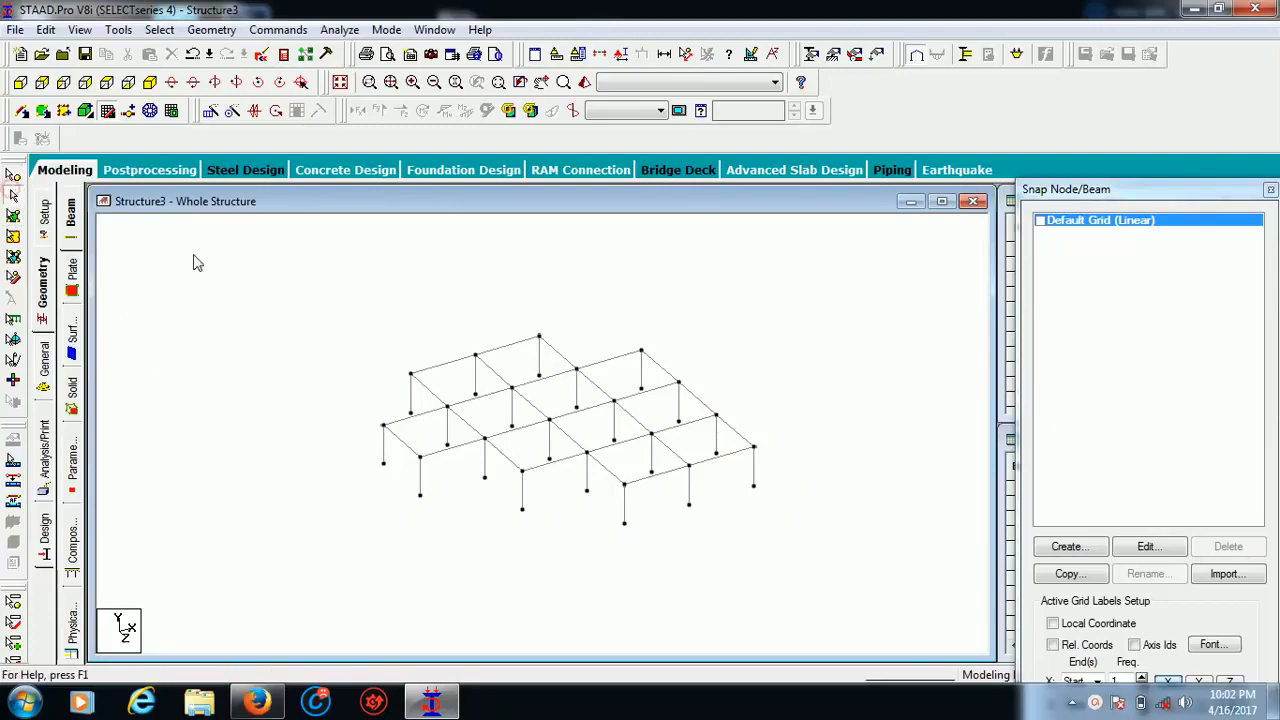
drag(263, 244, 866, 570)
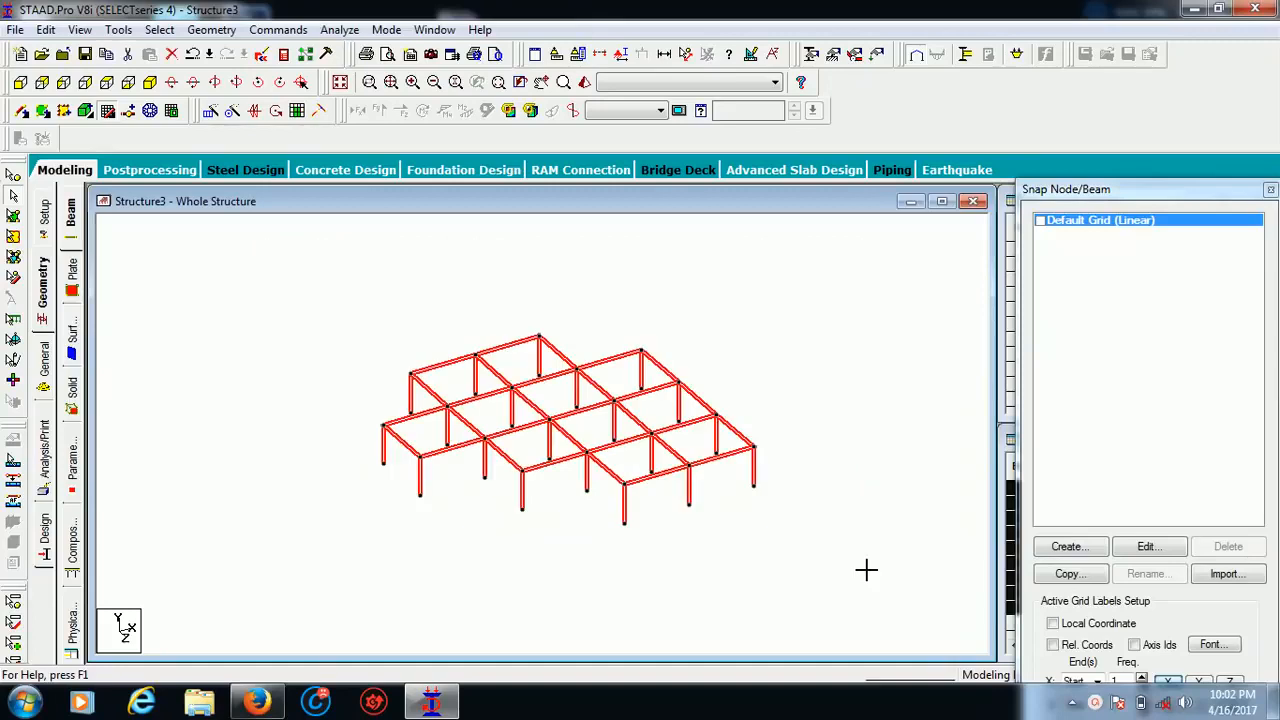
click(214, 111)
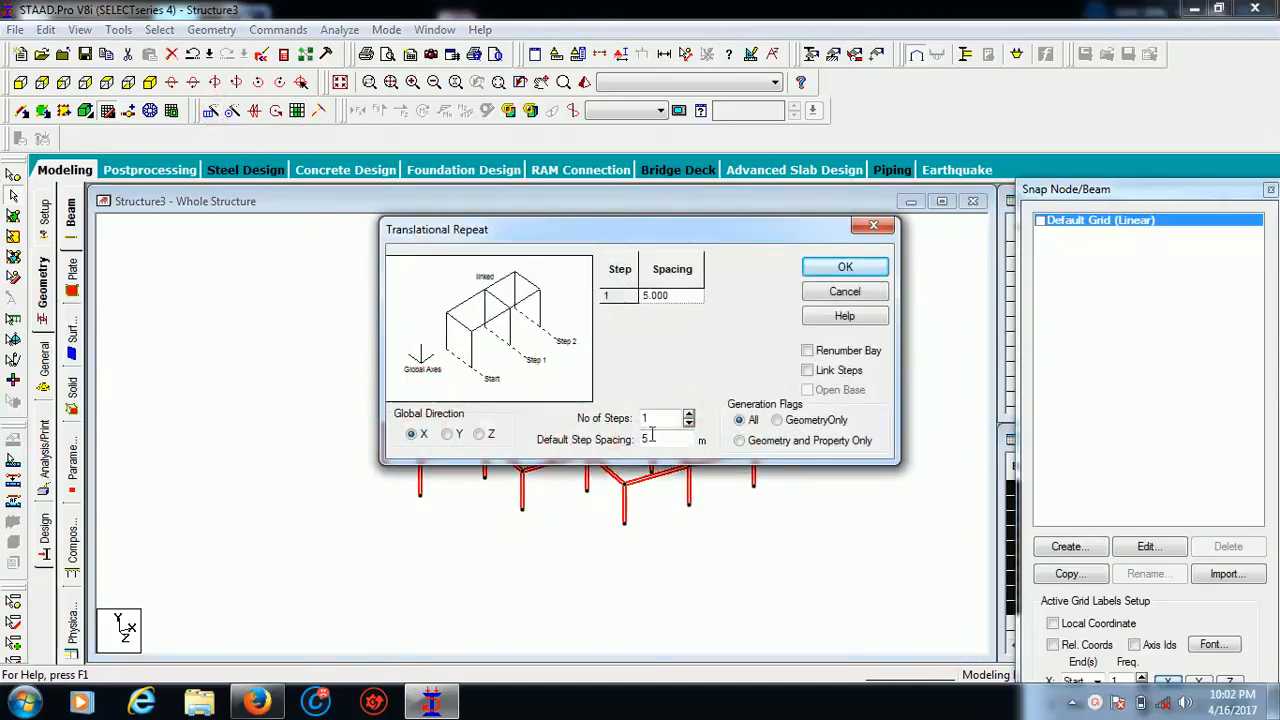
drag(654, 435, 627, 428)
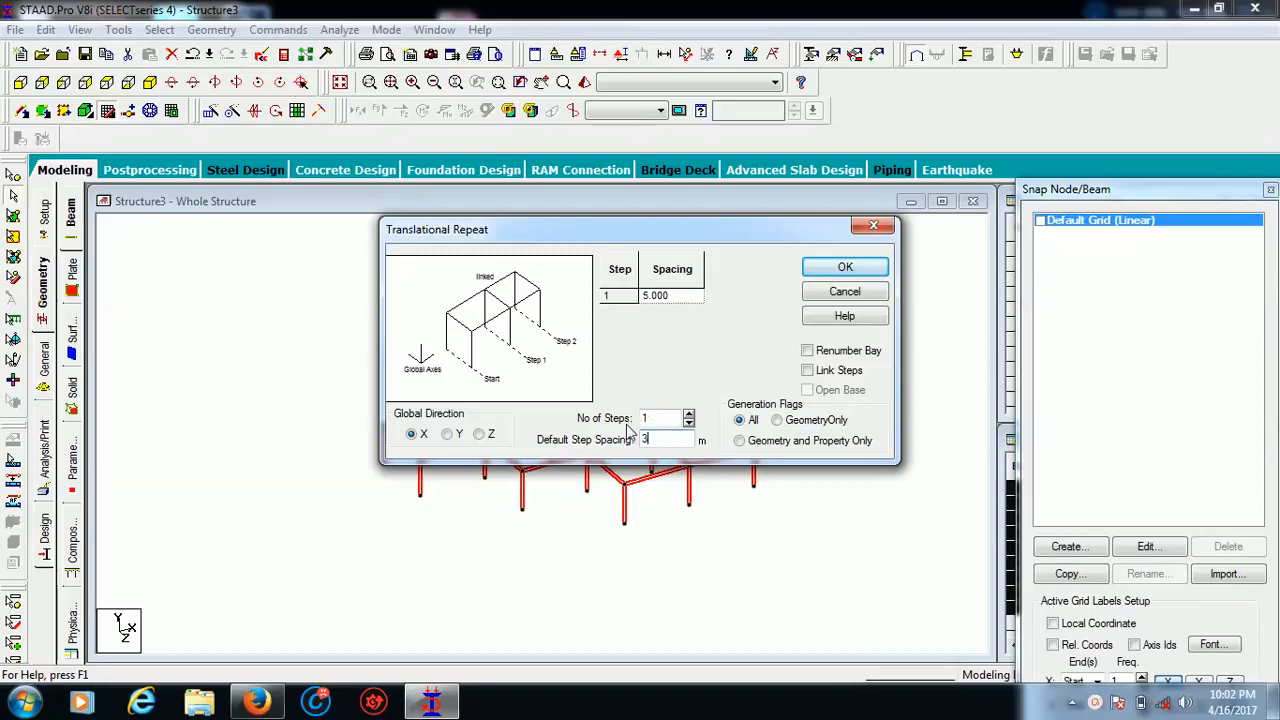
click(449, 436)
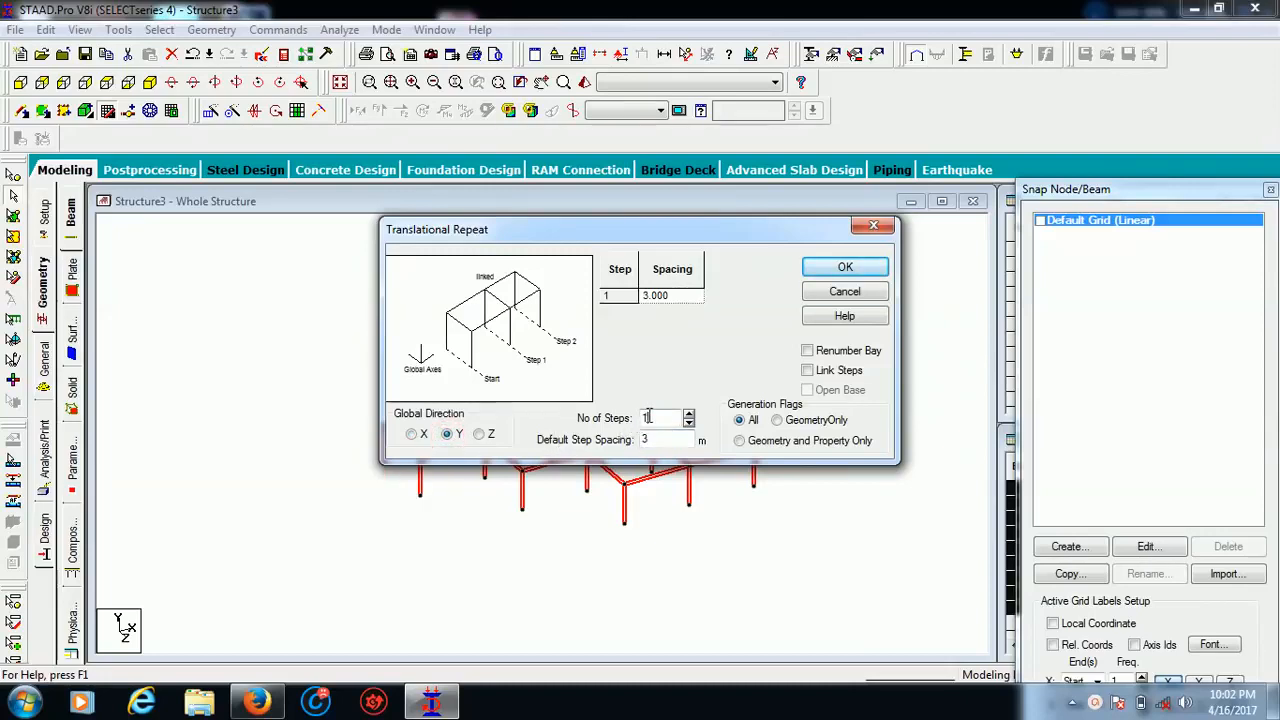
click(650, 418)
text(0)
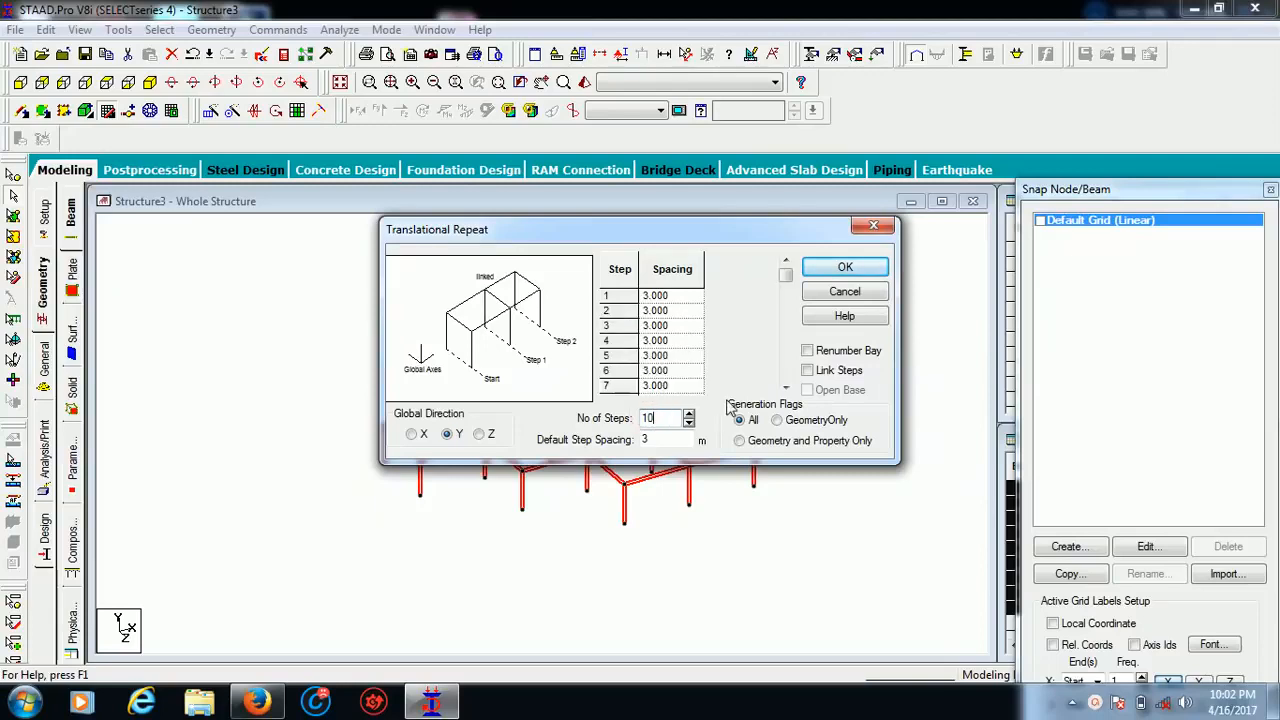
click(808, 371)
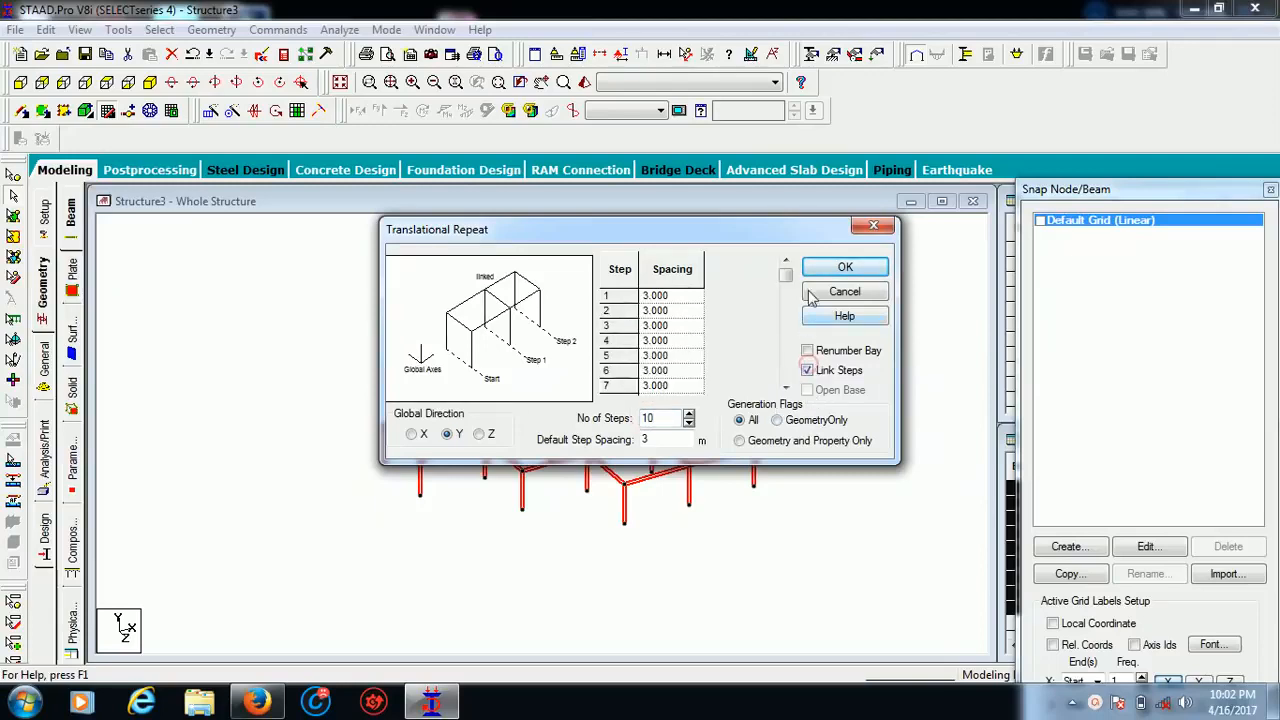
click(838, 268)
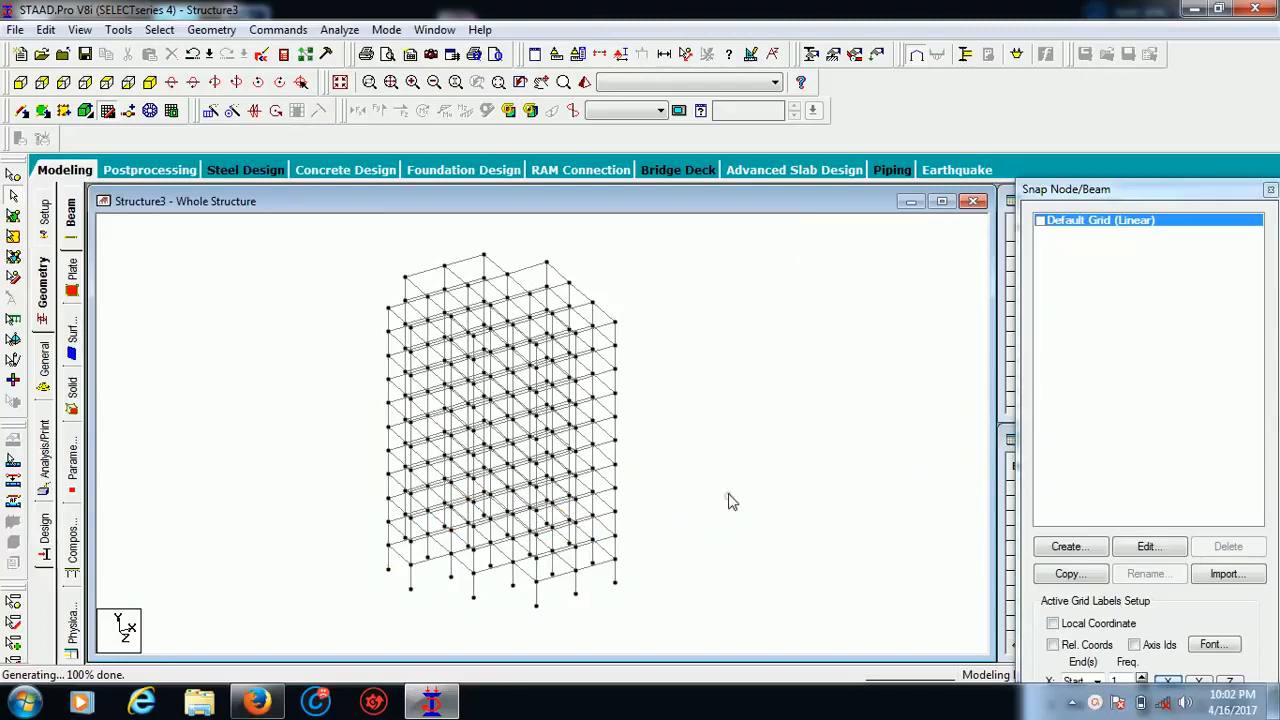
scroll(729, 500, down, 2)
middle_drag(729, 500, 846, 437)
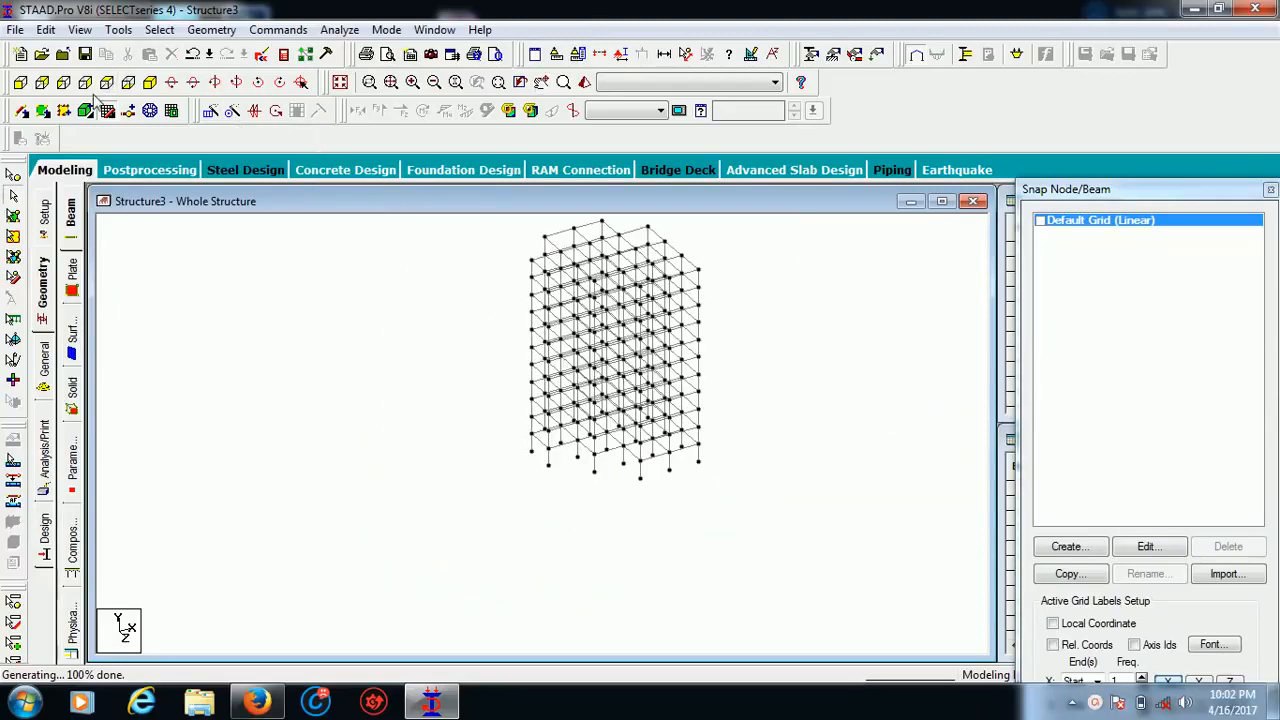
click(20, 82)
middle_drag(524, 324, 514, 374)
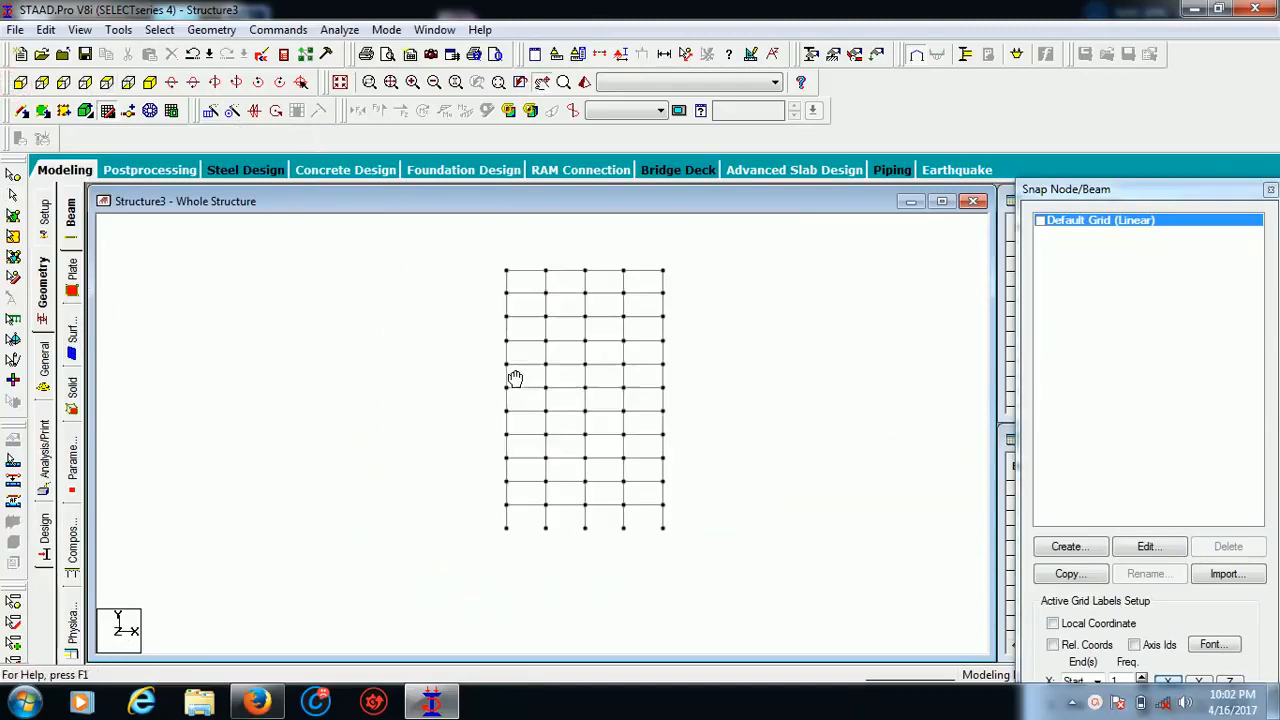
click(549, 335)
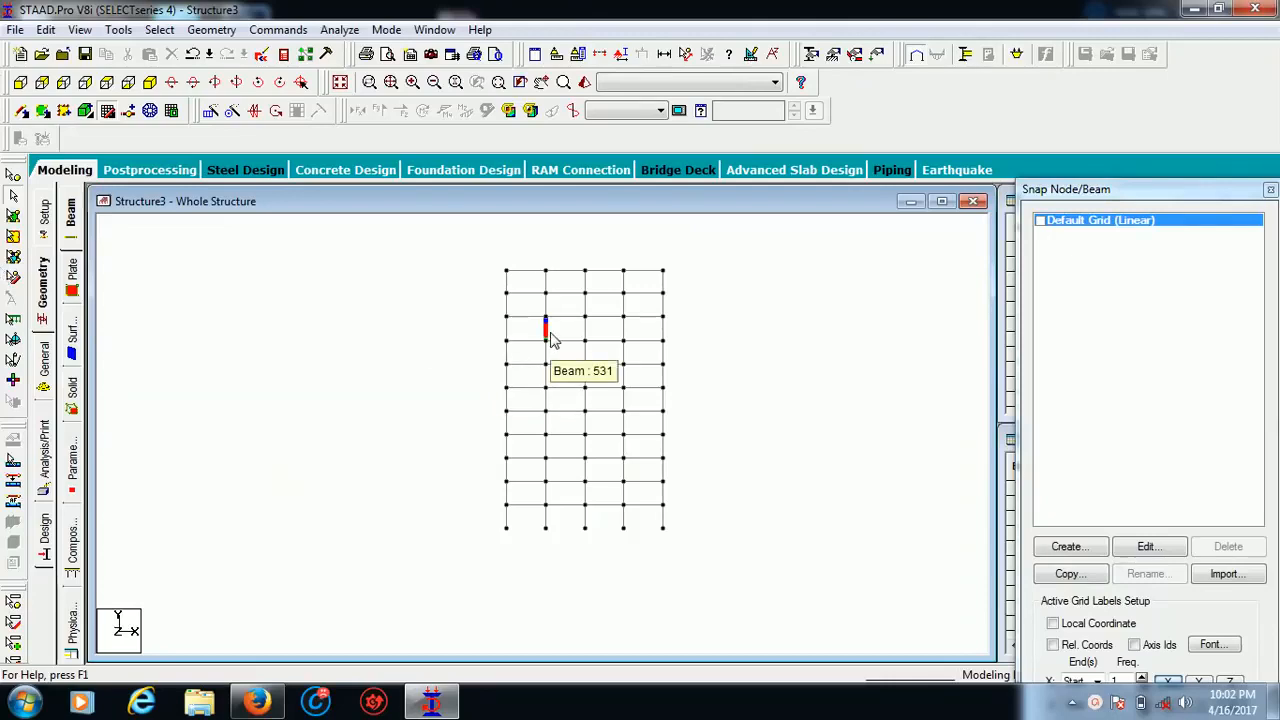
click(431, 348)
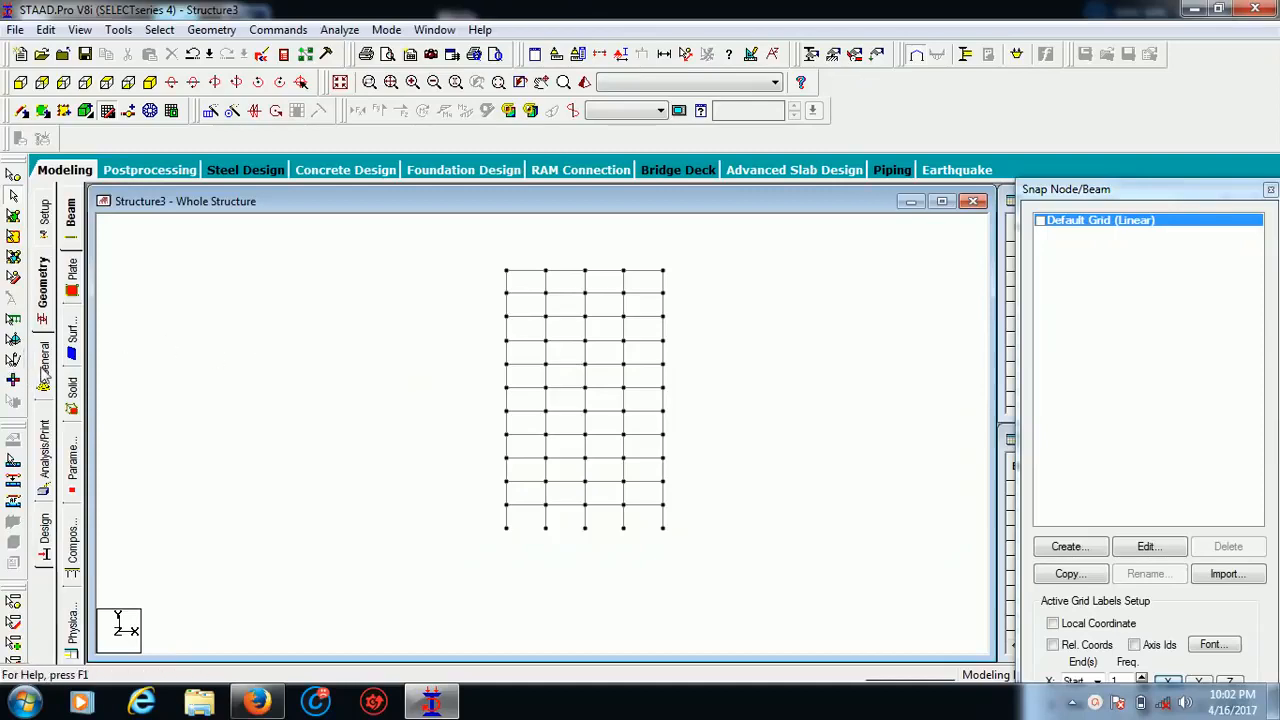
Define a circular concrete section with a YD of 0.75 m and add it to the section list
click(44, 365)
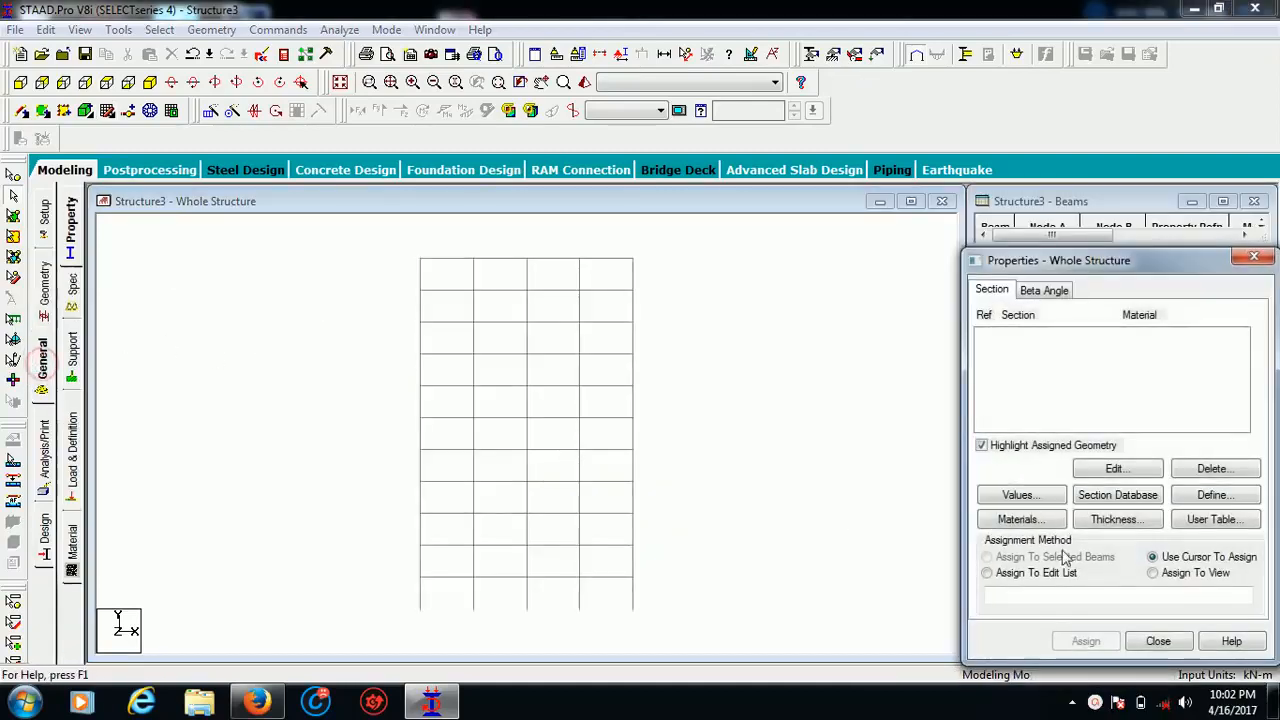
click(1200, 495)
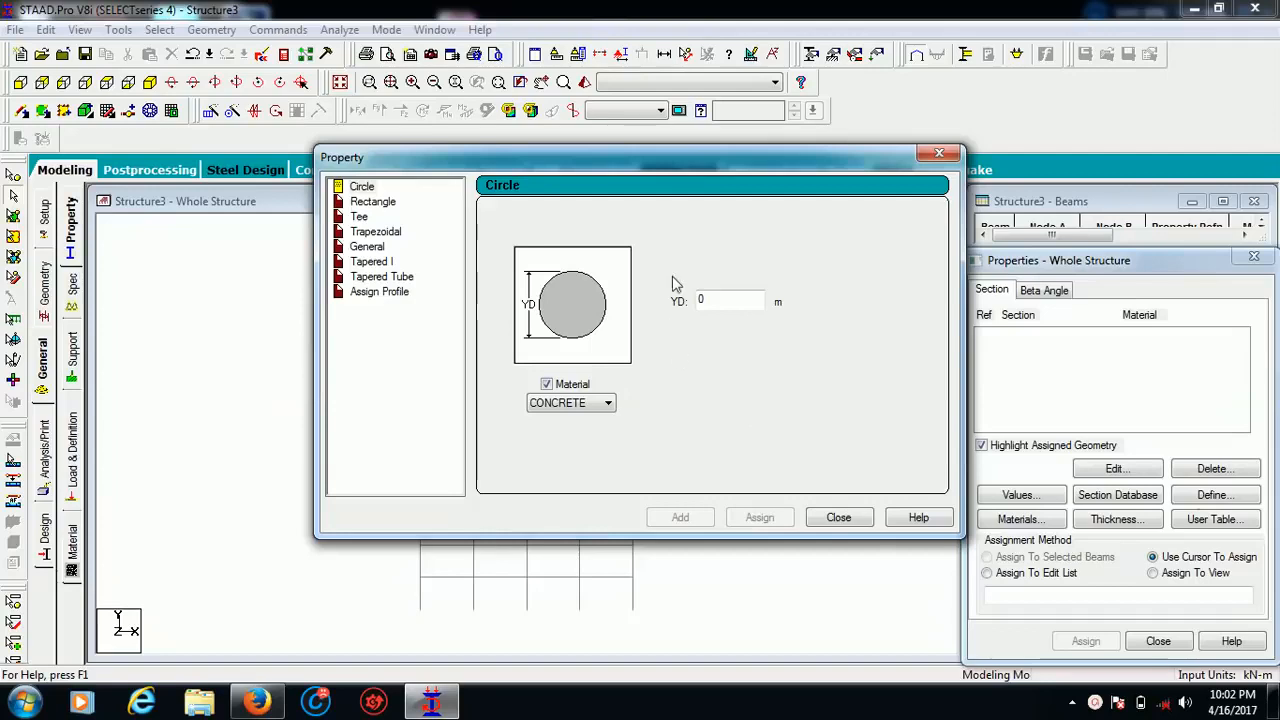
drag(643, 163, 918, 146)
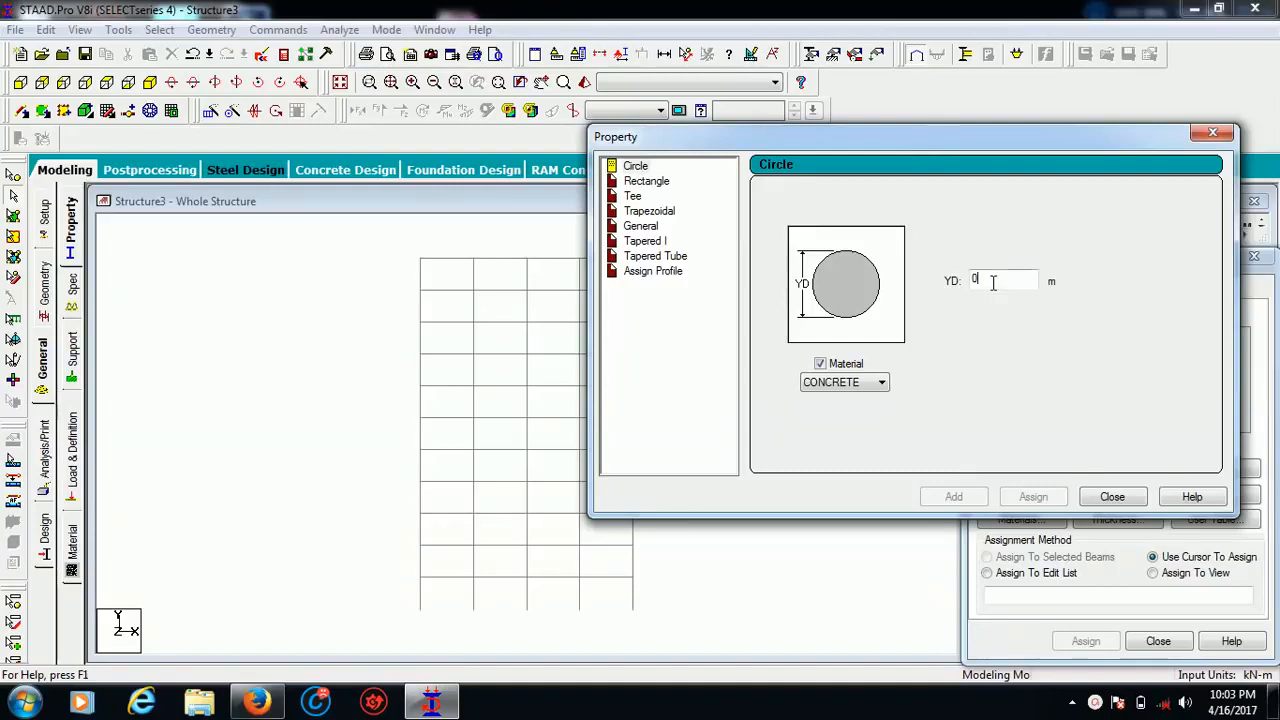
text(.75)
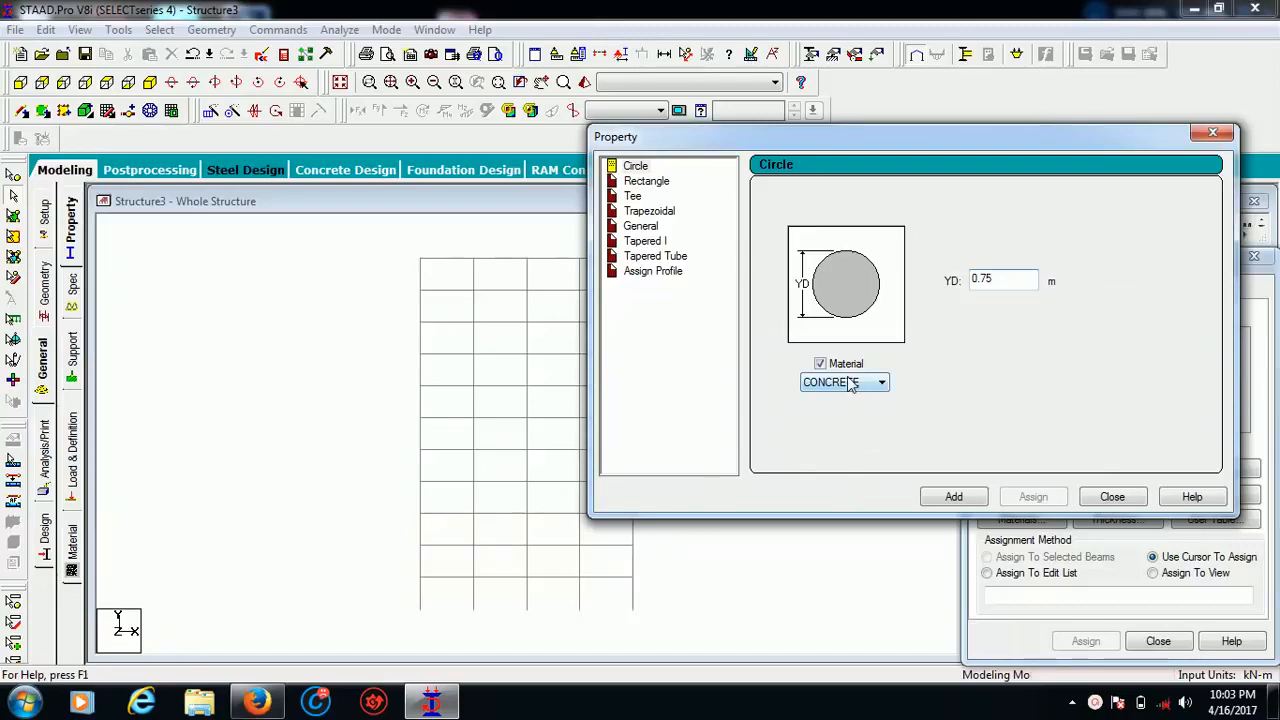
click(954, 497)
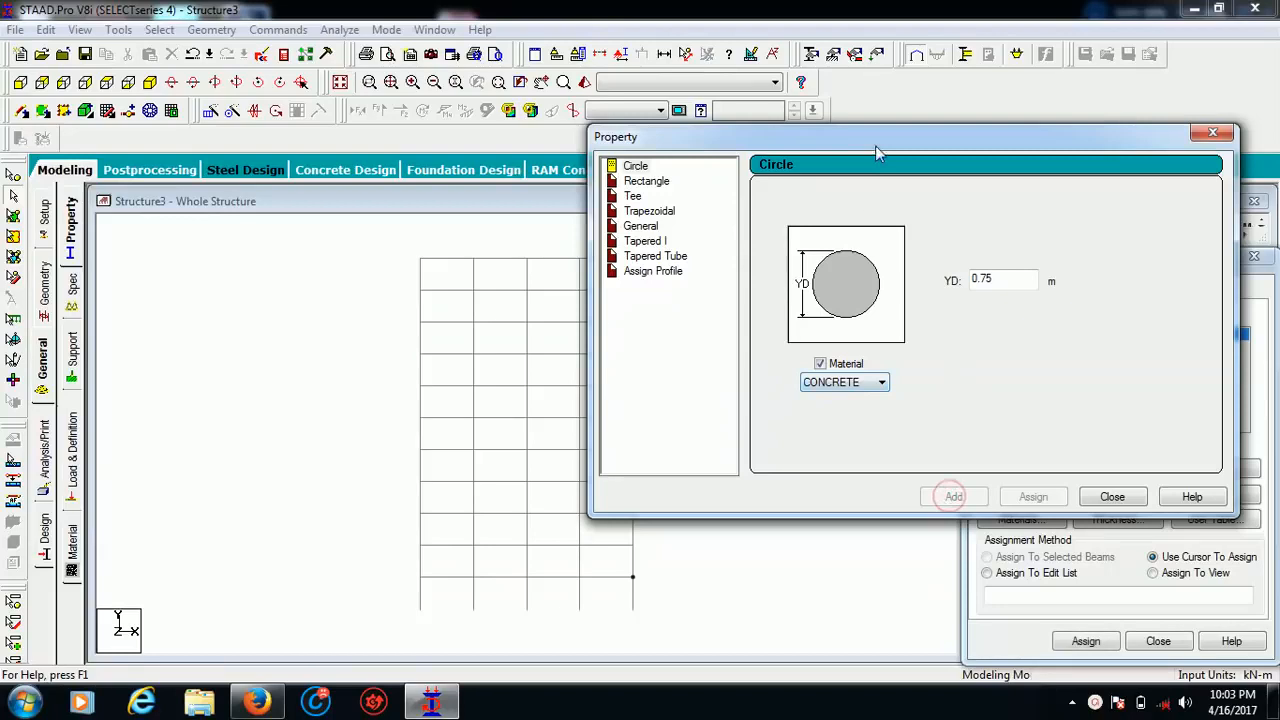
Add a rectangular concrete section with YD 0.5 m and ZD 0.75 m, and close the section definition
drag(876, 152, 526, 183)
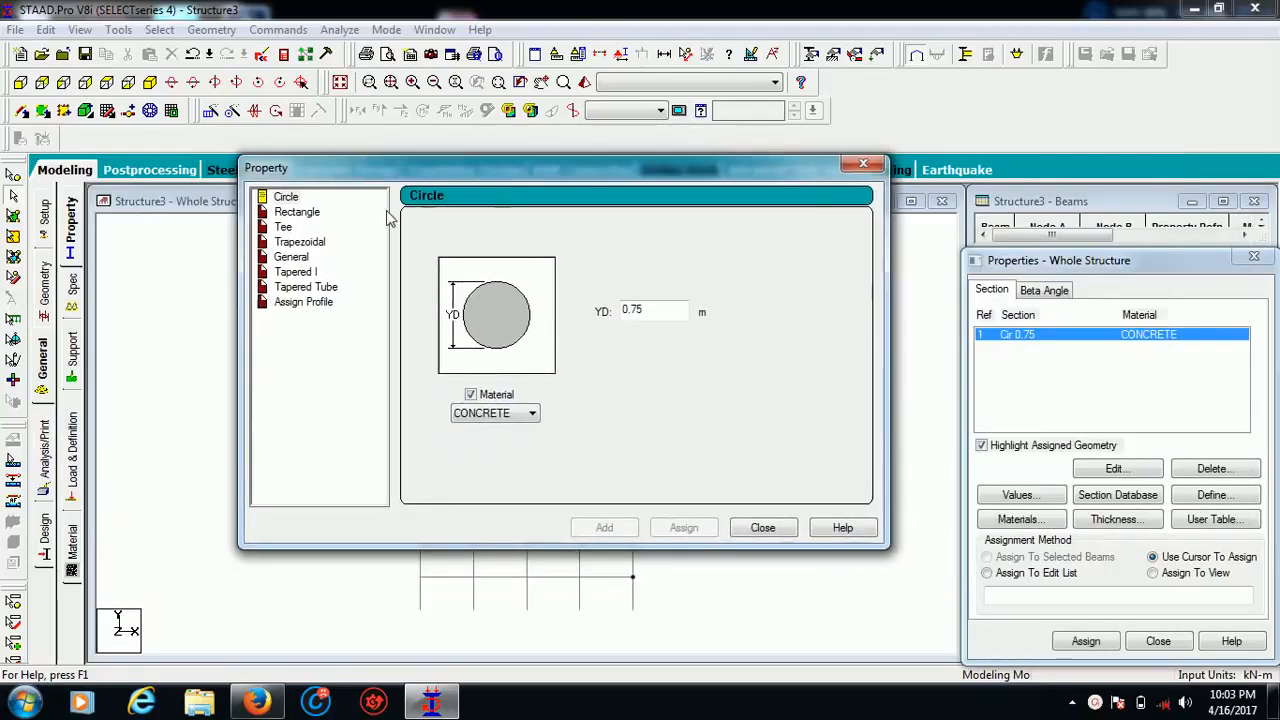
click(276, 213)
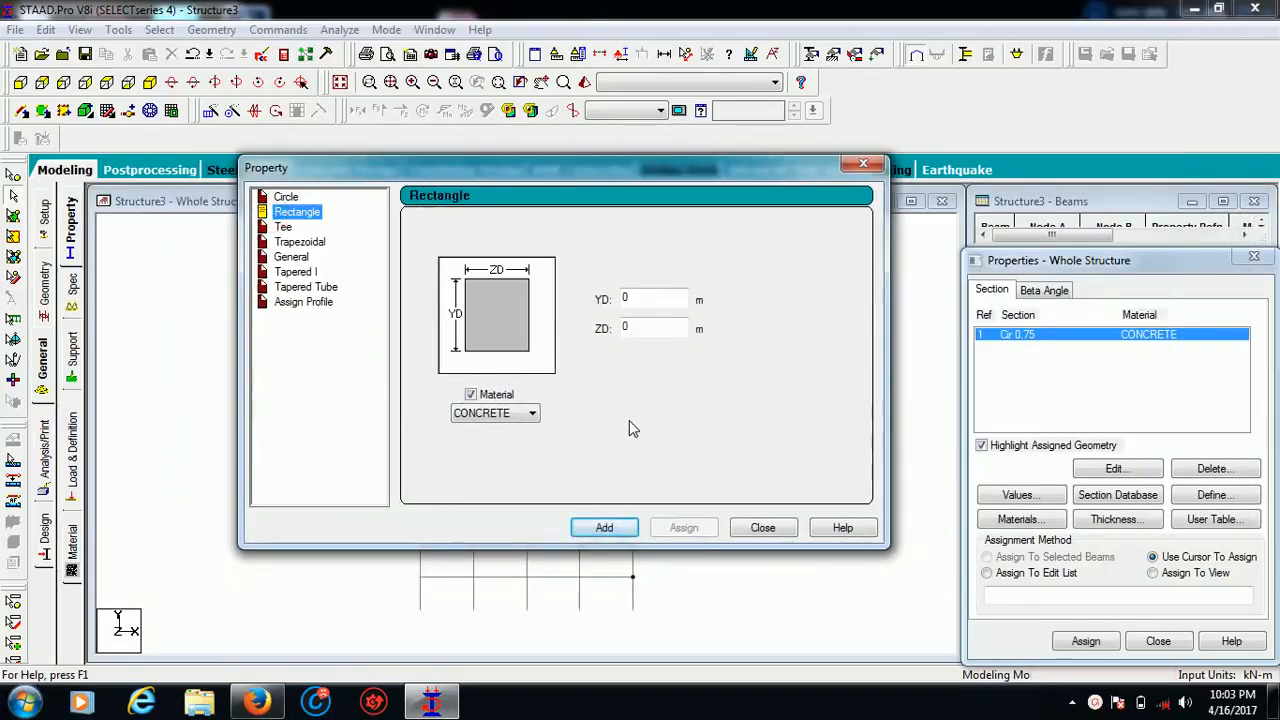
click(651, 302)
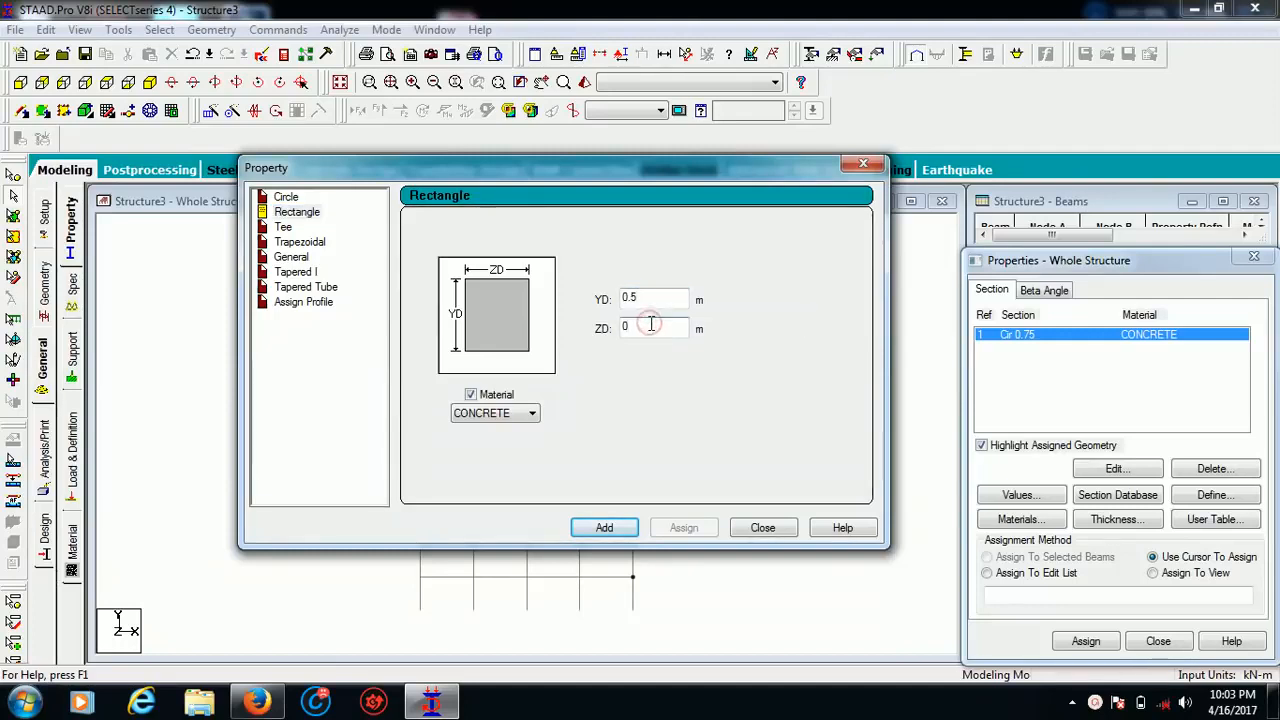
text(.7)
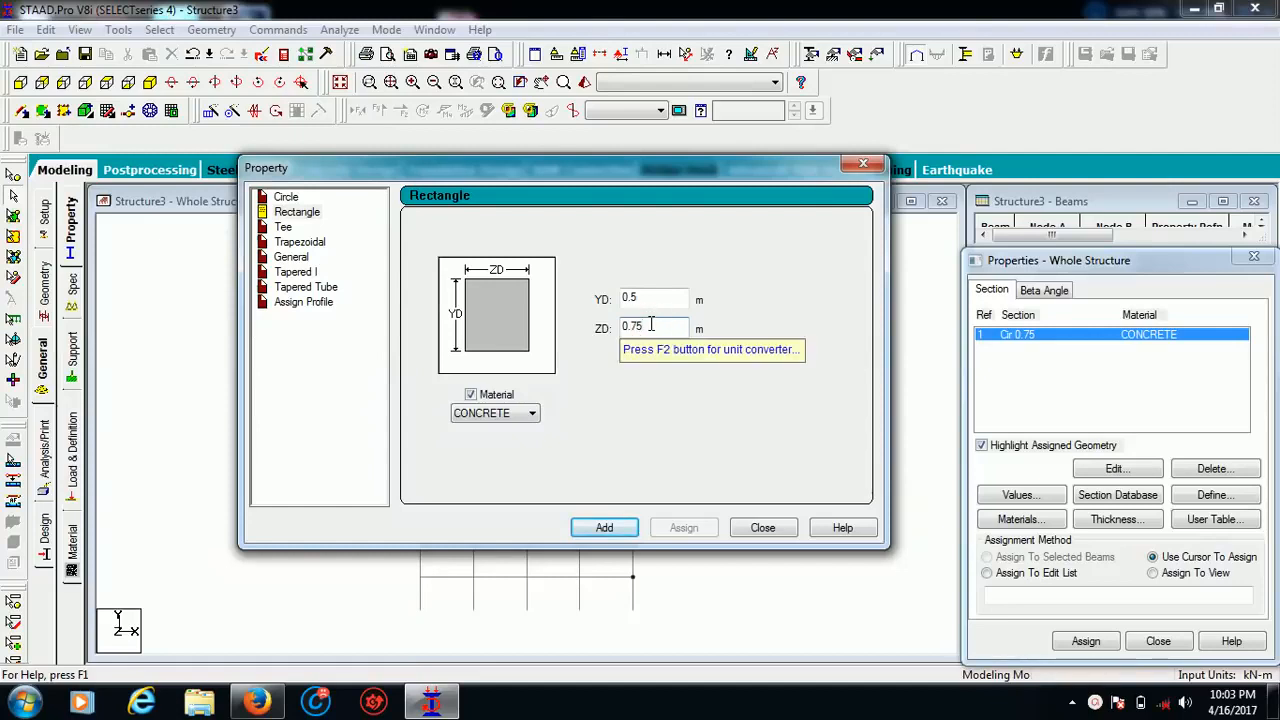
text(5)
click(604, 527)
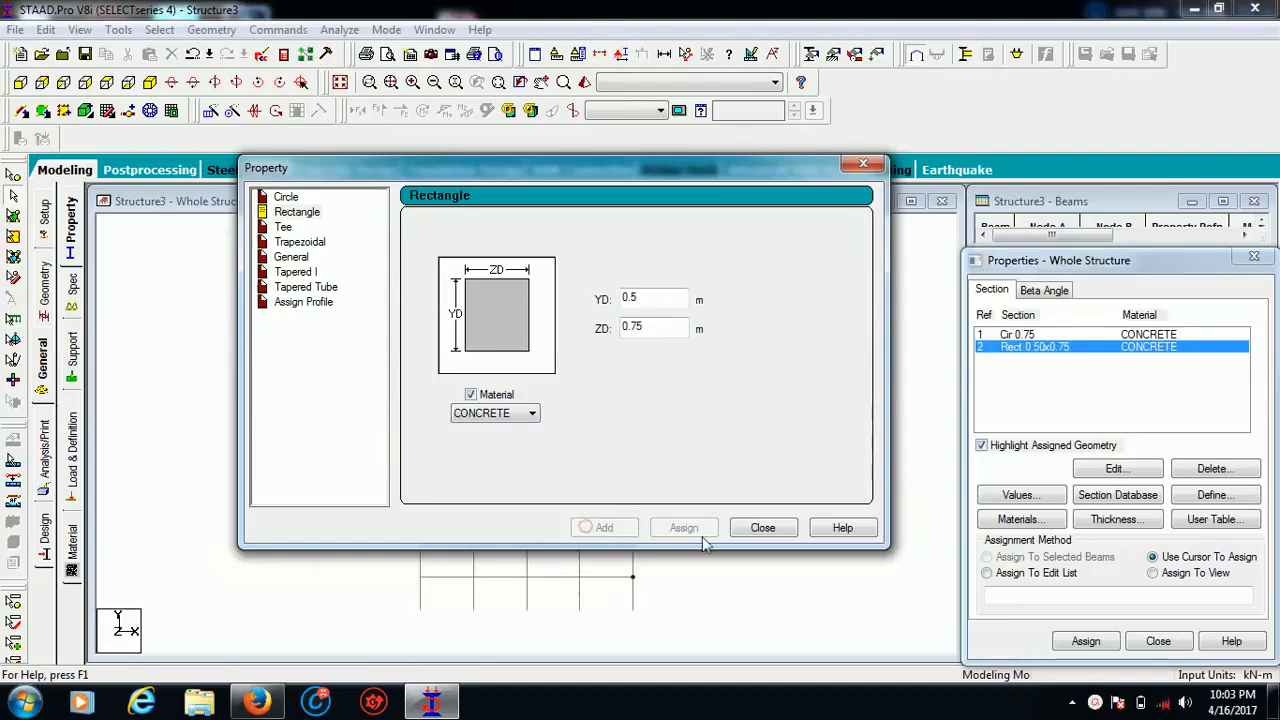
click(760, 527)
click(826, 411)
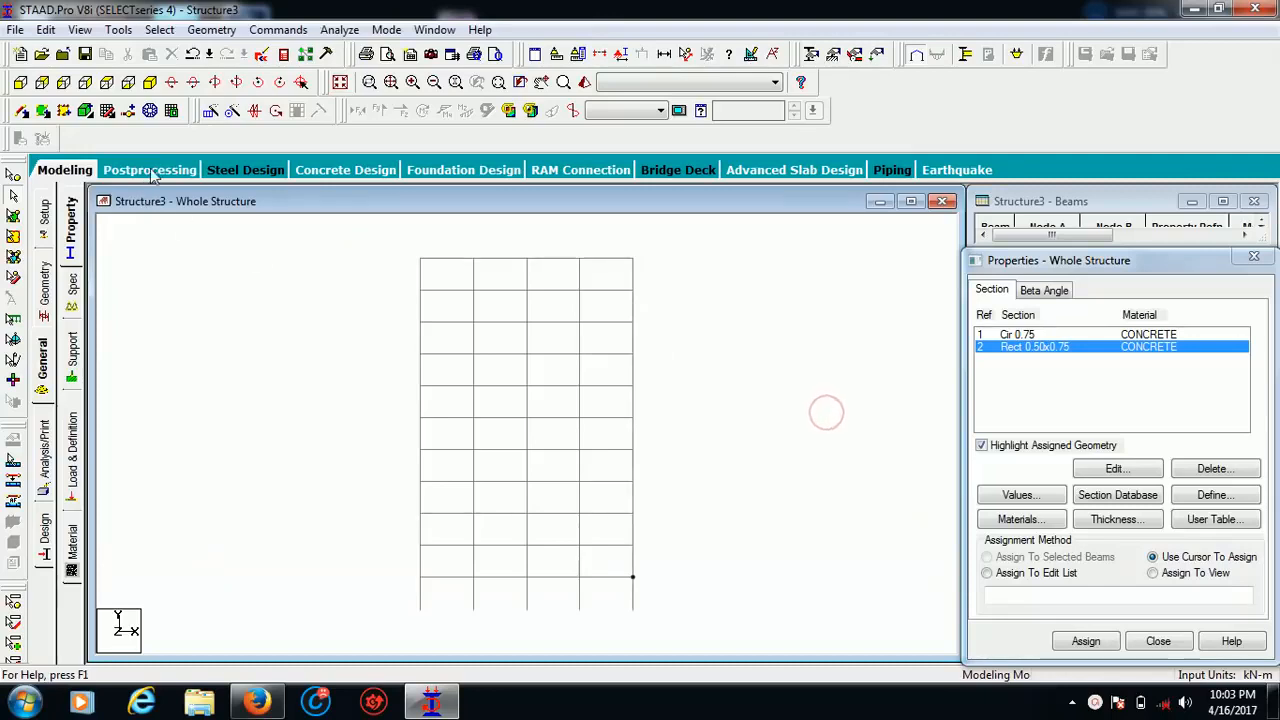
Show the frame in isometric view and choose the Cir 0.75 section for assignment
click(150, 82)
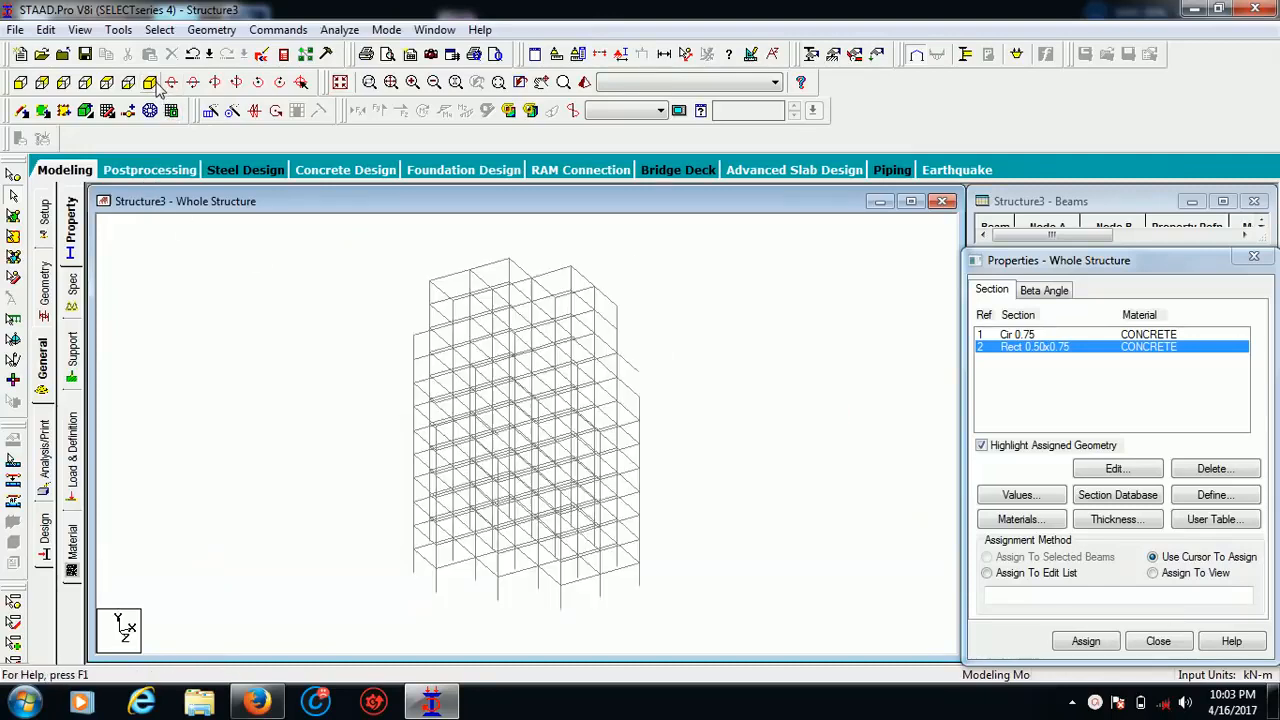
click(1015, 336)
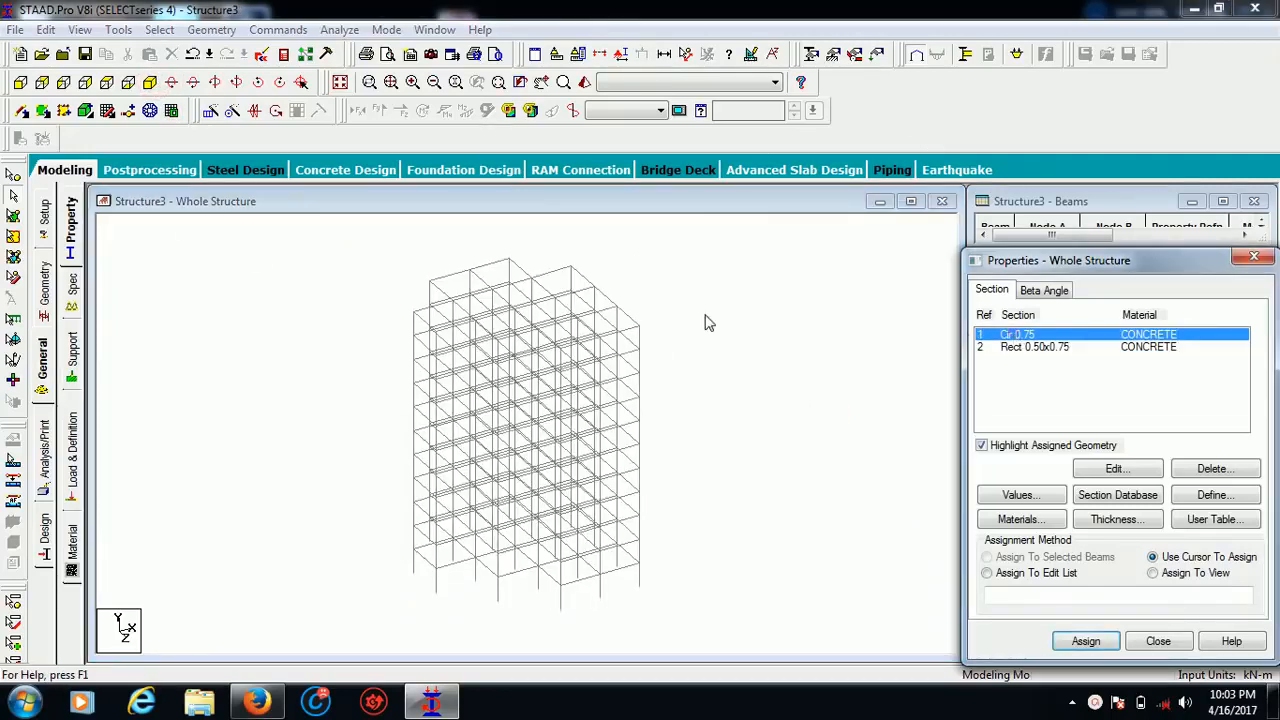
click(159, 29)
mouse_move(244, 368)
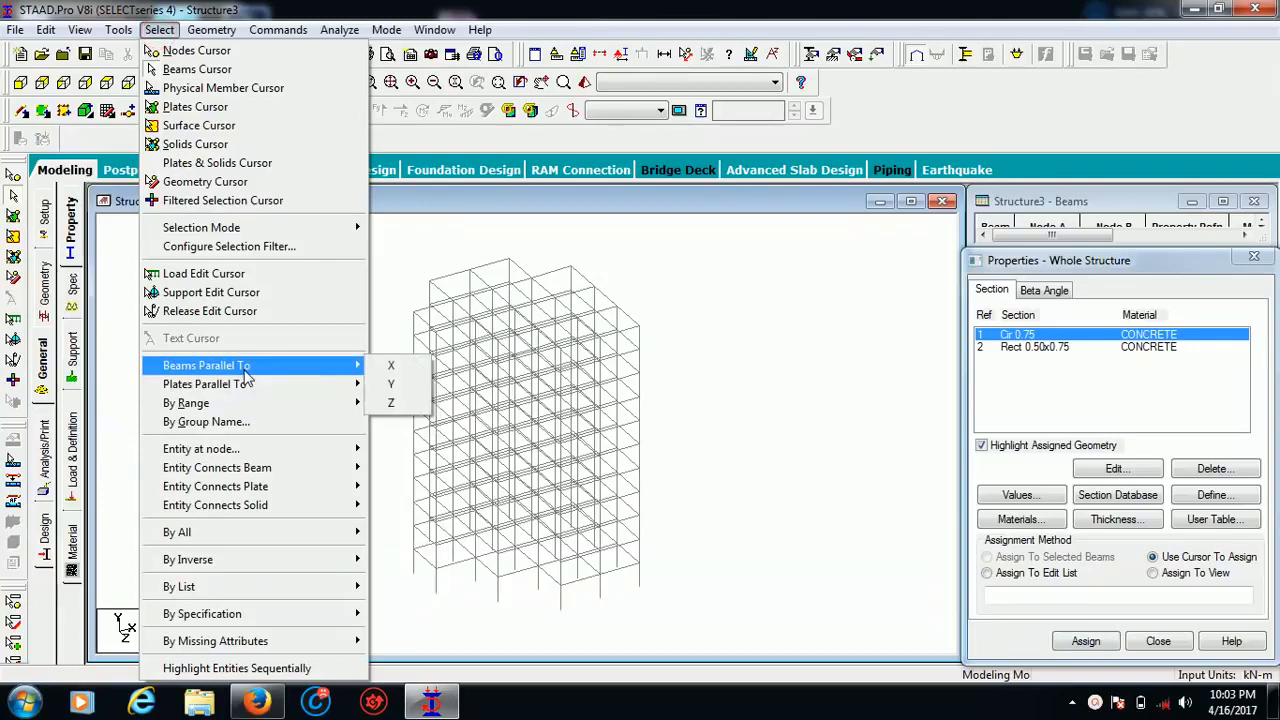
click(380, 382)
click(730, 362)
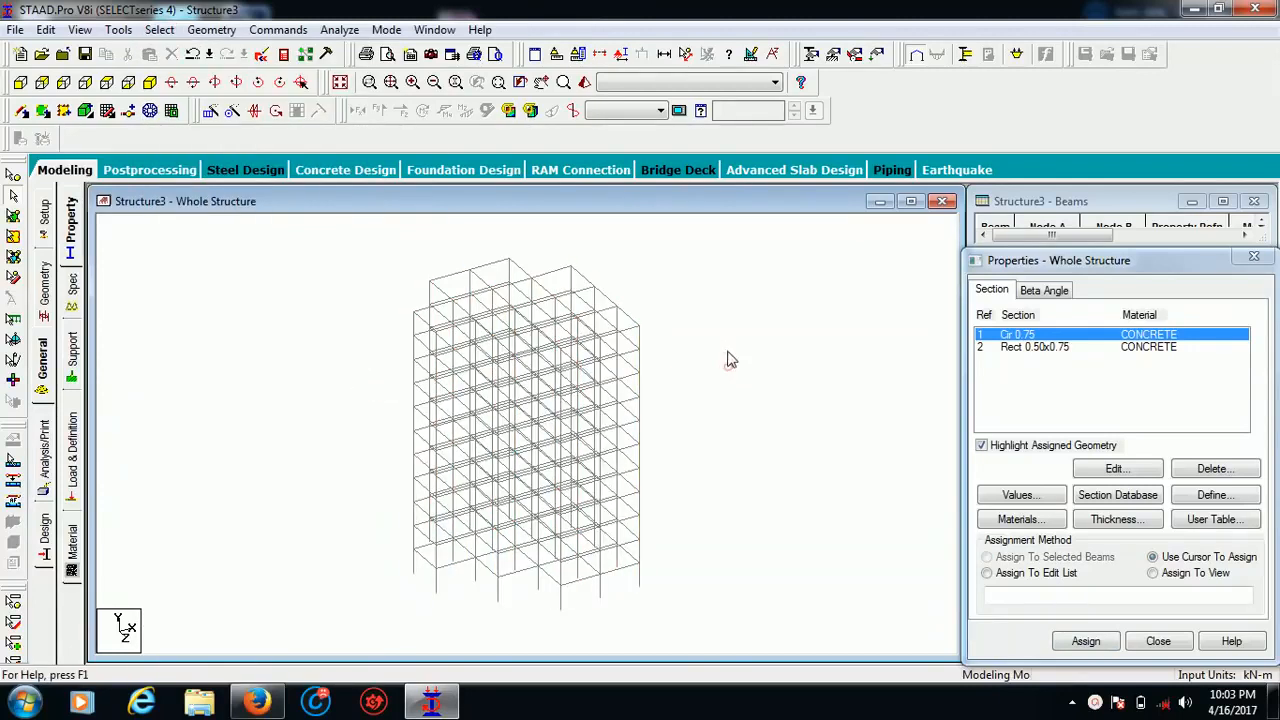
click(709, 338)
Select all members parallel to Y and assign the Cir 0.75 concrete section to these columns
click(160, 30)
mouse_move(340, 365)
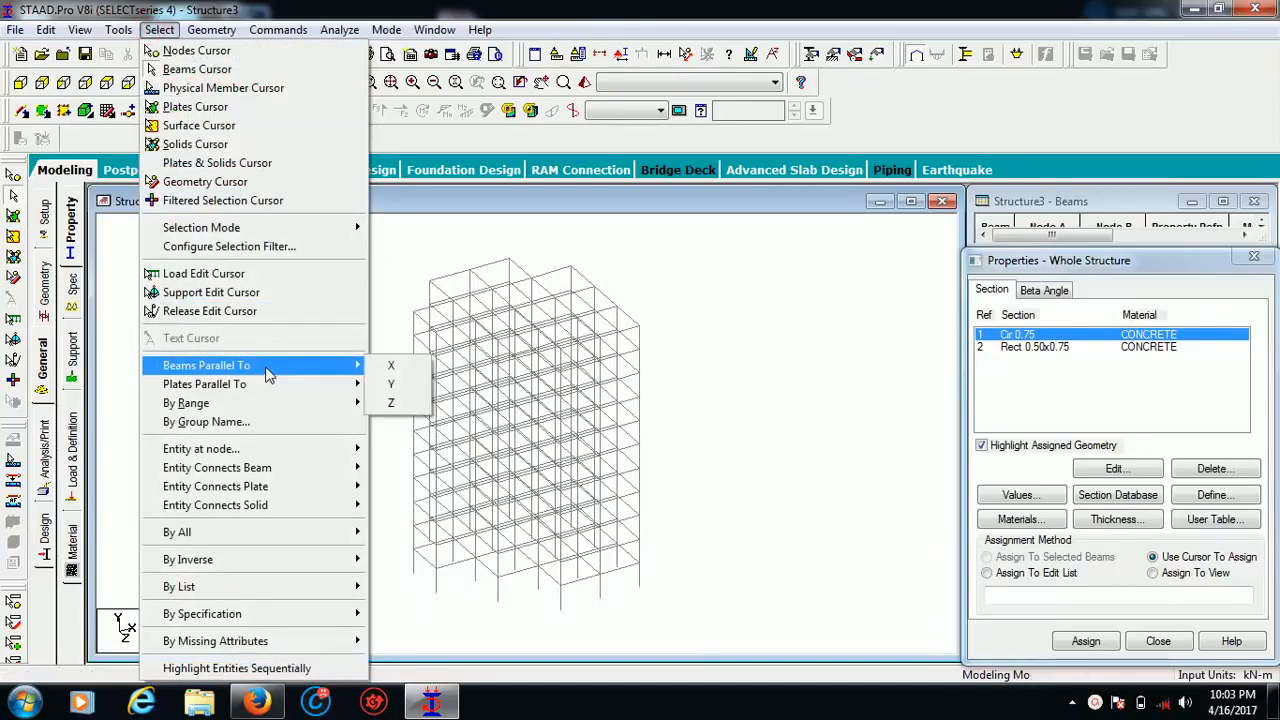
click(389, 381)
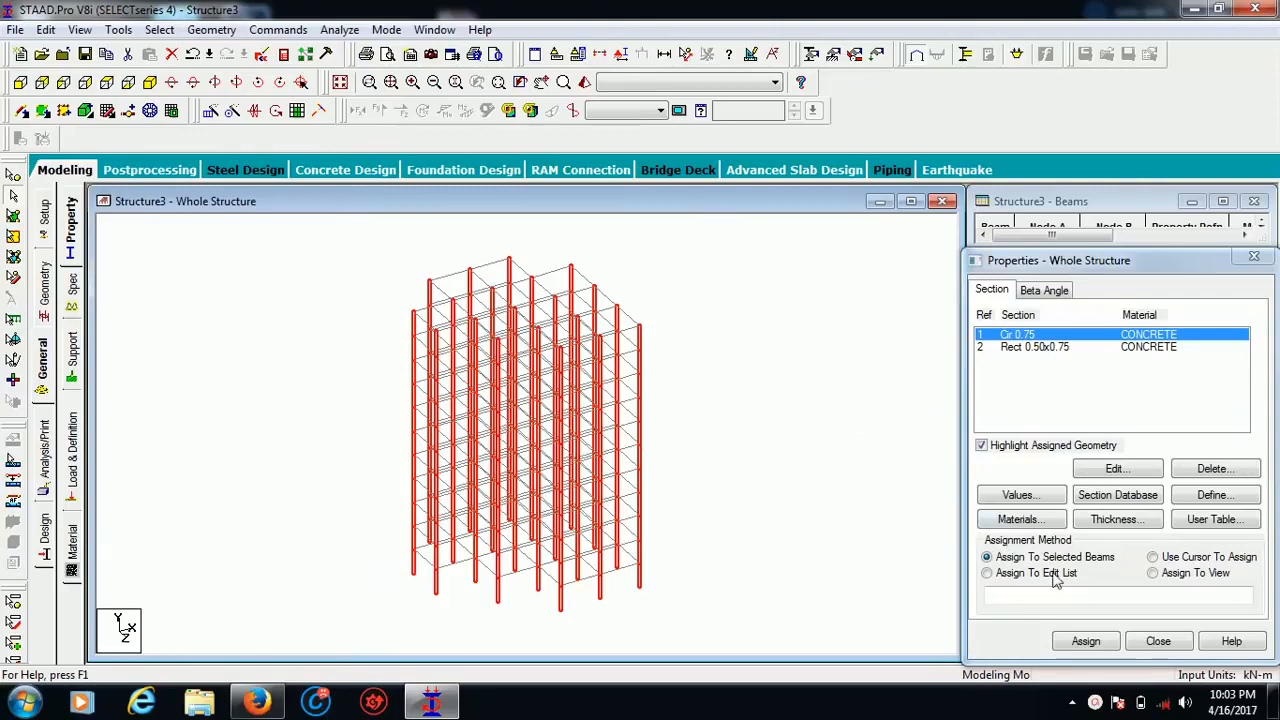
click(1083, 643)
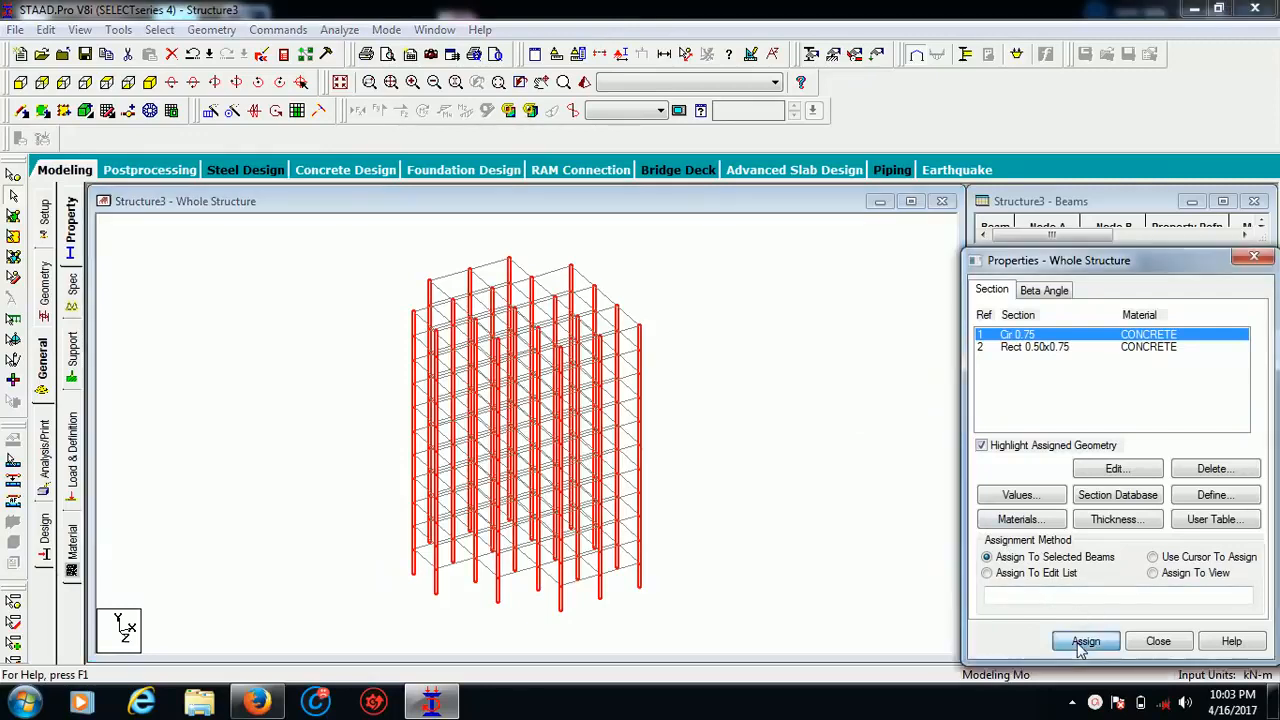
click(1131, 511)
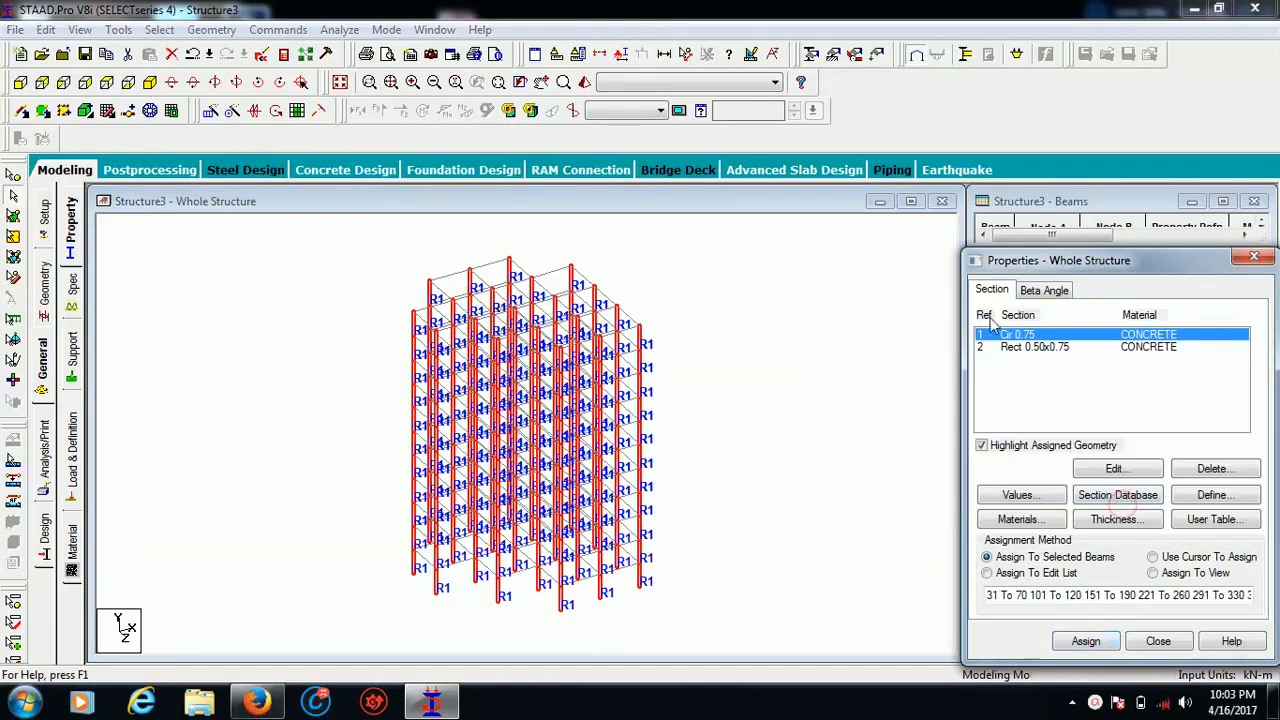
Select all beams parallel to X and Z and assign the Rect 0.50x0.75 concrete section to them
click(1058, 346)
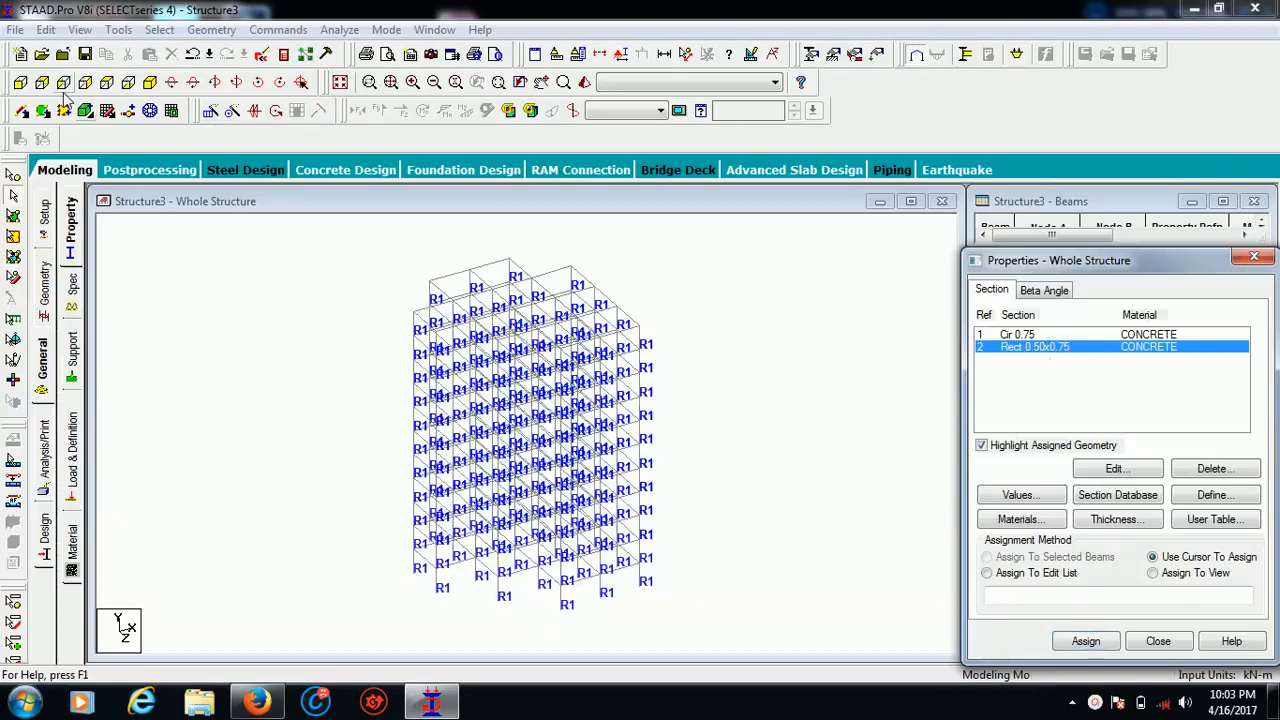
click(158, 29)
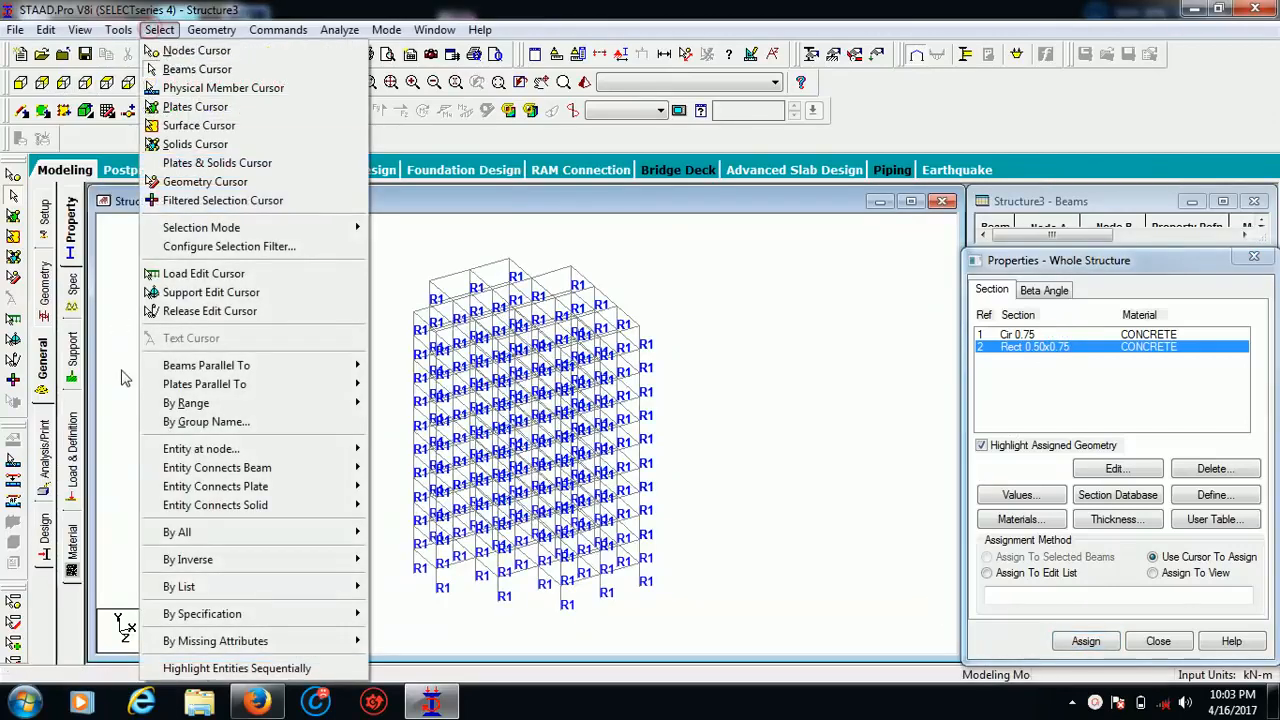
mouse_move(176, 373)
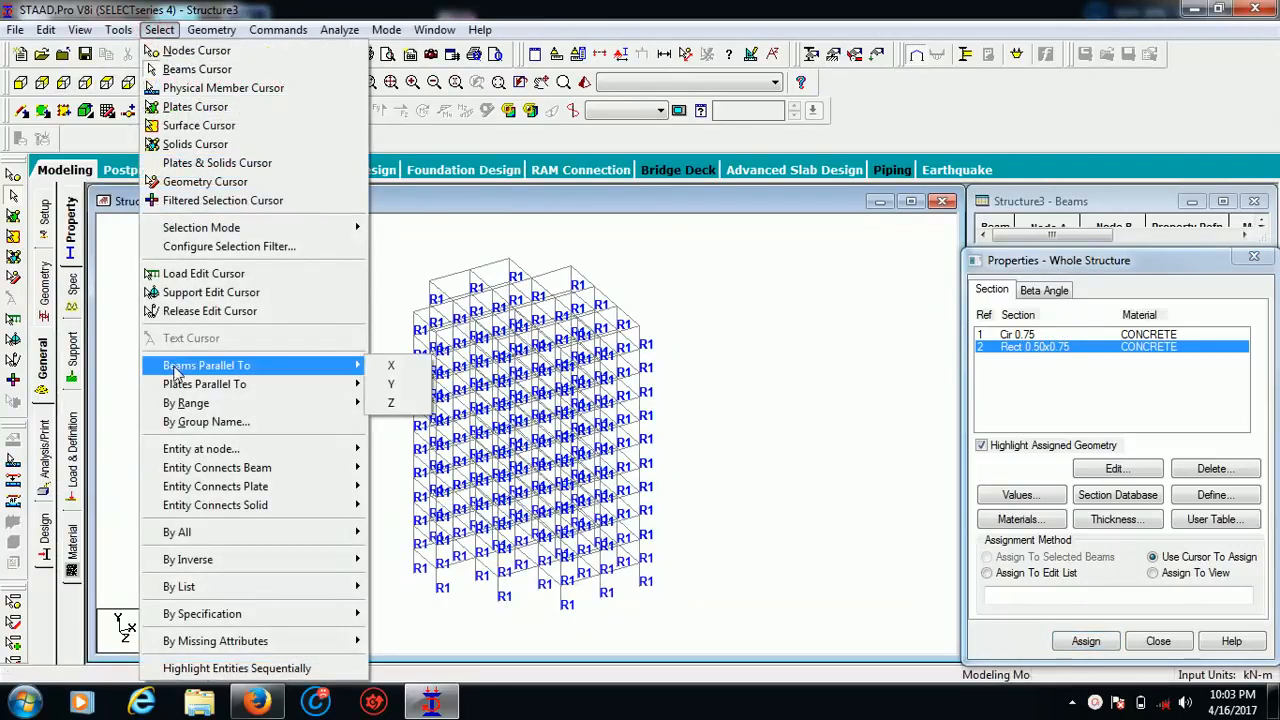
click(413, 371)
click(159, 29)
mouse_move(240, 490)
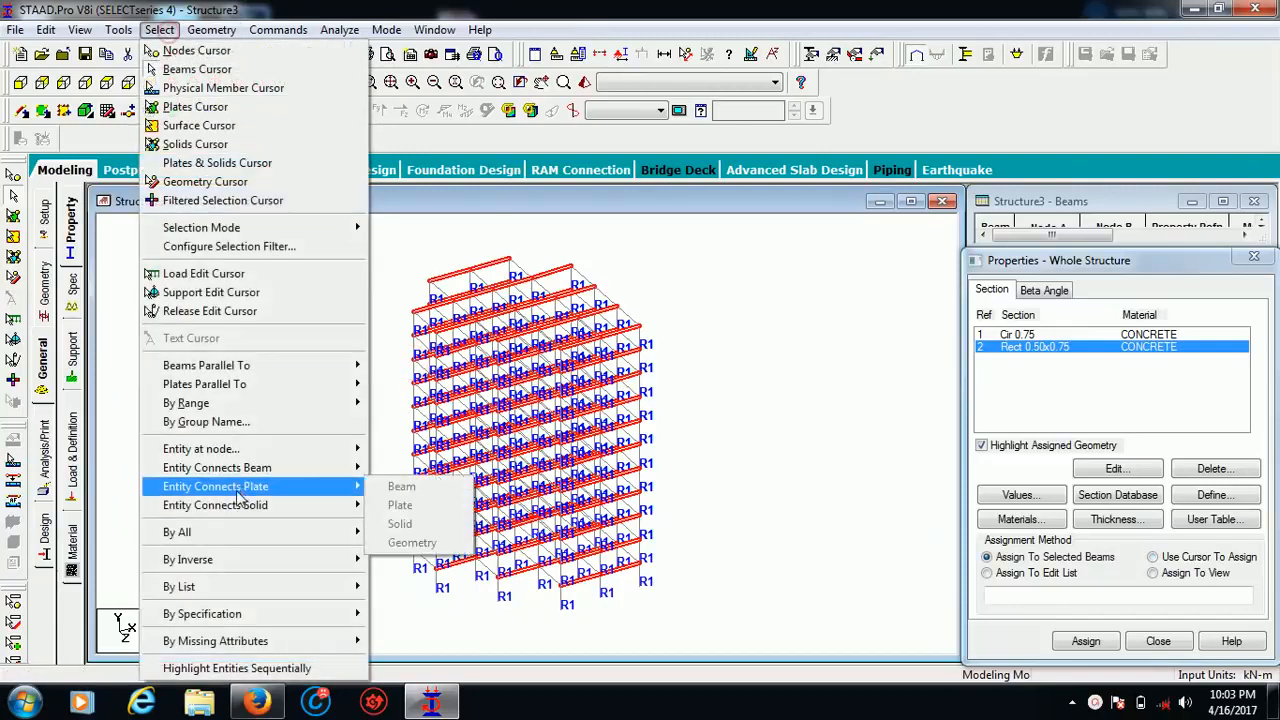
mouse_move(335, 372)
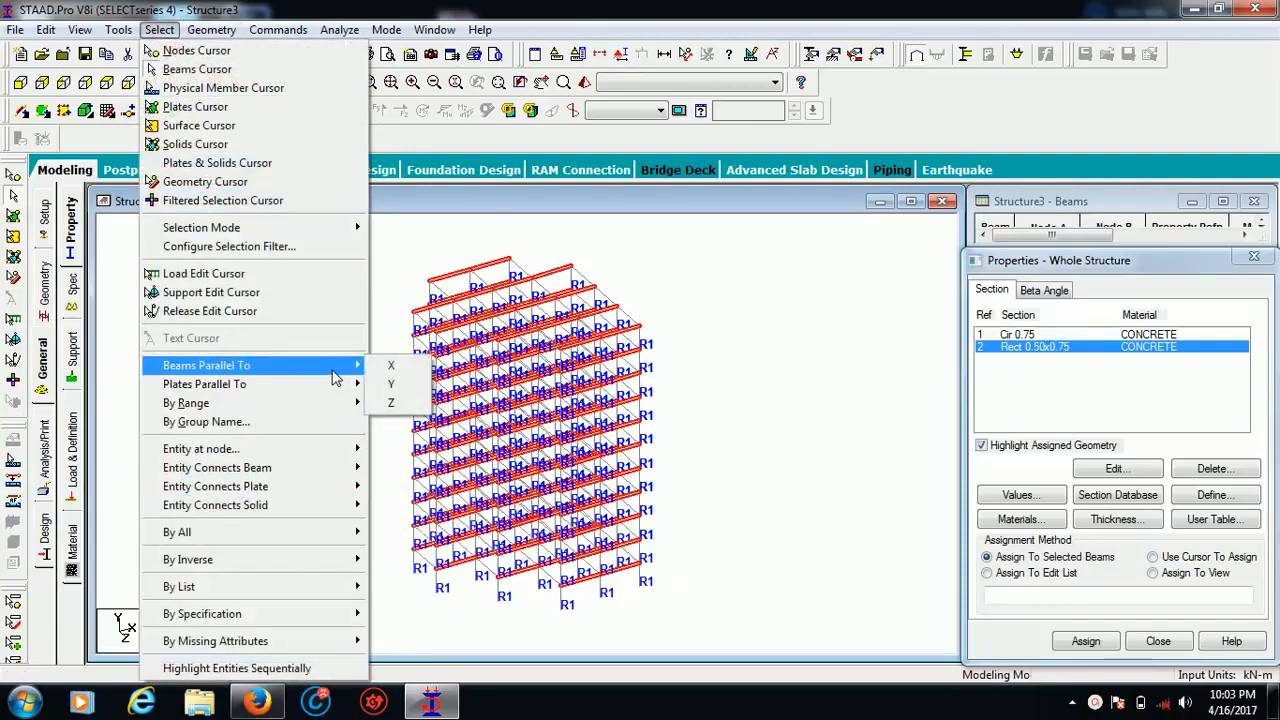
click(382, 401)
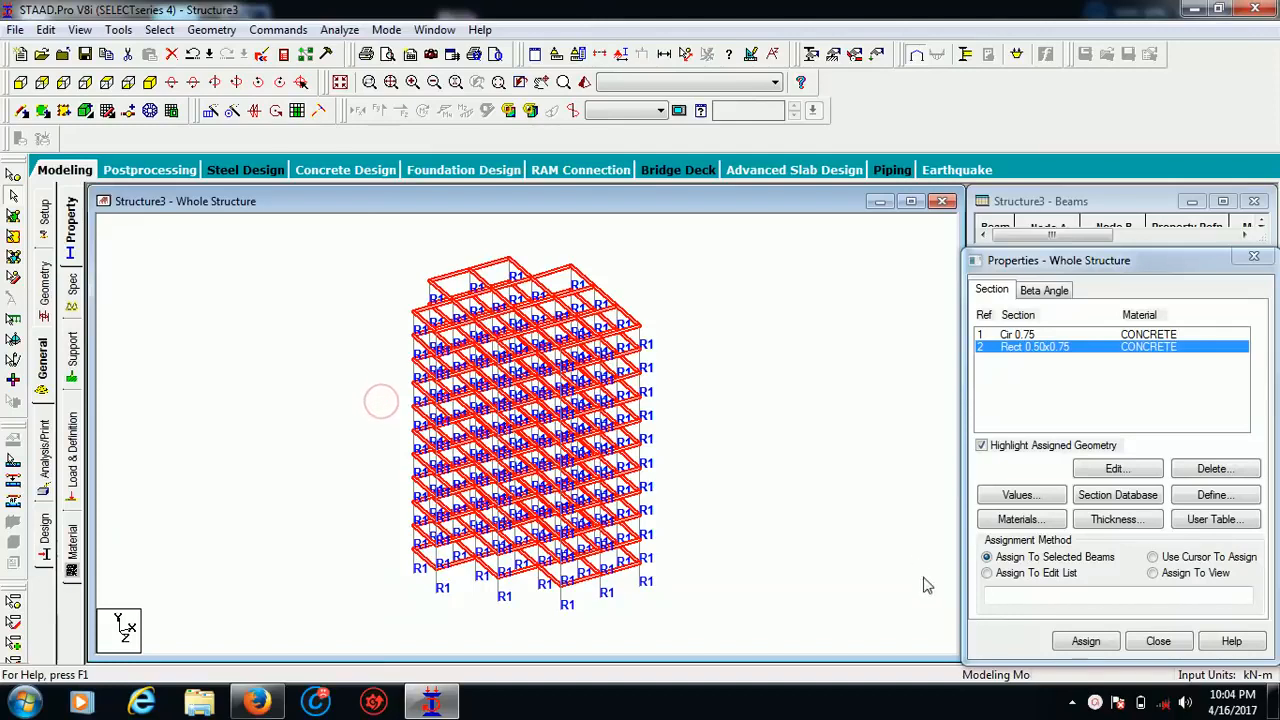
click(1086, 641)
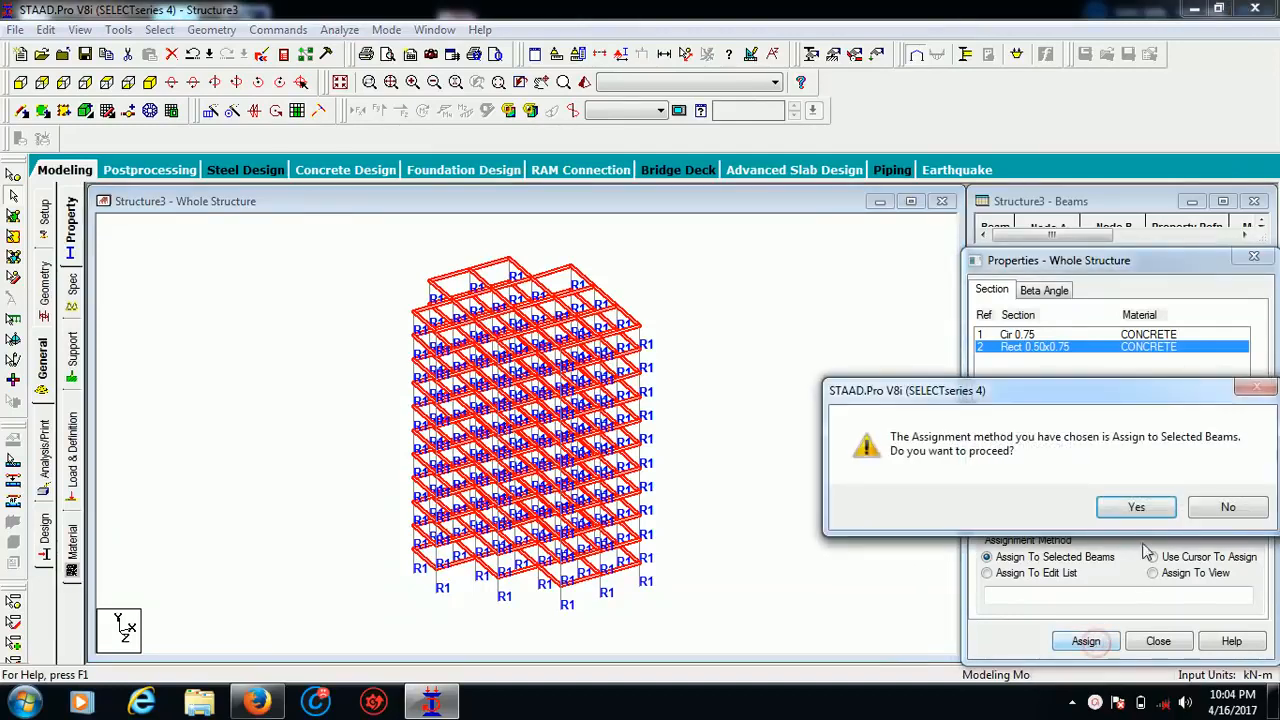
click(1134, 506)
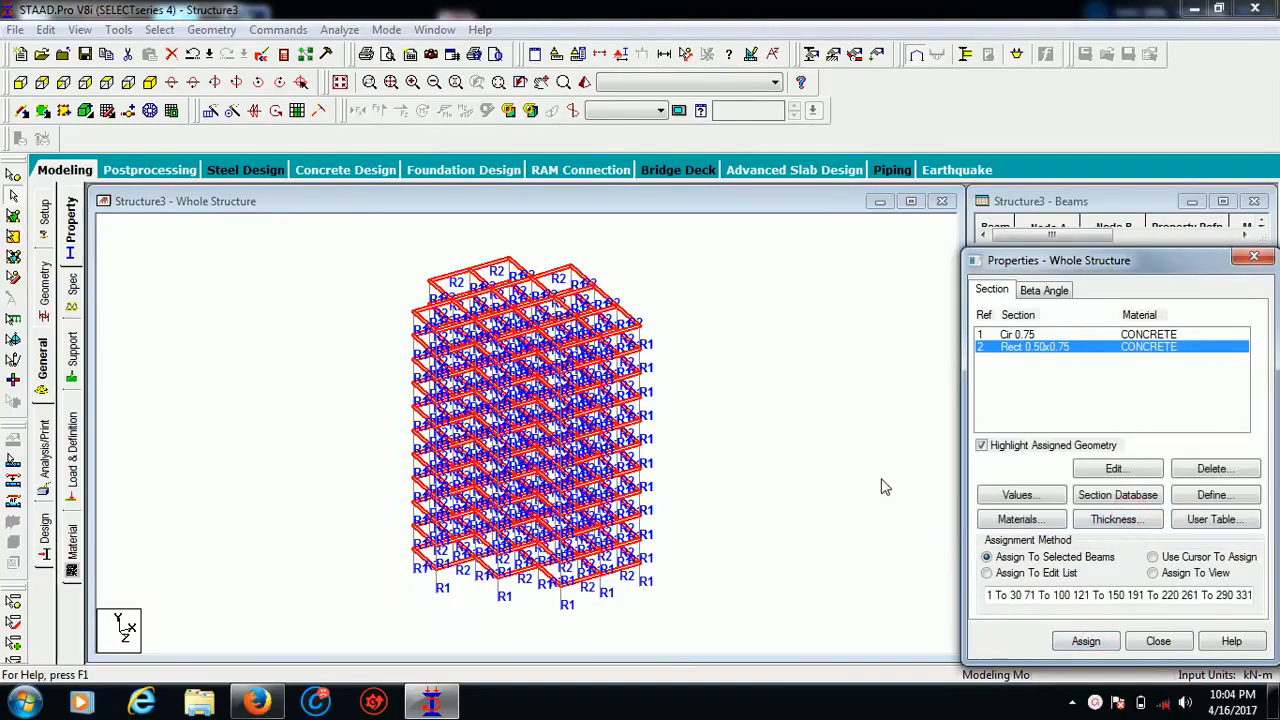
View only the selected beams in a 3D rendering, and return to the whole structure with the selection cleared
click(584, 83)
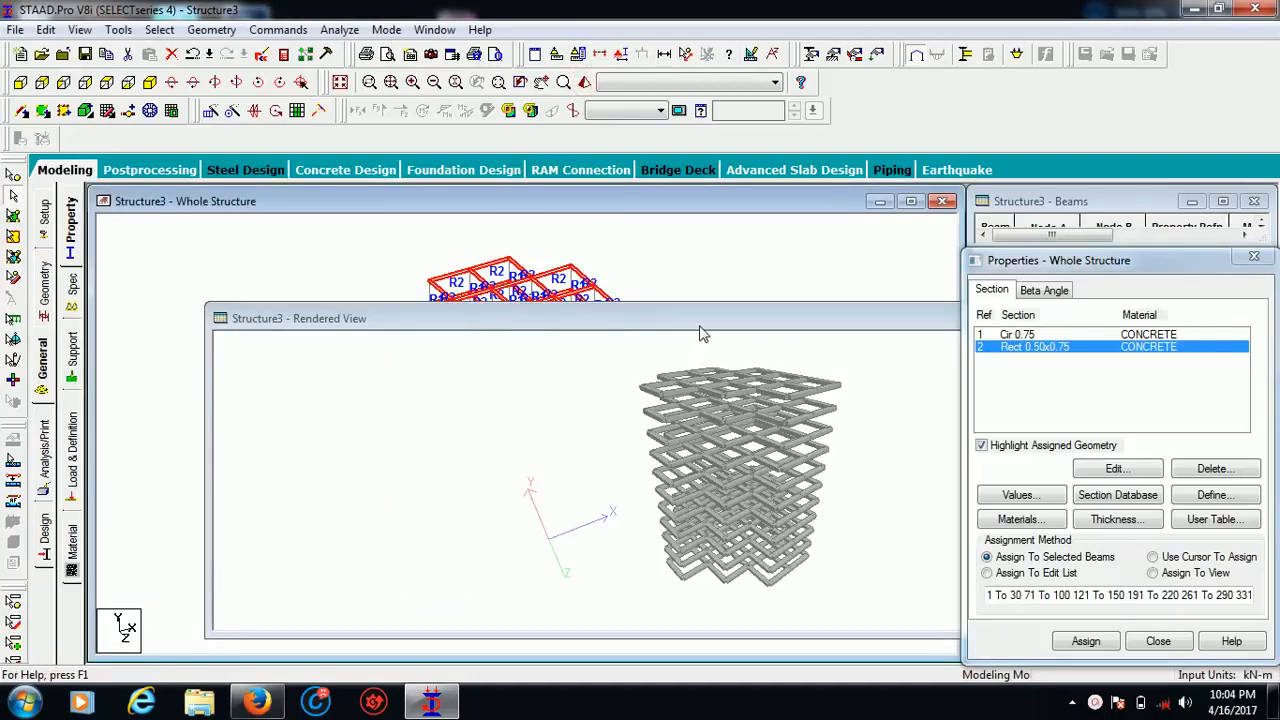
drag(700, 333, 637, 310)
drag(663, 354, 740, 448)
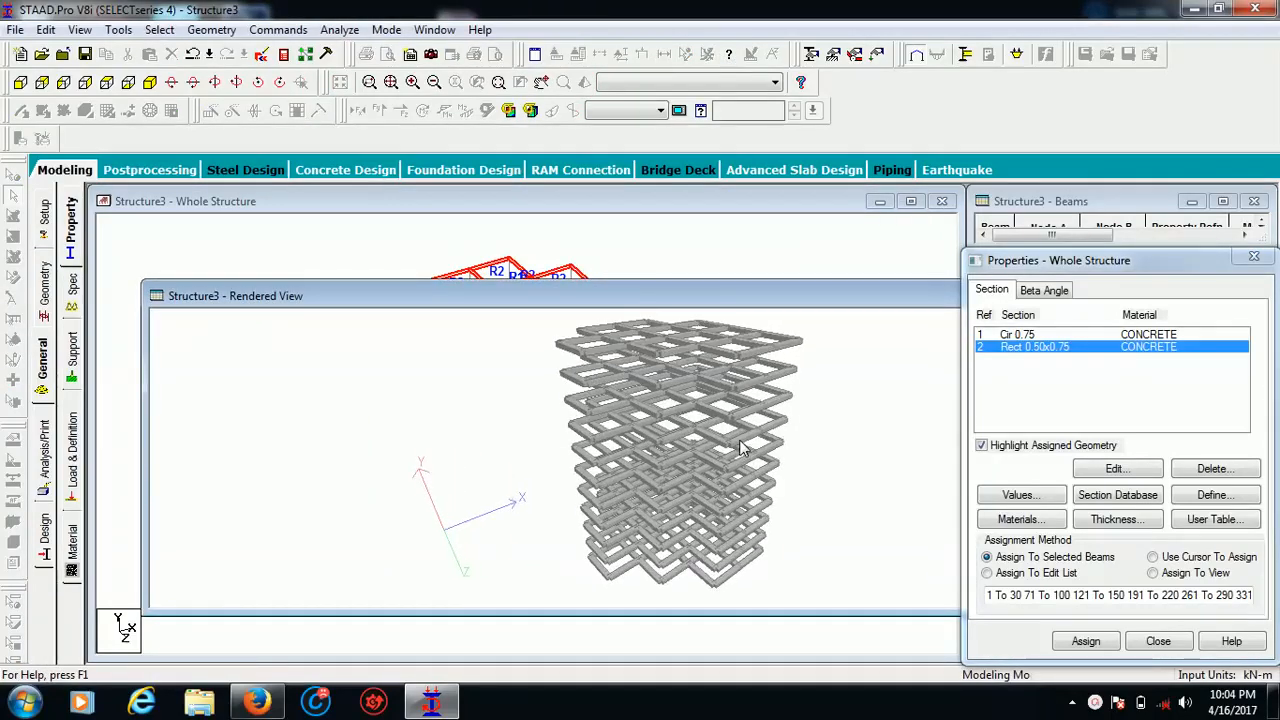
click(770, 265)
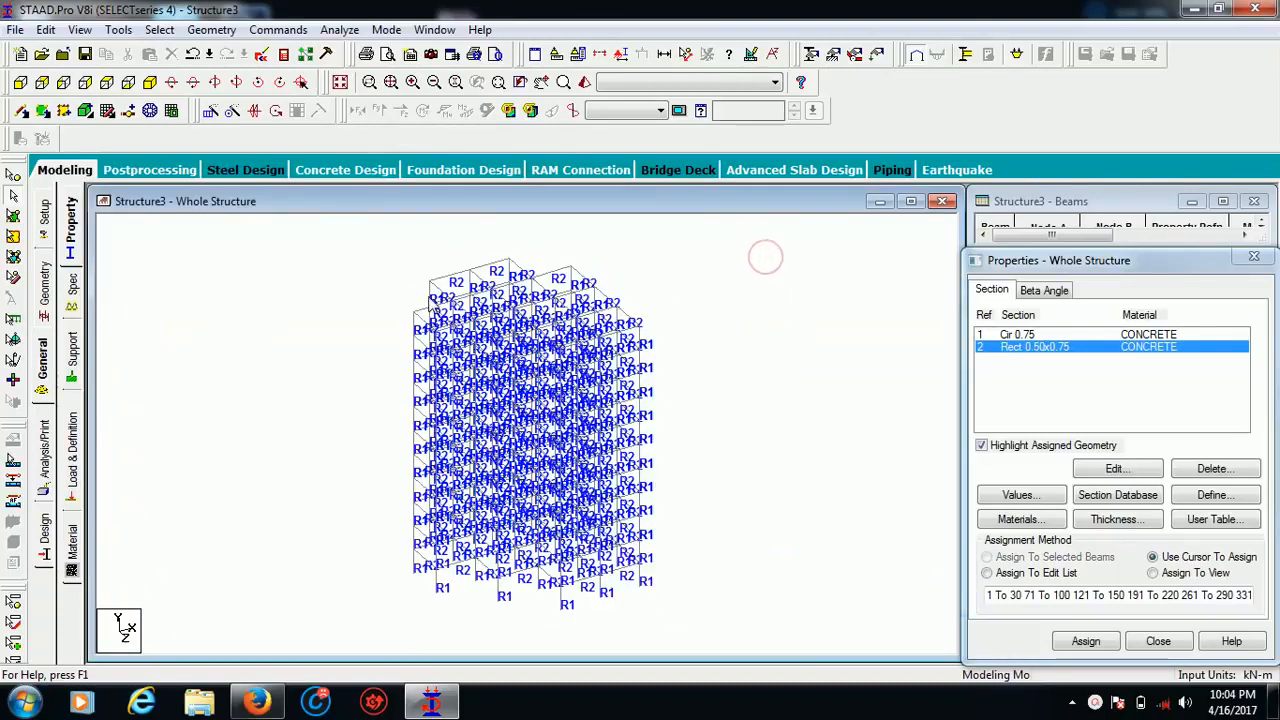
Render the complete frame in 3D, maximize the rendered view and examine the columns and beams up close
click(585, 83)
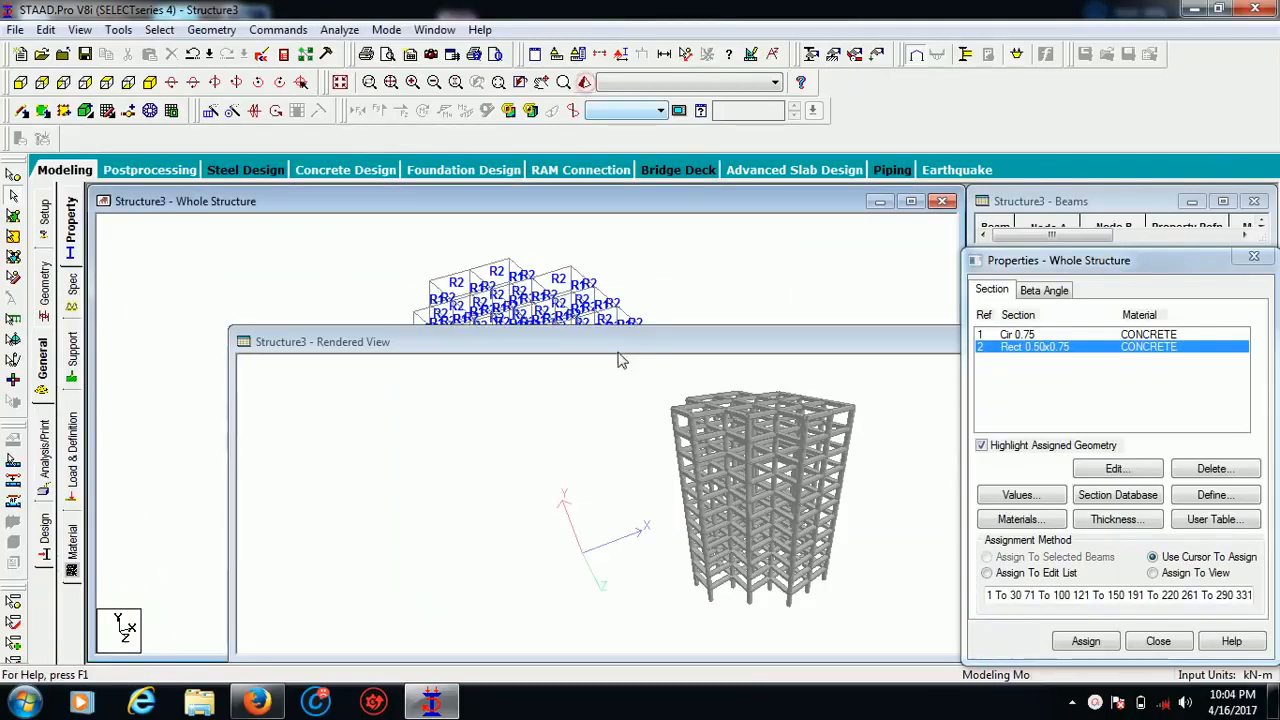
click(632, 350)
drag(632, 345, 402, 185)
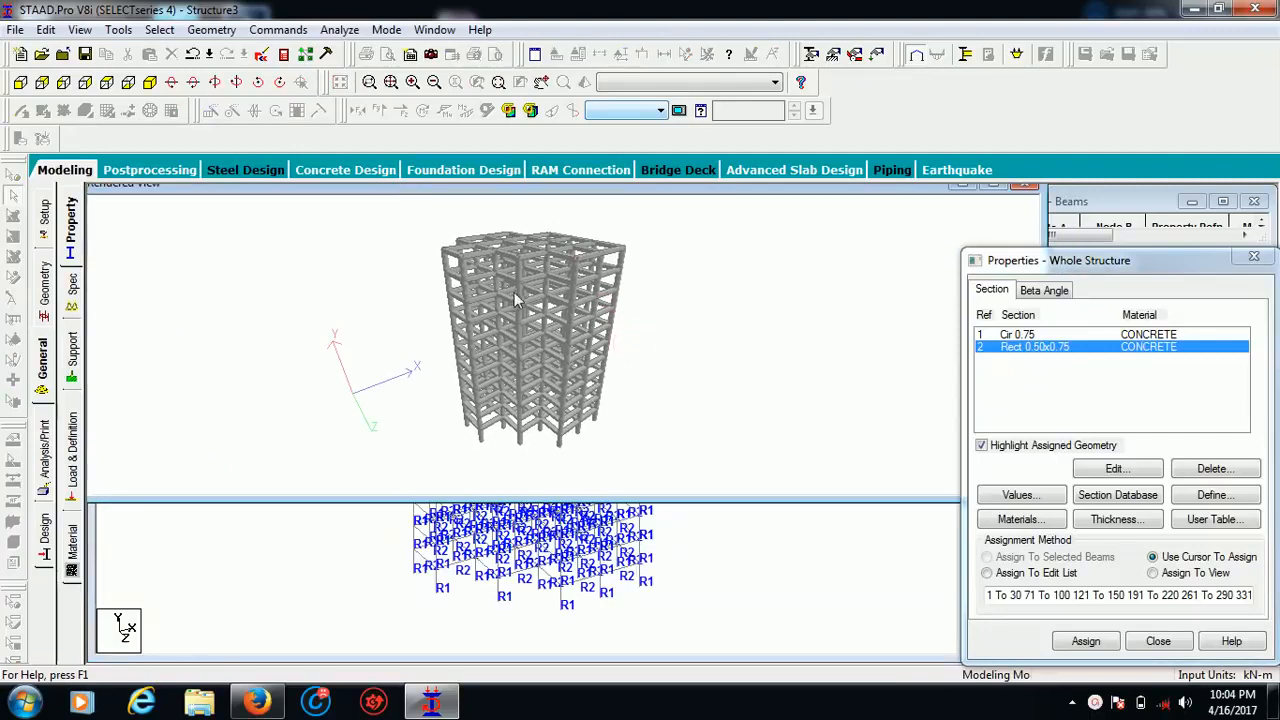
scroll(562, 270, up, 3)
scroll(612, 271, up, 1)
middle_drag(612, 271, 652, 283)
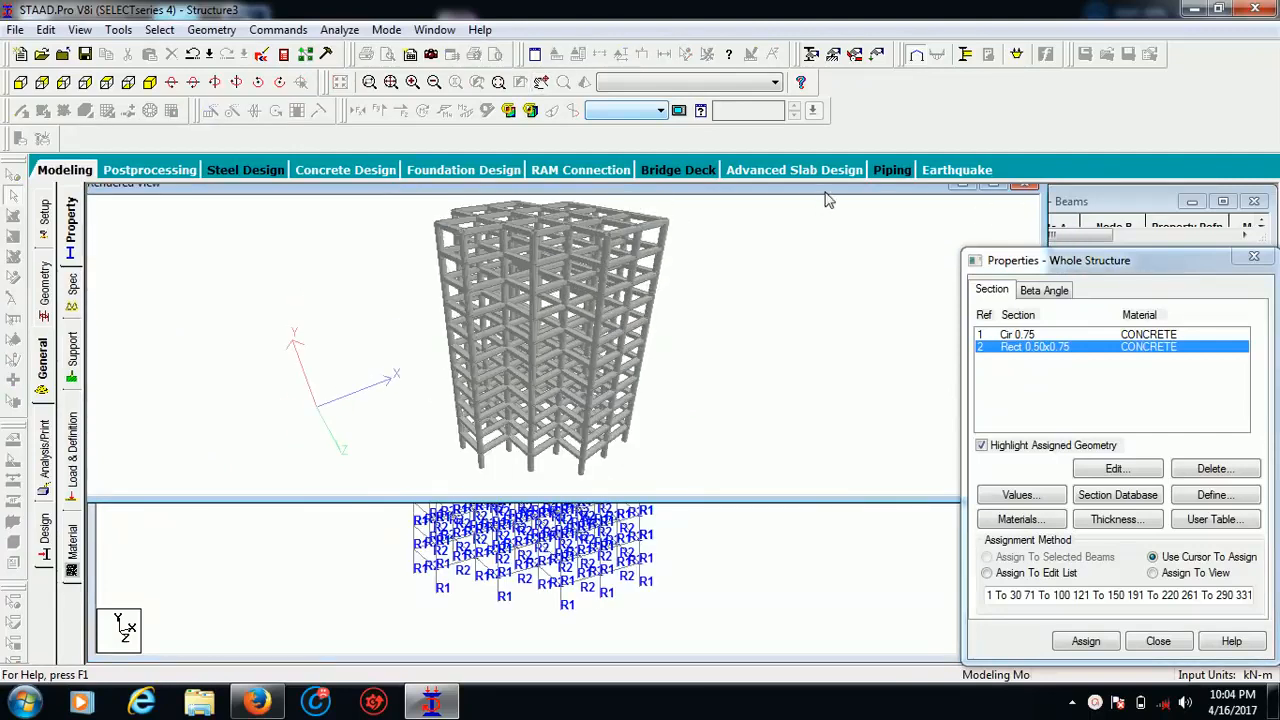
click(993, 186)
middle_drag(770, 310, 660, 325)
scroll(507, 307, up, 2)
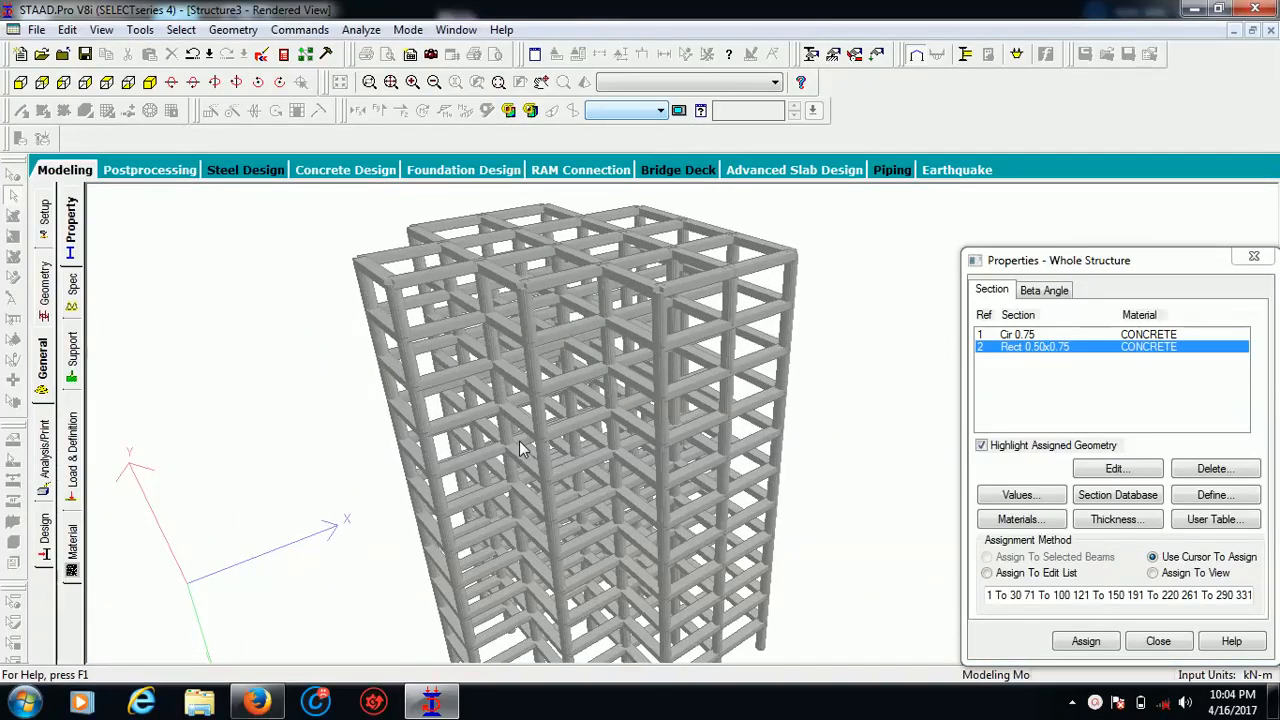
Change the entity color of the beams in the rendered view to red and inspect the frame
right_click(308, 362)
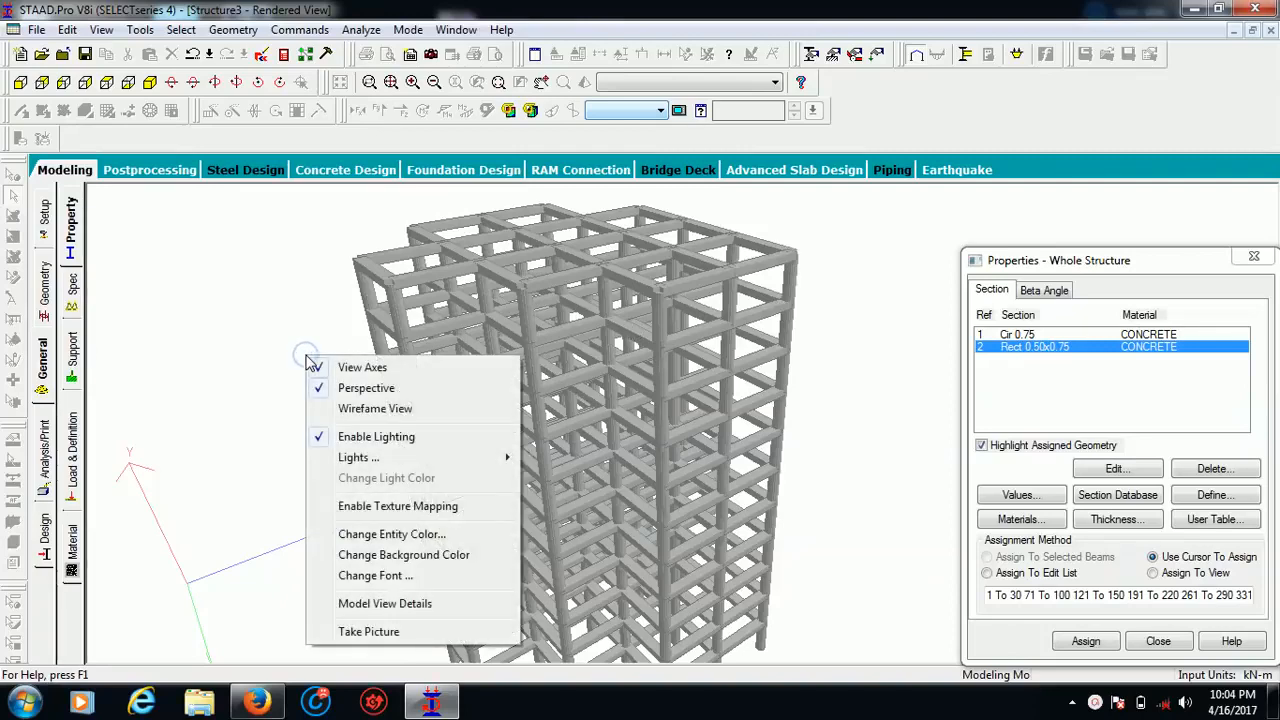
click(371, 536)
click(676, 293)
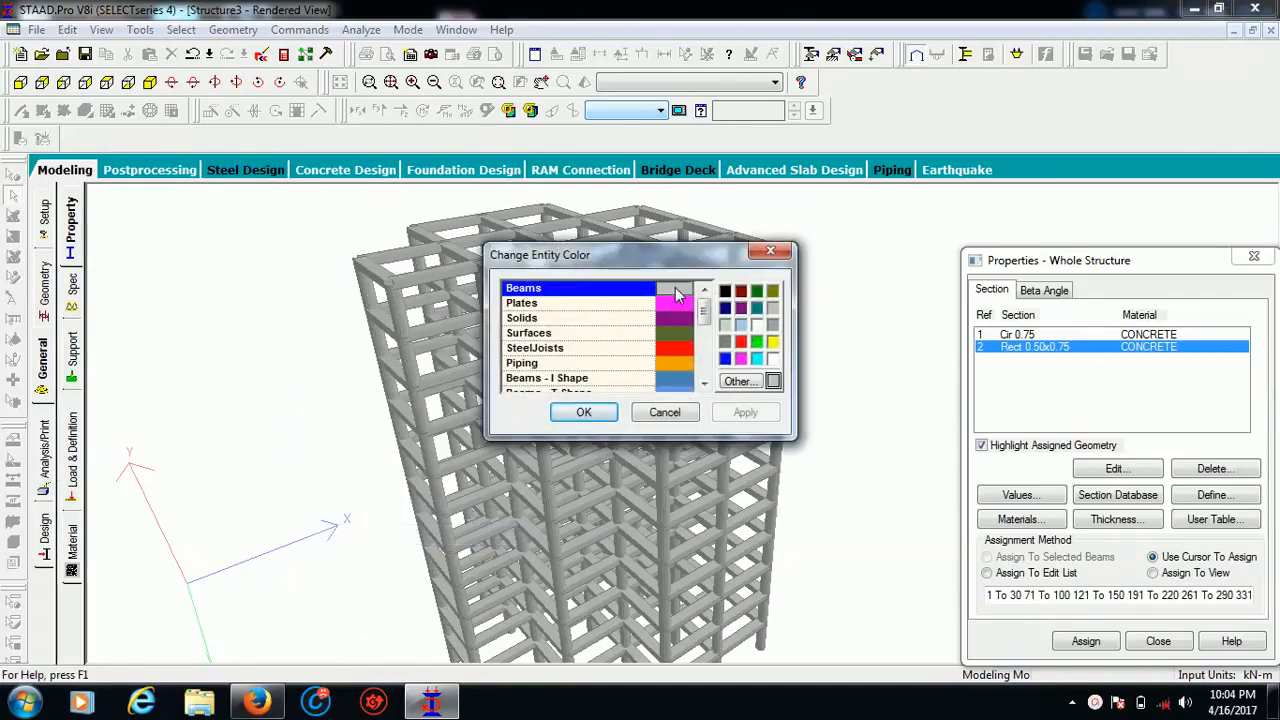
click(741, 343)
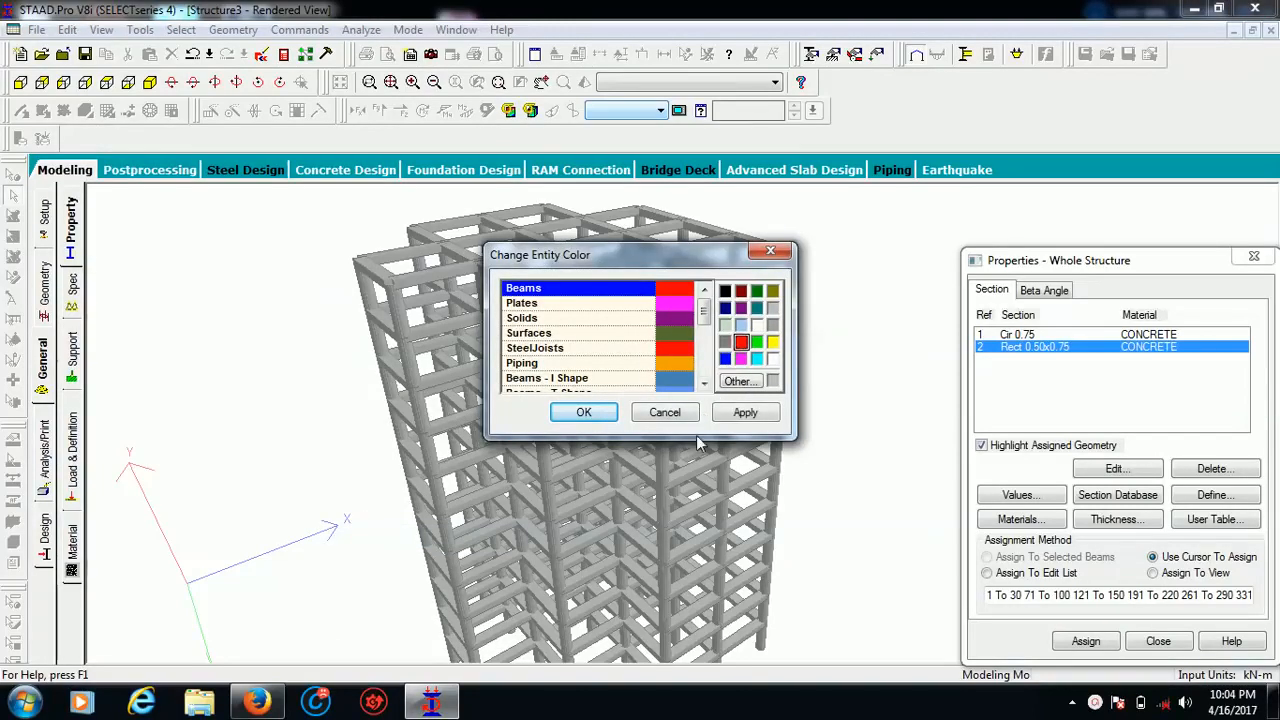
click(584, 413)
drag(800, 432, 718, 468)
drag(518, 412, 697, 402)
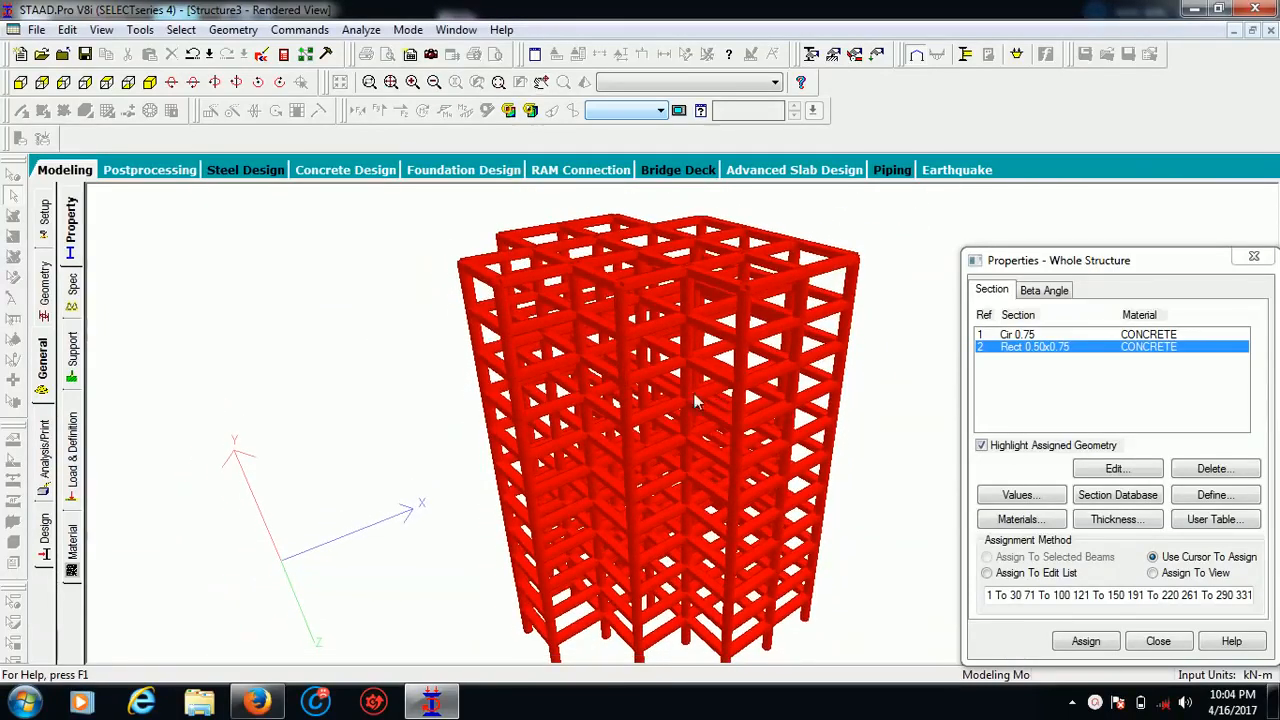
right_click(391, 401)
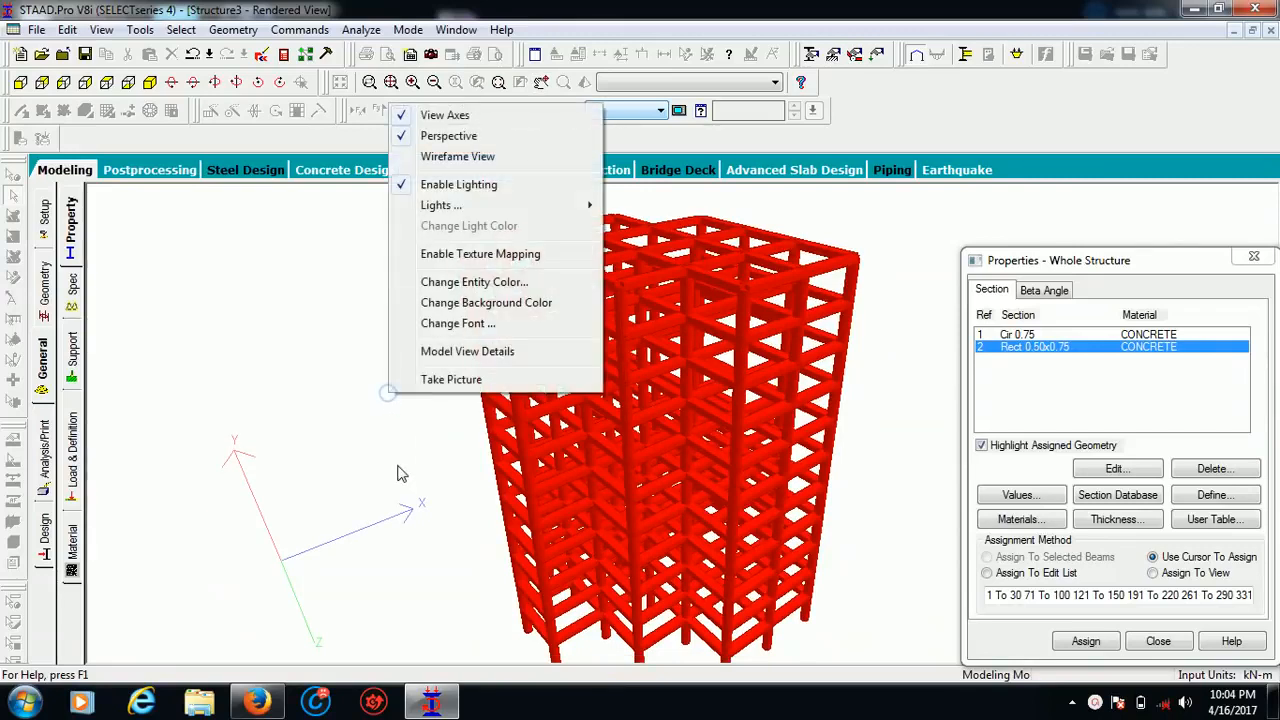
click(395, 390)
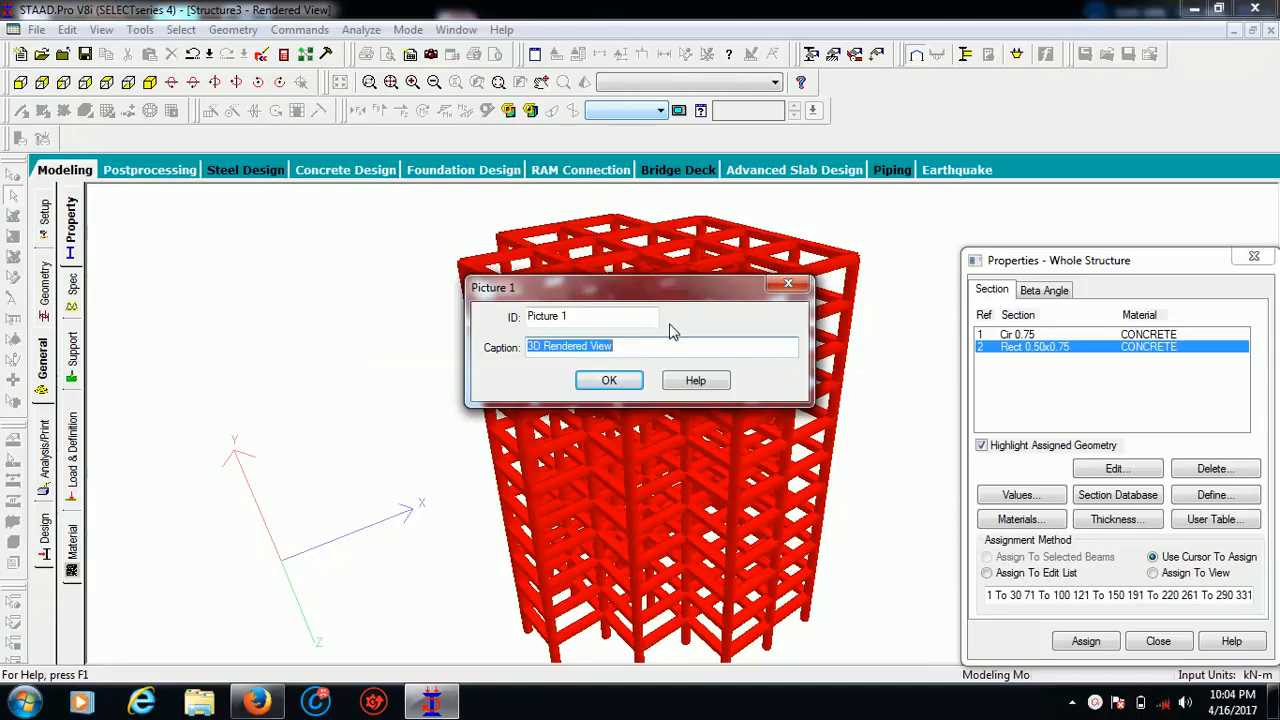
click(788, 287)
Set the entity color of the beams in the rendered view back to grey
right_click(433, 330)
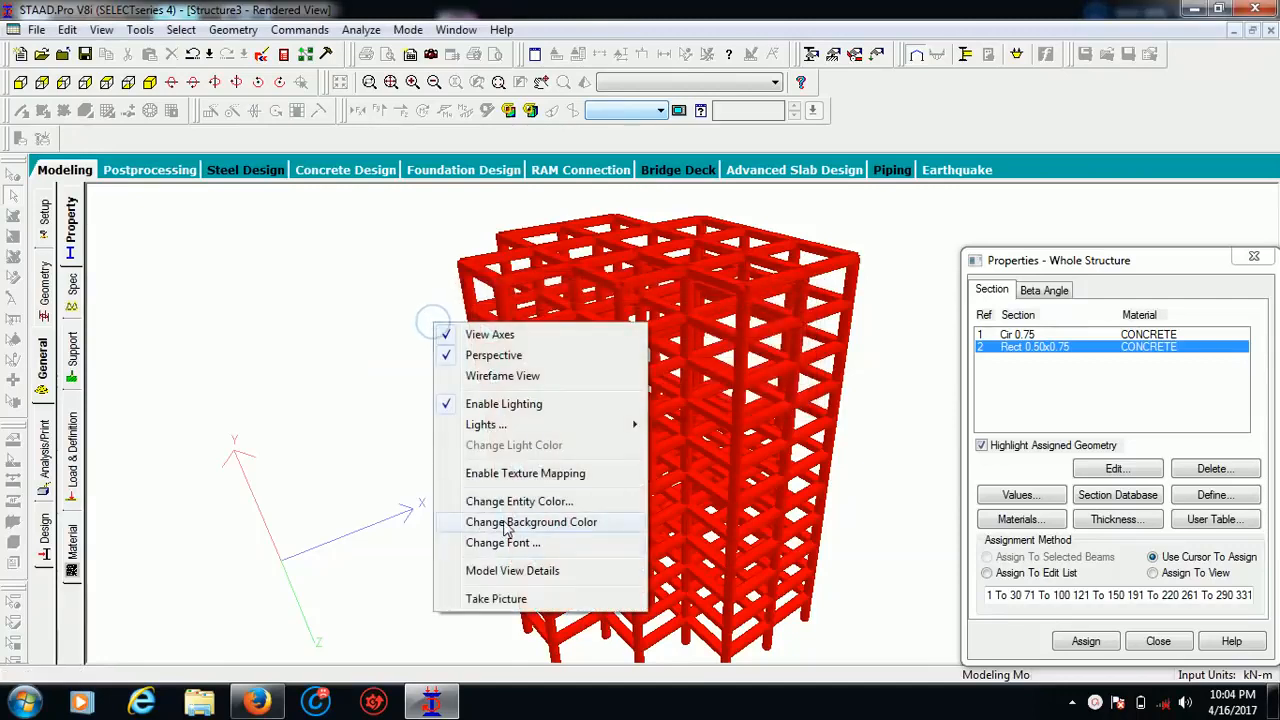
click(511, 503)
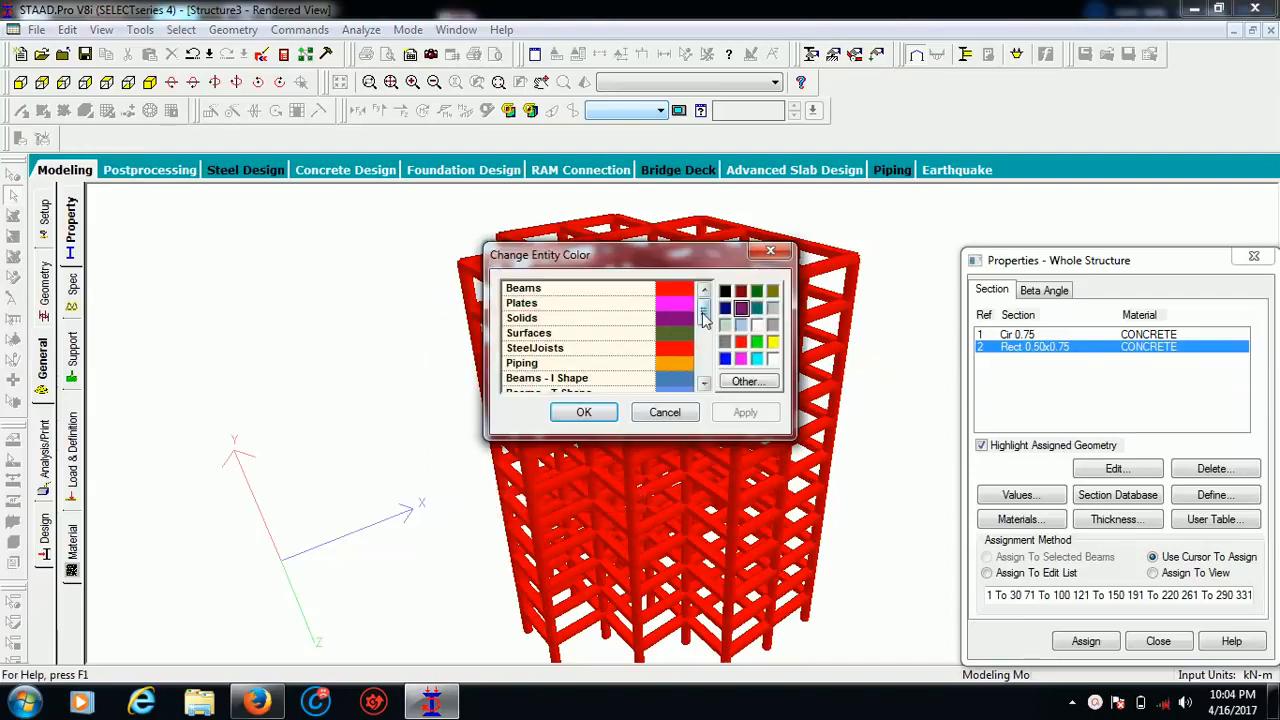
click(771, 310)
click(547, 289)
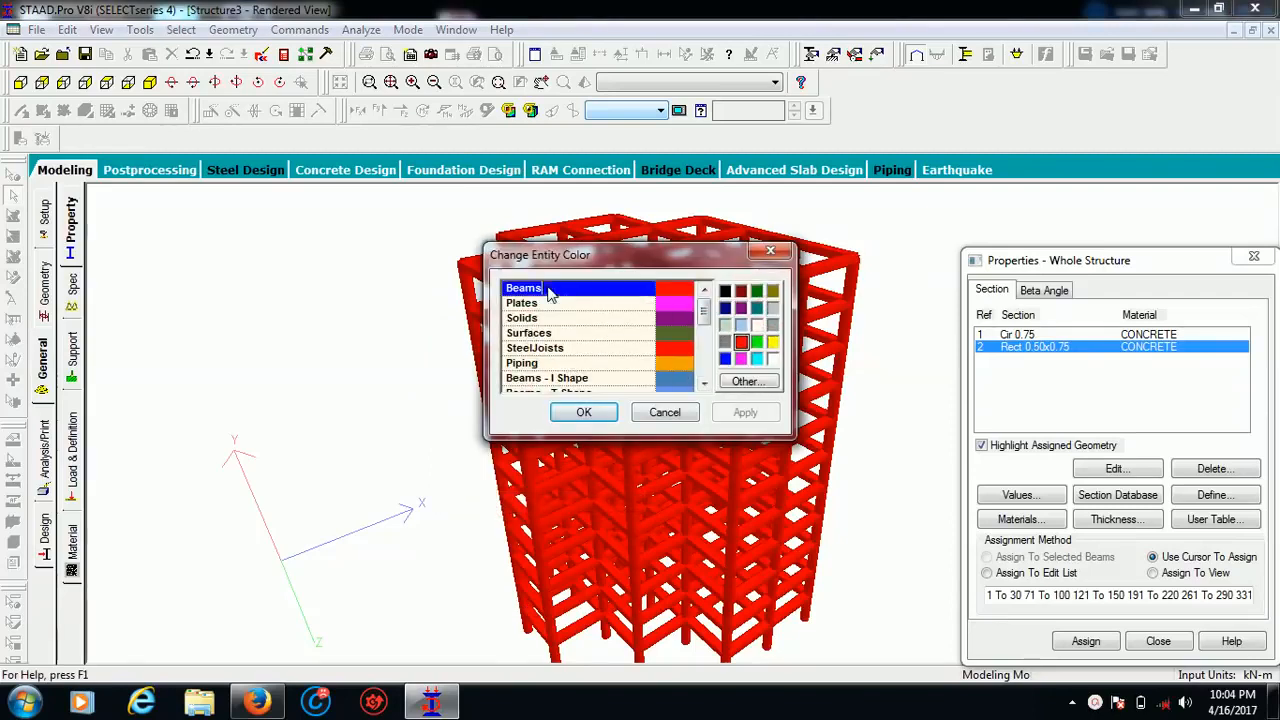
click(771, 310)
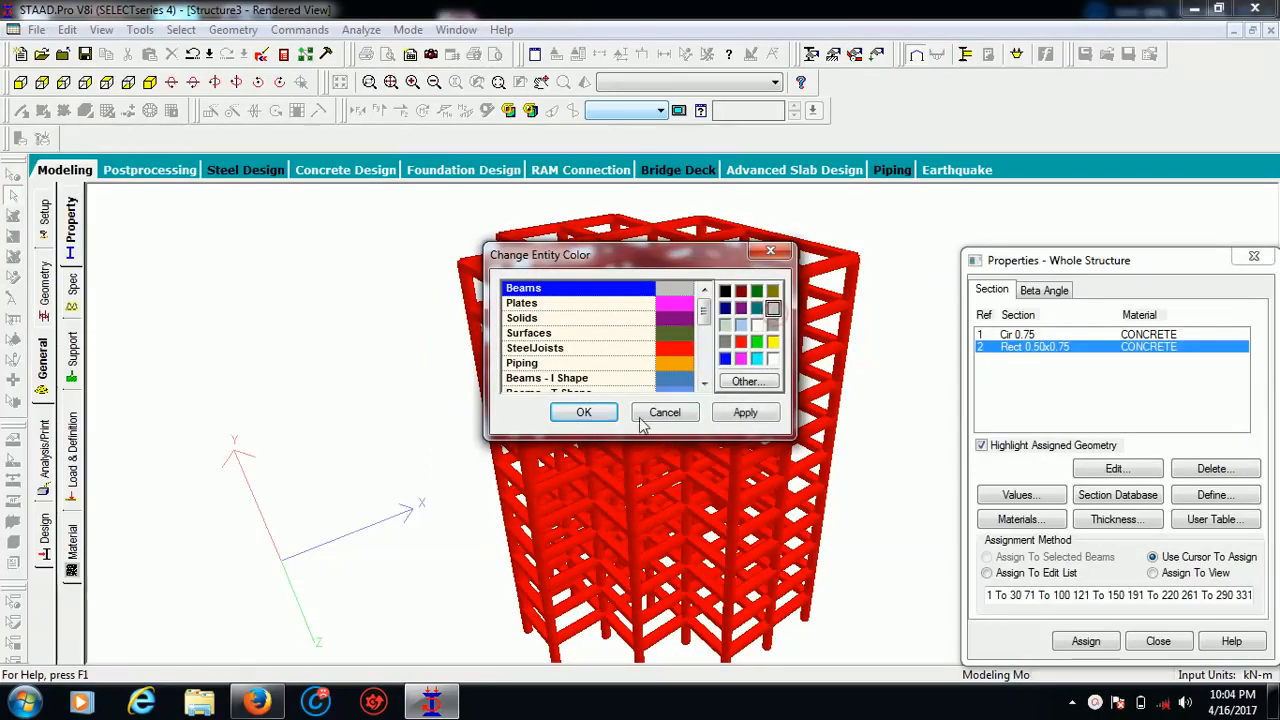
click(600, 418)
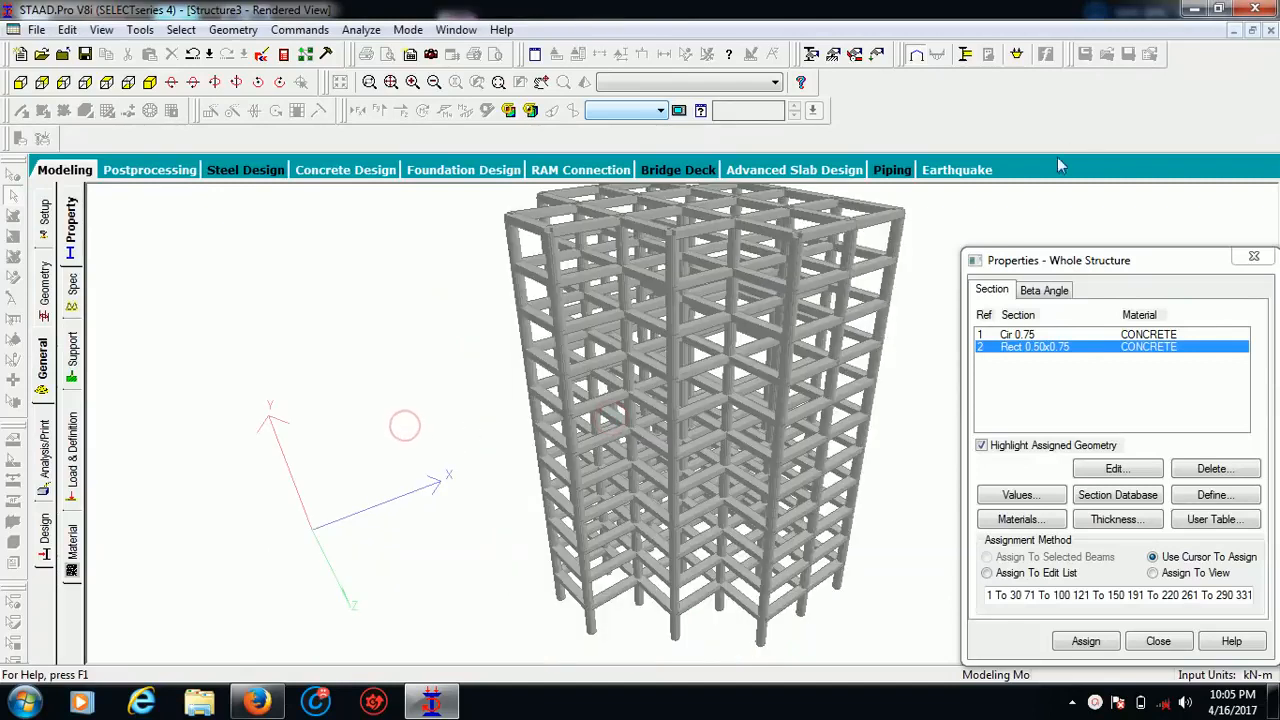
Select all beams parallel to X and Z, fill their floor grids with plates, and decline the auto save
click(43, 366)
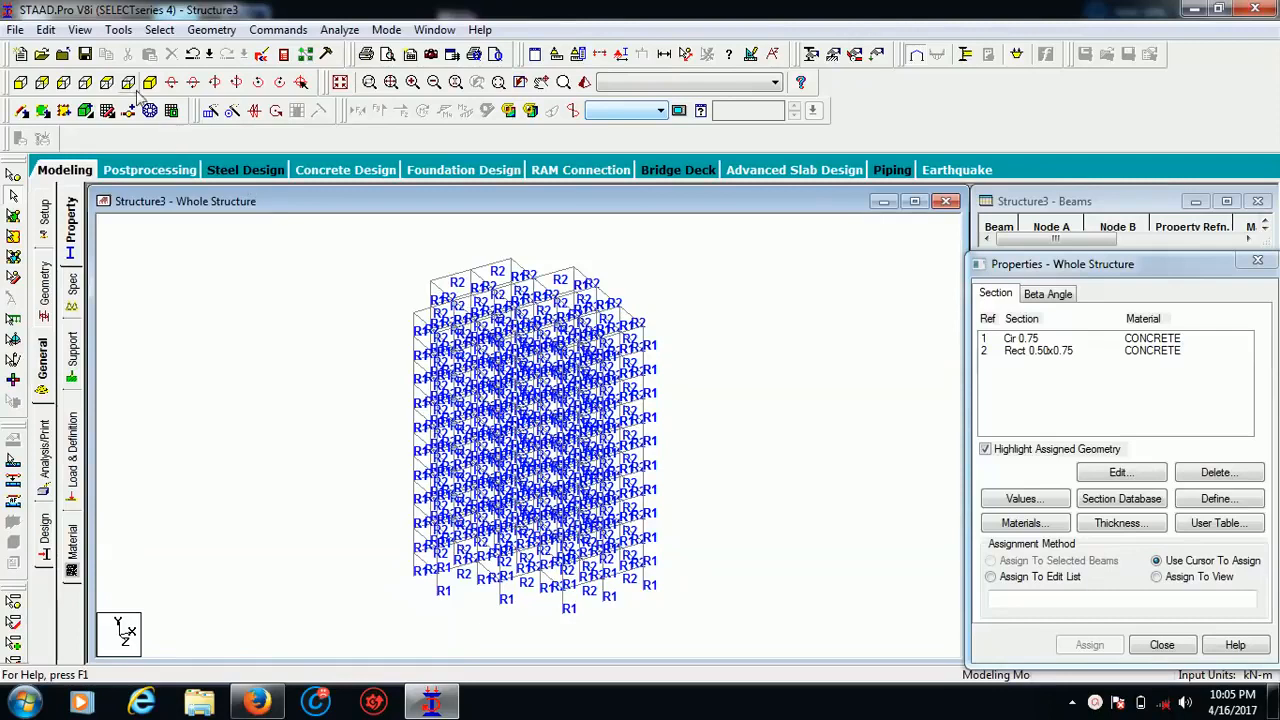
click(159, 29)
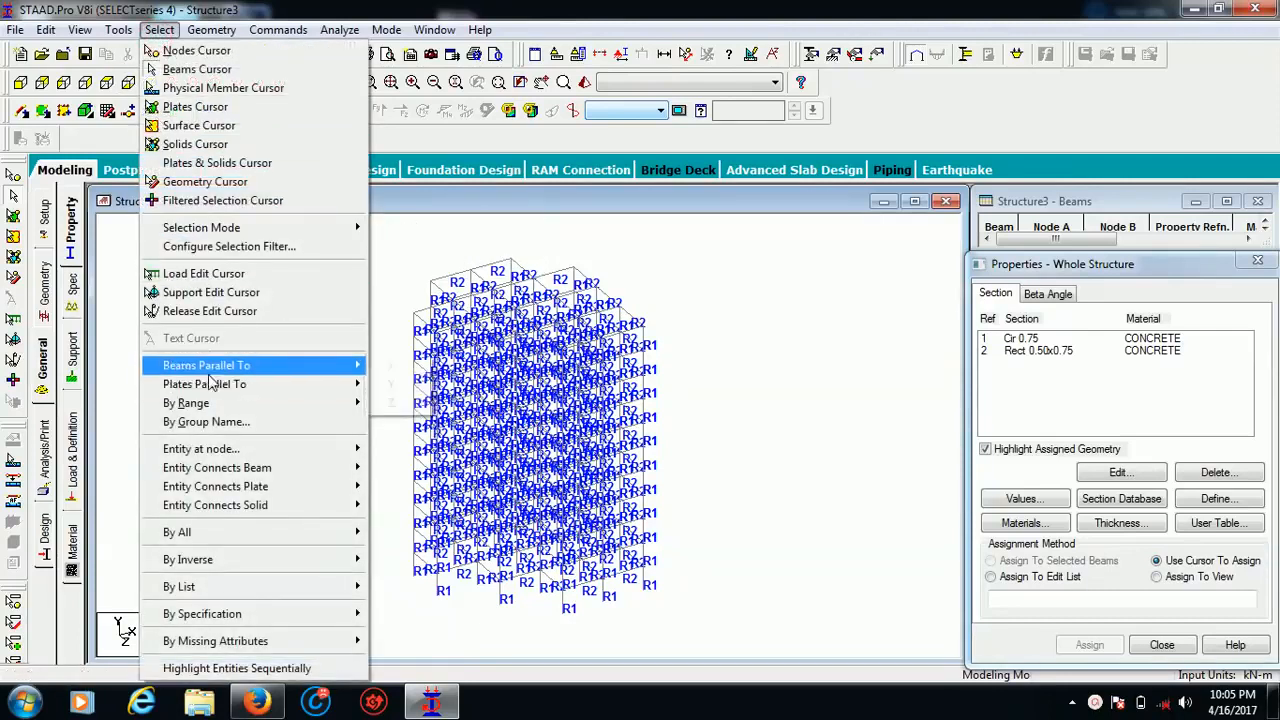
mouse_move(214, 368)
click(394, 368)
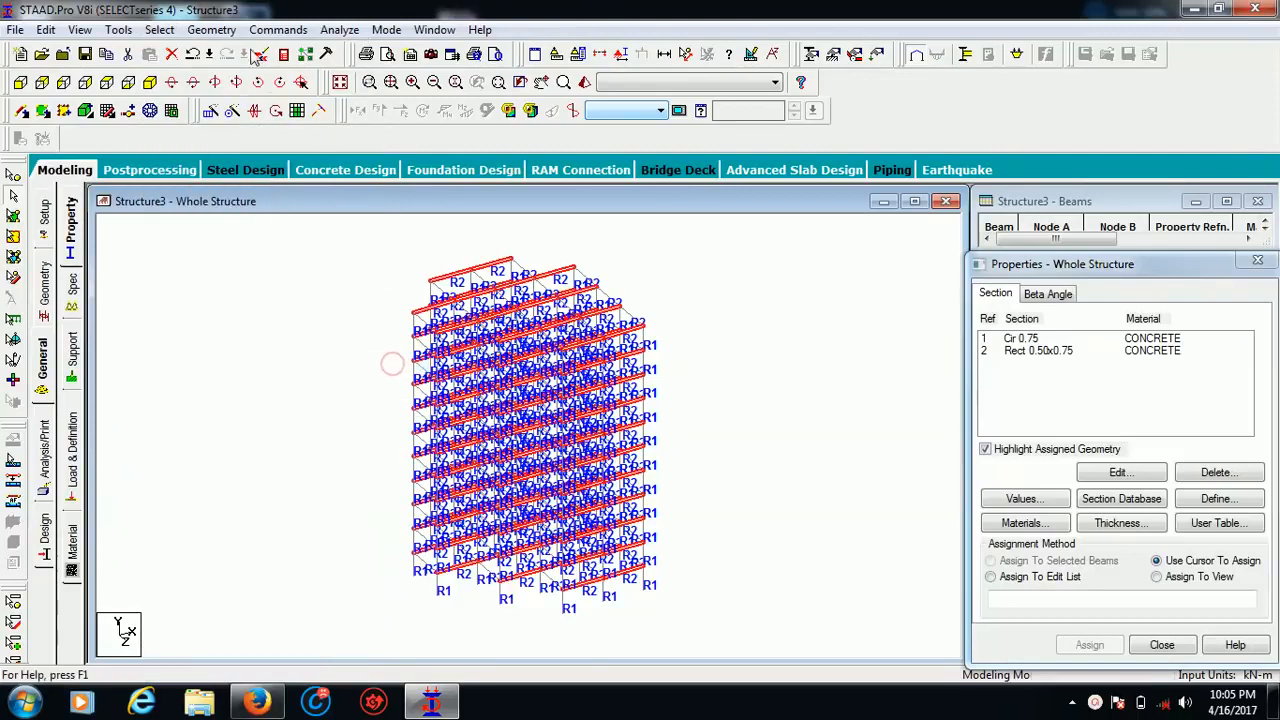
click(159, 29)
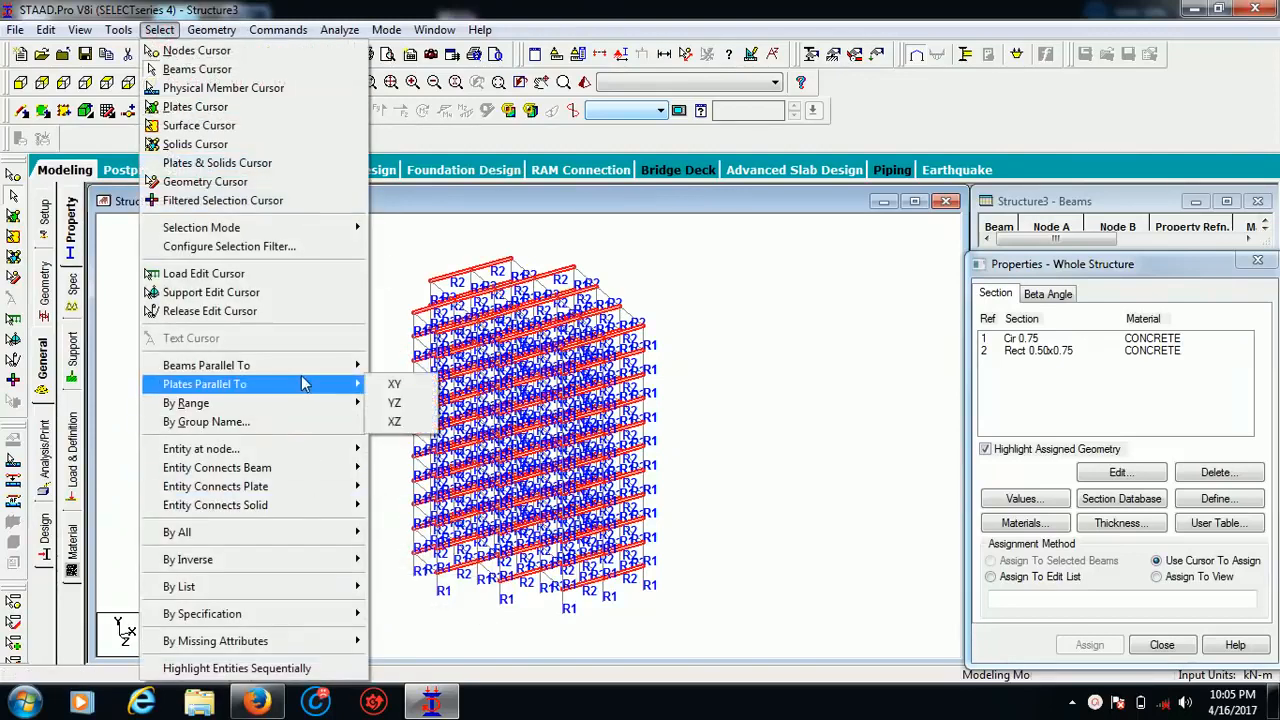
mouse_move(300, 366)
click(395, 406)
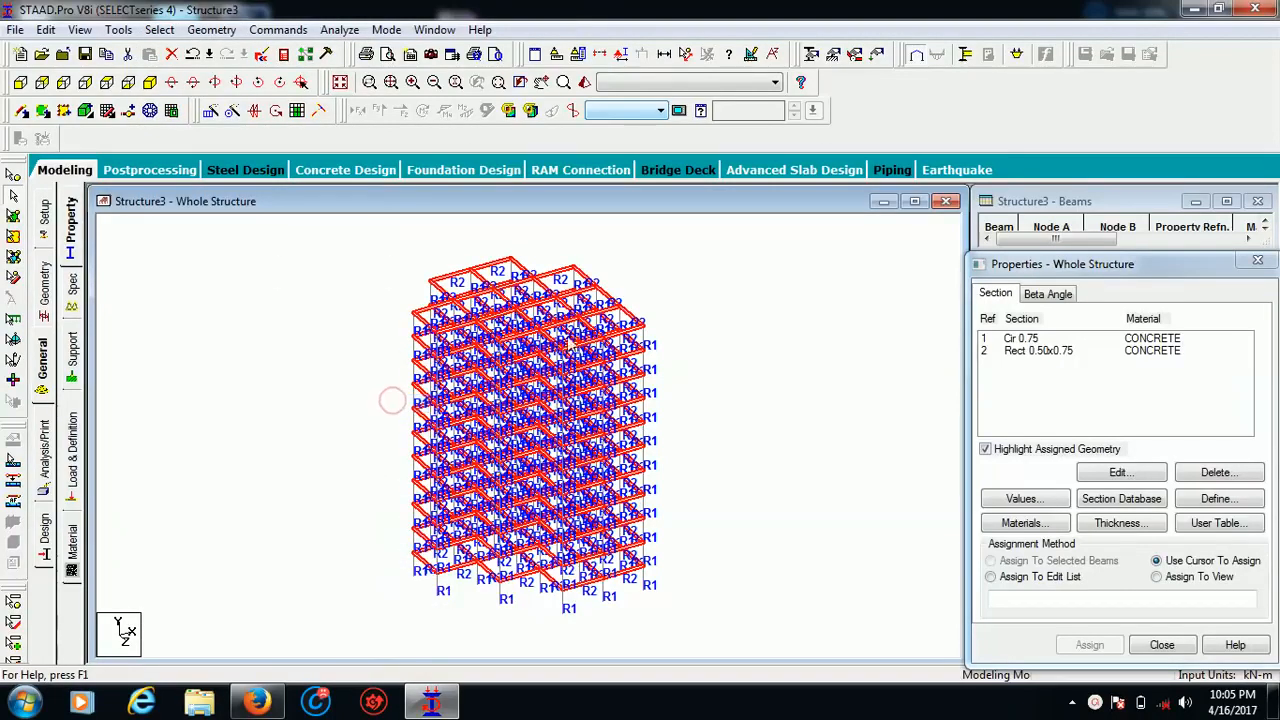
click(297, 110)
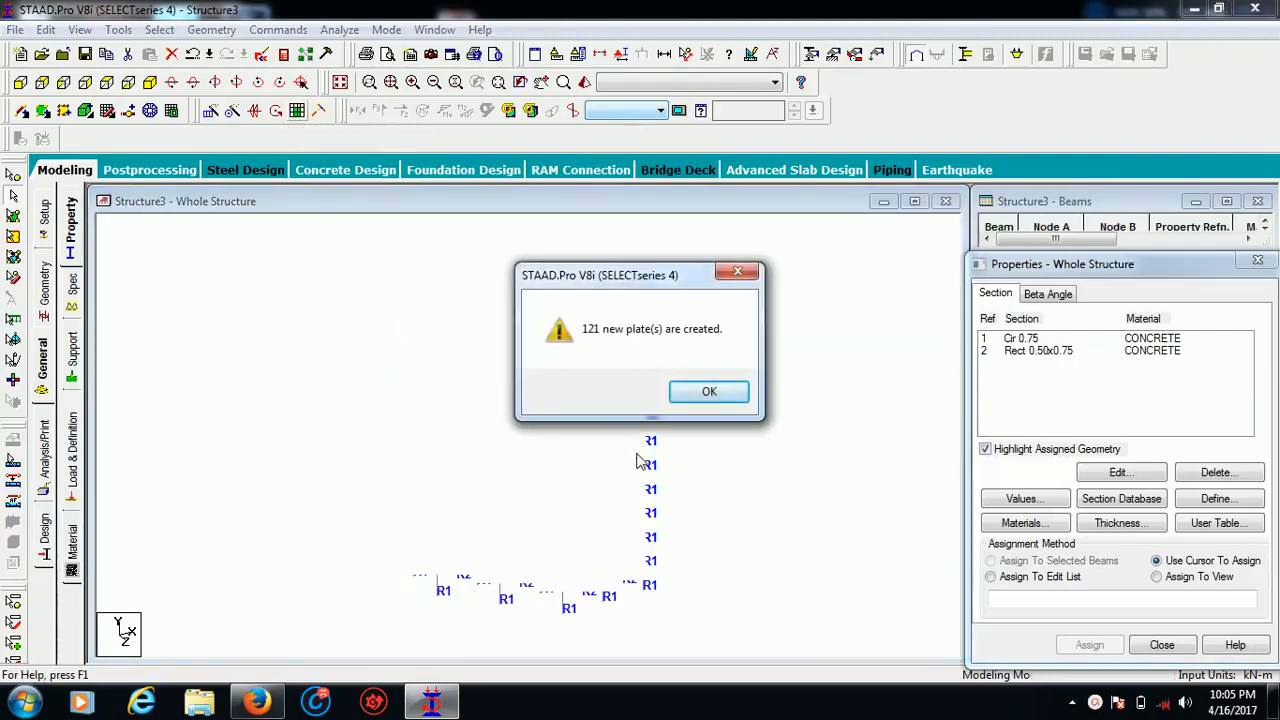
click(703, 394)
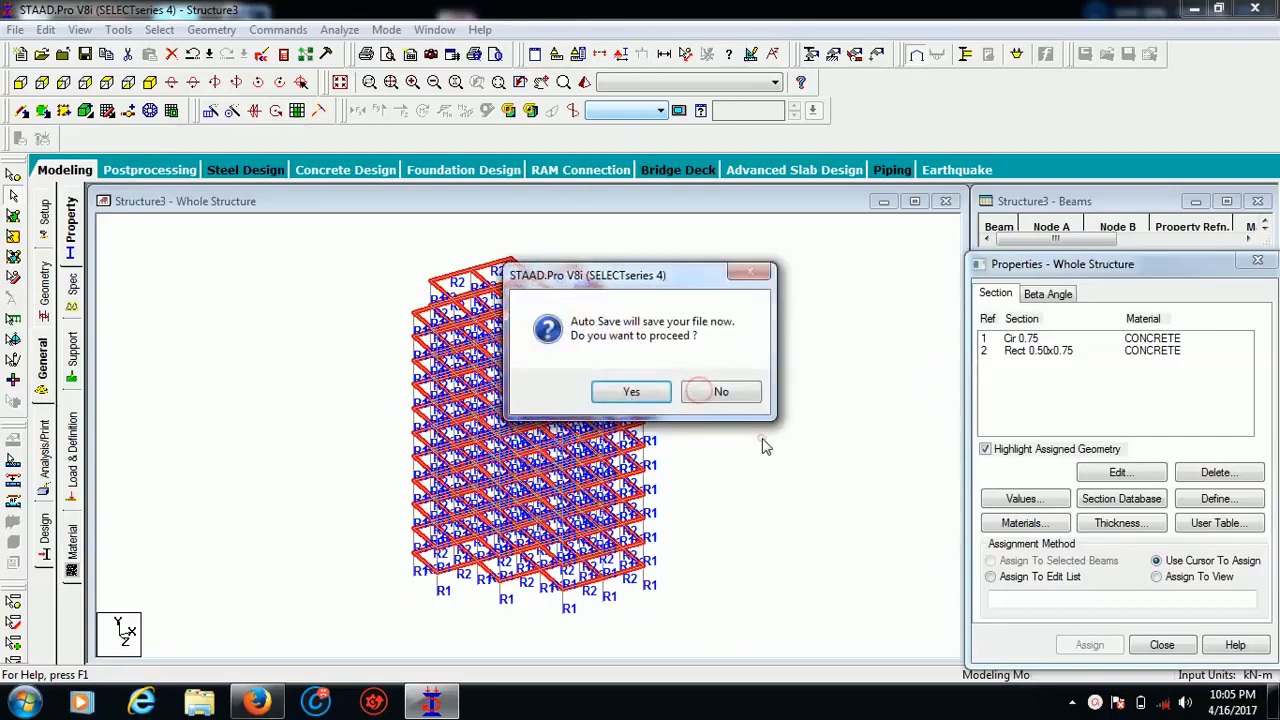
click(720, 396)
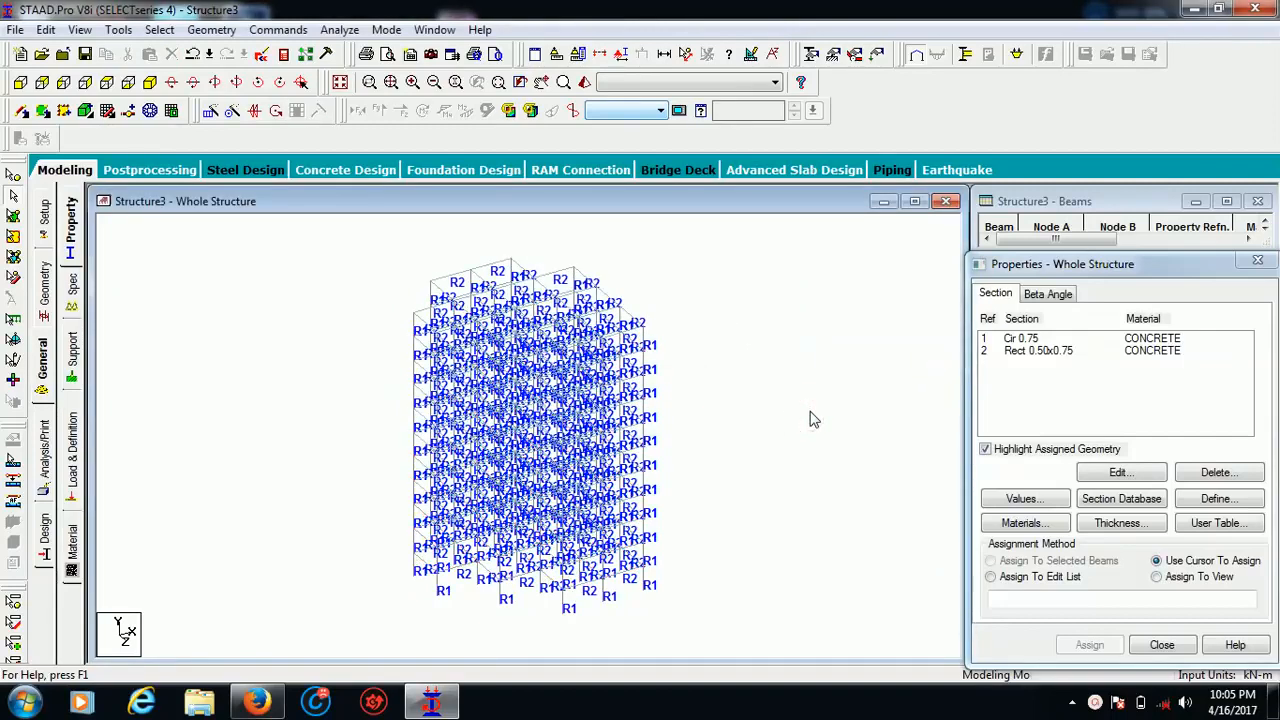
Define a concrete plate element thickness of 0.175 m at all four nodes and add it to the properties
click(1132, 523)
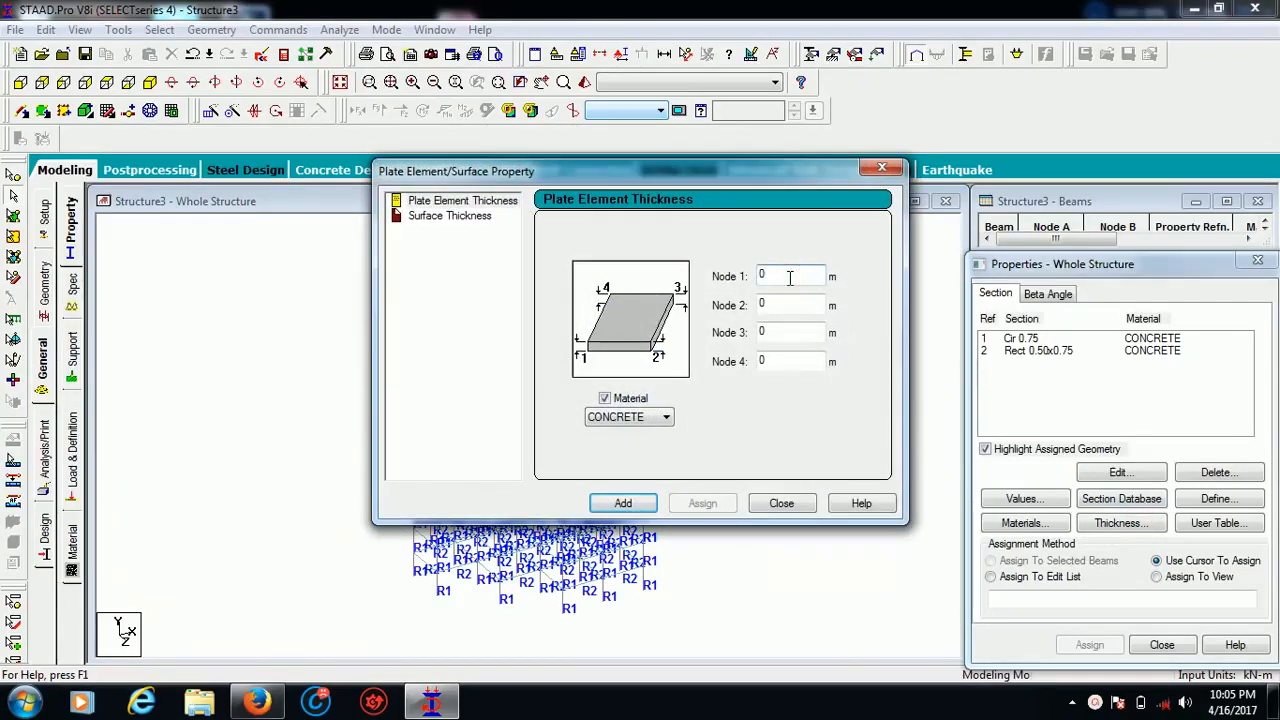
text(.175)
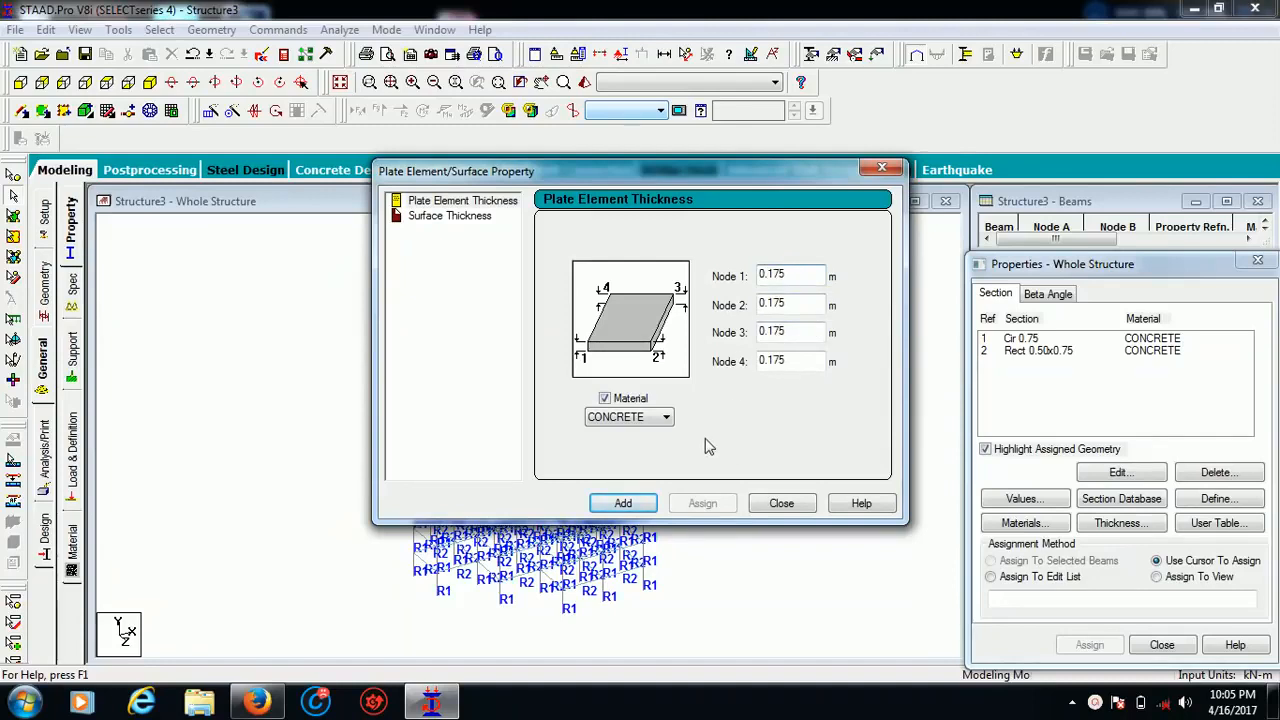
click(623, 503)
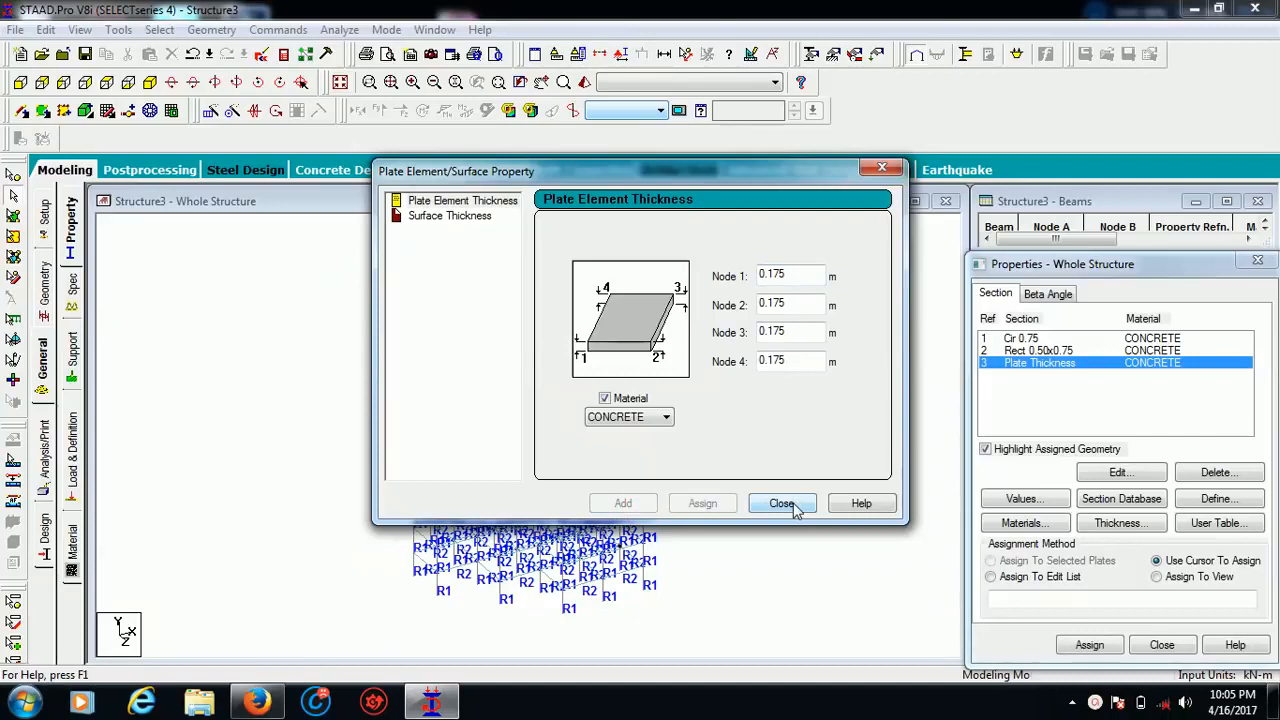
click(782, 503)
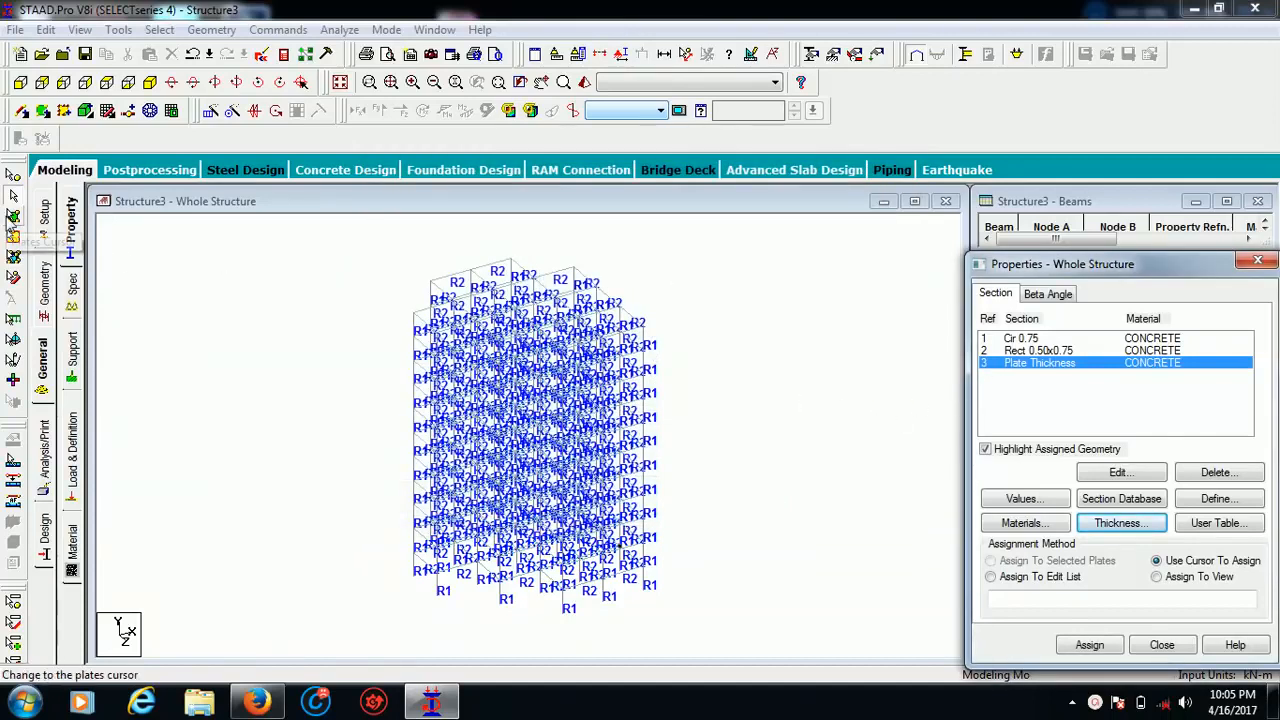
Select all floor plates of the structure and assign the plate thickness property to them
click(13, 216)
scroll(392, 423, down, 2)
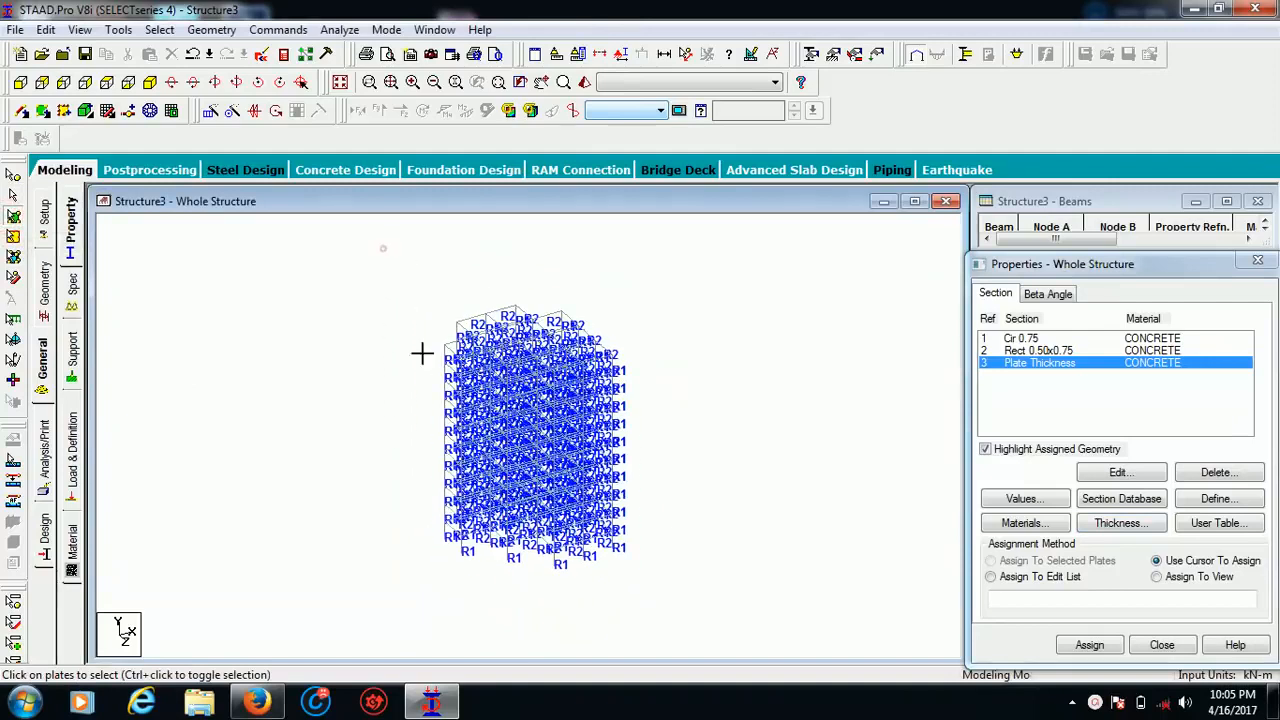
drag(383, 248, 697, 611)
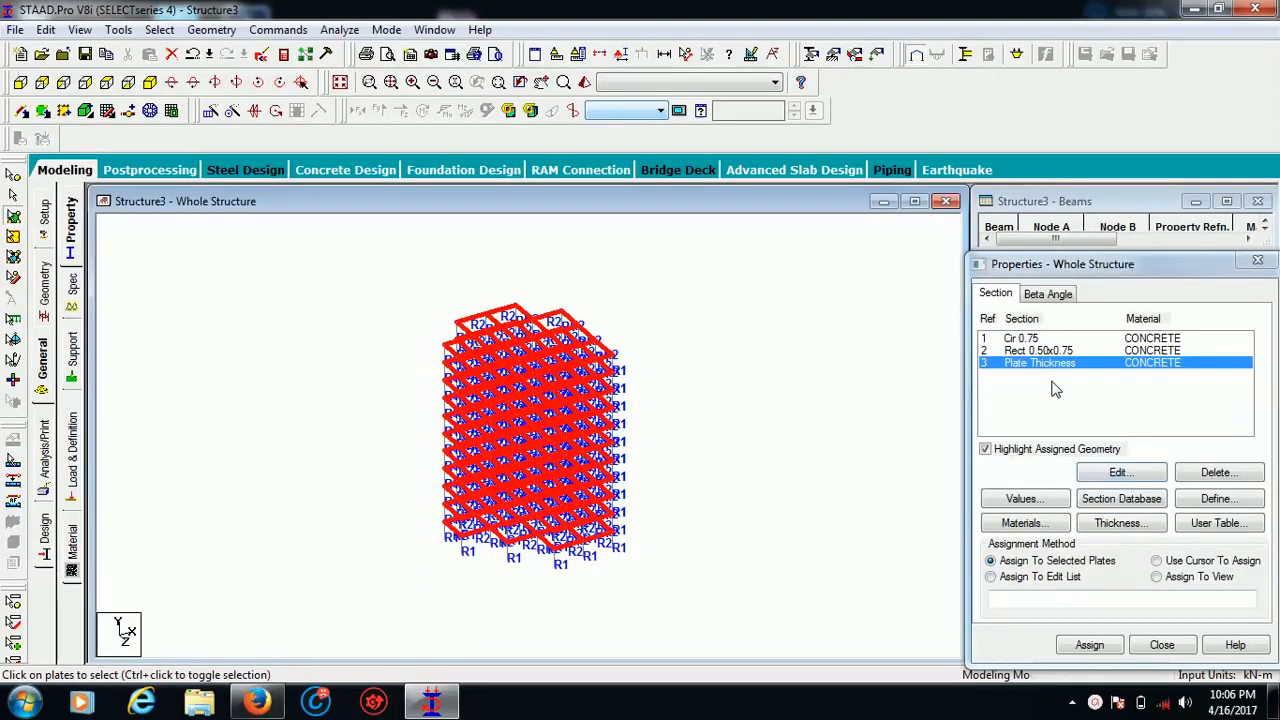
click(1090, 645)
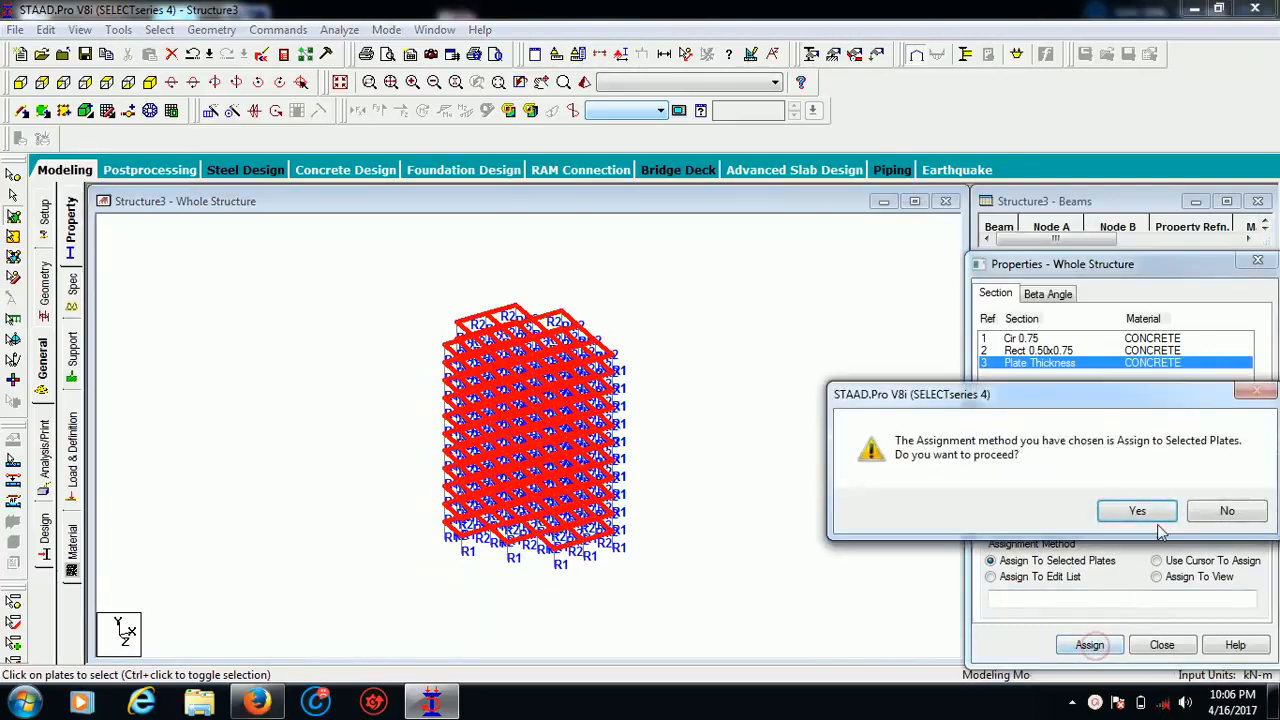
click(1063, 514)
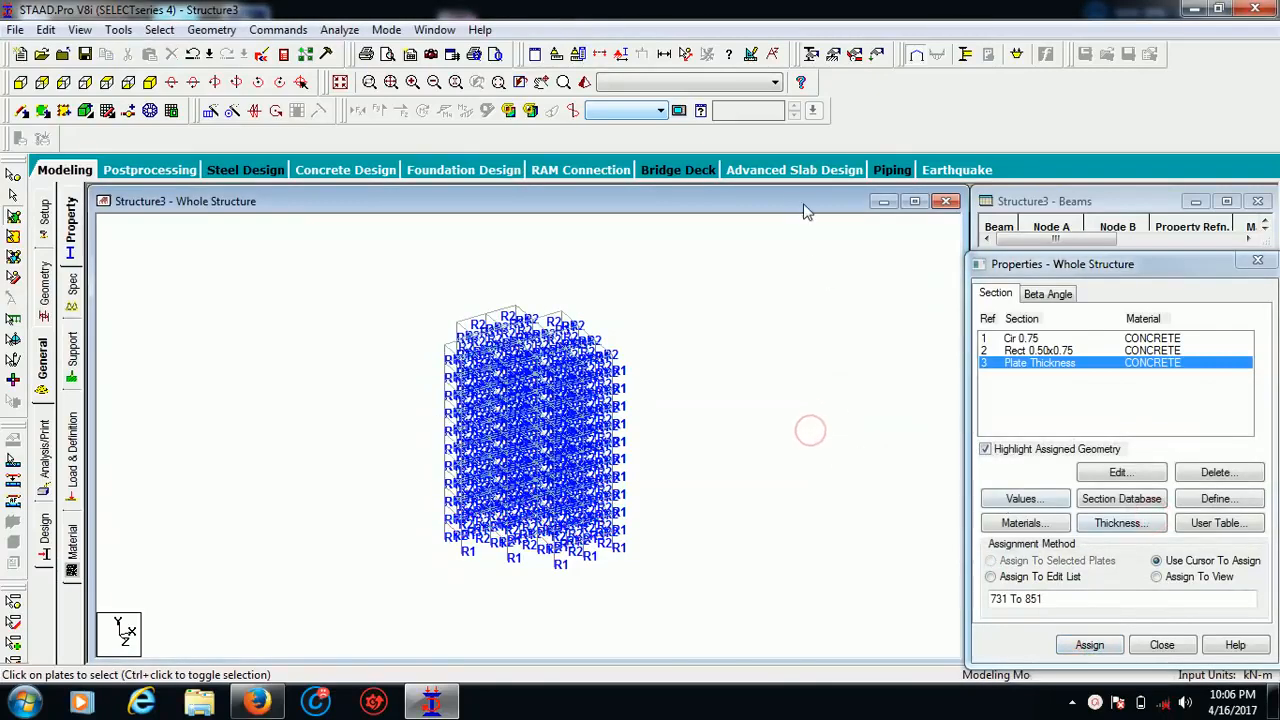
Render the structure in 3D and change the entity color of the plates to grey
click(585, 83)
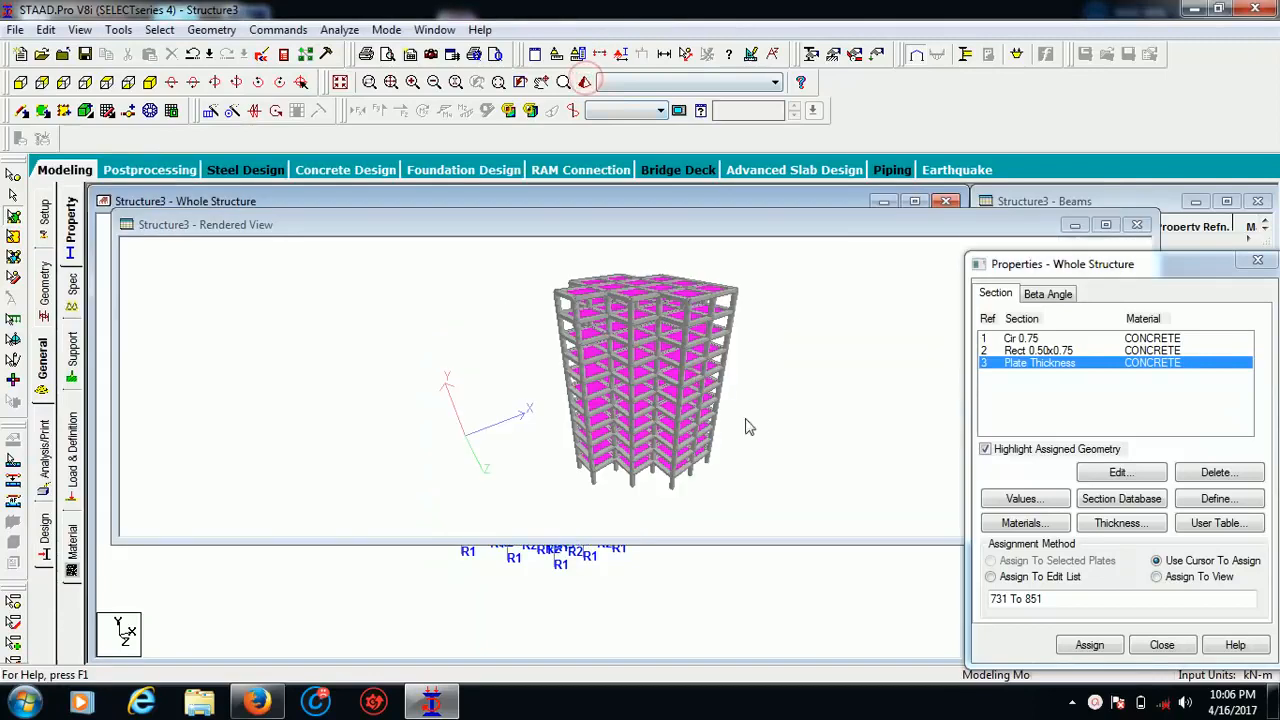
drag(770, 323, 818, 359)
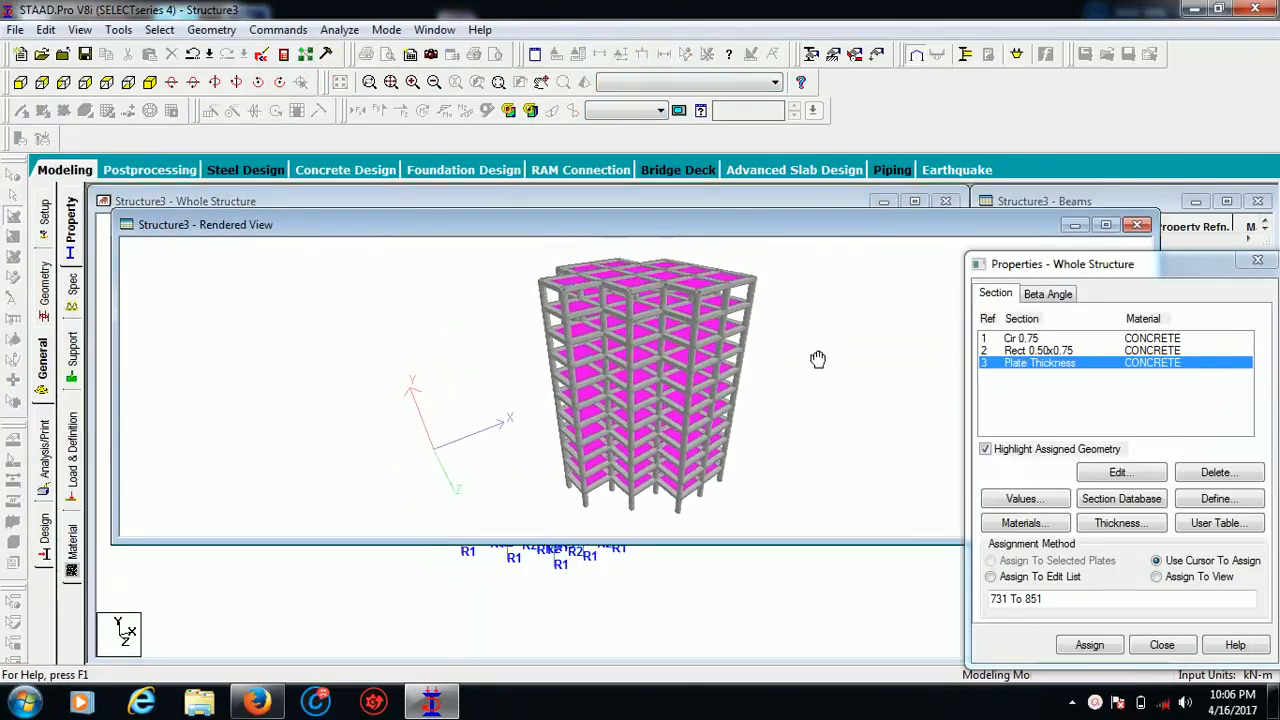
right_click(509, 354)
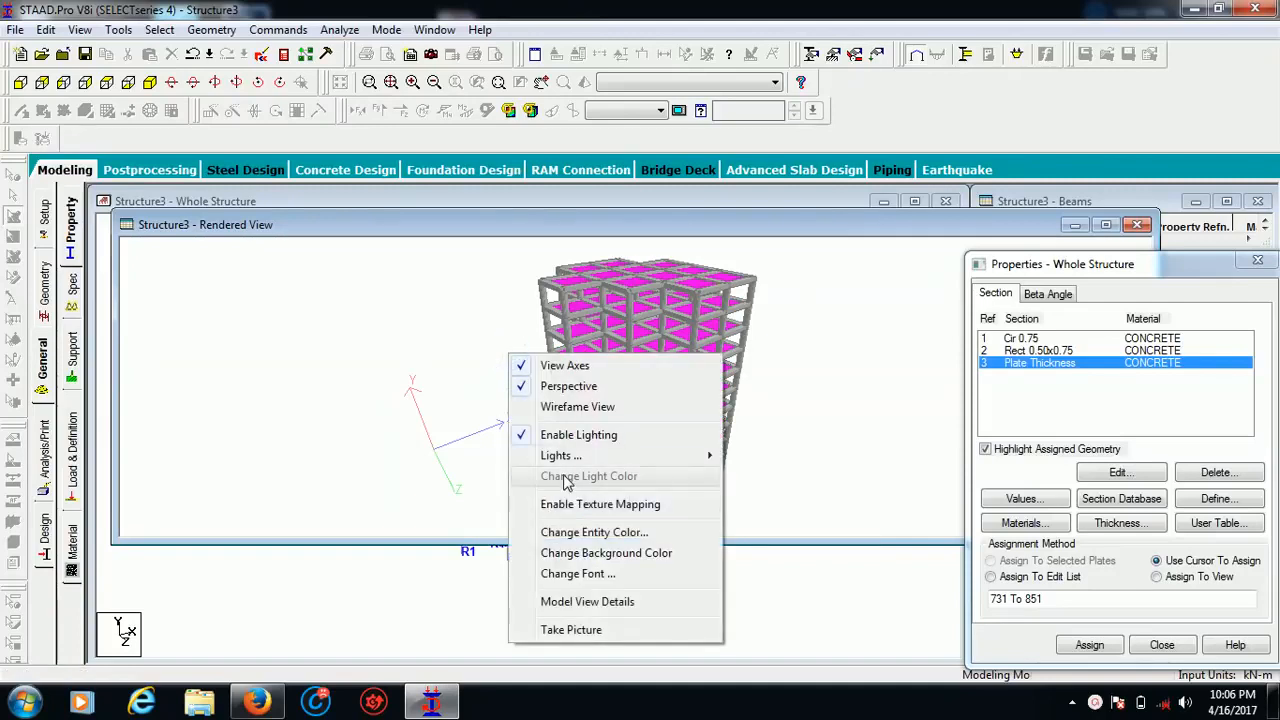
click(598, 533)
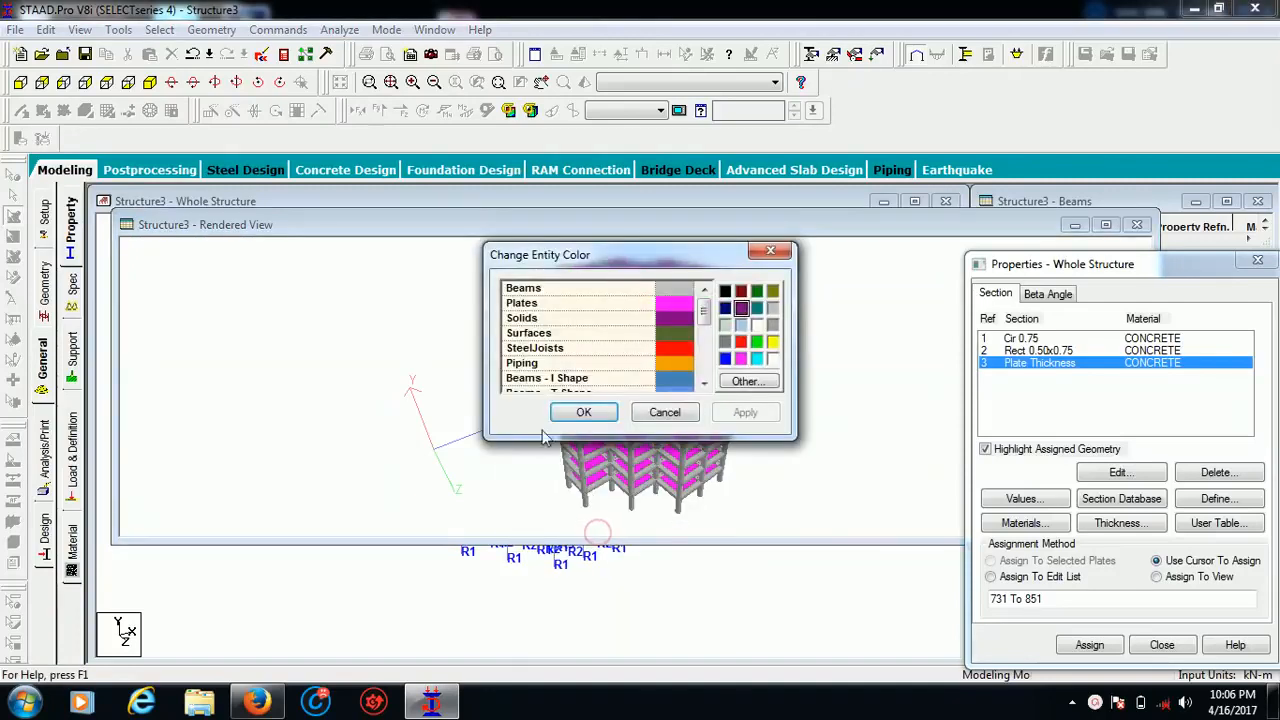
click(646, 305)
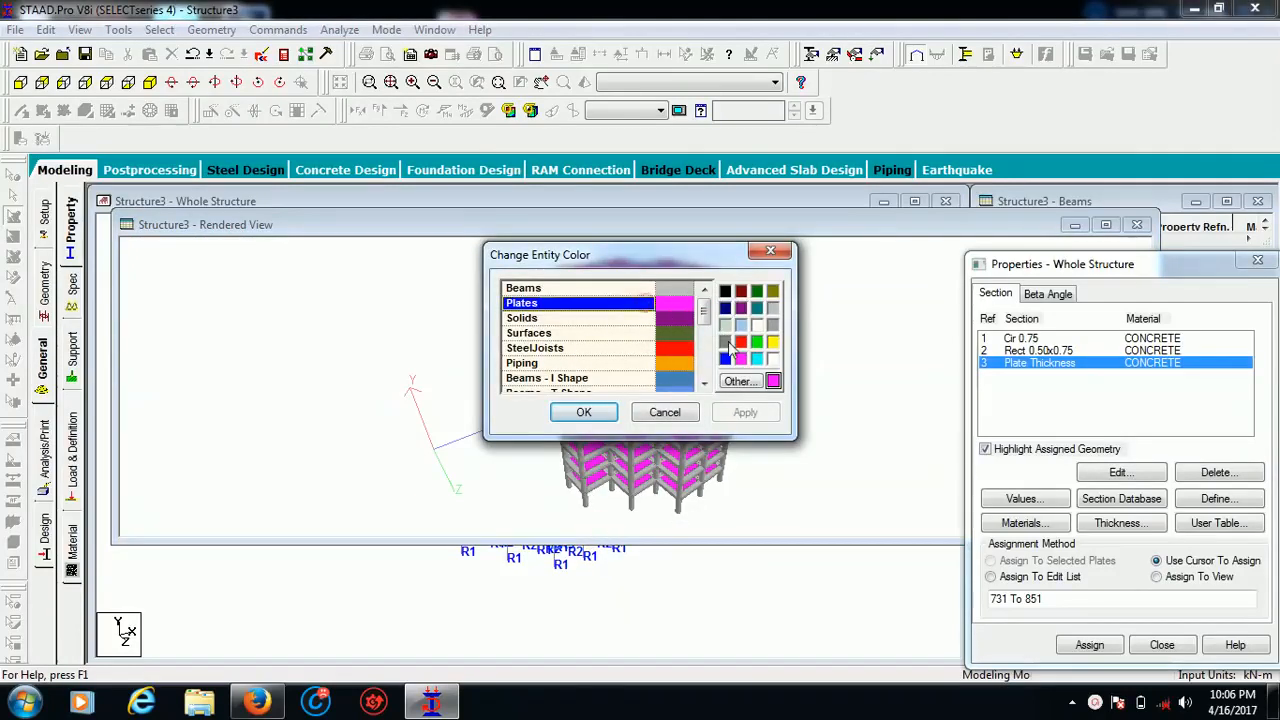
click(772, 325)
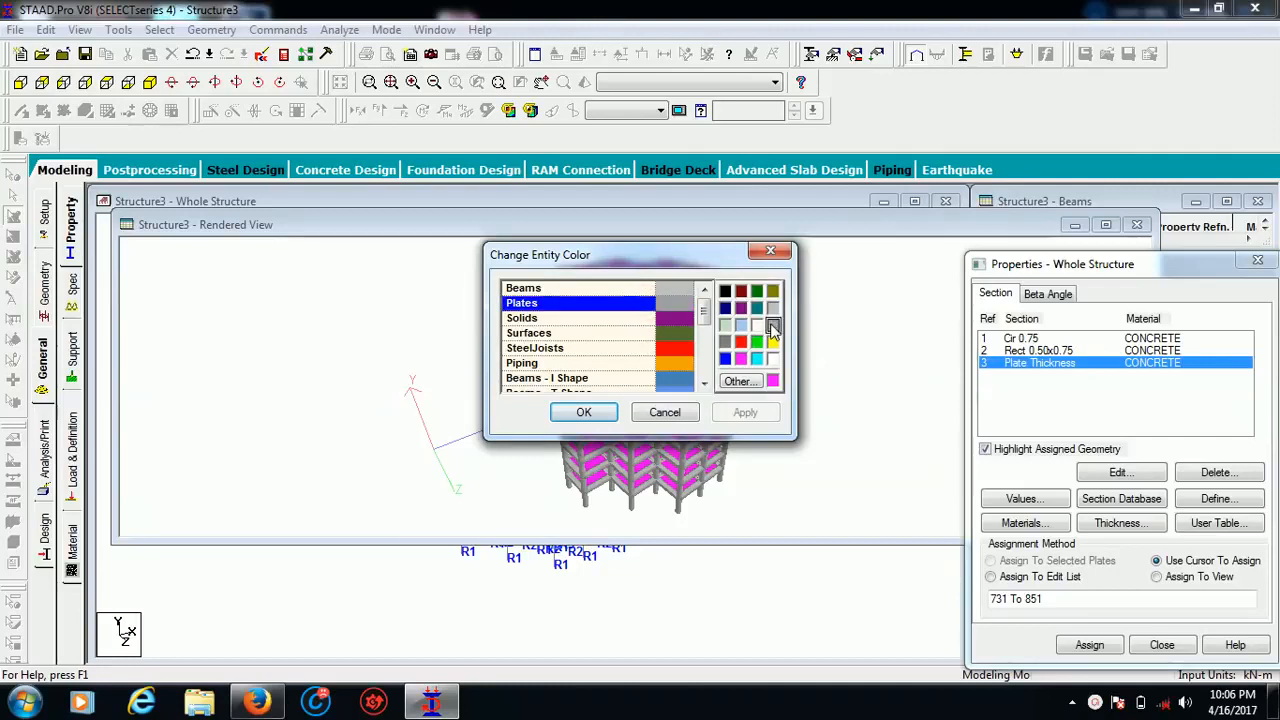
click(584, 413)
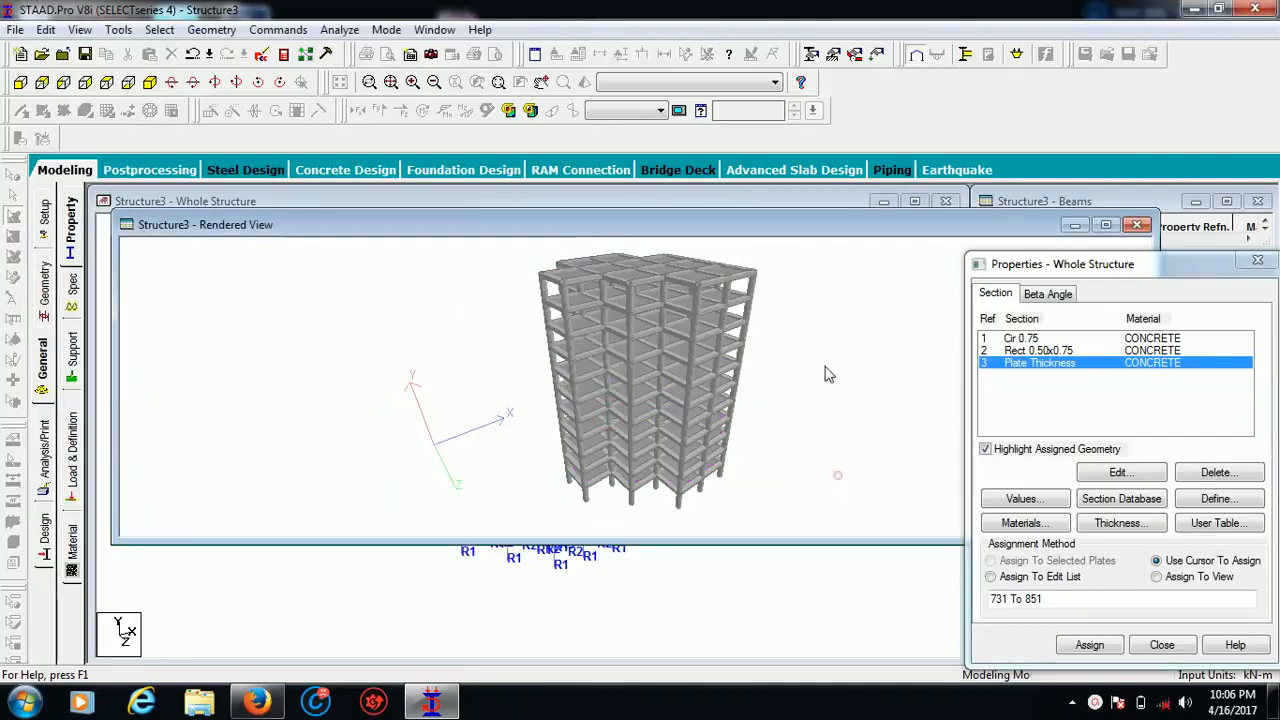
Inspect the rendered building from another side, then close the rendered view
click(18, 82)
click(886, 358)
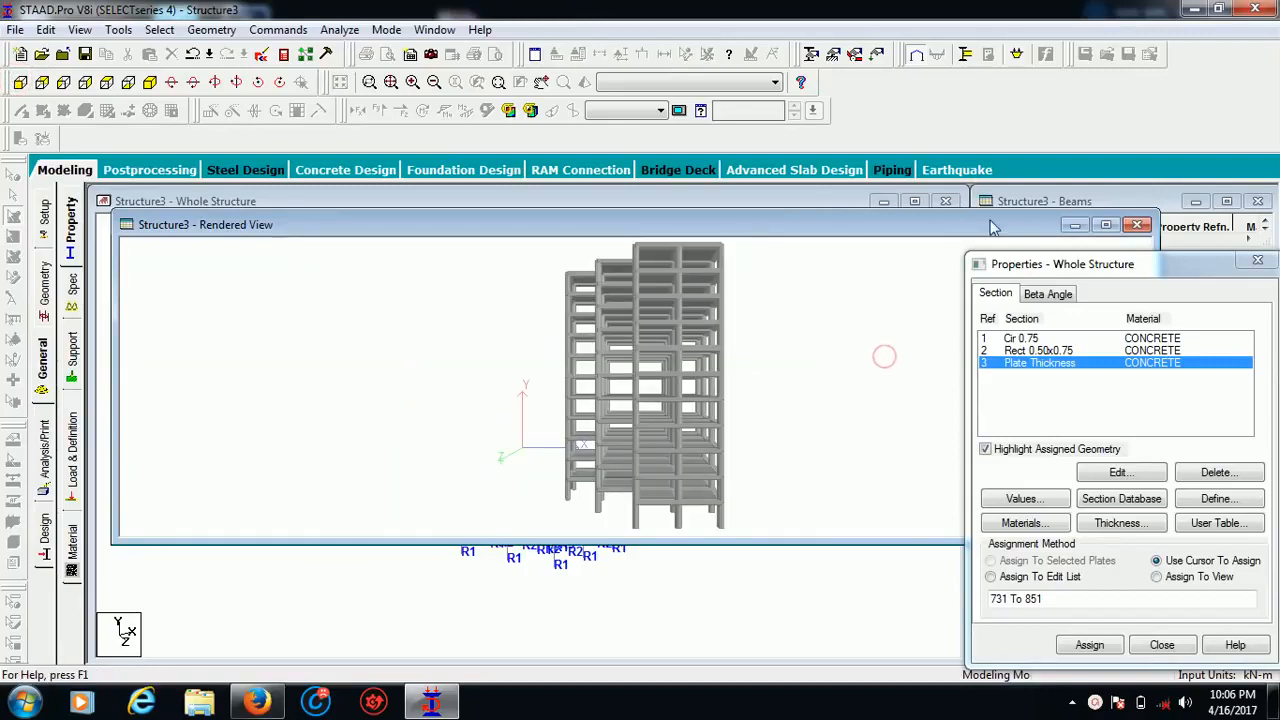
click(1137, 225)
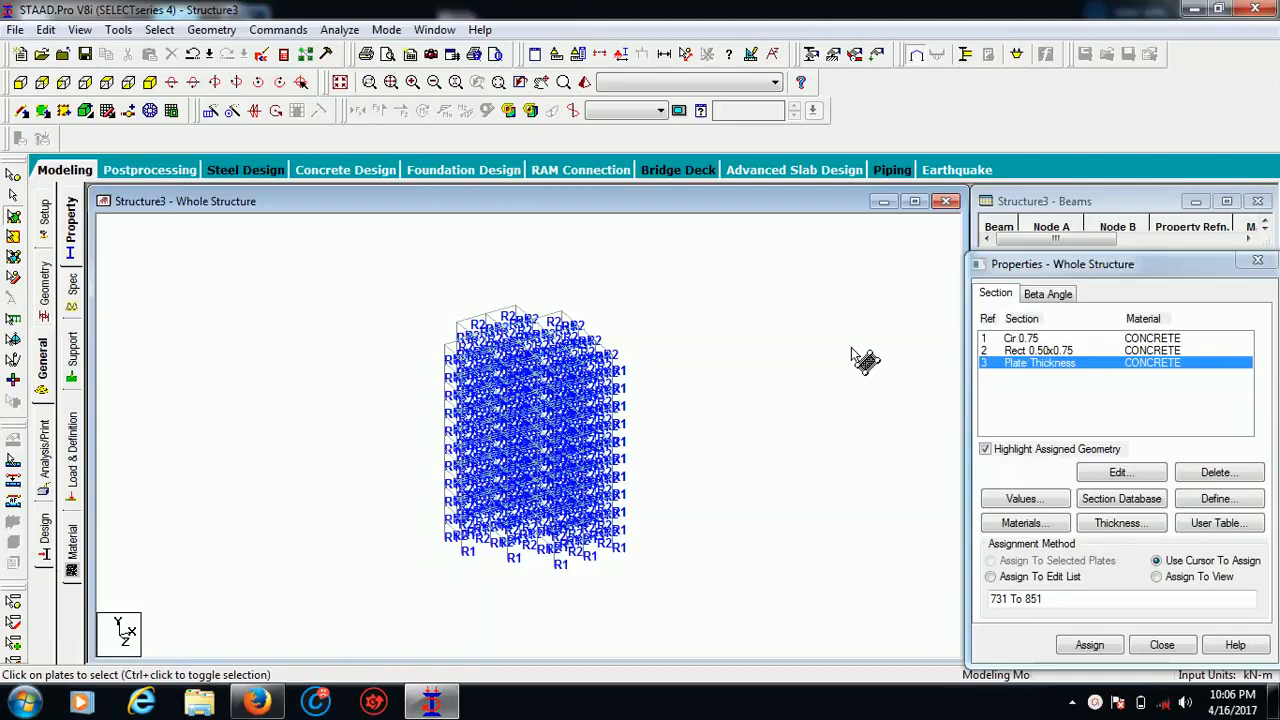
Create a fixed support definition for the structure
click(72, 350)
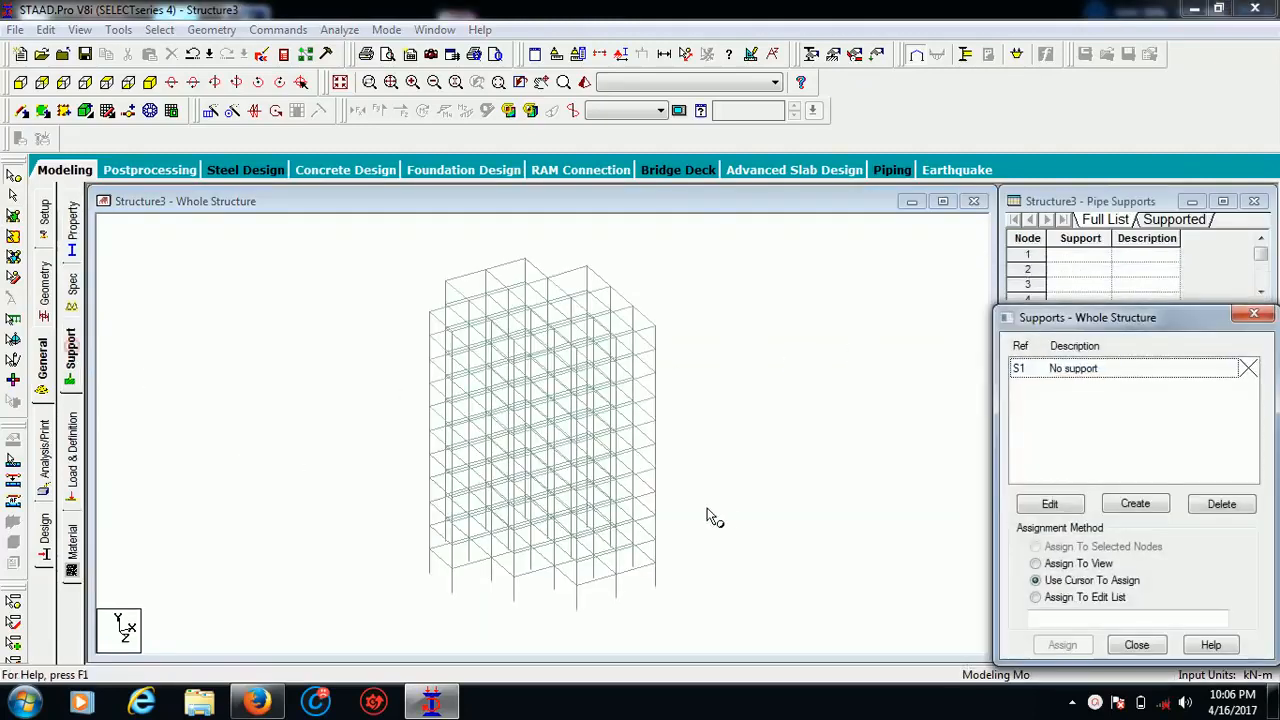
click(1129, 503)
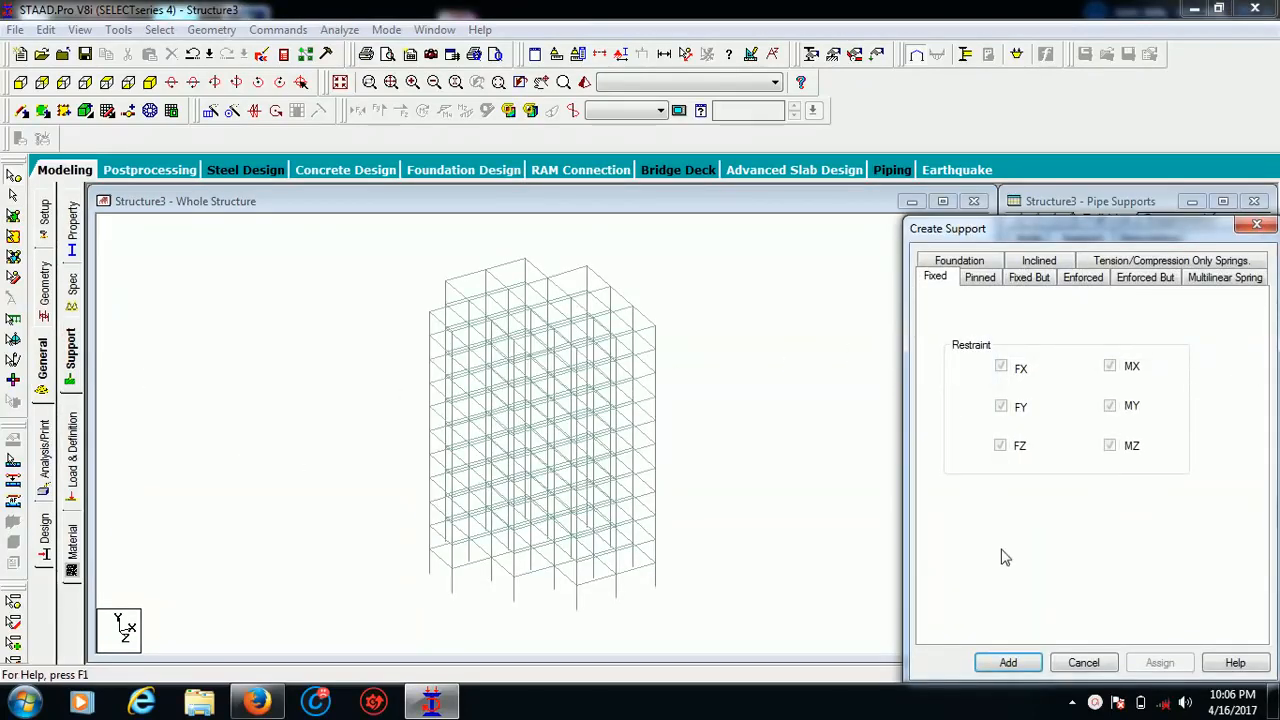
click(1008, 662)
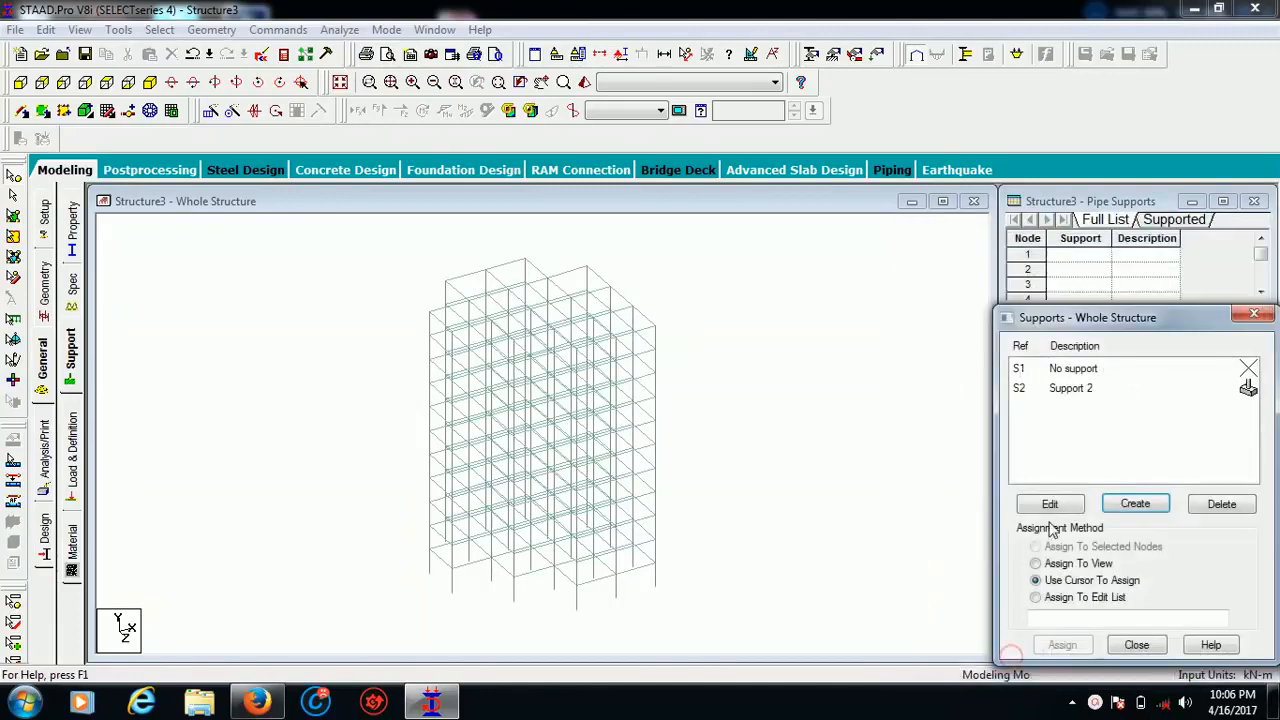
Select all column base nodes in the front view and assign the fixed support to them
click(1074, 395)
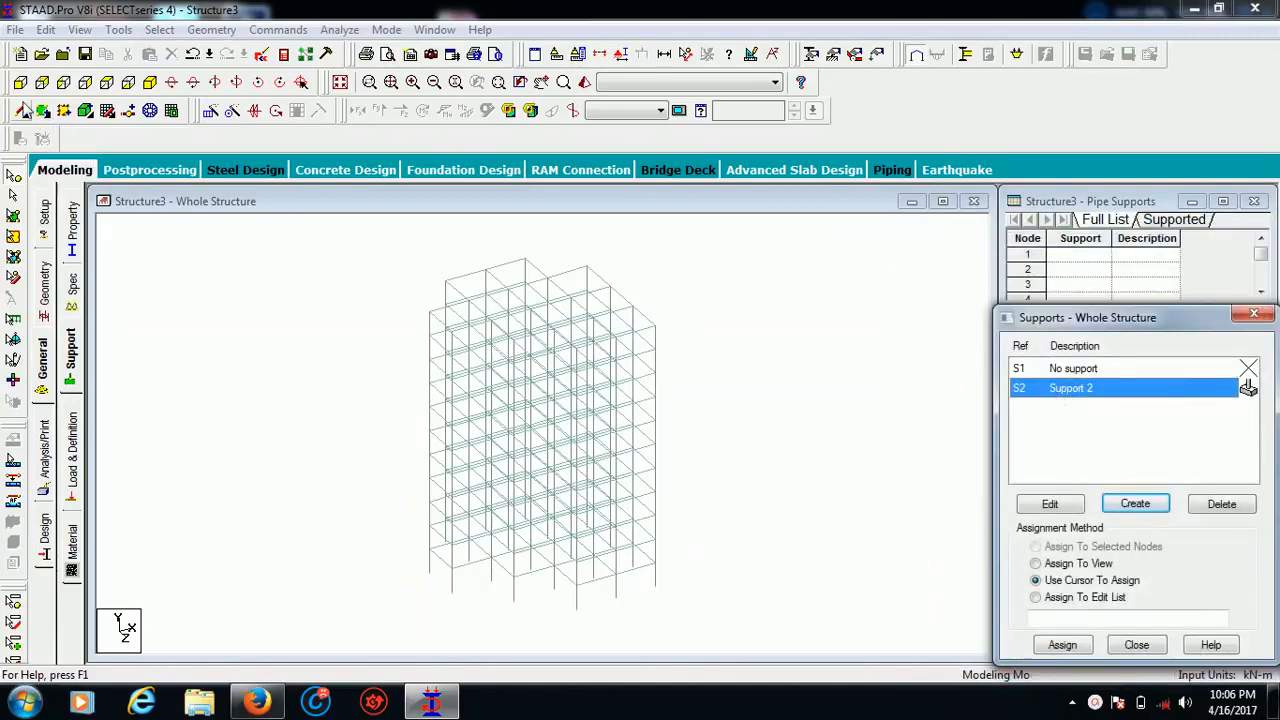
click(21, 83)
drag(393, 598, 682, 660)
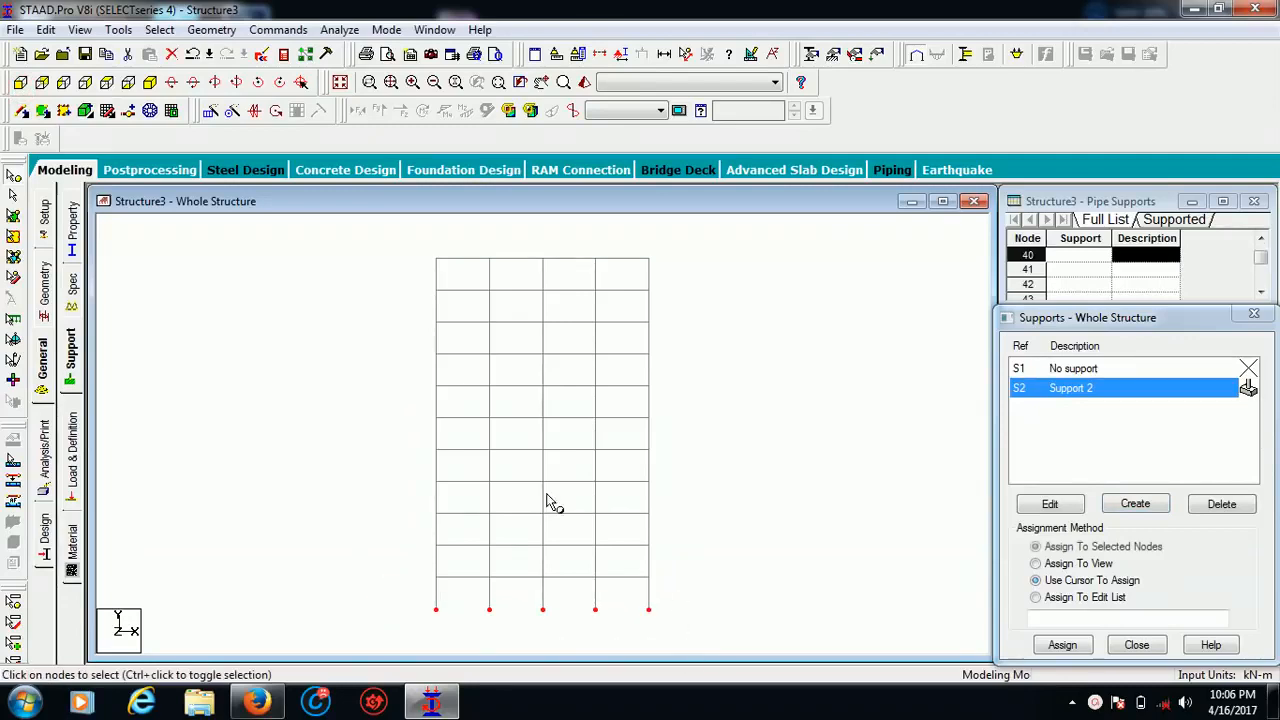
click(171, 108)
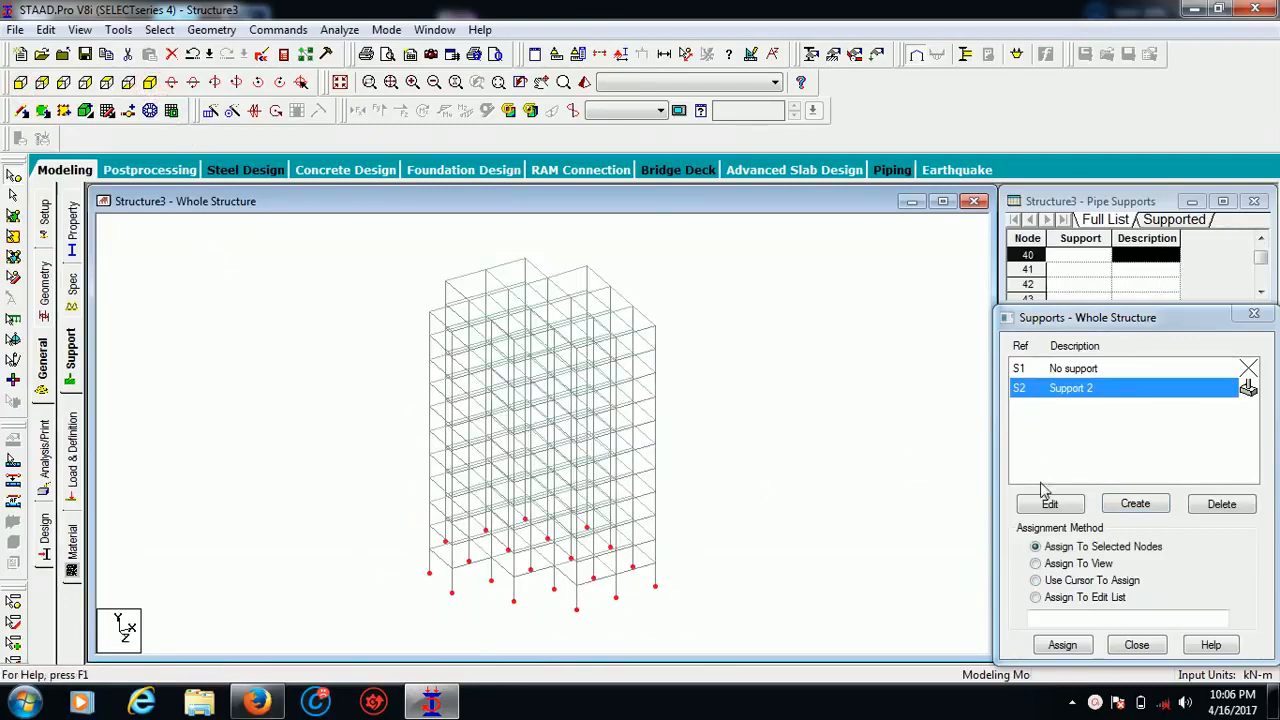
click(1062, 645)
click(1057, 534)
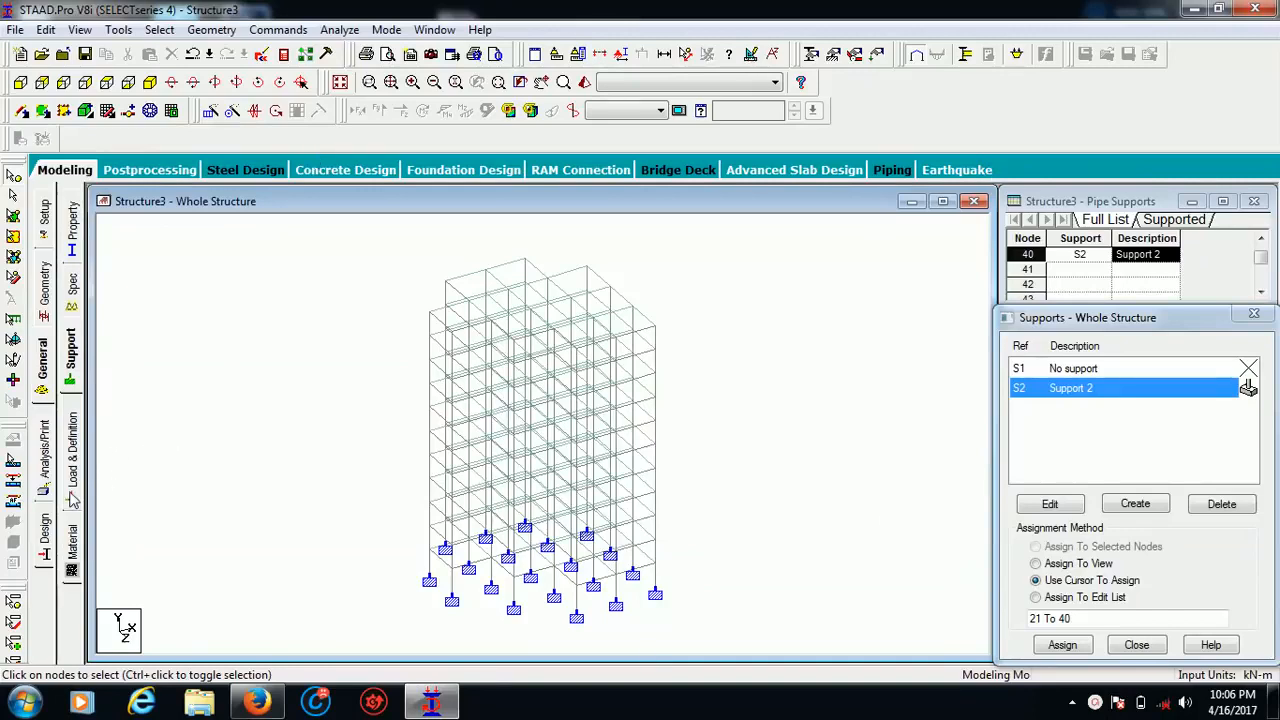
Add a primary load case titled DL with the loading type Dead
click(72, 485)
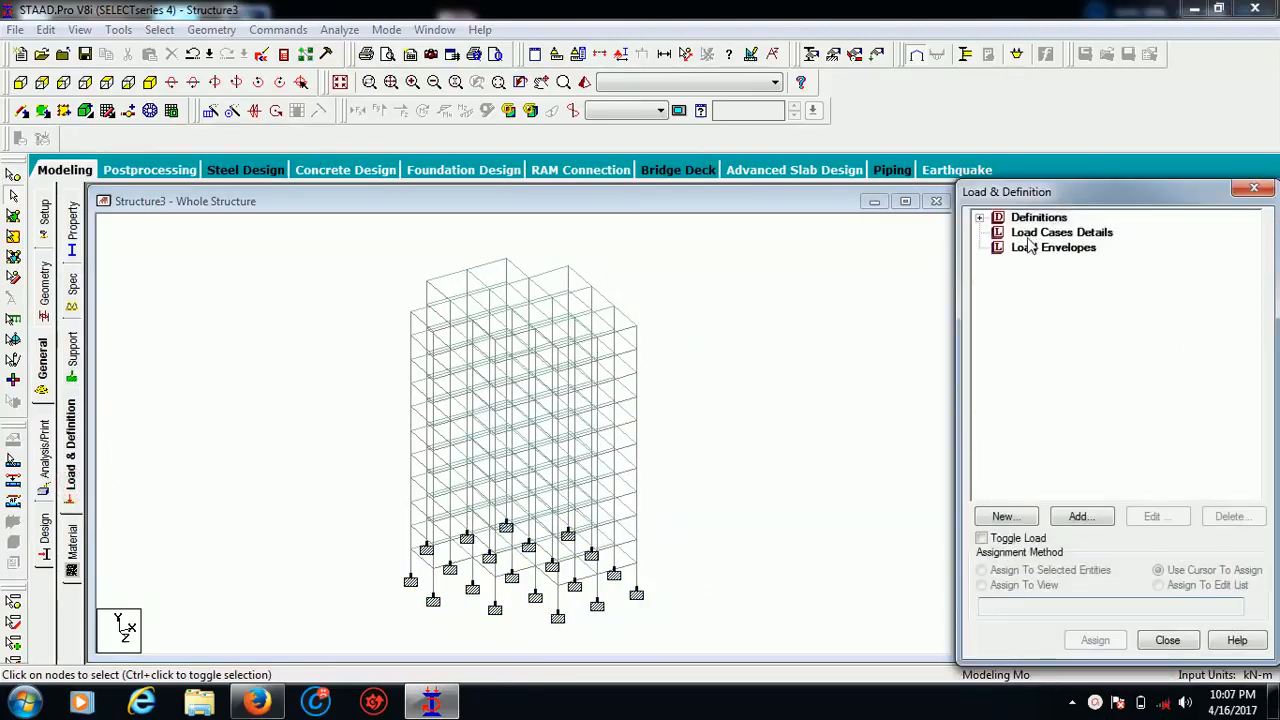
click(1030, 234)
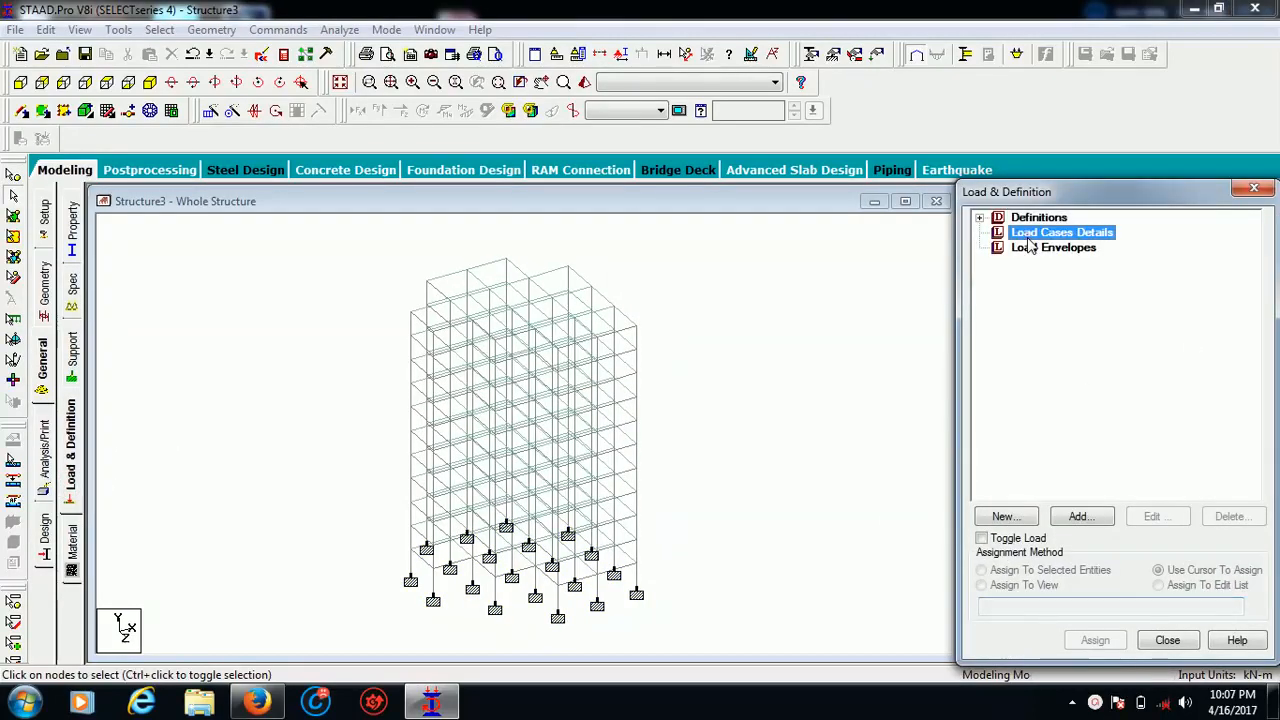
click(1076, 516)
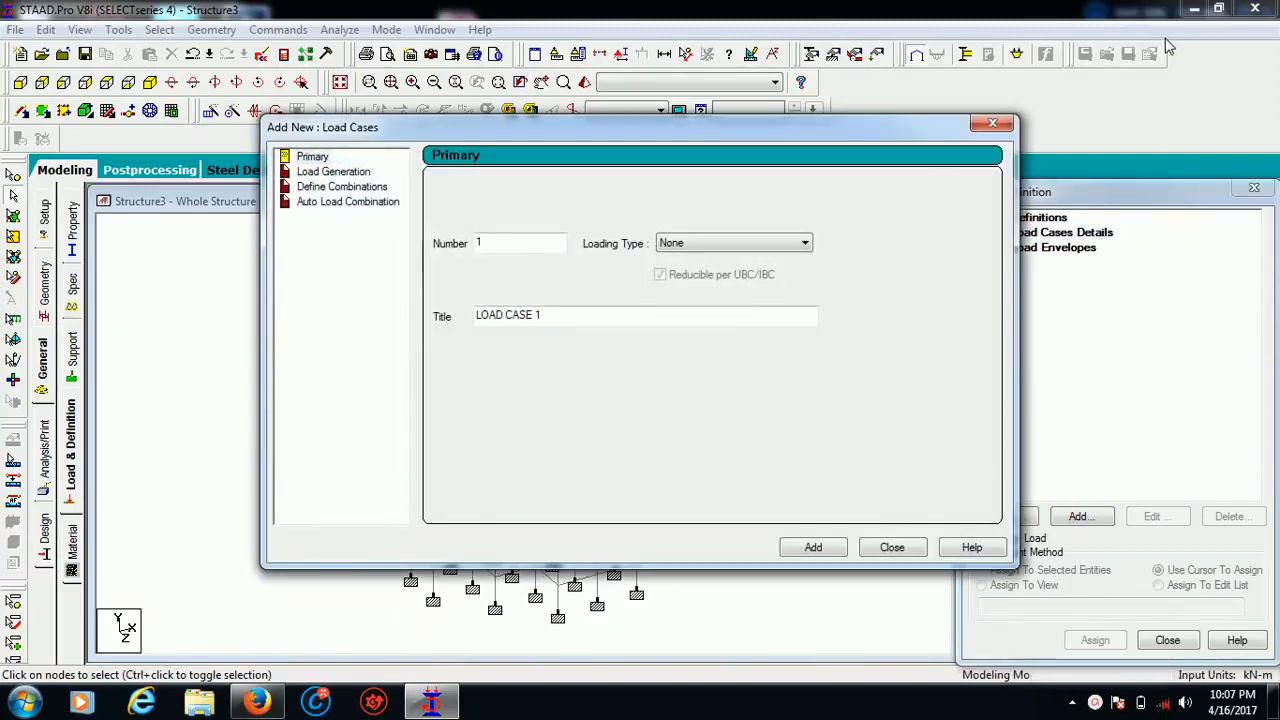
double_click(612, 320)
text(DL)
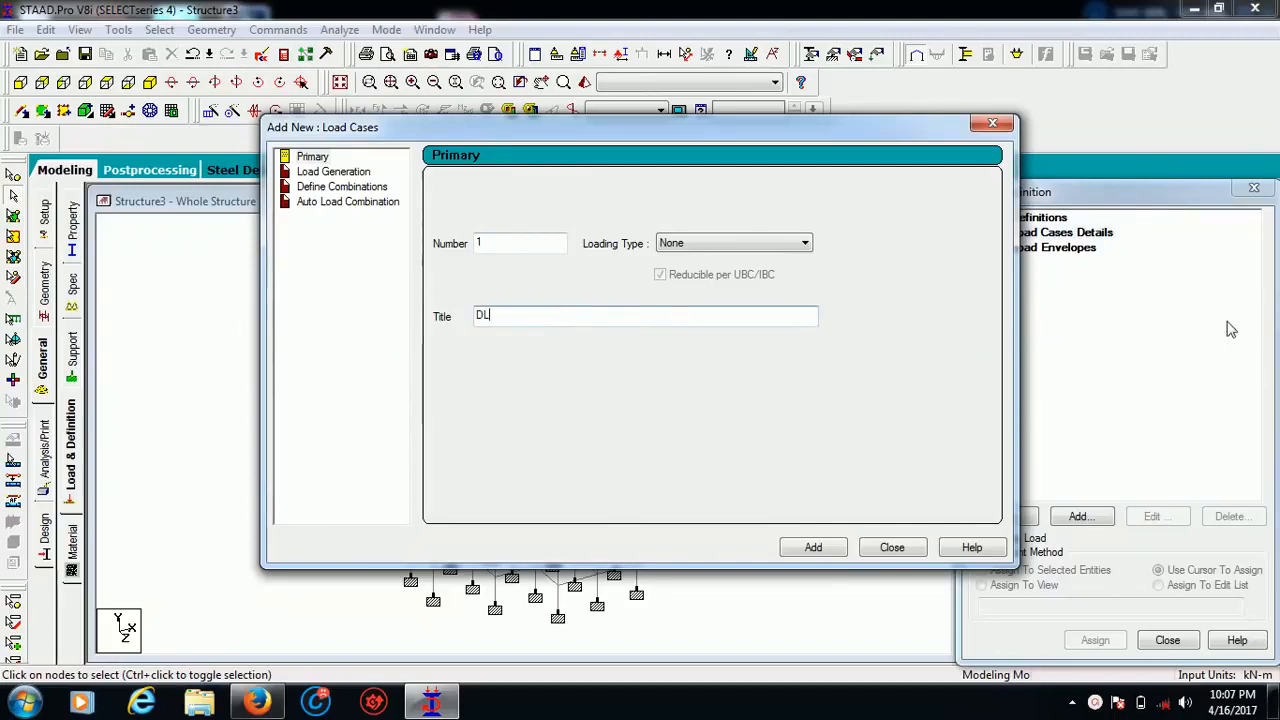
click(700, 250)
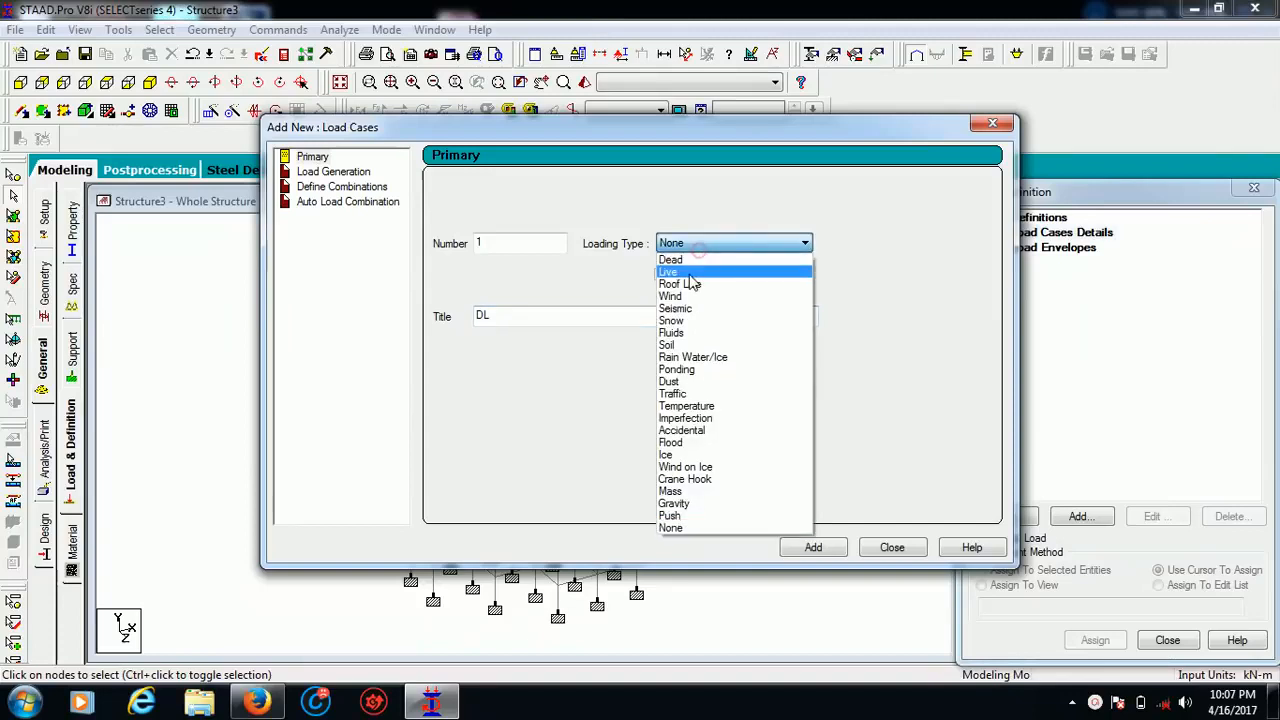
click(688, 263)
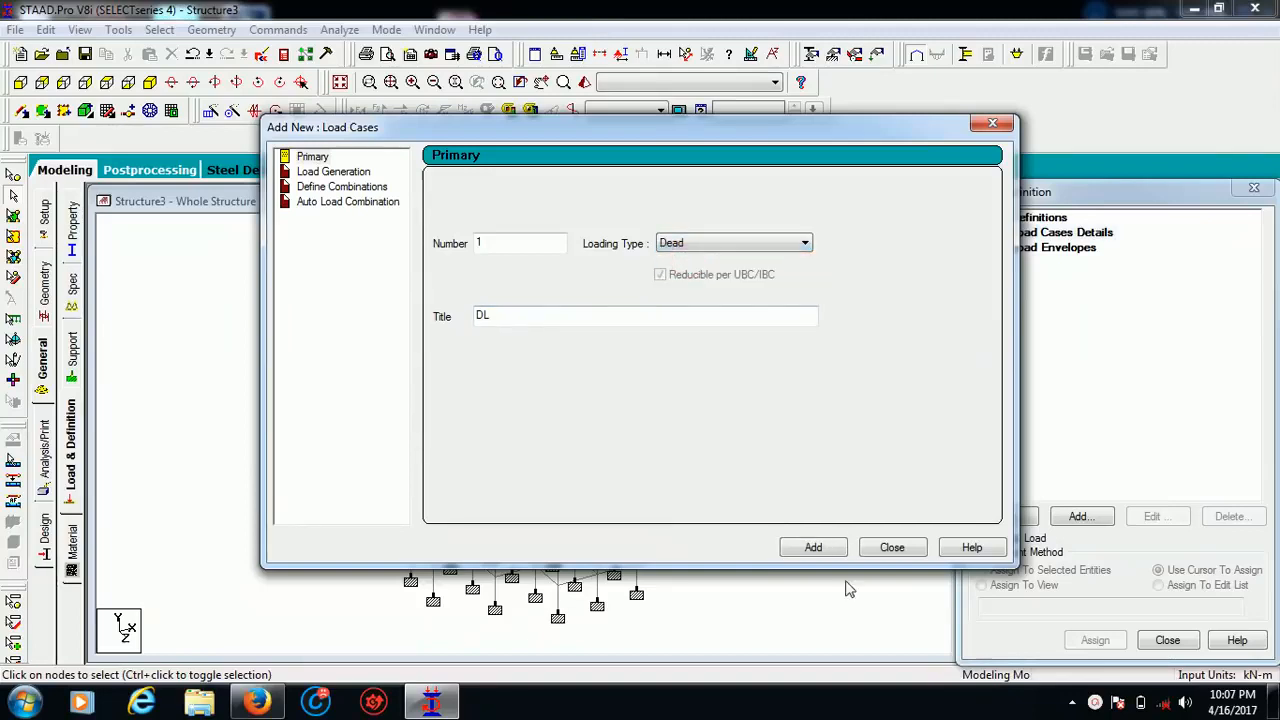
click(815, 549)
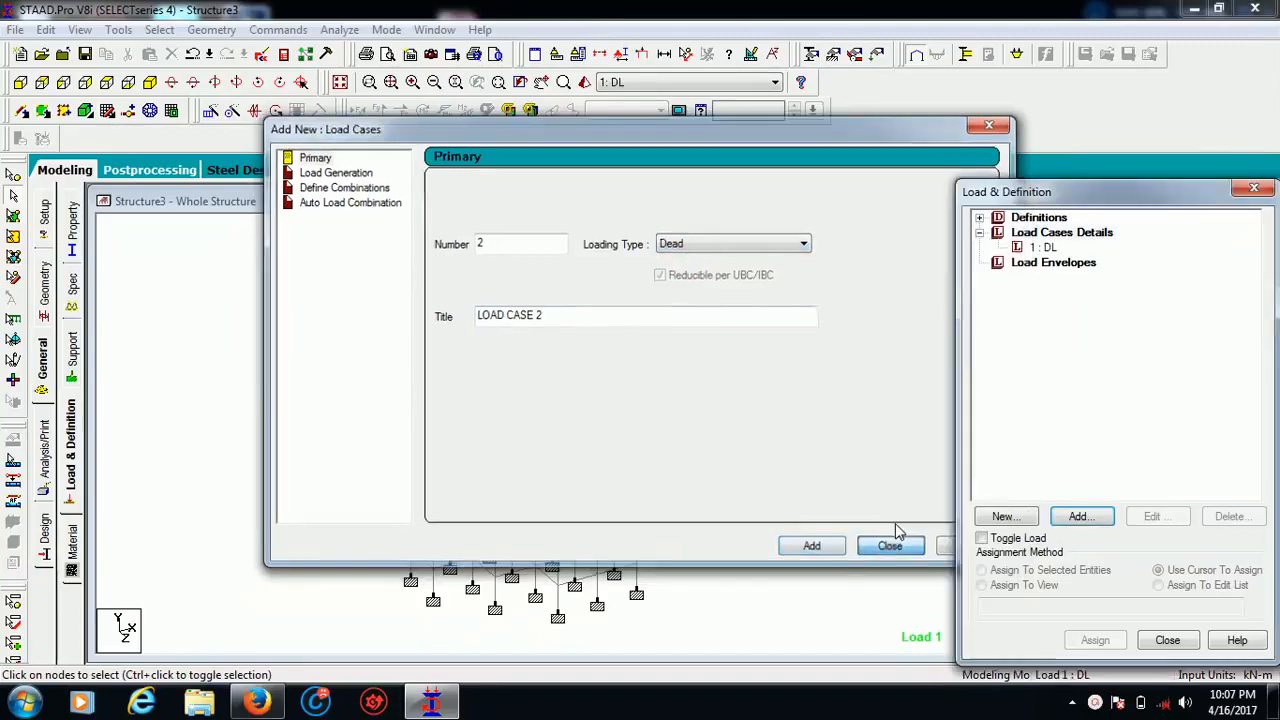
click(892, 547)
Add a selfweight load in the Y direction with factor -1 to the DL load case
click(1043, 247)
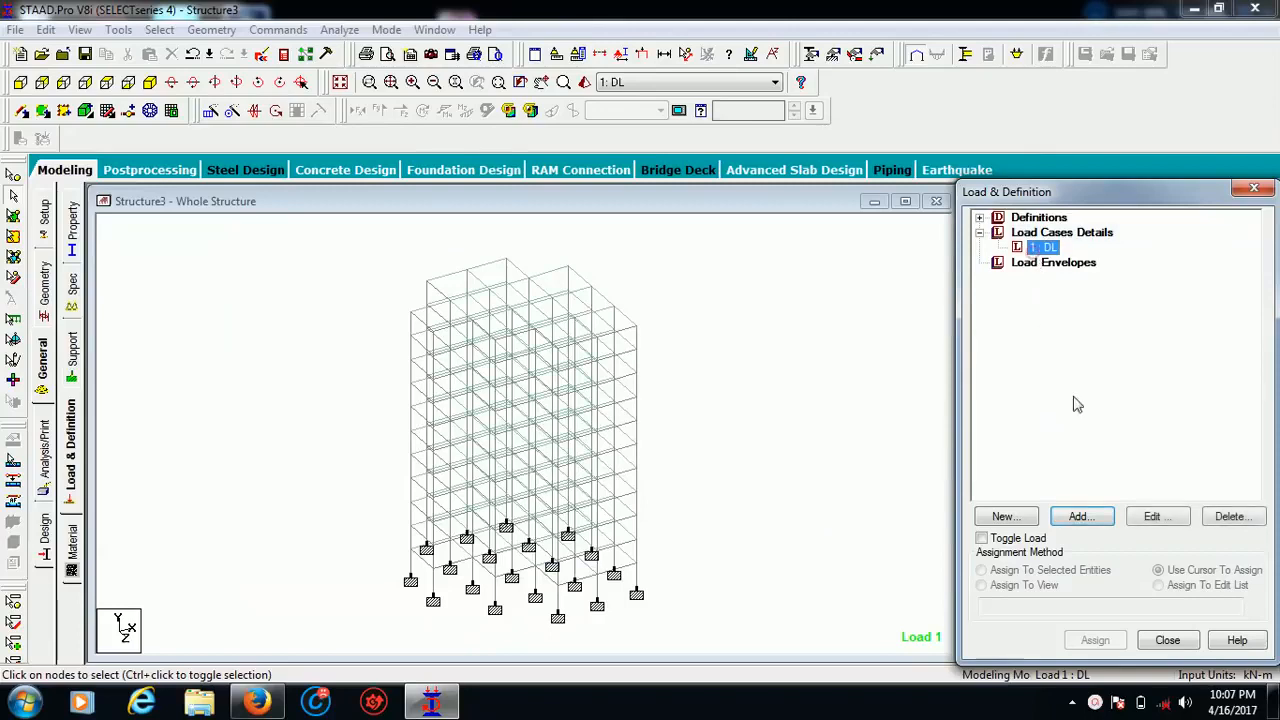
click(1082, 516)
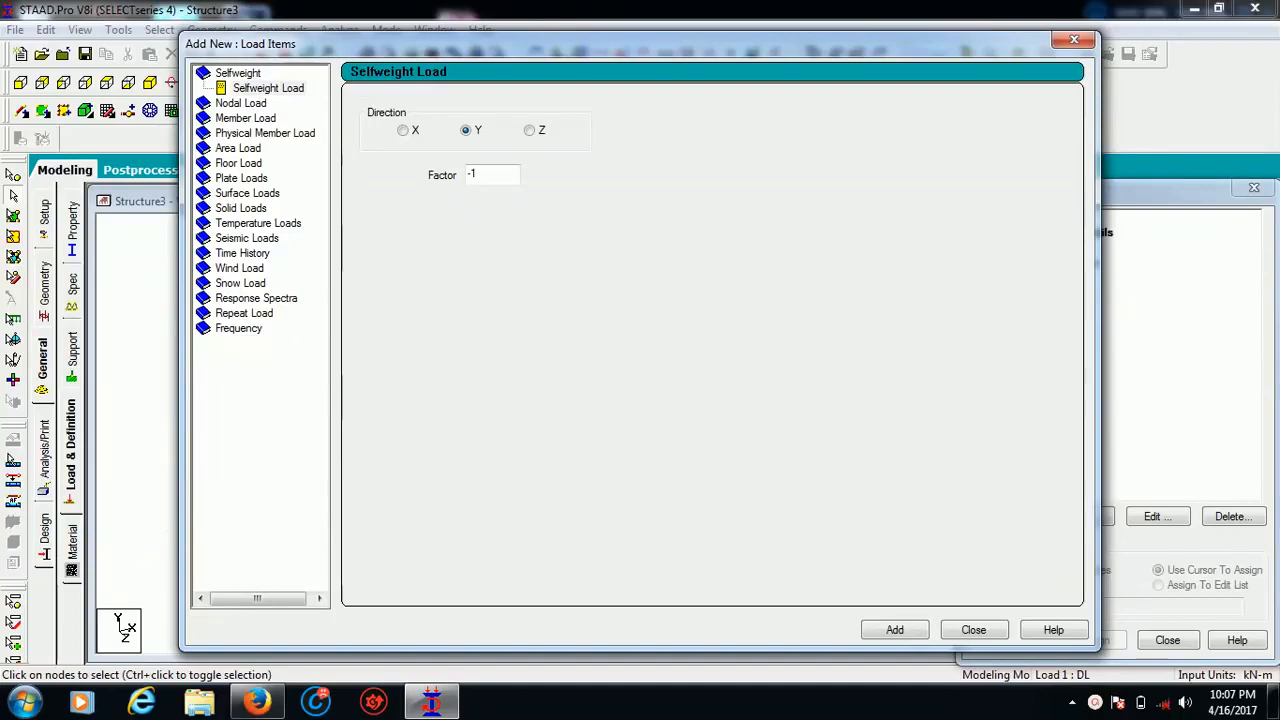
click(872, 638)
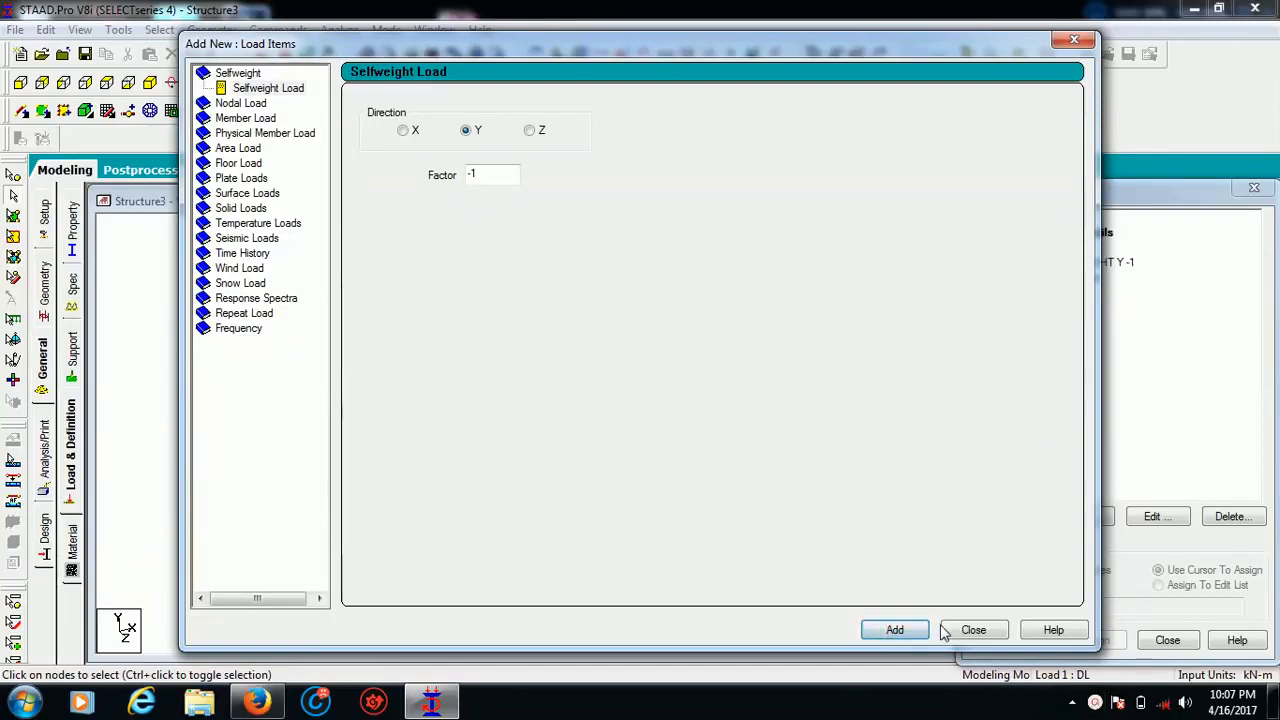
click(970, 626)
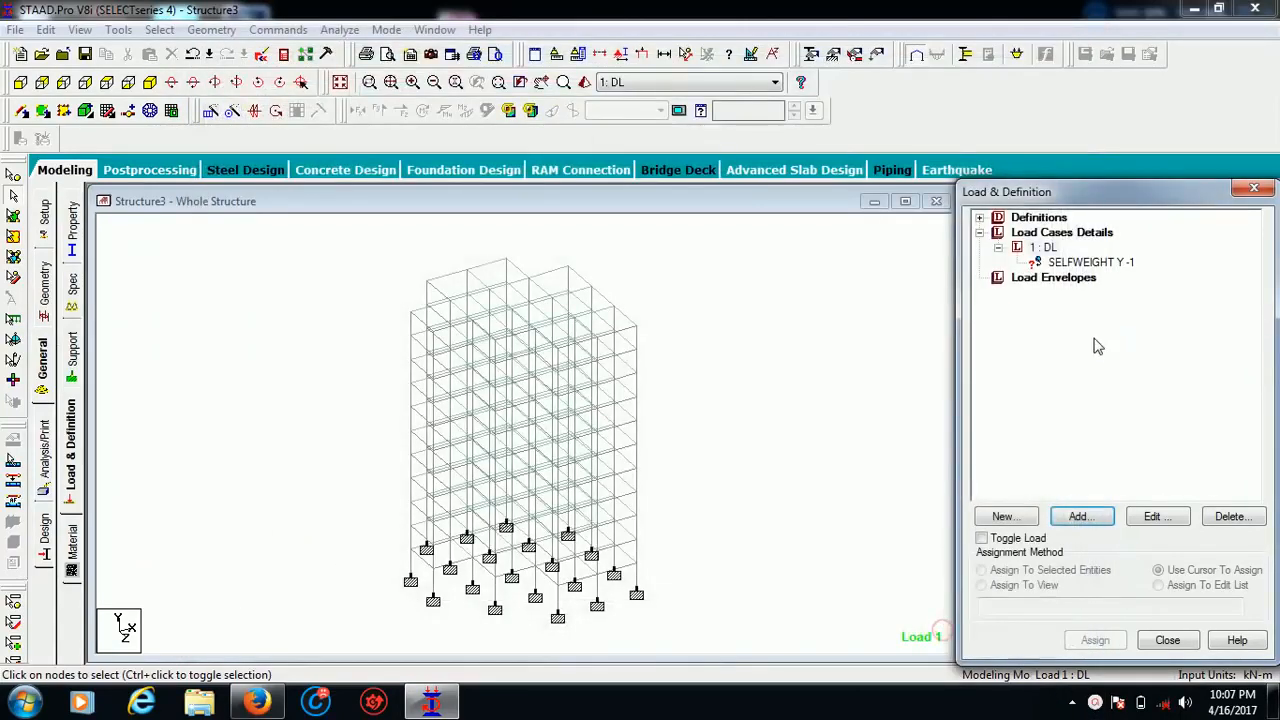
Assign the selfweight load to every member and plate in the view using Assign To View
click(1078, 250)
click(1078, 276)
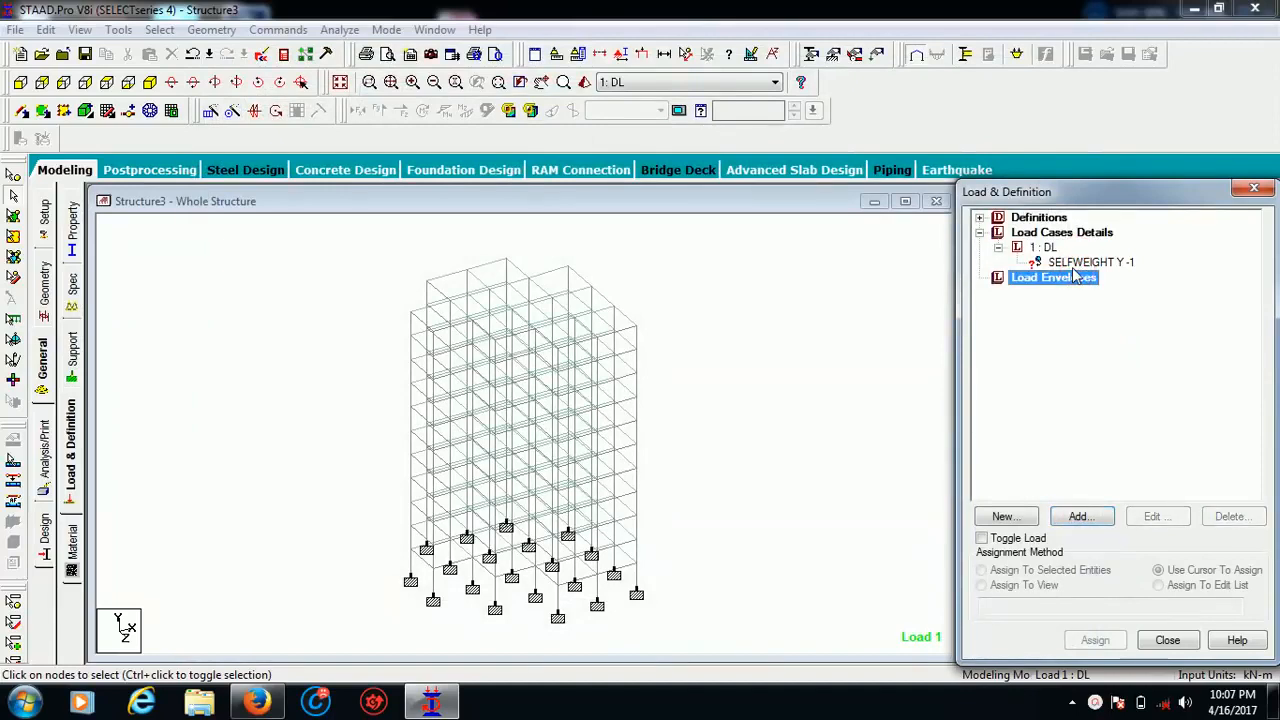
click(1077, 262)
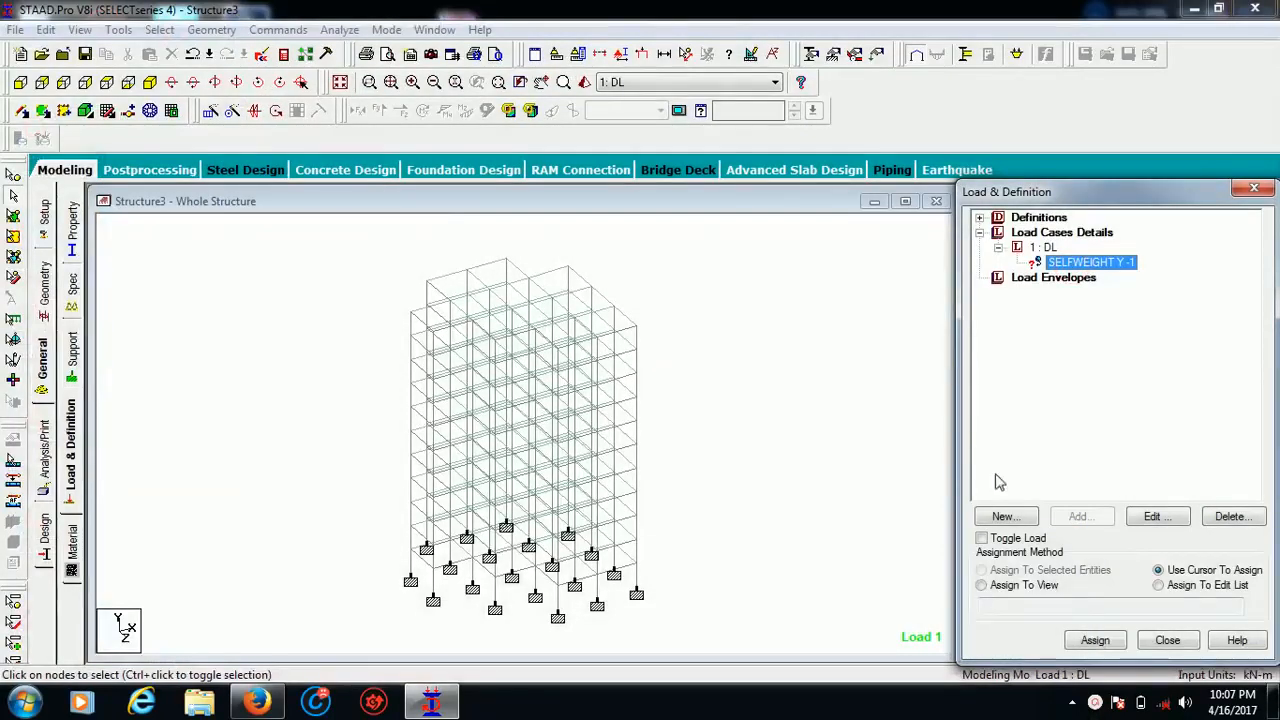
click(1015, 588)
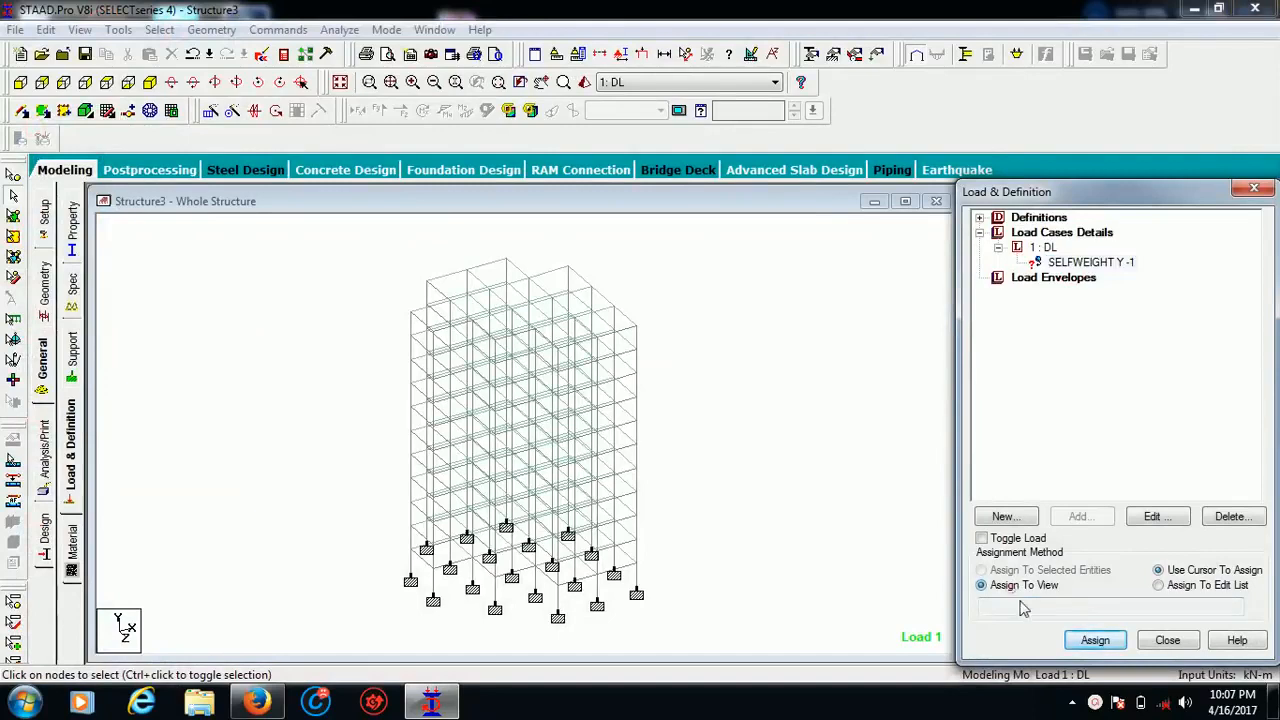
click(1090, 640)
click(1124, 478)
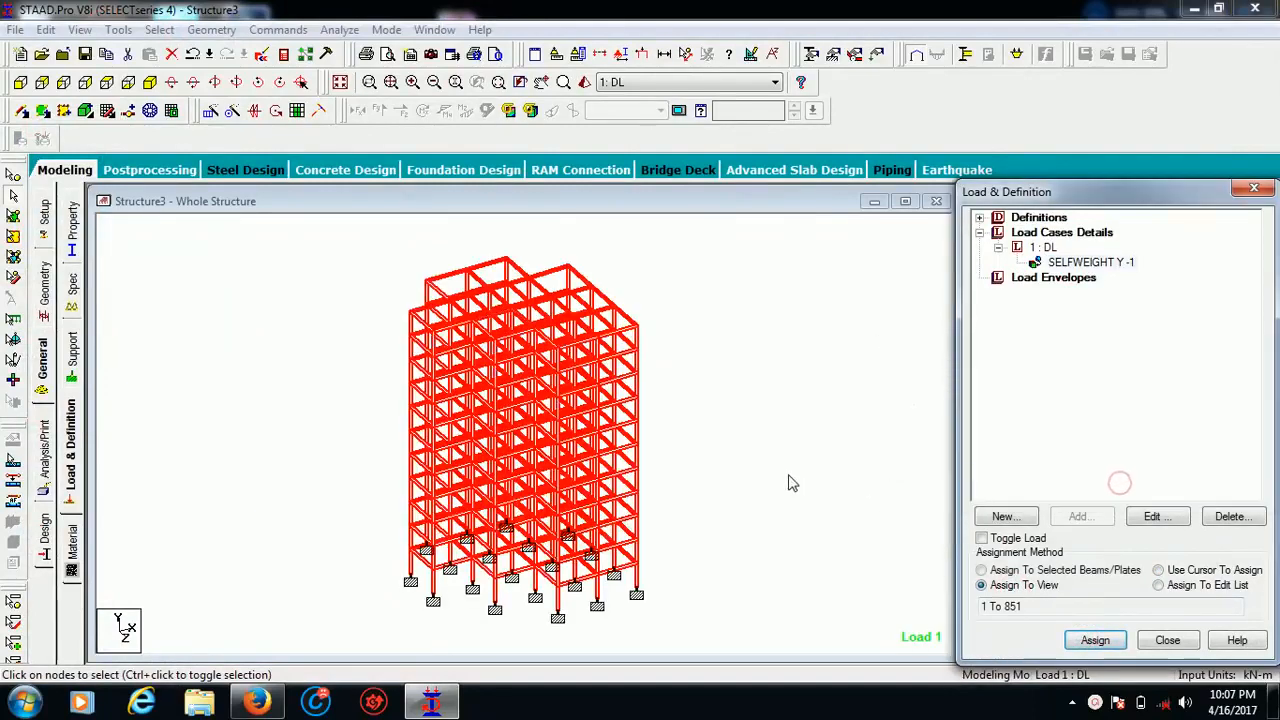
click(788, 474)
Add a uniform force member load of -5 kN/m in the GY direction to the DL load case
click(1048, 248)
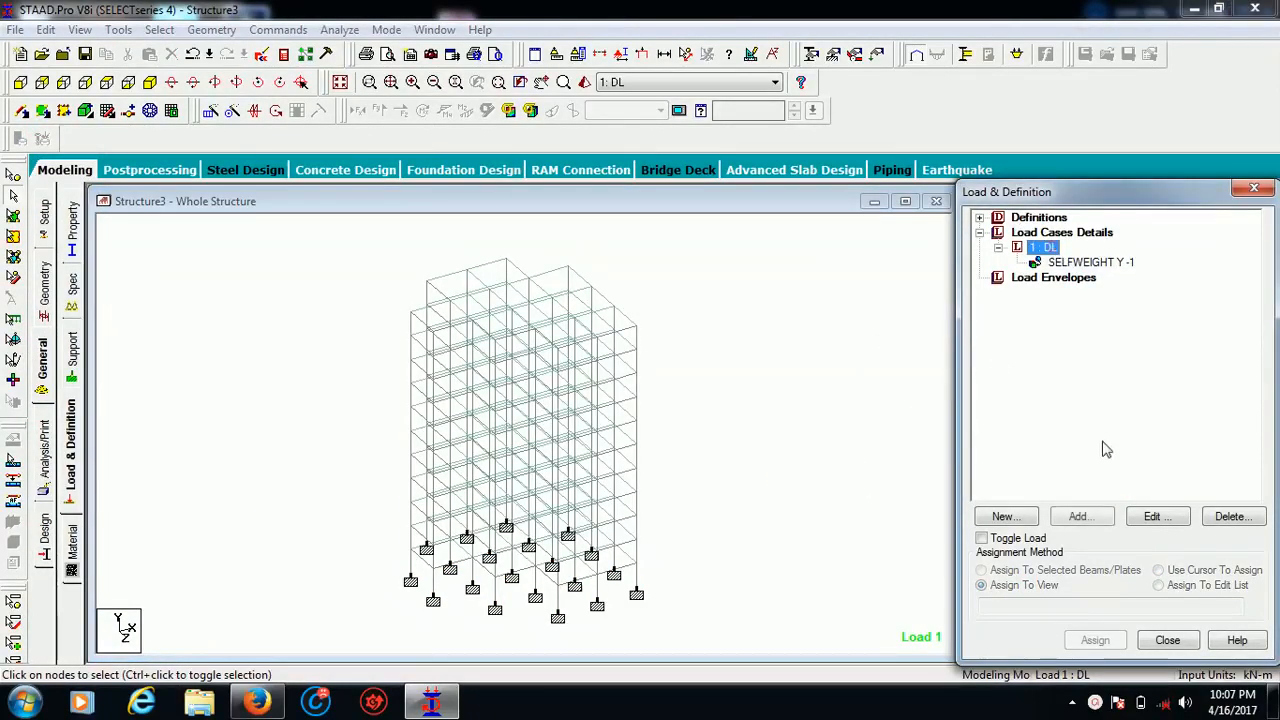
click(1077, 517)
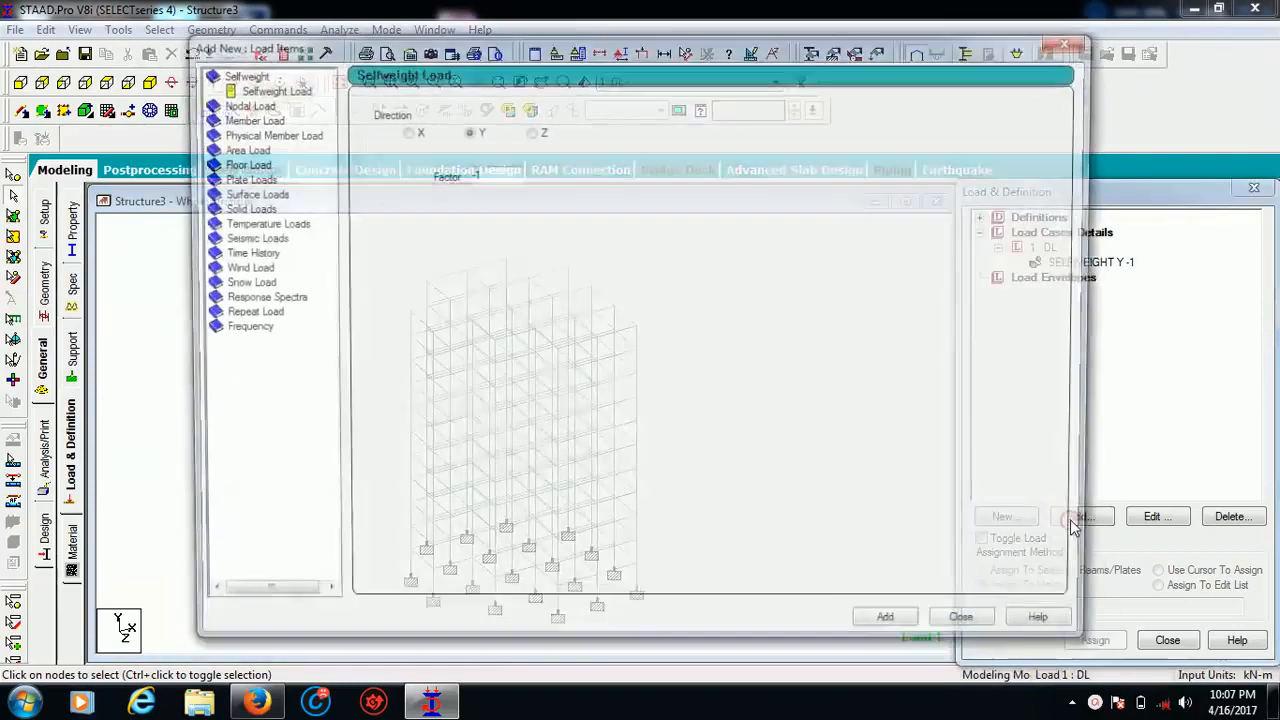
click(258, 119)
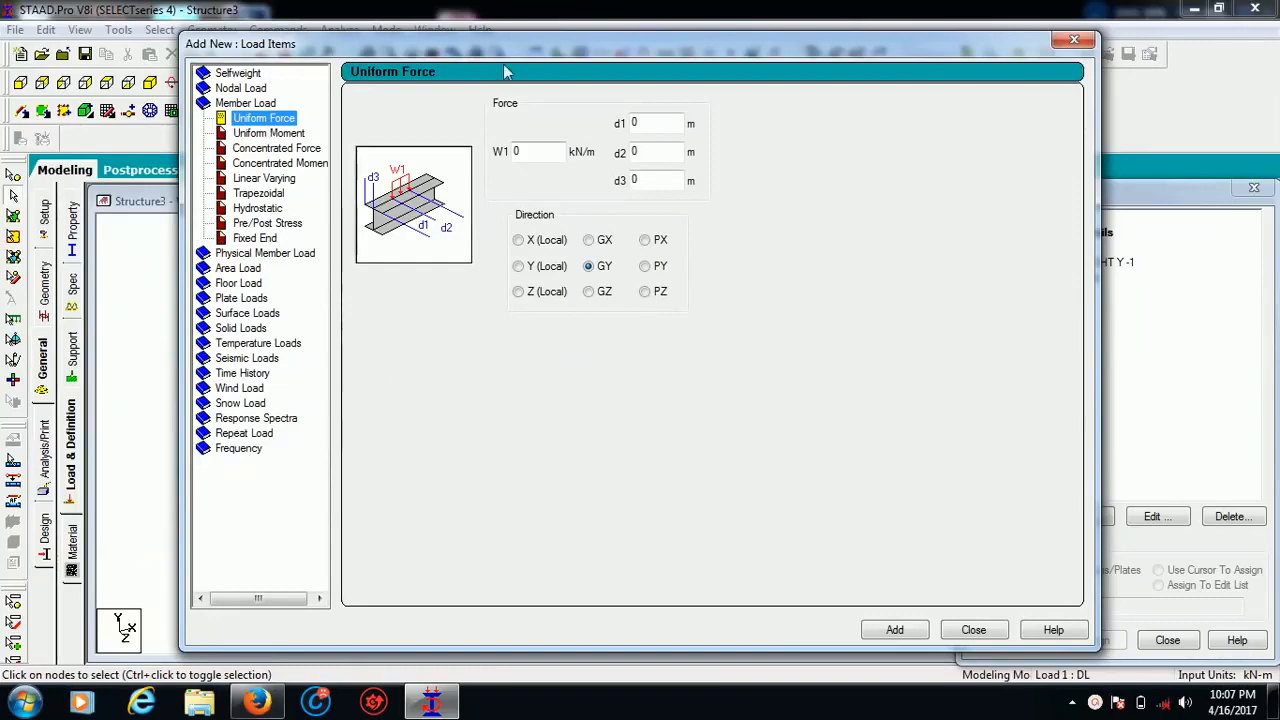
double_click(515, 152)
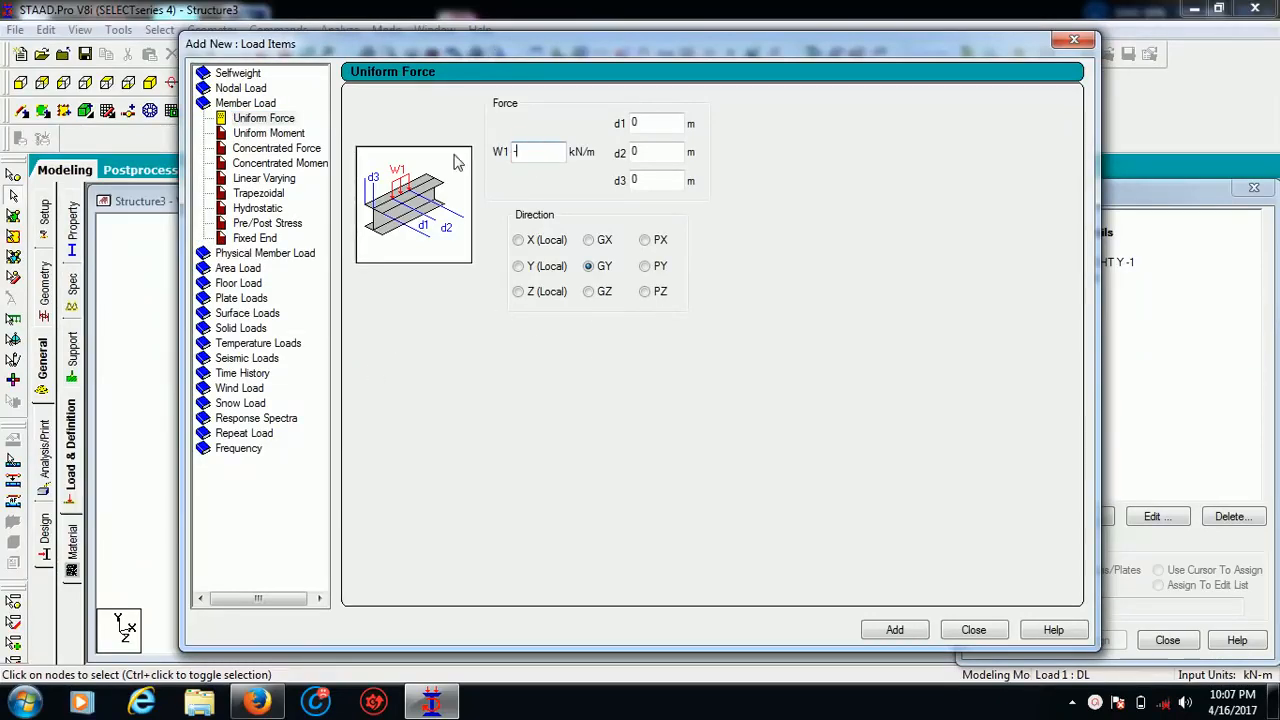
text(-5)
click(893, 636)
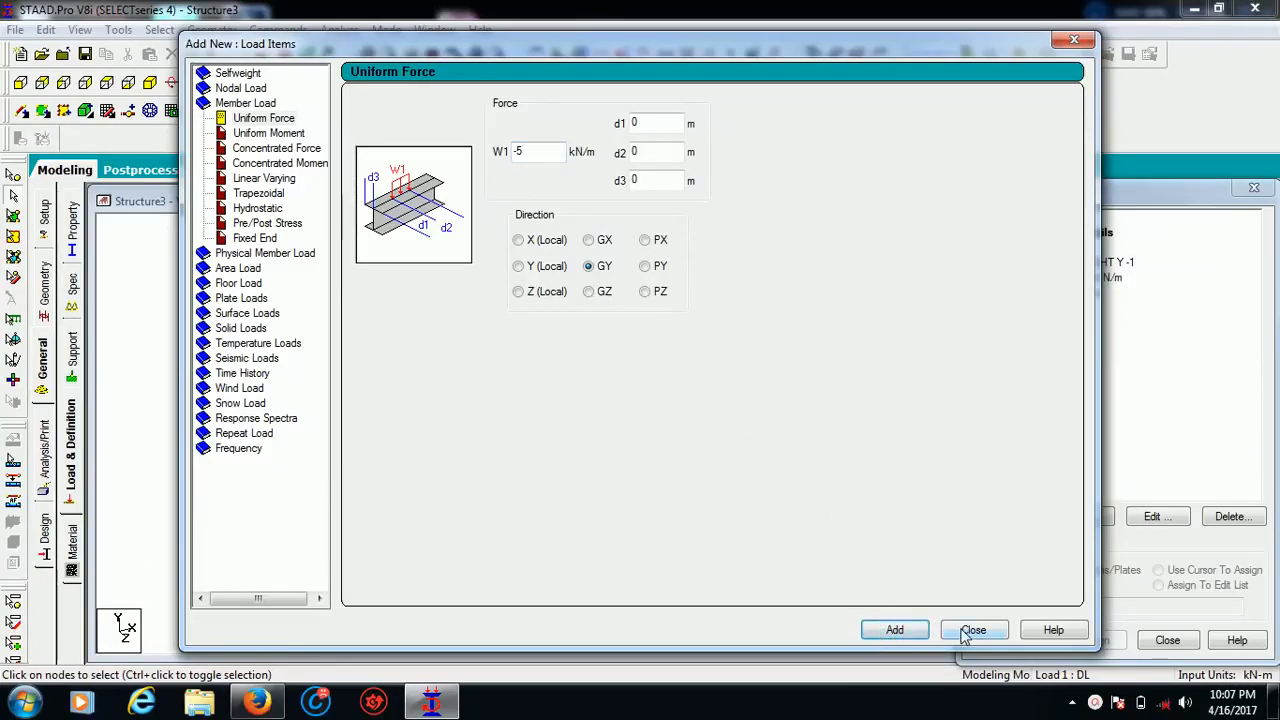
drag(902, 40, 766, 50)
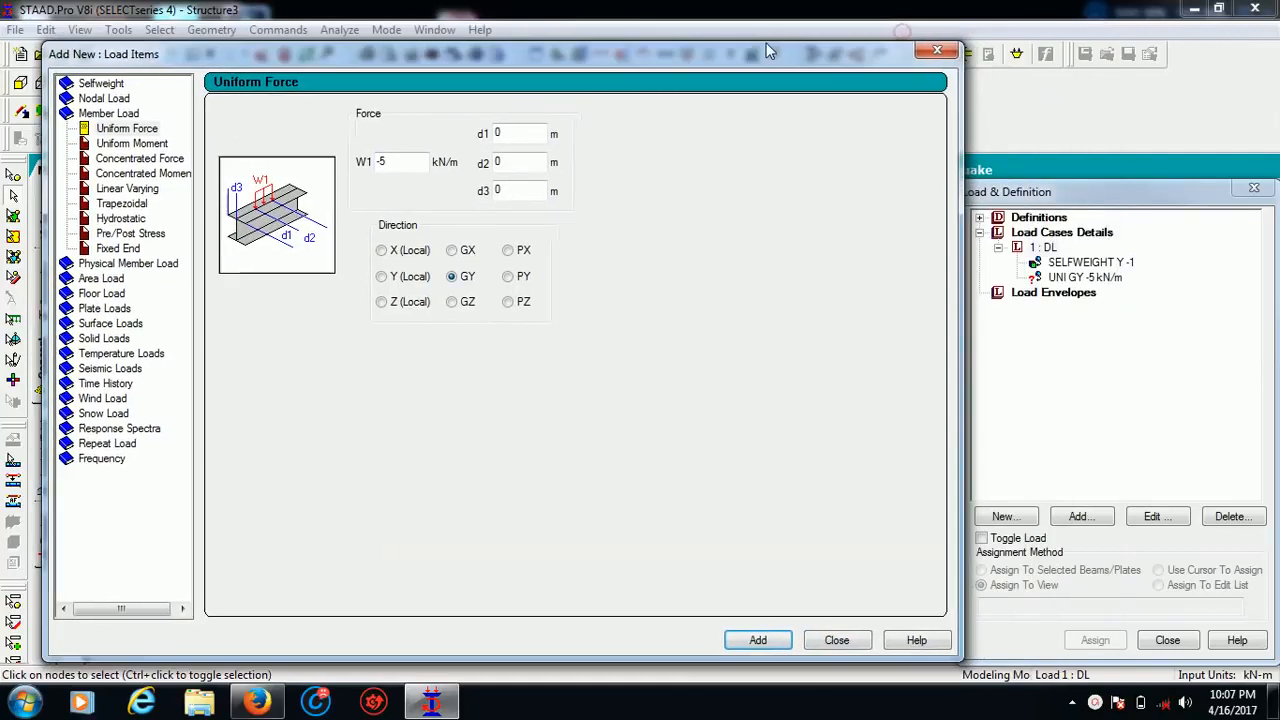
click(834, 638)
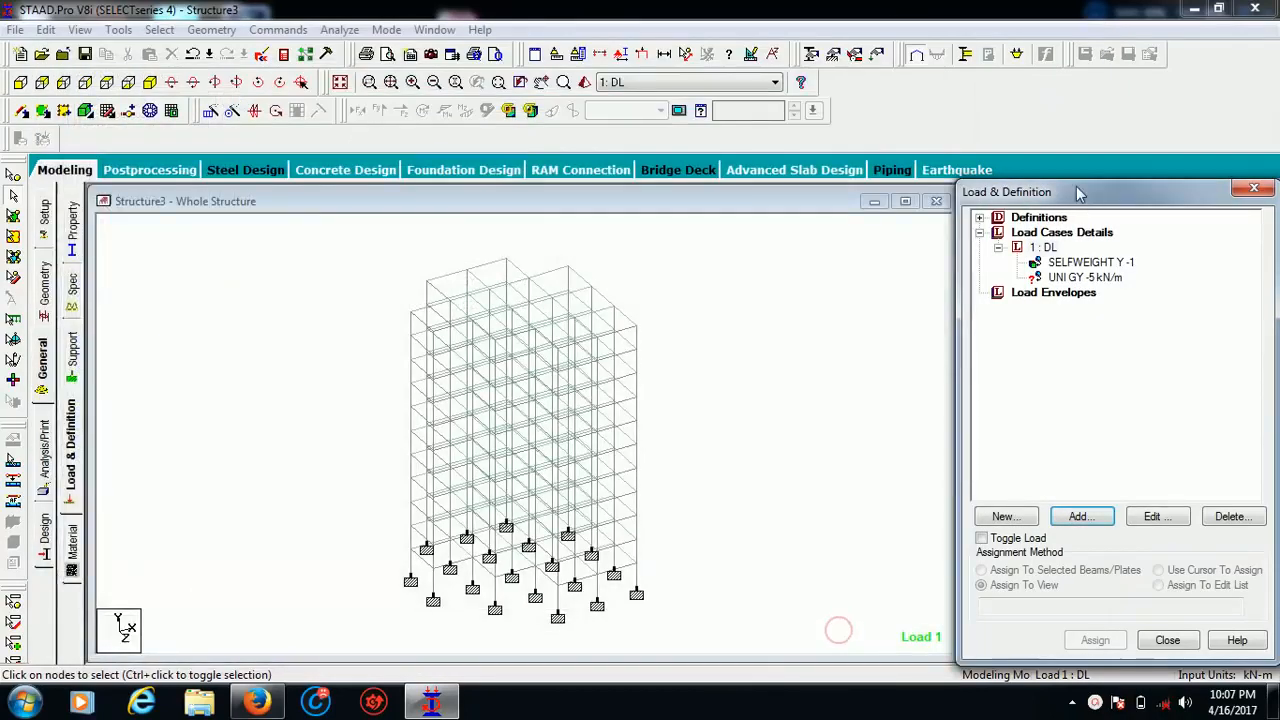
Select all beams parallel to X and Z and assign the uniform GY -5 kN/m load to them
click(1065, 279)
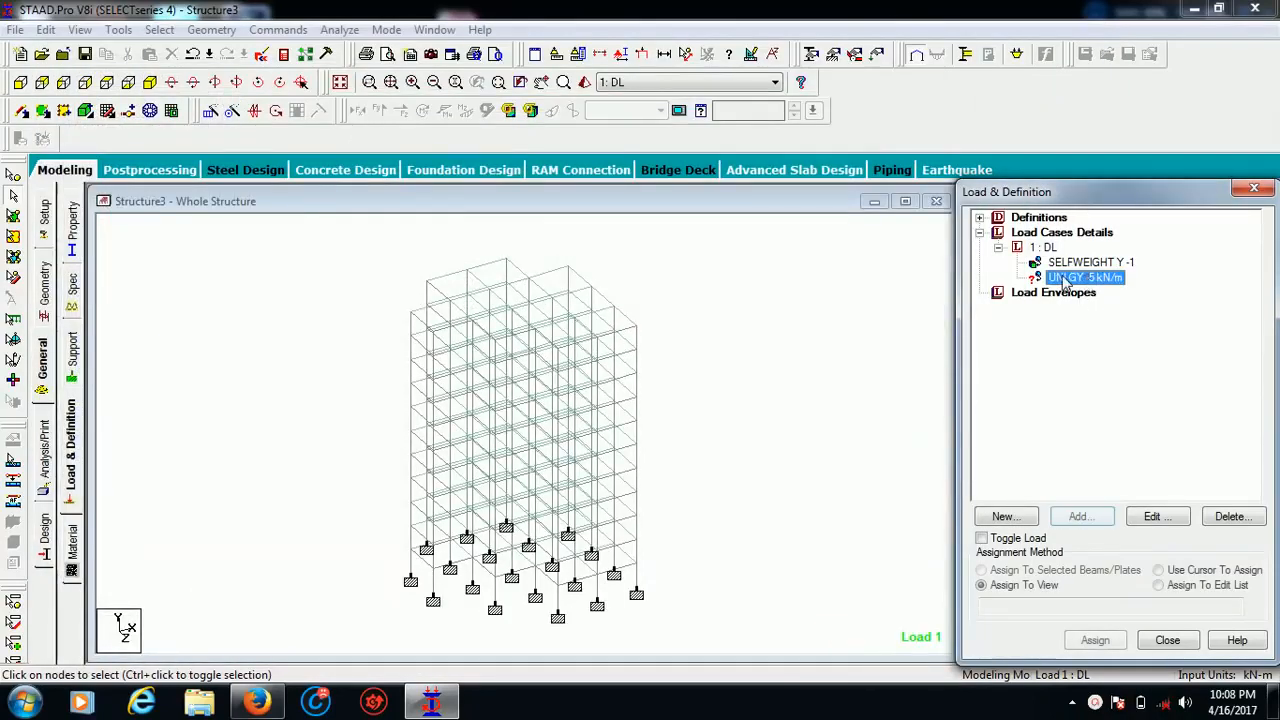
click(159, 29)
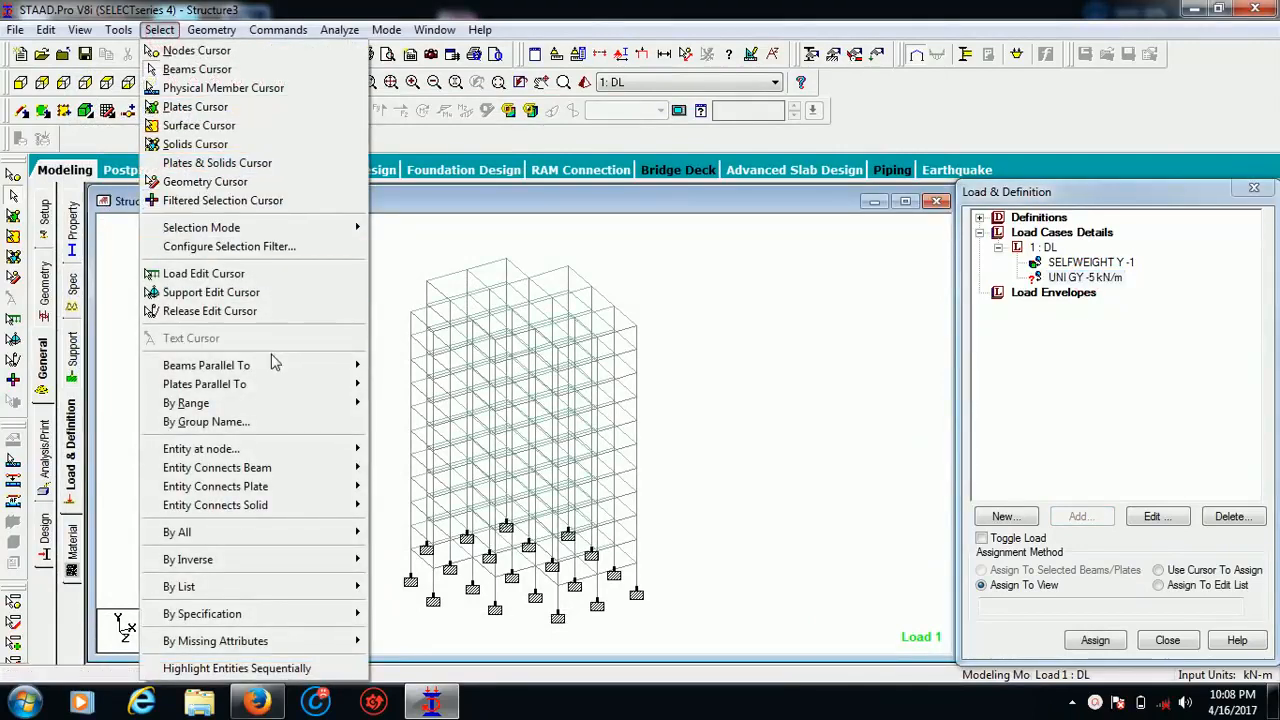
mouse_move(277, 370)
click(384, 369)
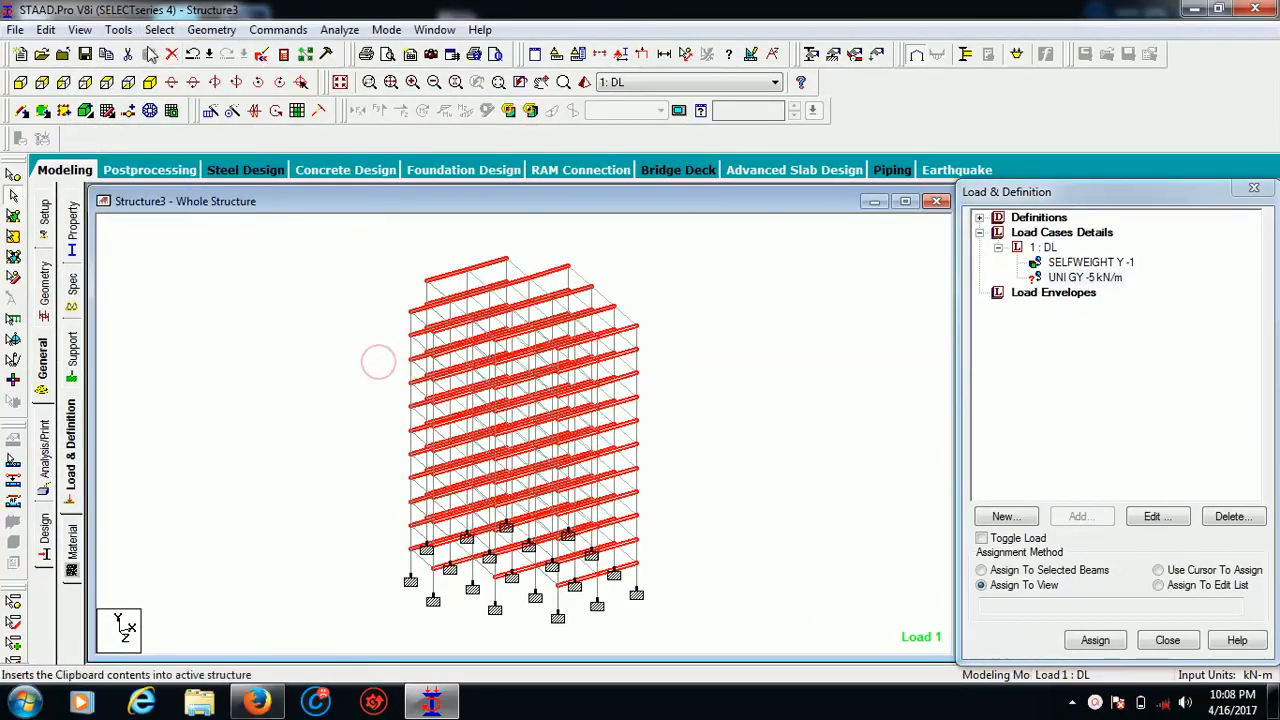
click(159, 29)
mouse_move(245, 370)
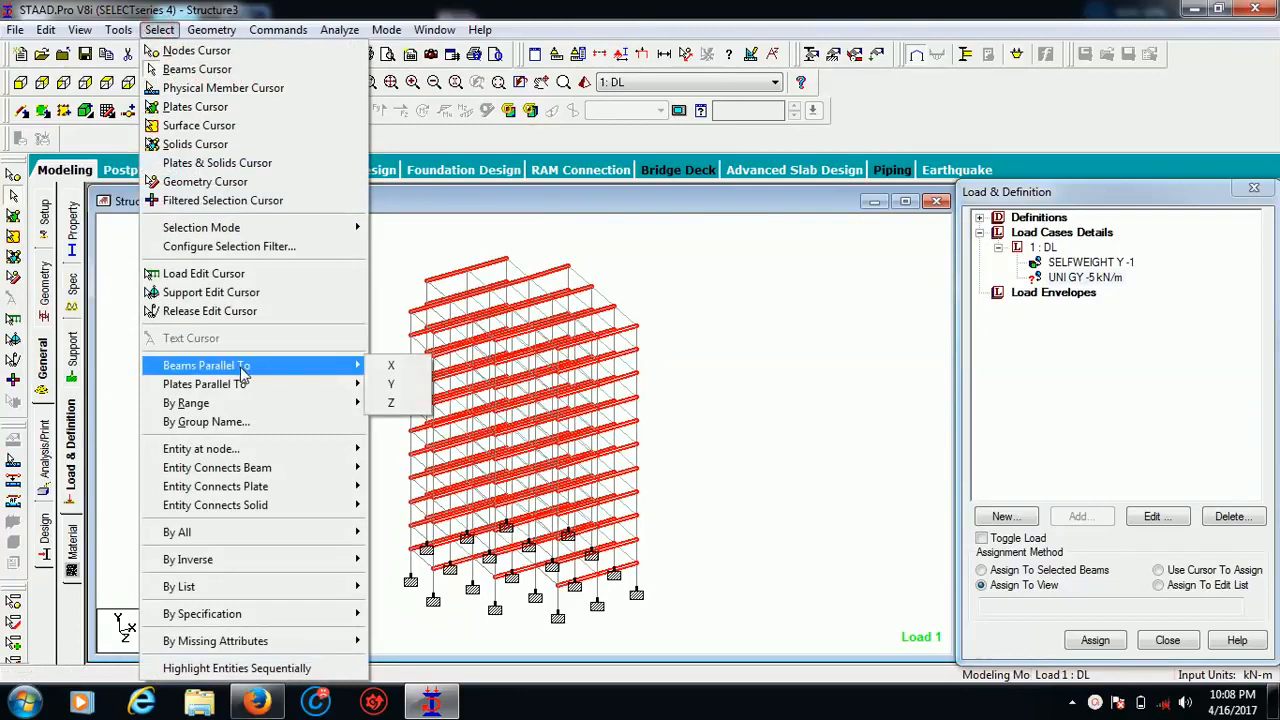
click(389, 405)
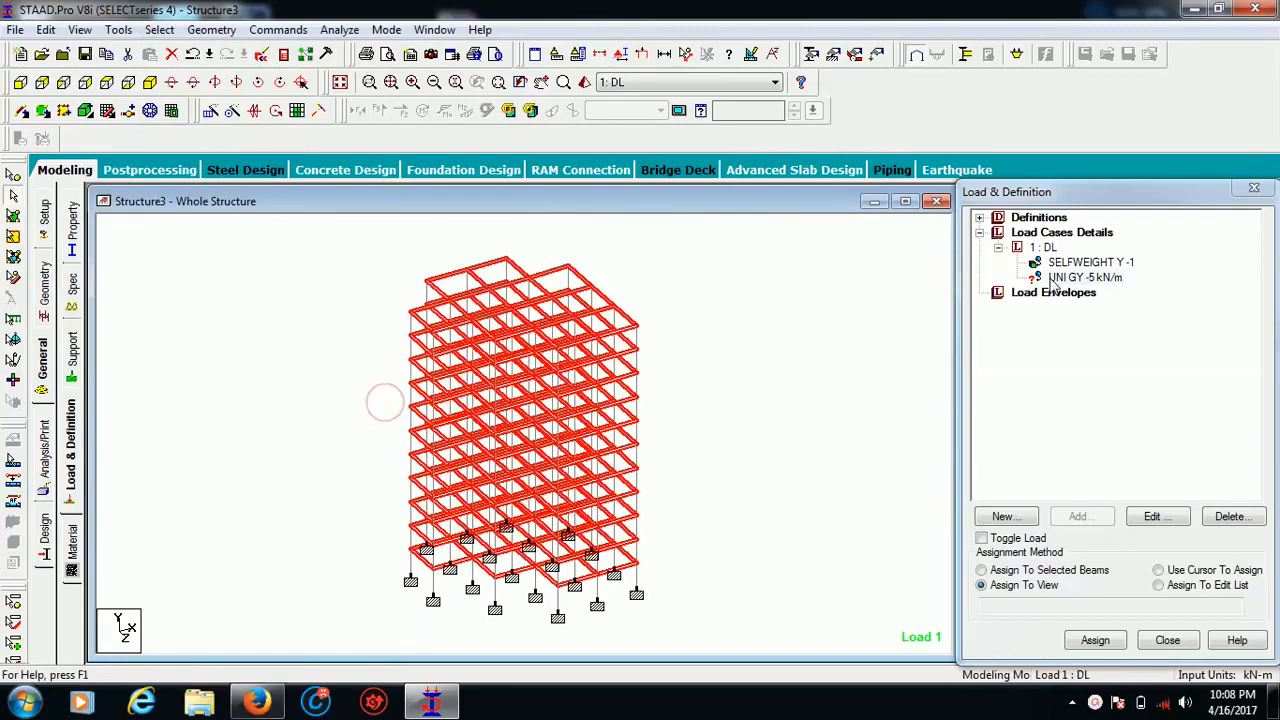
click(1012, 571)
click(1095, 640)
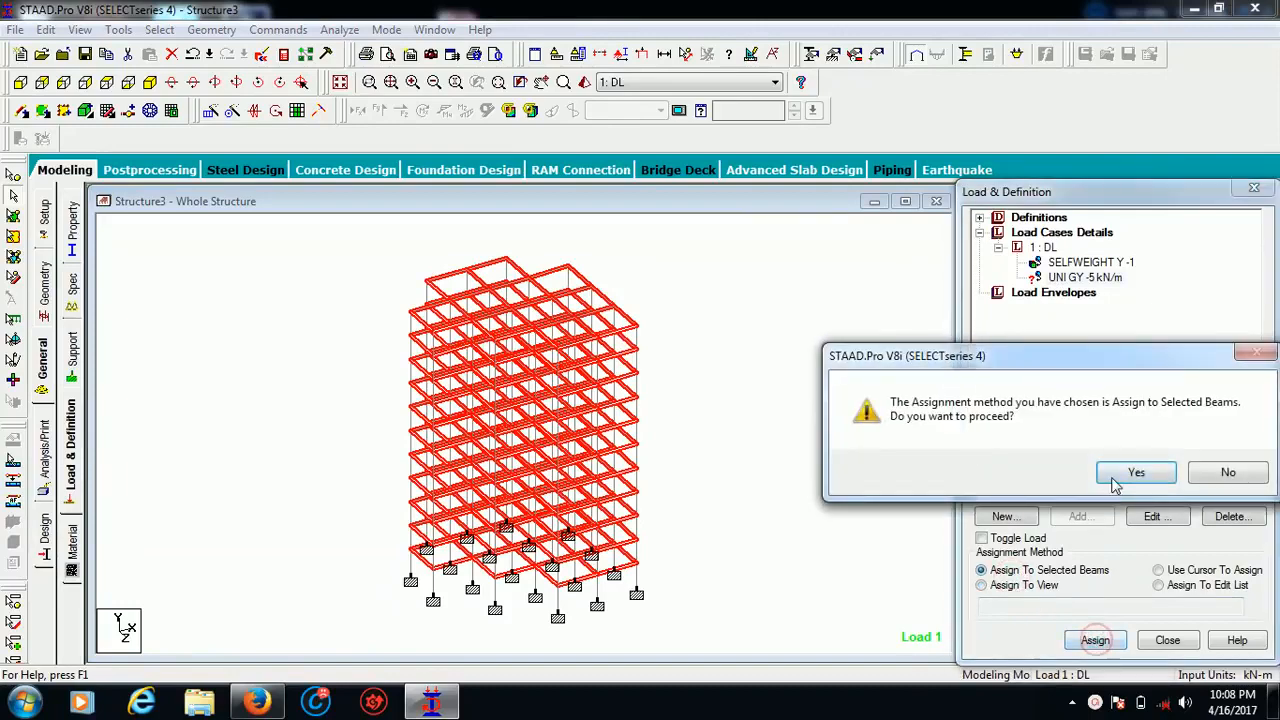
click(1112, 478)
Examine how the uniform member load is distributed over the floor beams of the building
scroll(556, 298, up, 5)
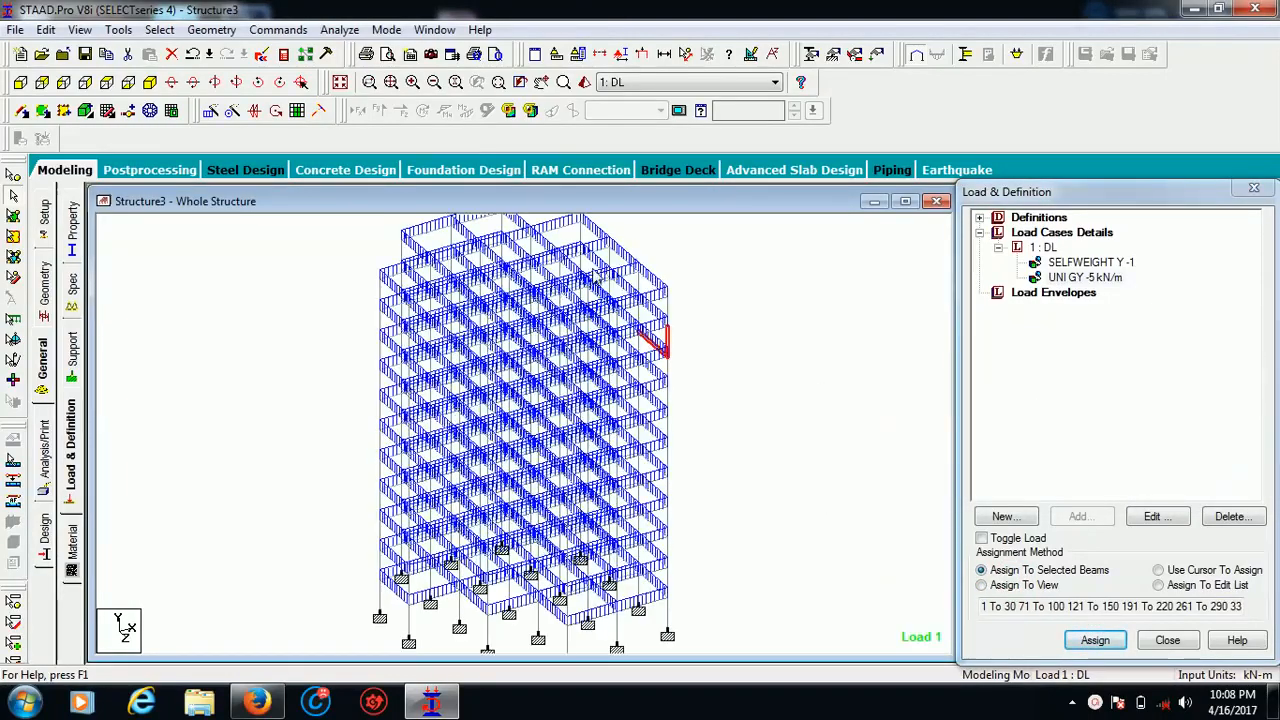
middle_drag(655, 295, 614, 428)
scroll(568, 311, up, 1)
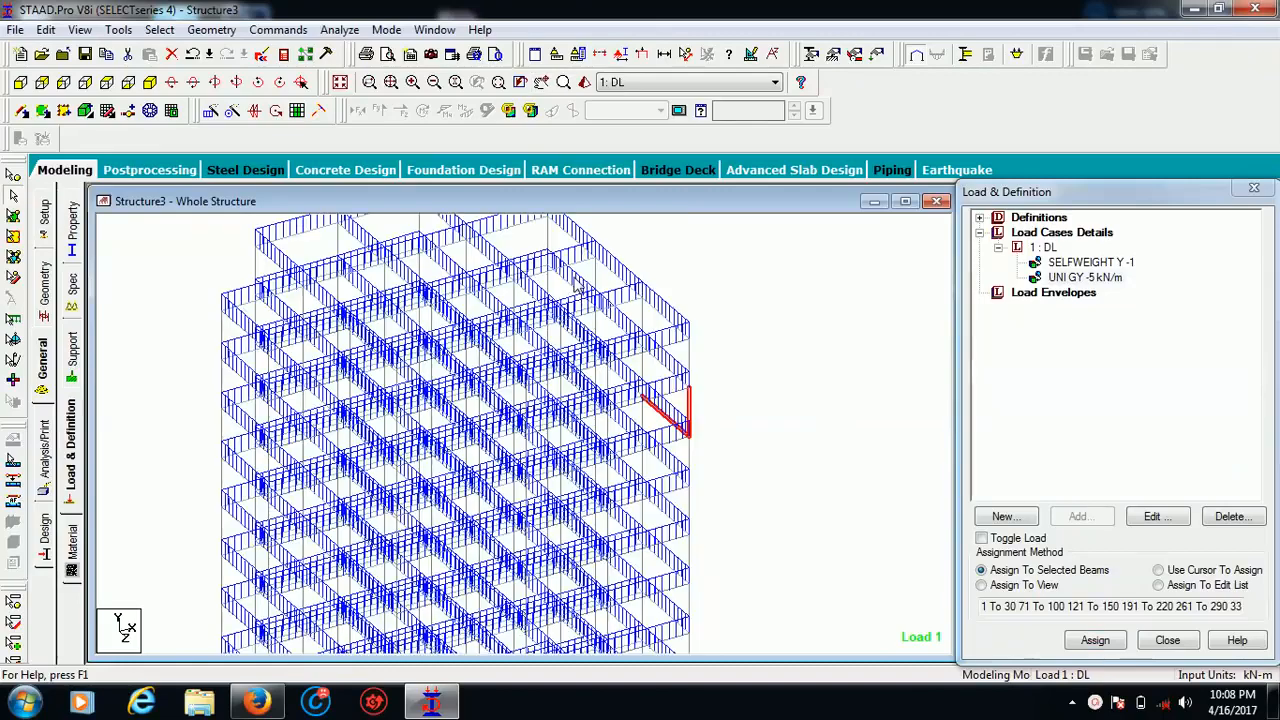
scroll(575, 278, up, 1)
middle_drag(605, 297, 572, 301)
scroll(677, 281, up, 1)
scroll(620, 290, up, 1)
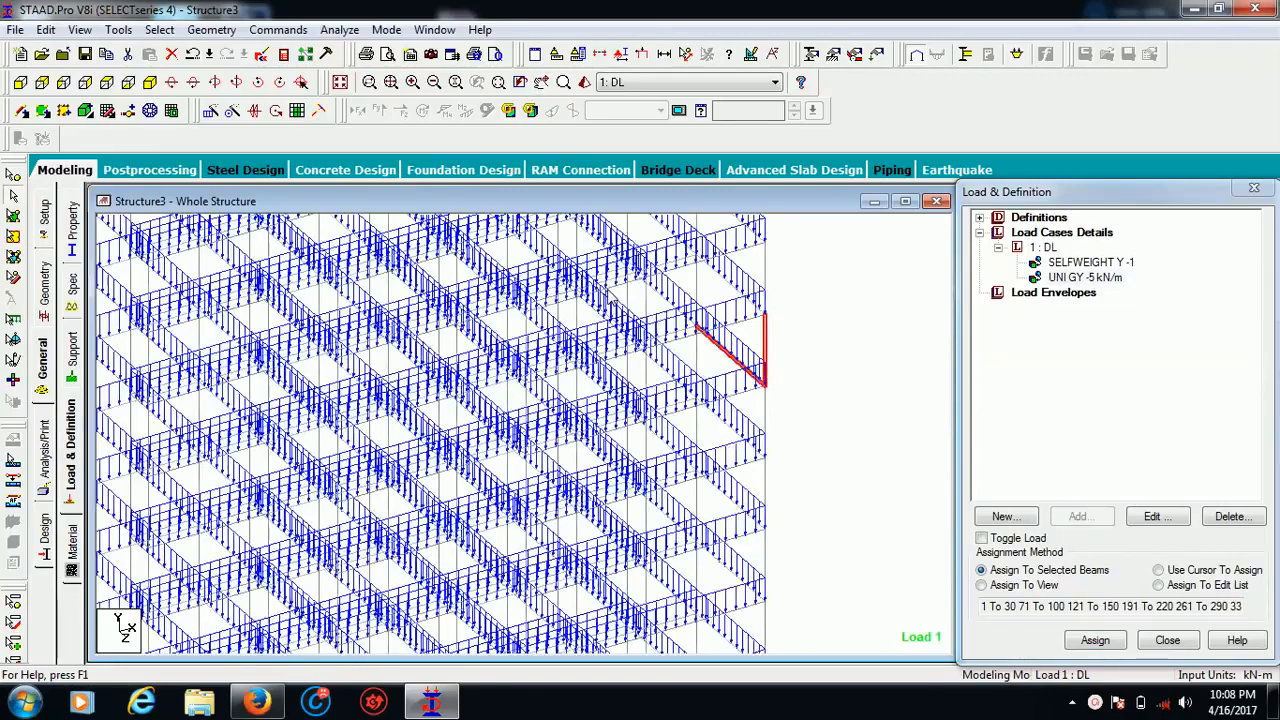
scroll(618, 288, down, 2)
scroll(766, 303, down, 1)
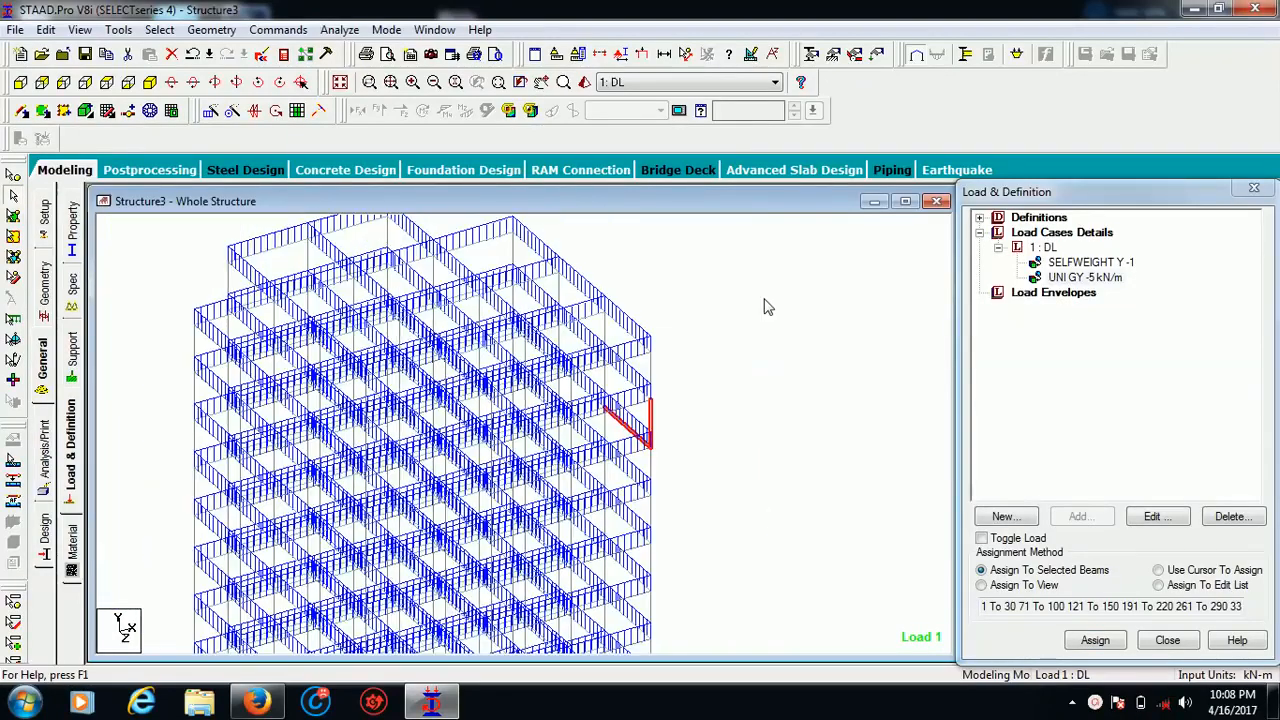
scroll(760, 343, down, 1)
scroll(798, 338, down, 1)
middle_drag(795, 385, 859, 305)
scroll(842, 300, down, 1)
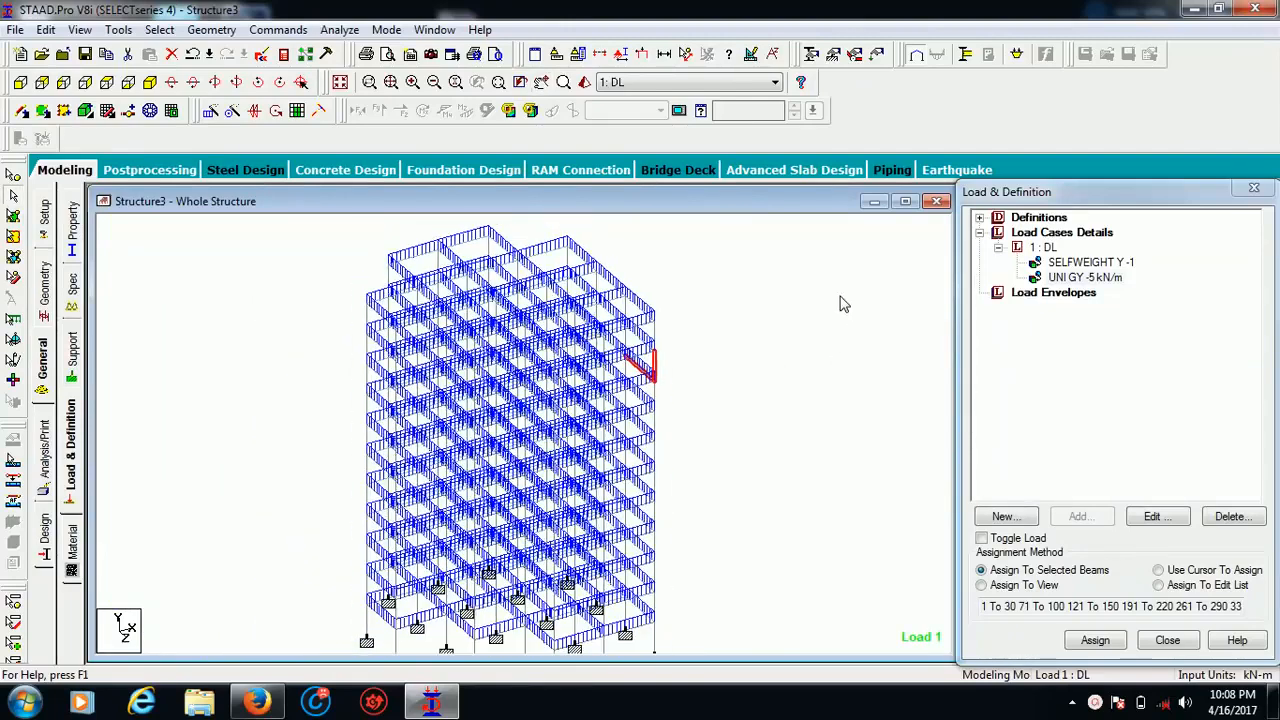
click(1044, 248)
click(1072, 515)
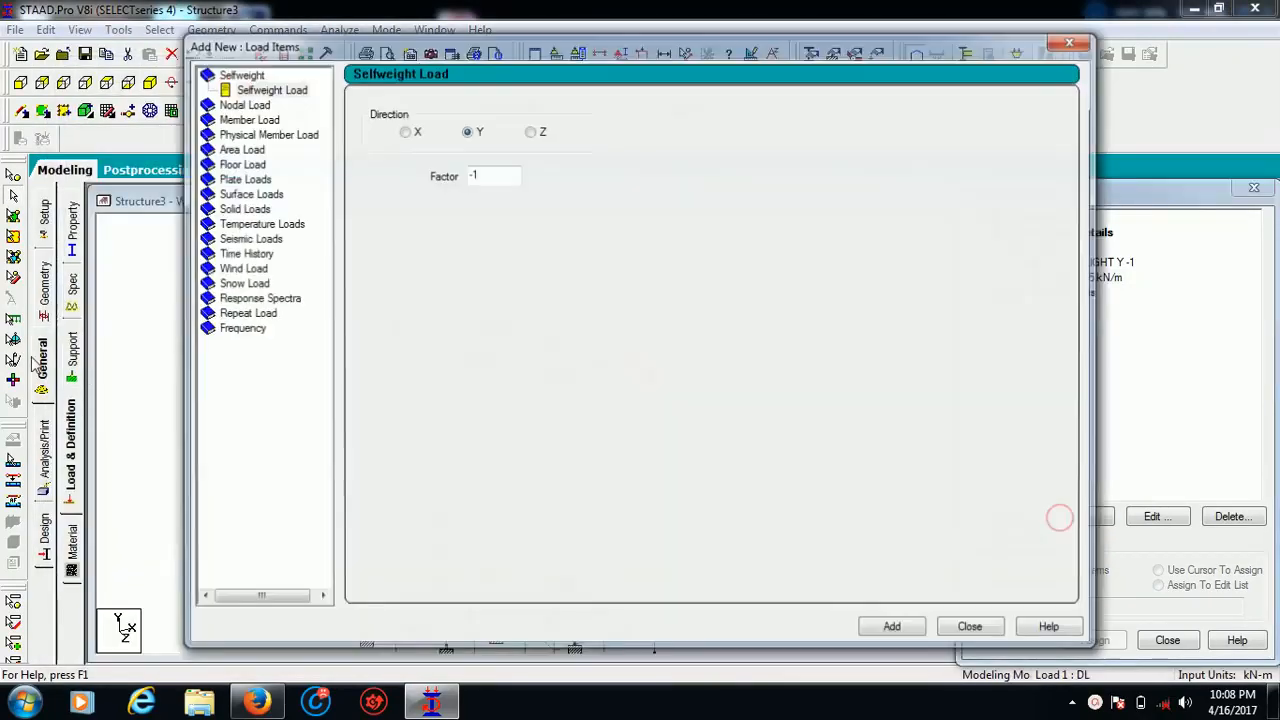
click(238, 179)
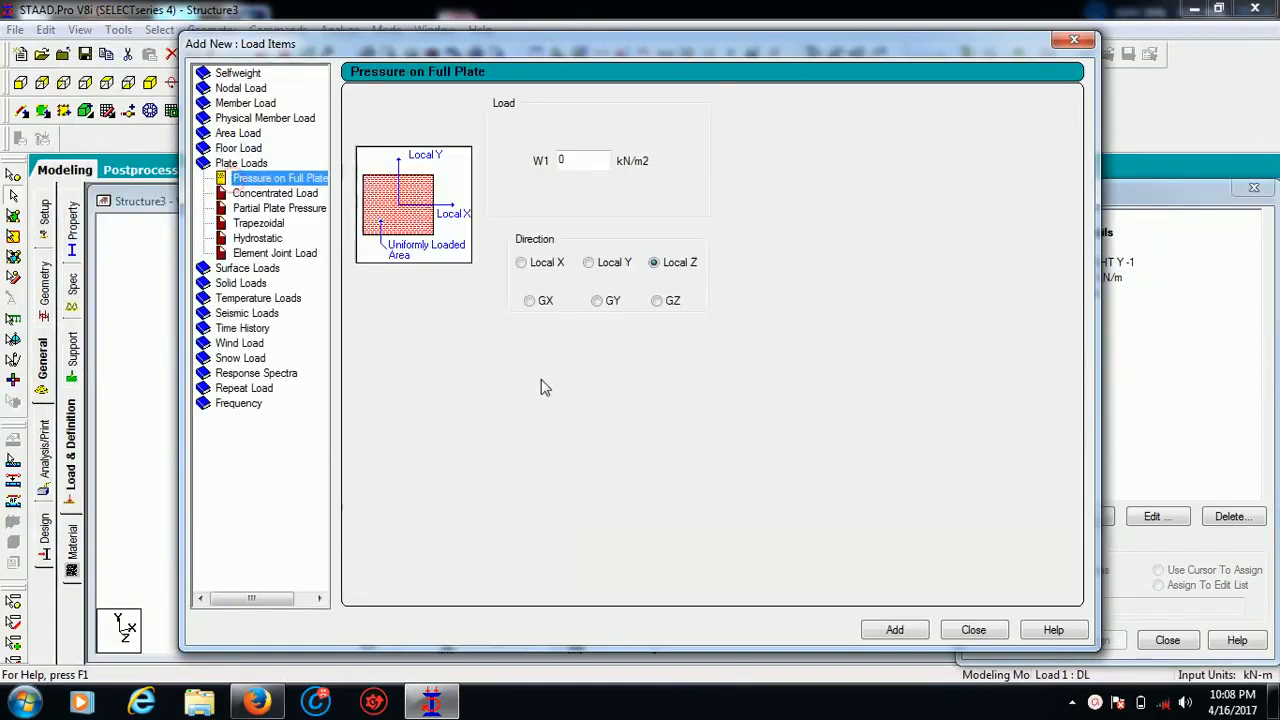
click(240, 149)
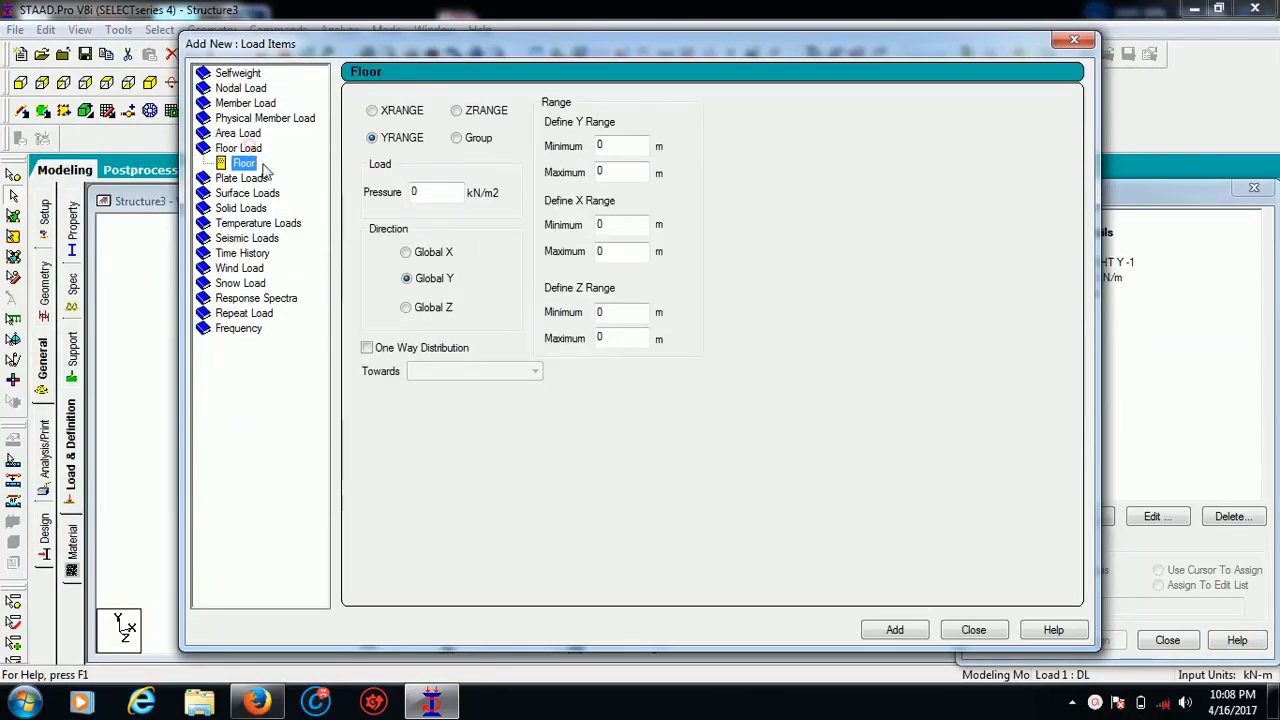
double_click(422, 194)
text(-5)
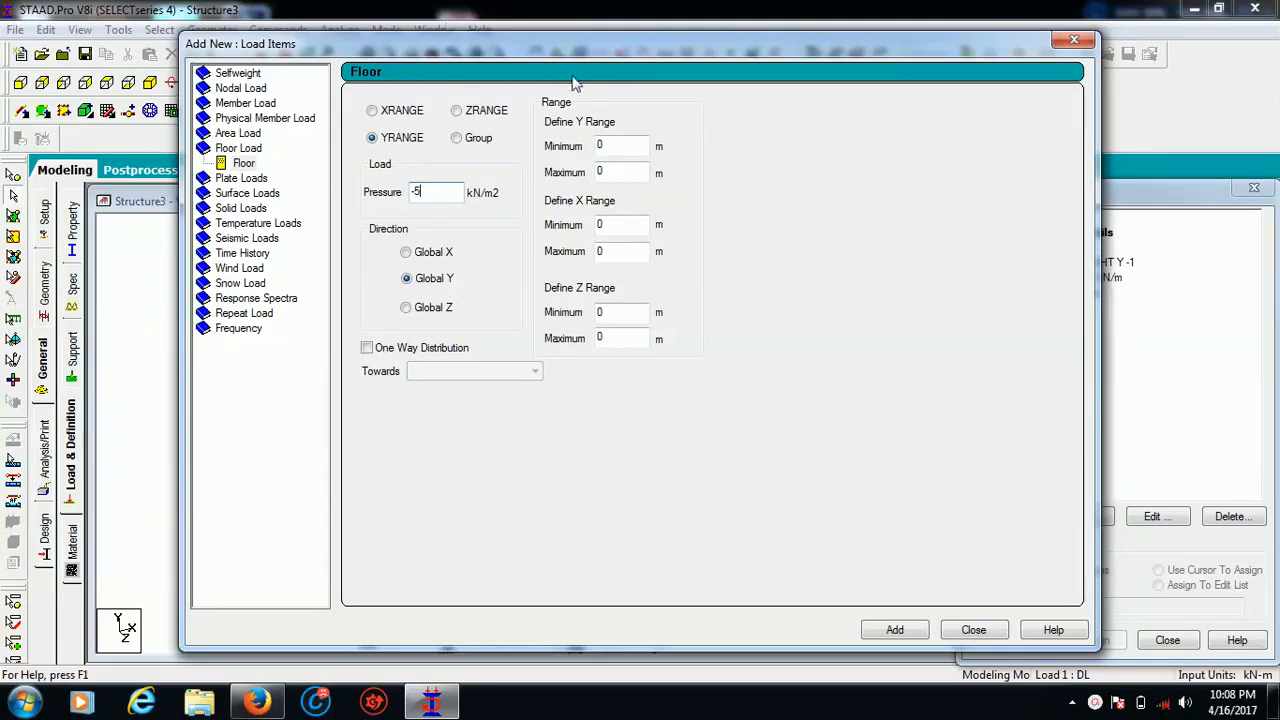
double_click(616, 170)
click(1071, 42)
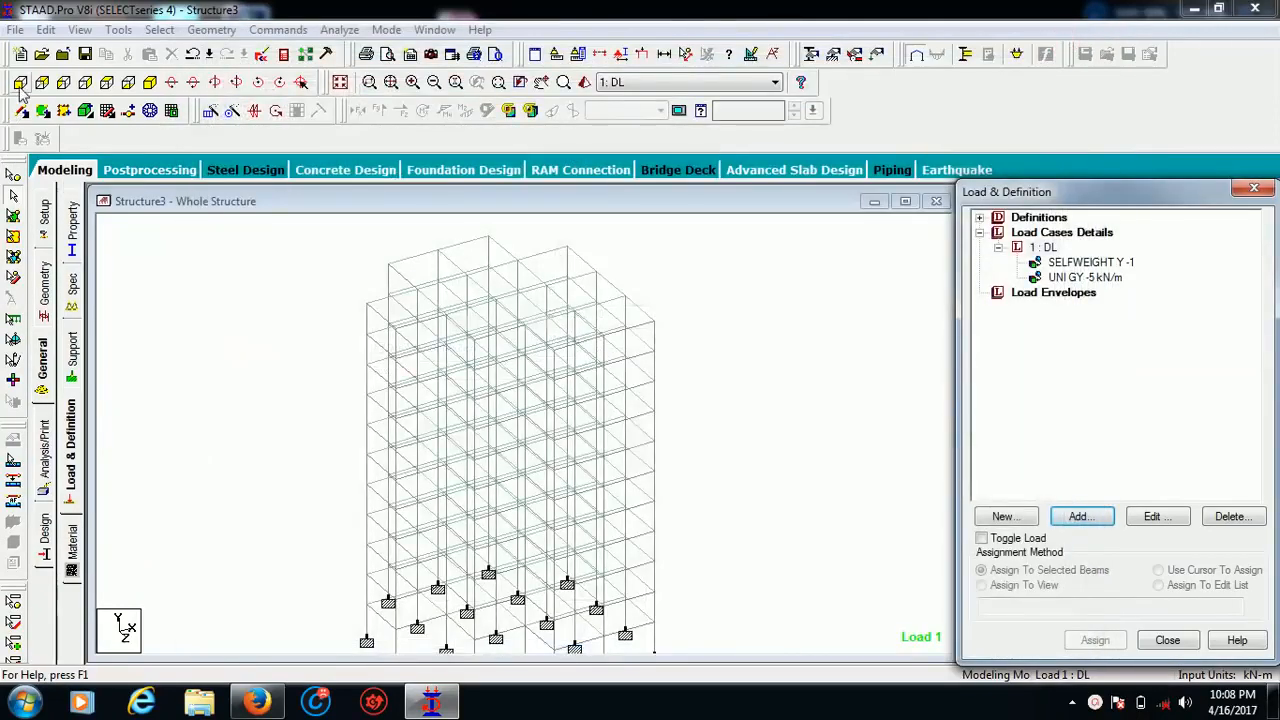
Measure the building's full height in the front view, from an outer column's base node to the roof node above it
click(20, 88)
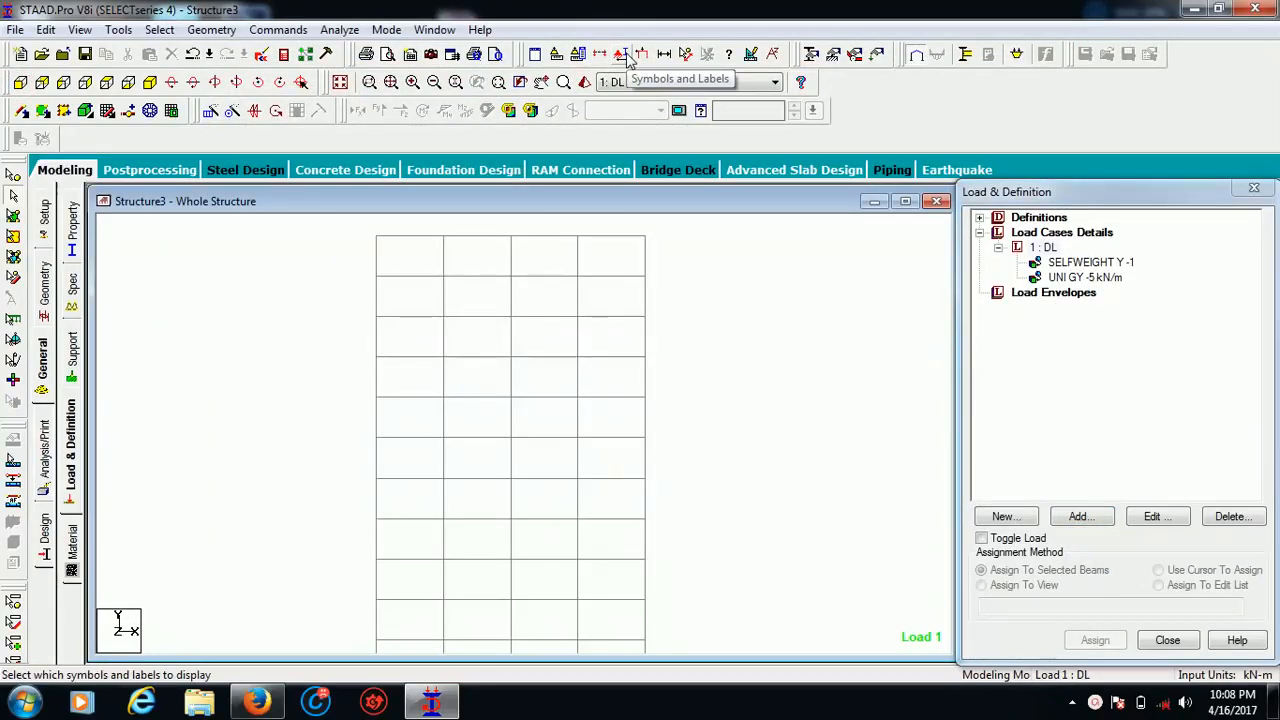
click(690, 55)
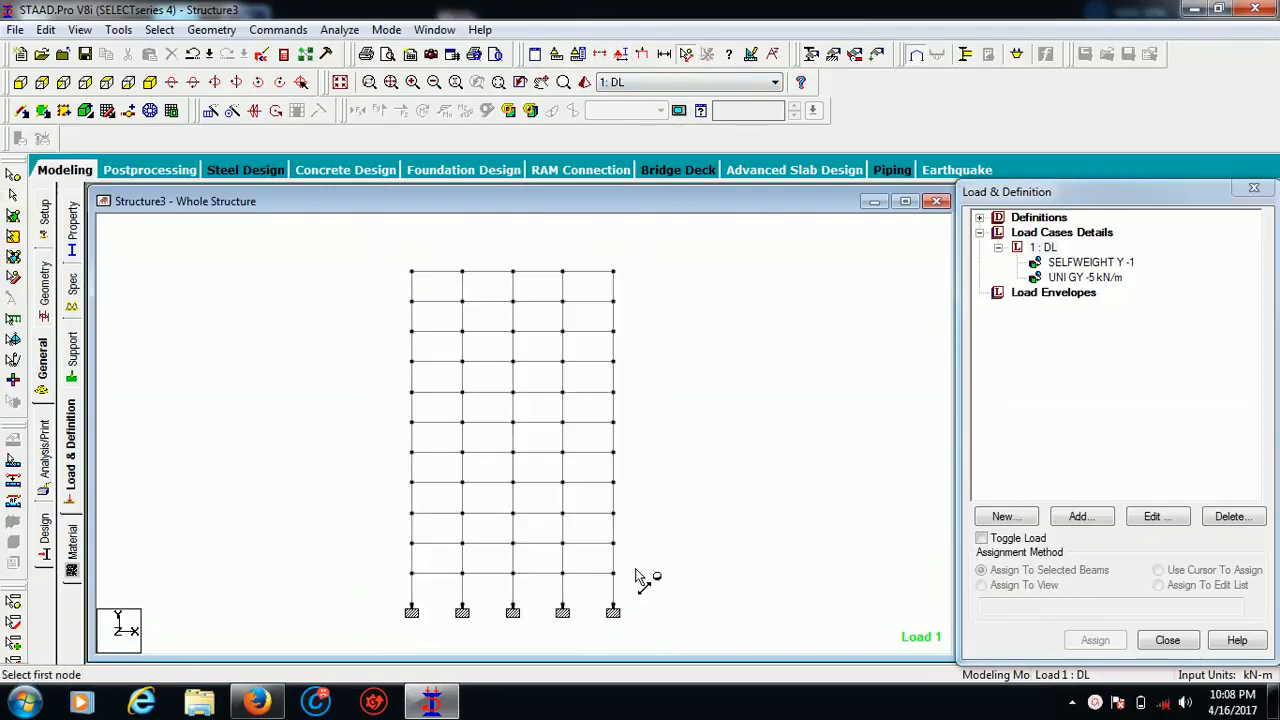
click(614, 607)
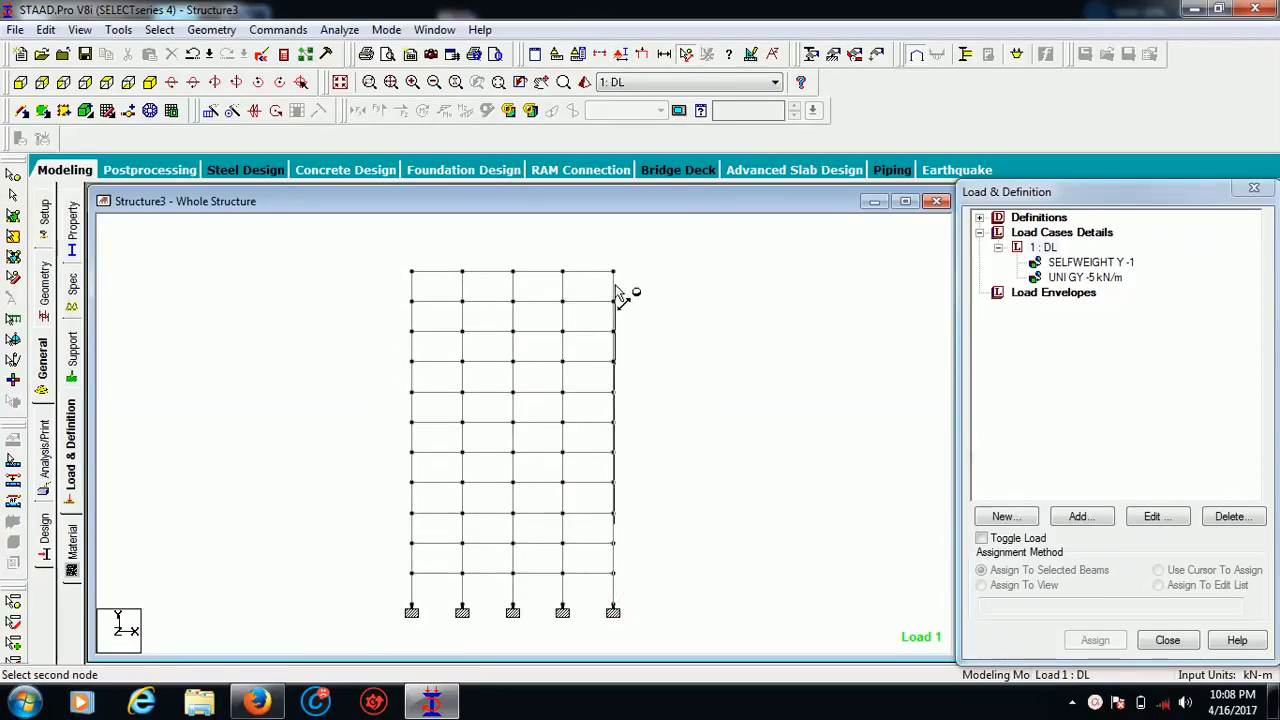
click(615, 272)
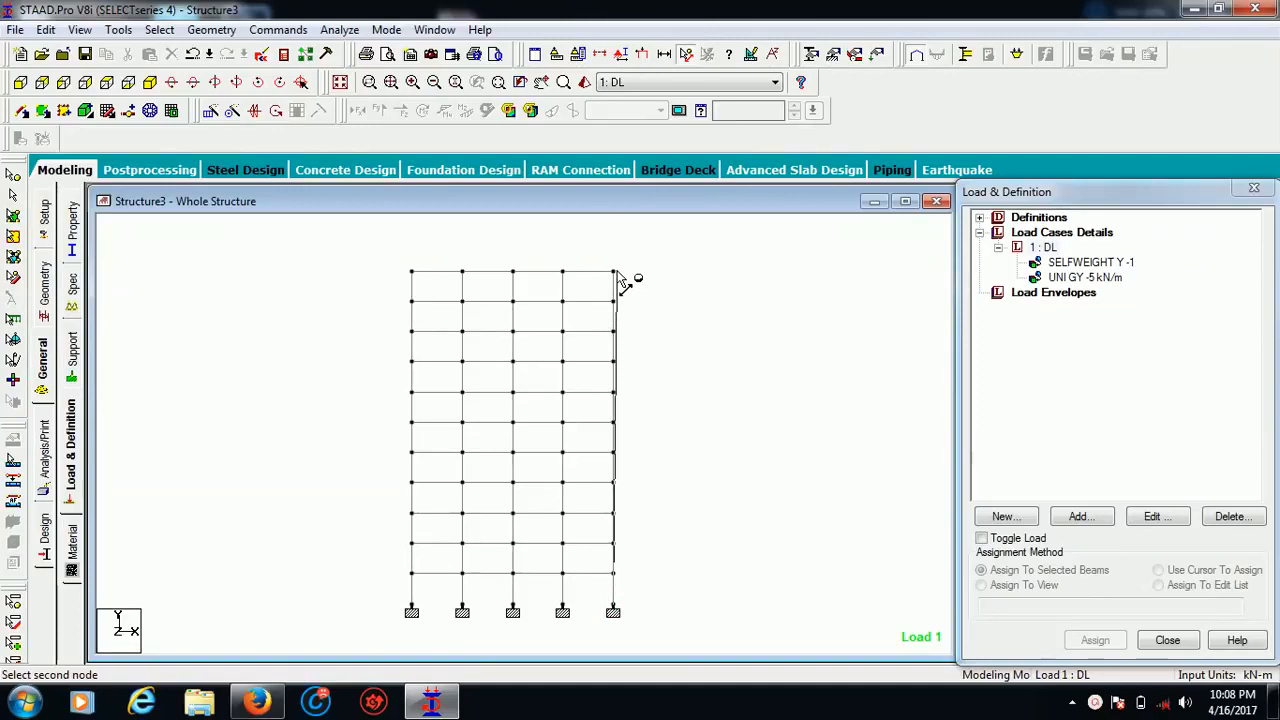
click(618, 276)
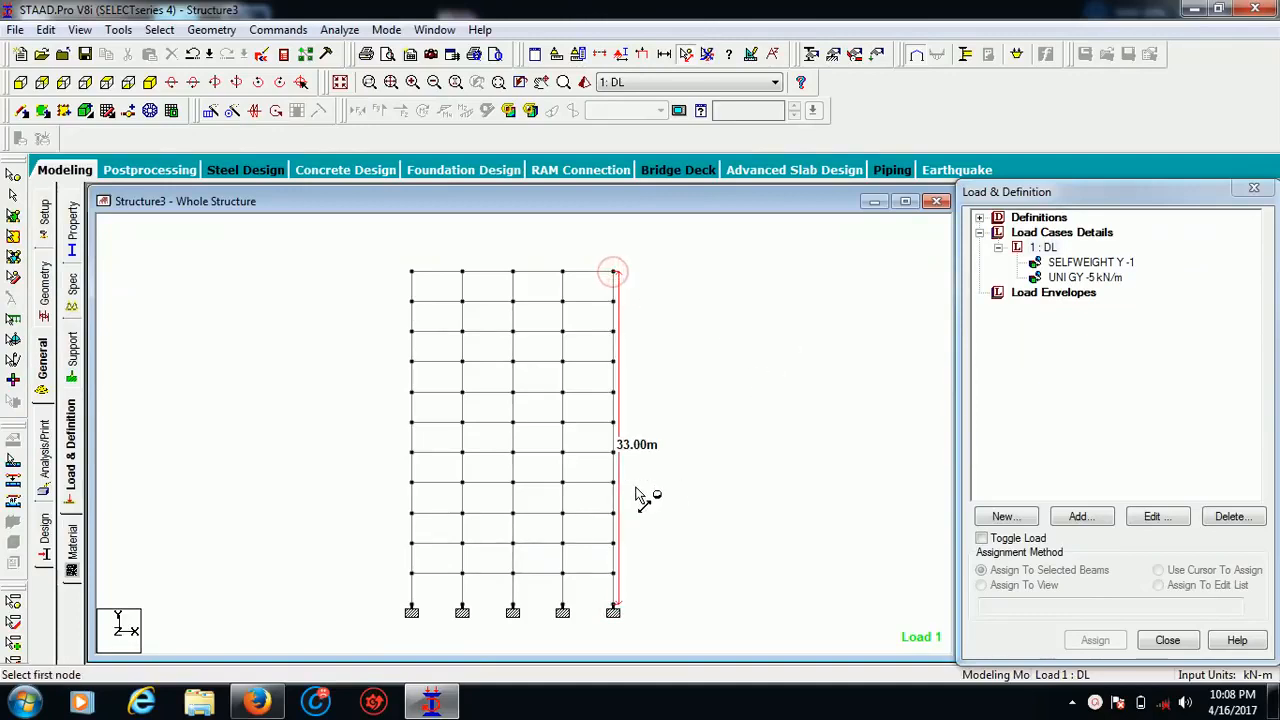
scroll(650, 490, up, 2)
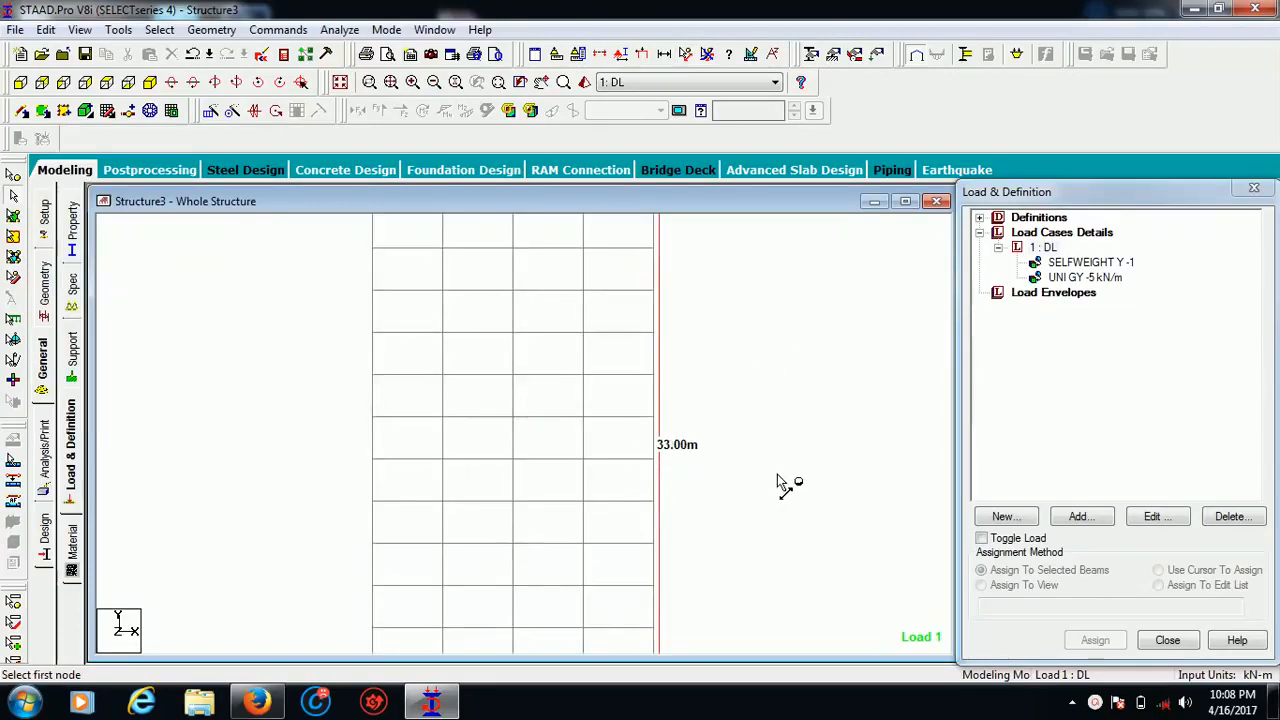
scroll(786, 486, down, 4)
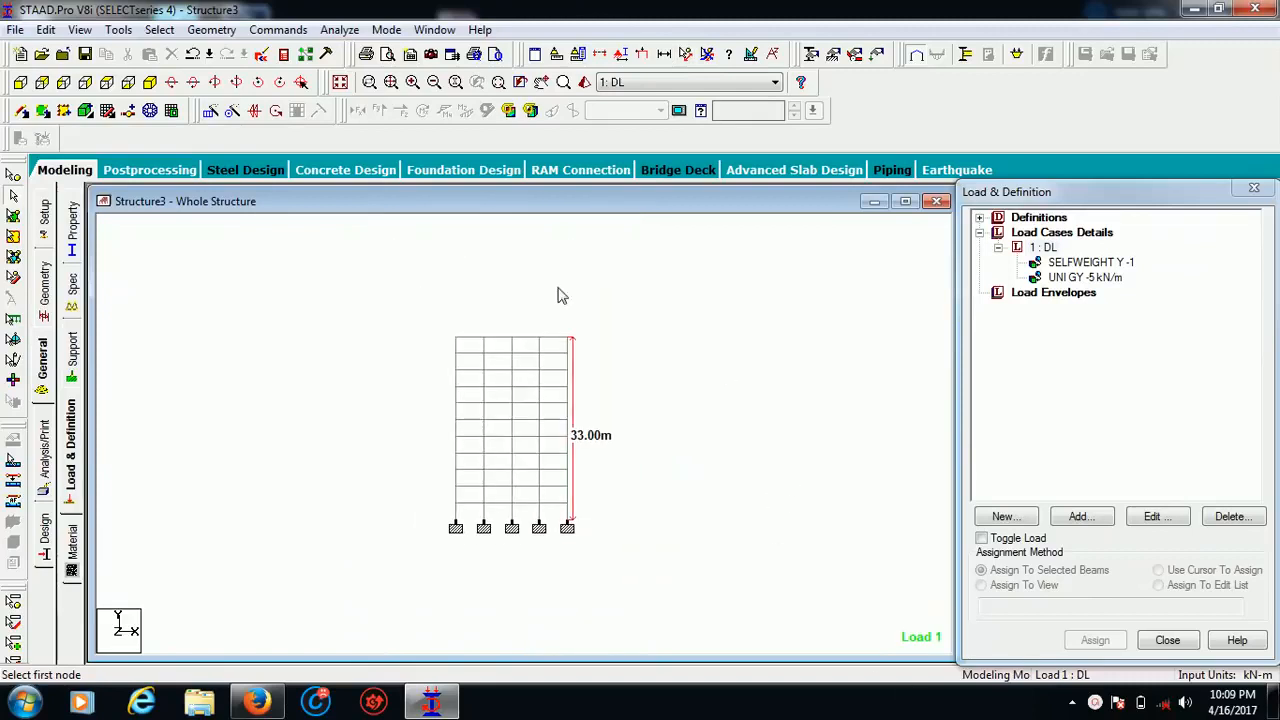
click(150, 82)
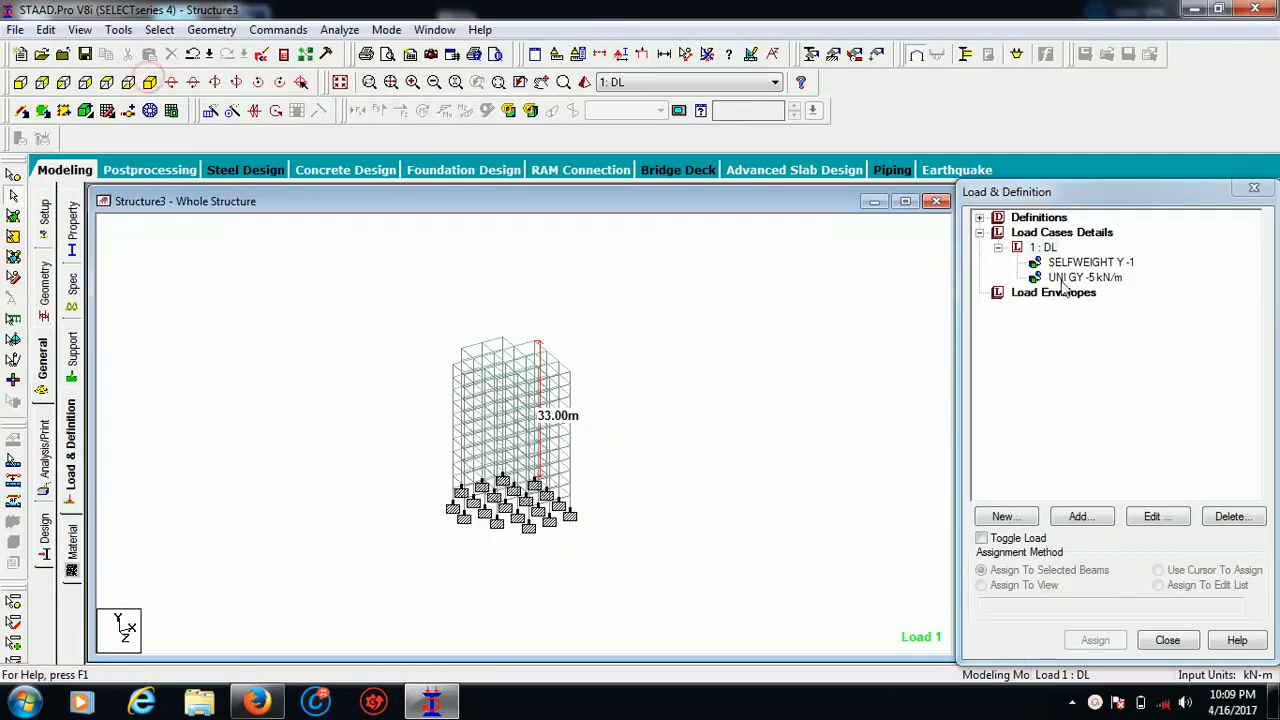
Add a floor load of -5 kN/m2 in global Y over the Y range 0 to 30 m to the DL load case
click(1047, 248)
click(1092, 522)
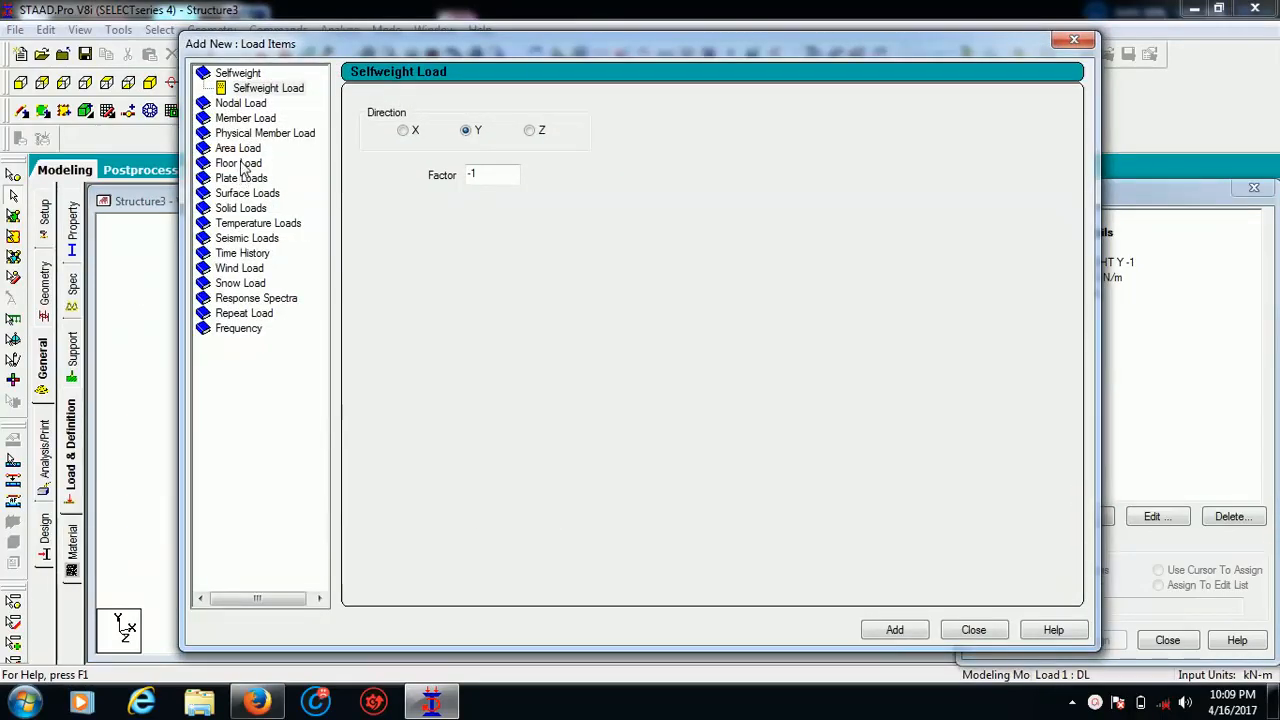
click(240, 163)
click(428, 191)
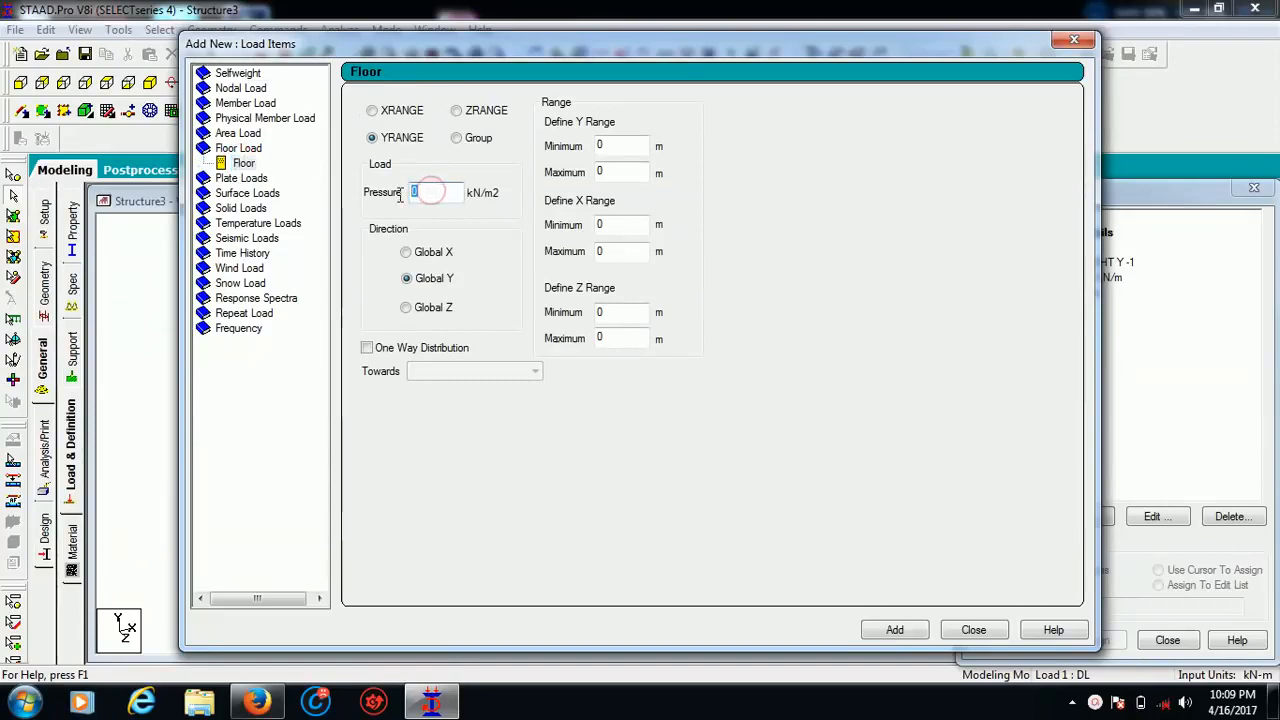
text(-5)
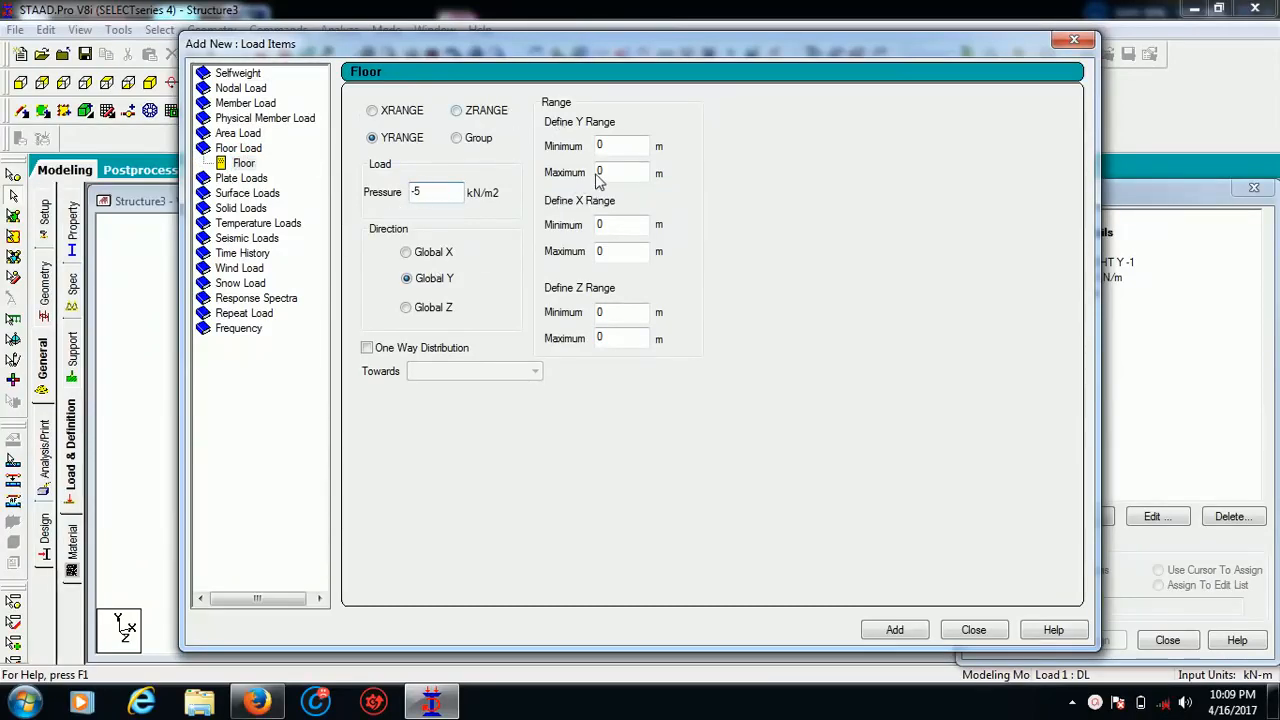
drag(618, 170, 572, 171)
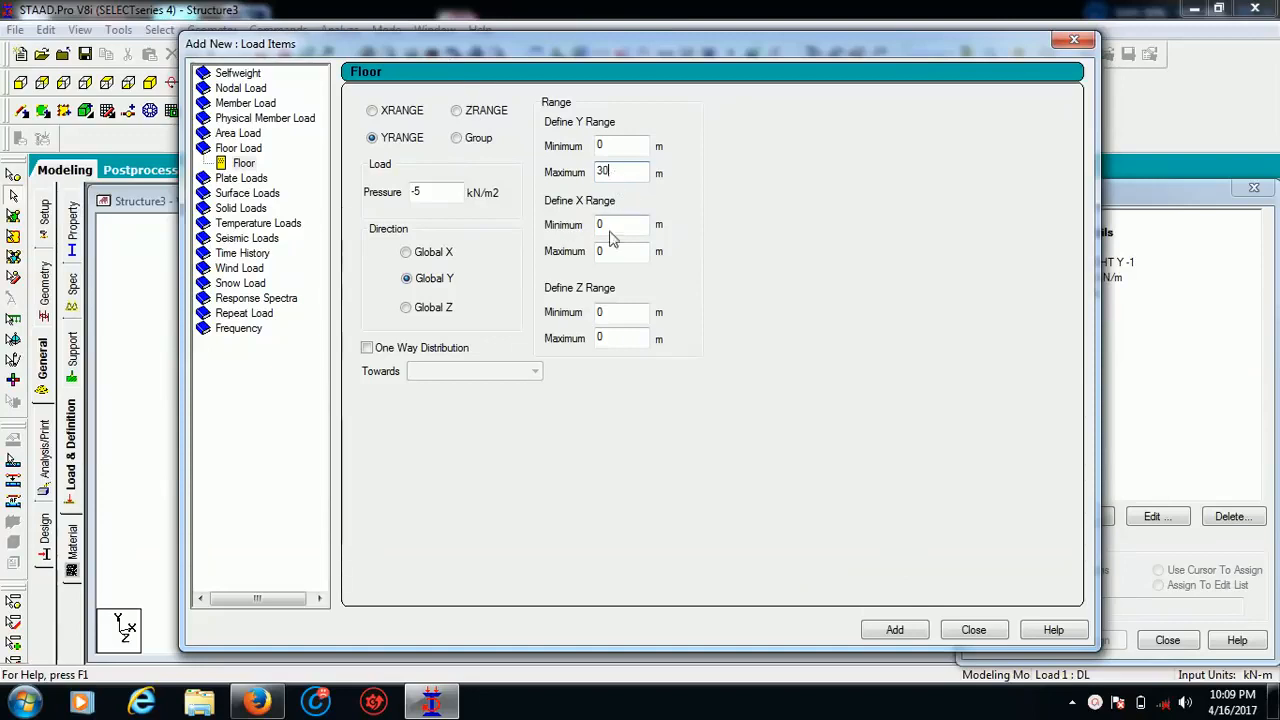
click(895, 630)
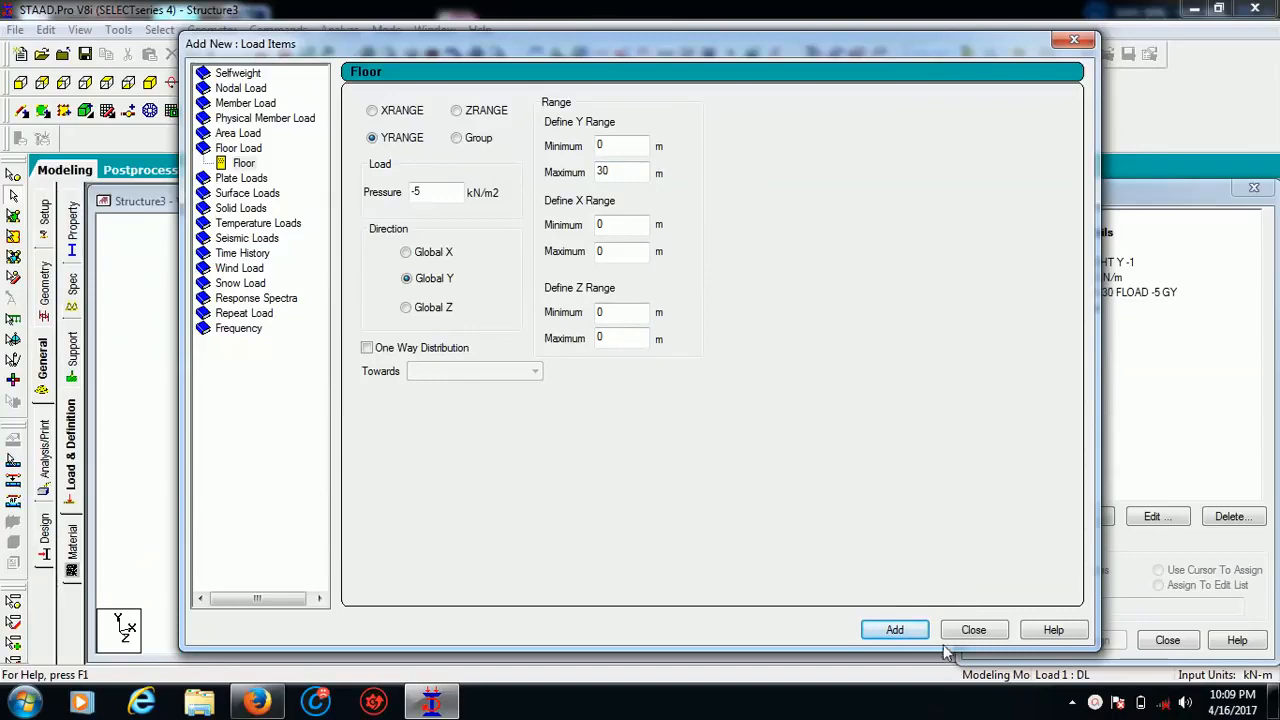
click(970, 630)
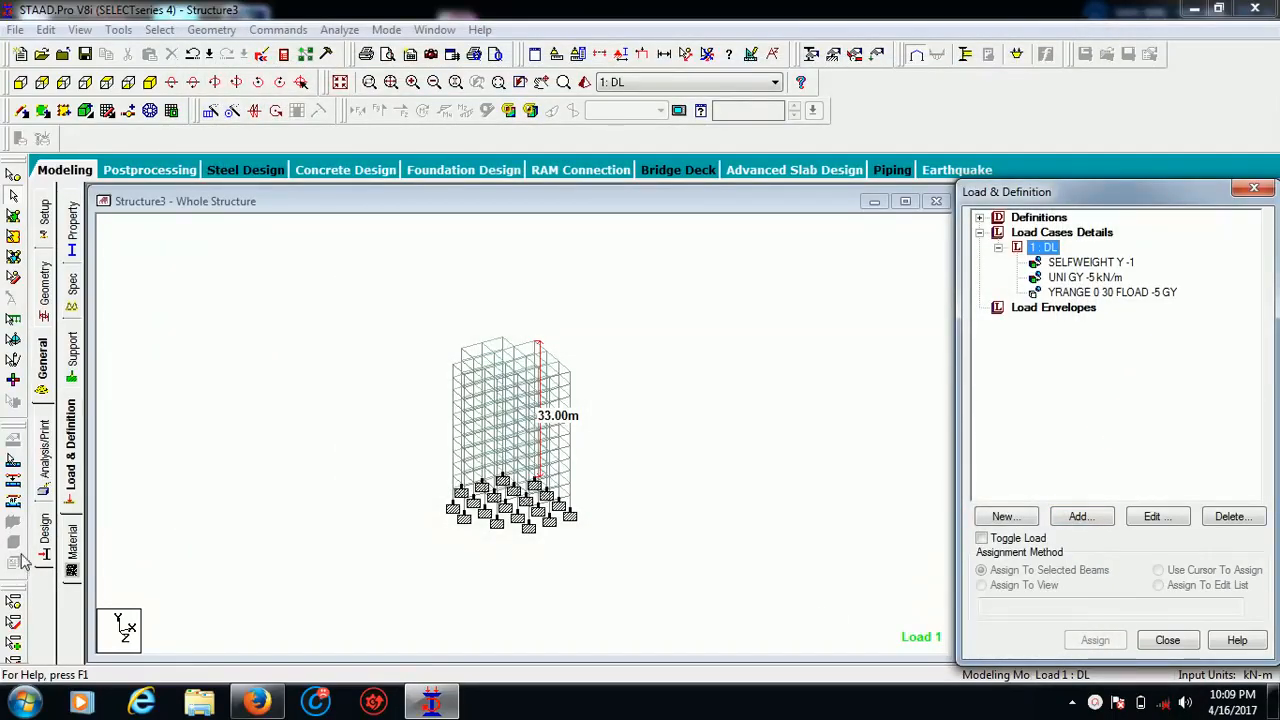
Add a Perform Analysis command with the No Print option
click(43, 470)
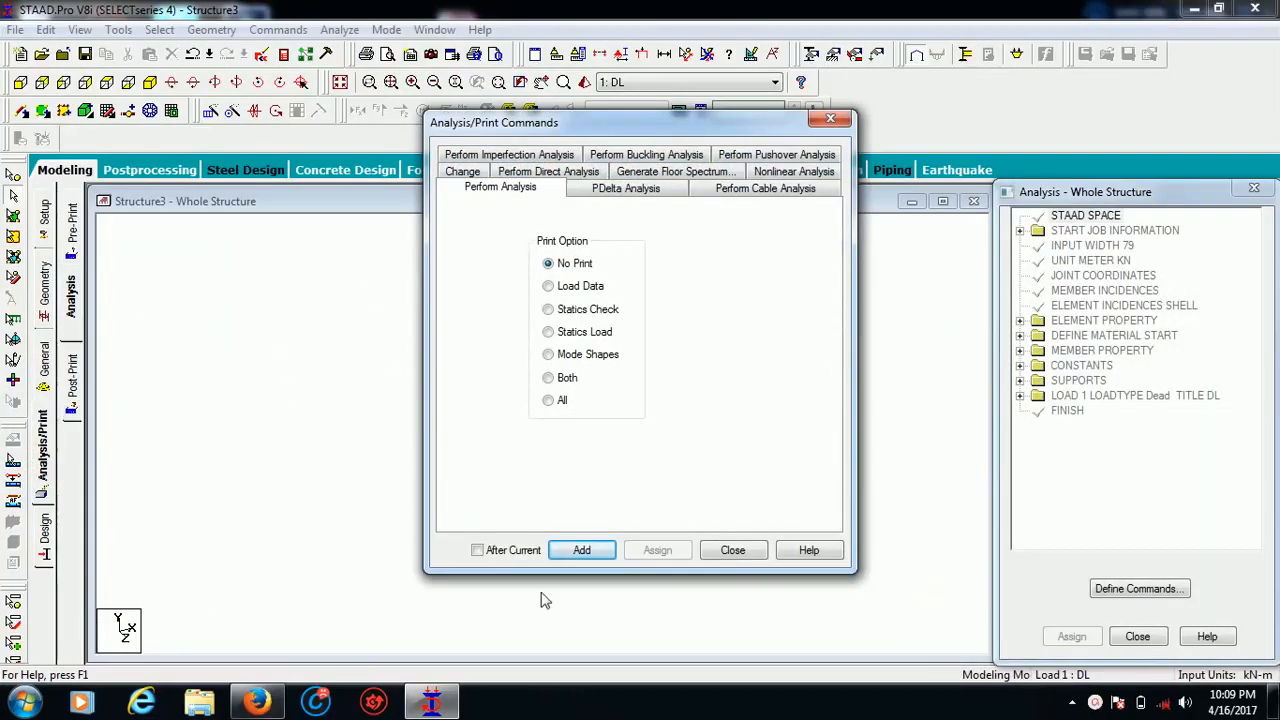
click(584, 556)
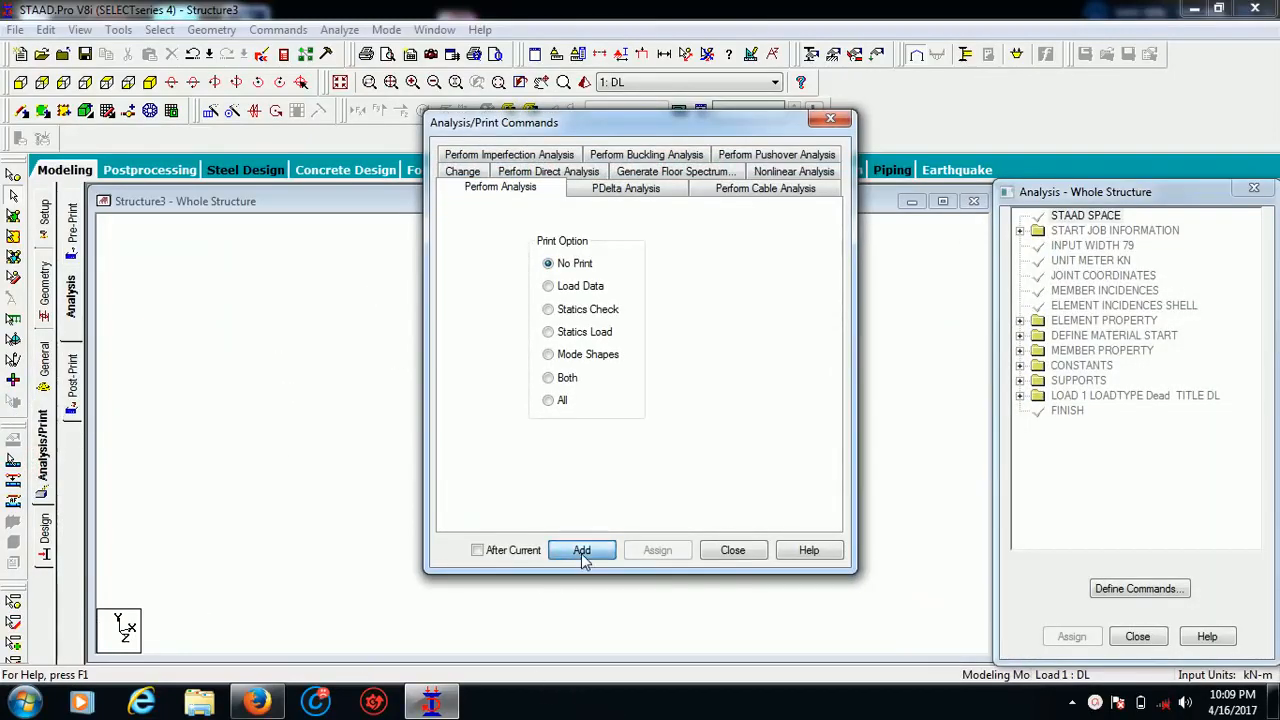
click(740, 555)
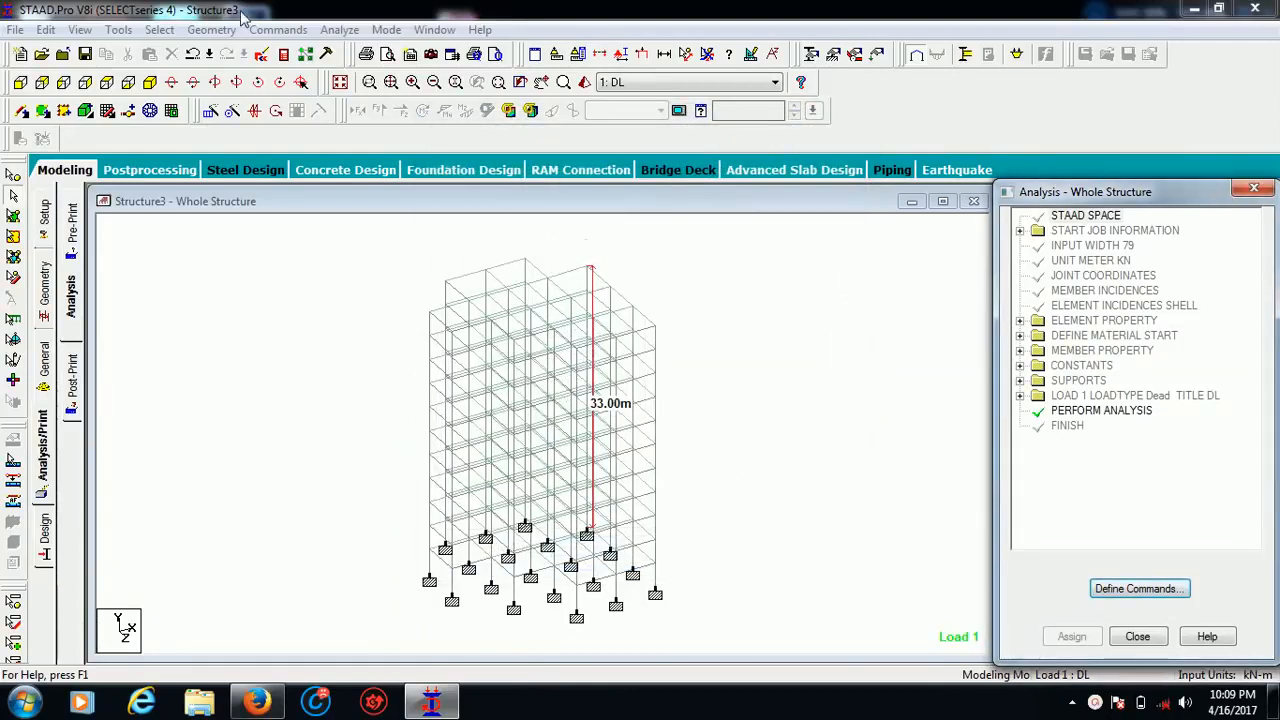
Run the analysis and go to post-processing mode with the DL load case selected for the results
click(339, 29)
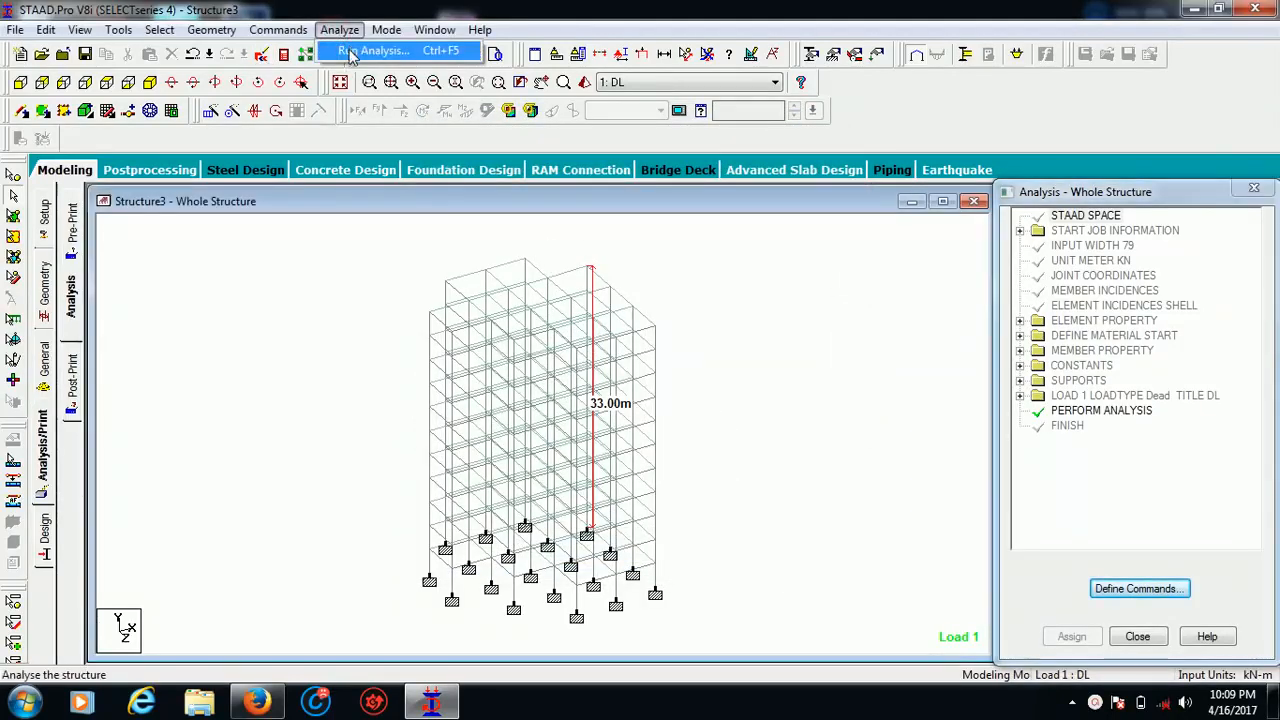
click(352, 50)
click(554, 382)
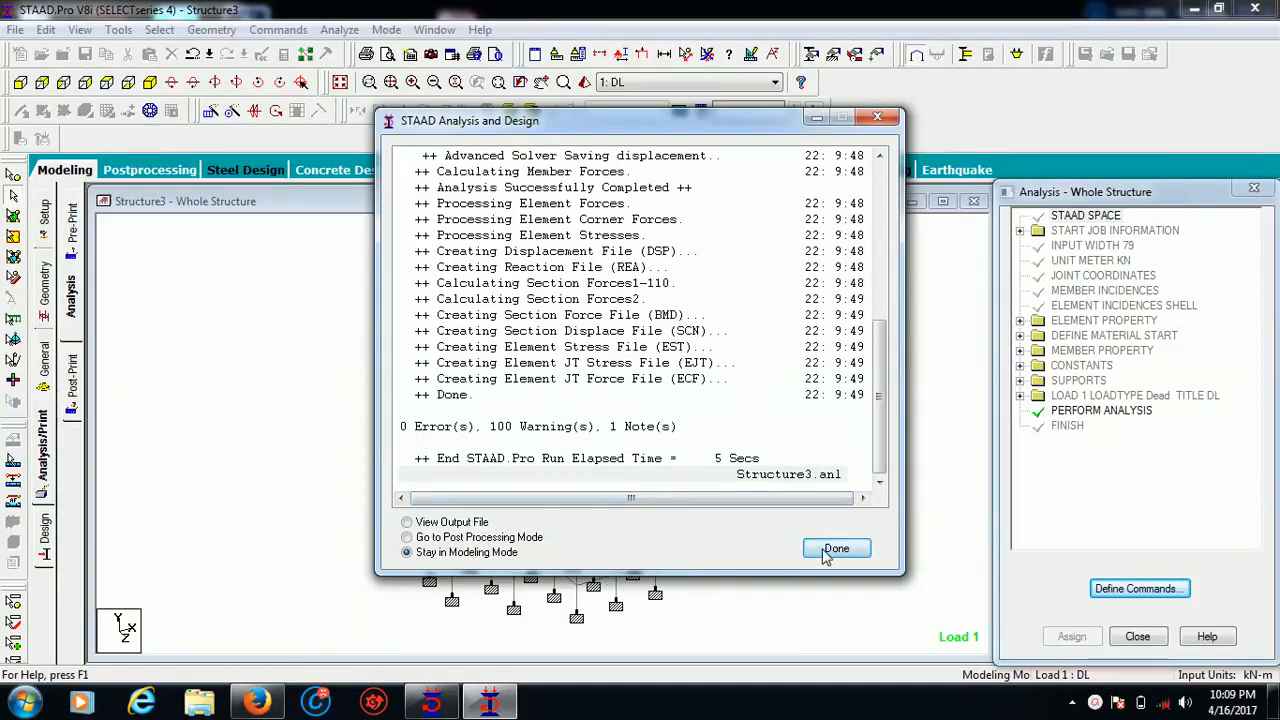
click(407, 537)
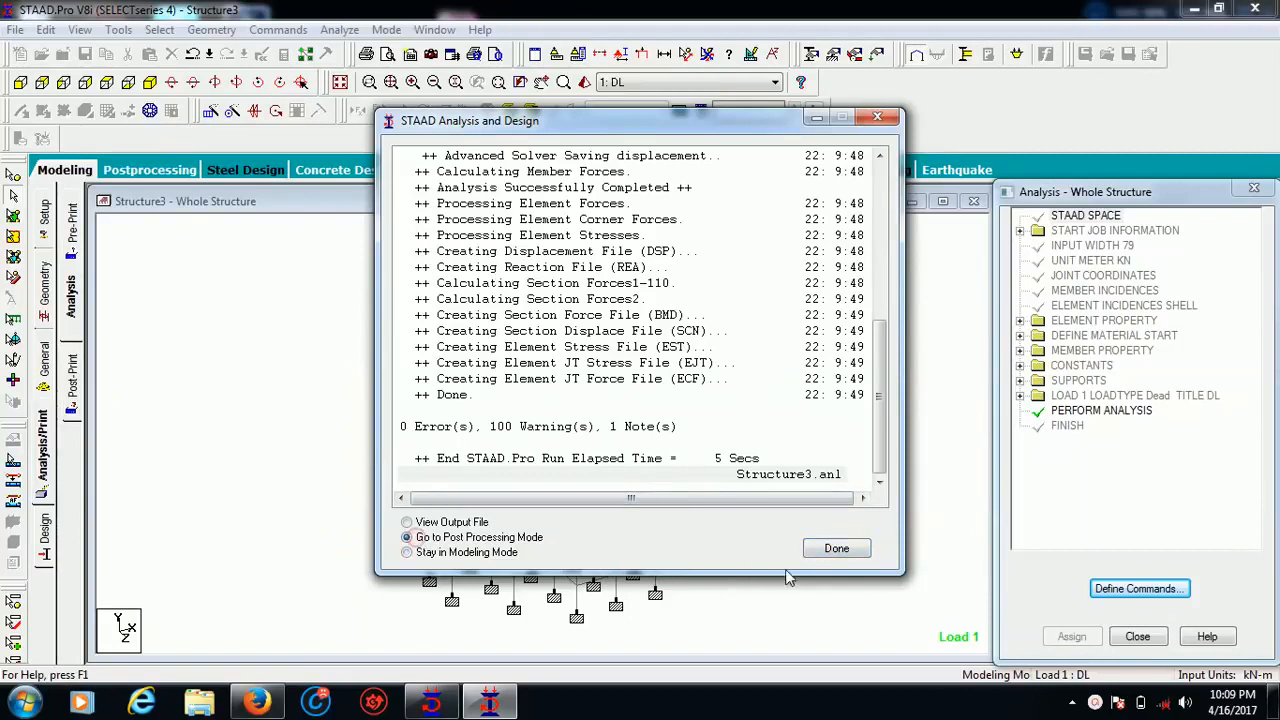
click(829, 548)
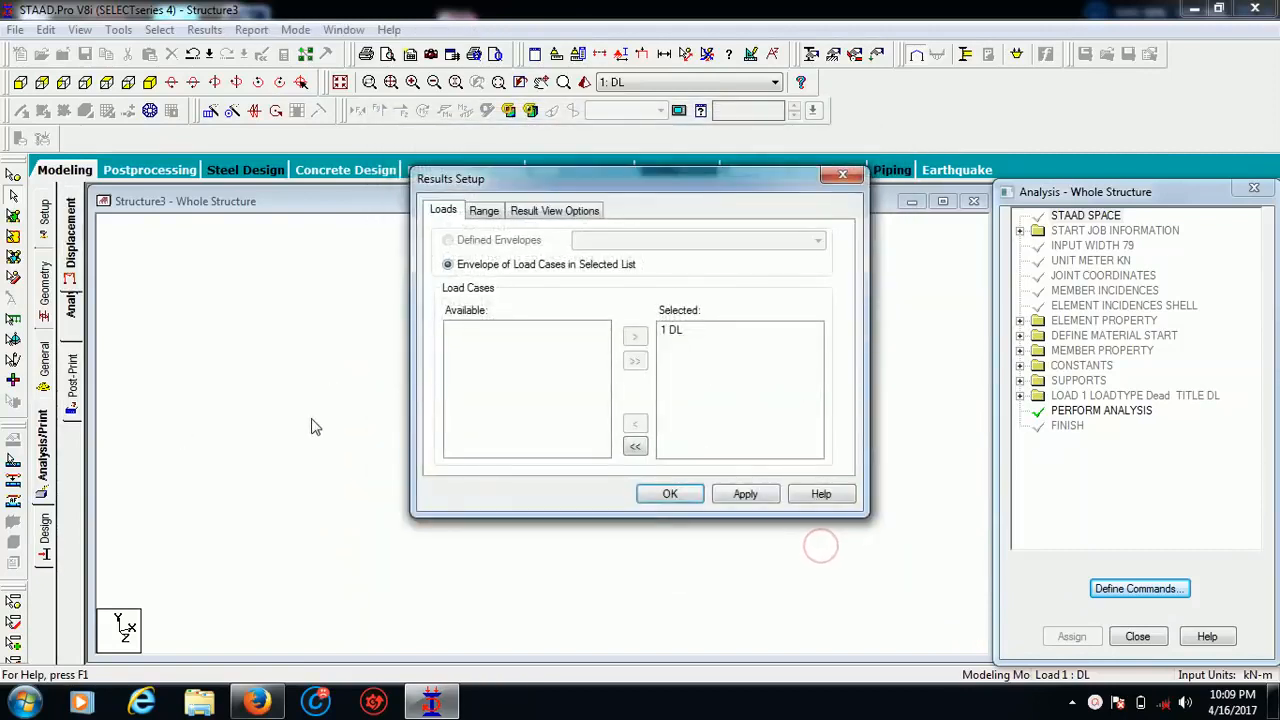
click(669, 493)
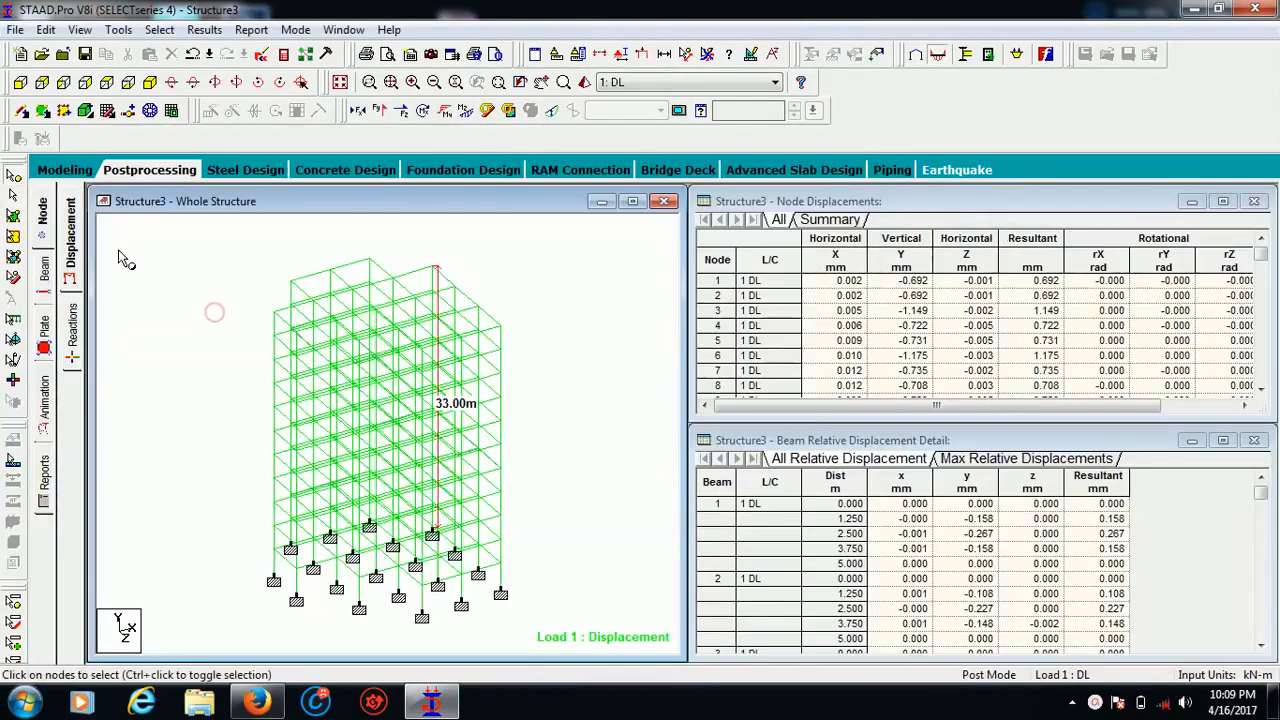
Review the beam force results and the plate stress results, leaving the plate stress contour settings unapplied
click(42, 280)
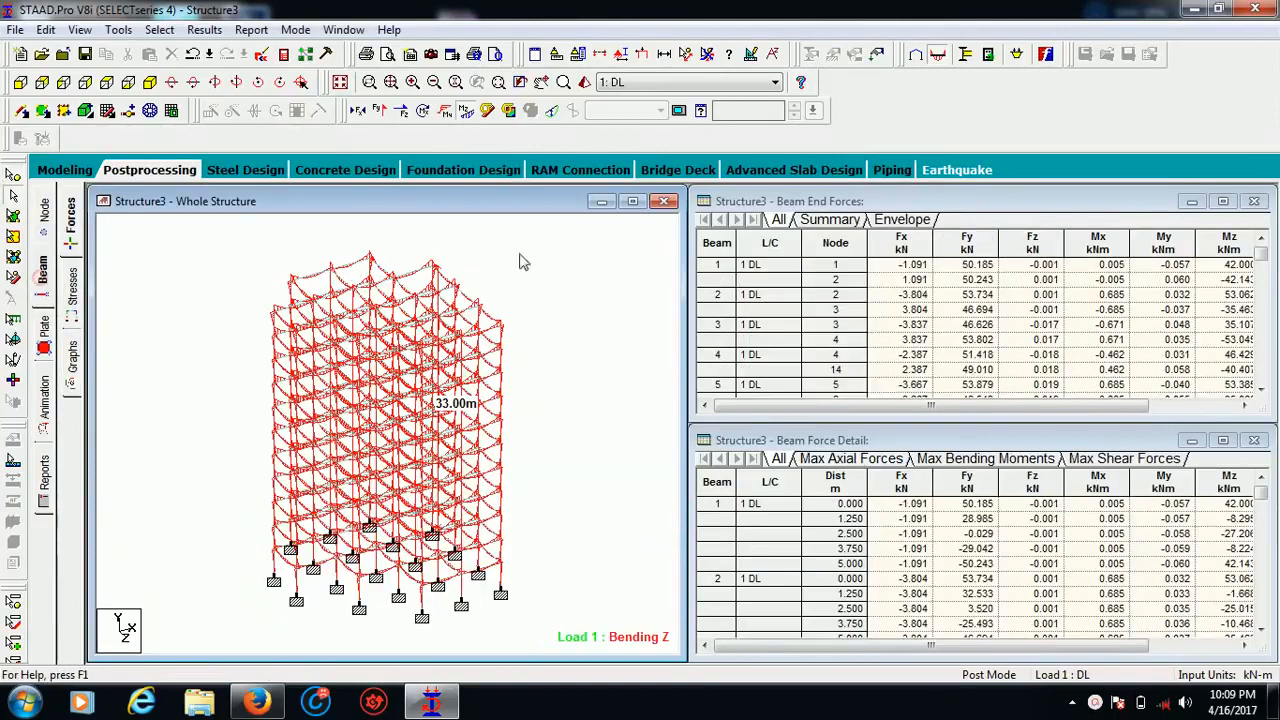
click(44, 340)
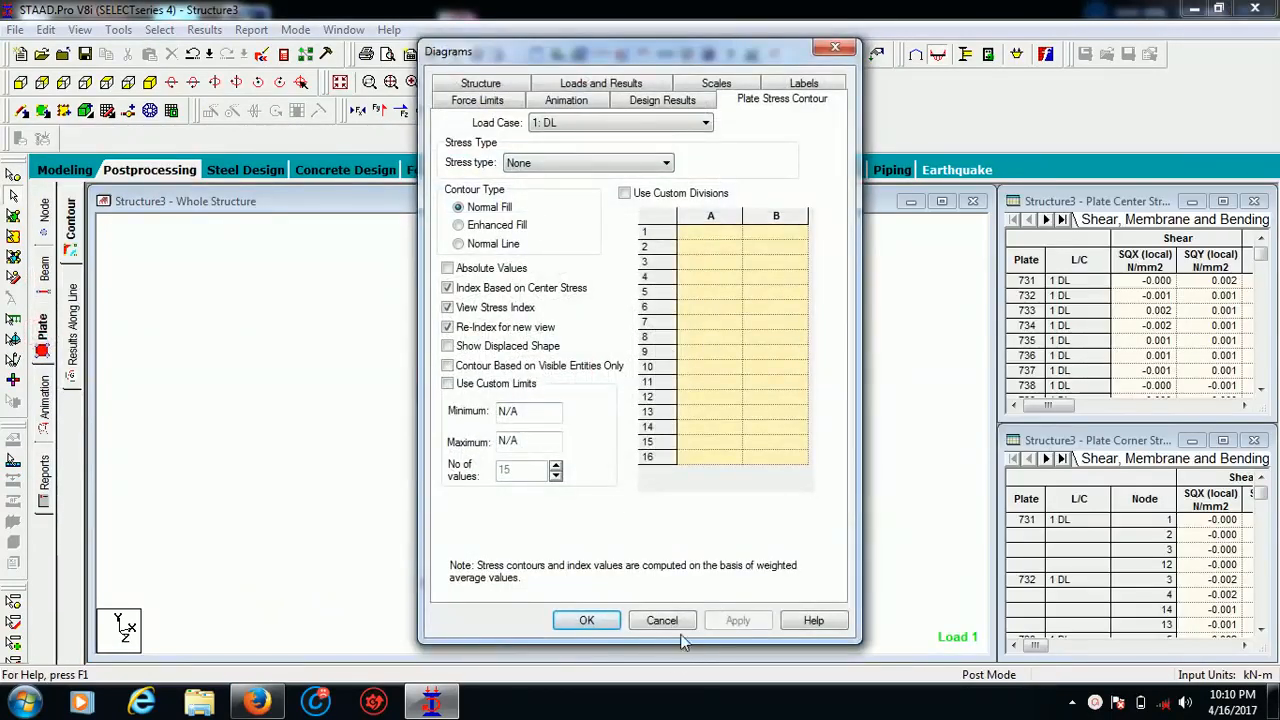
click(645, 619)
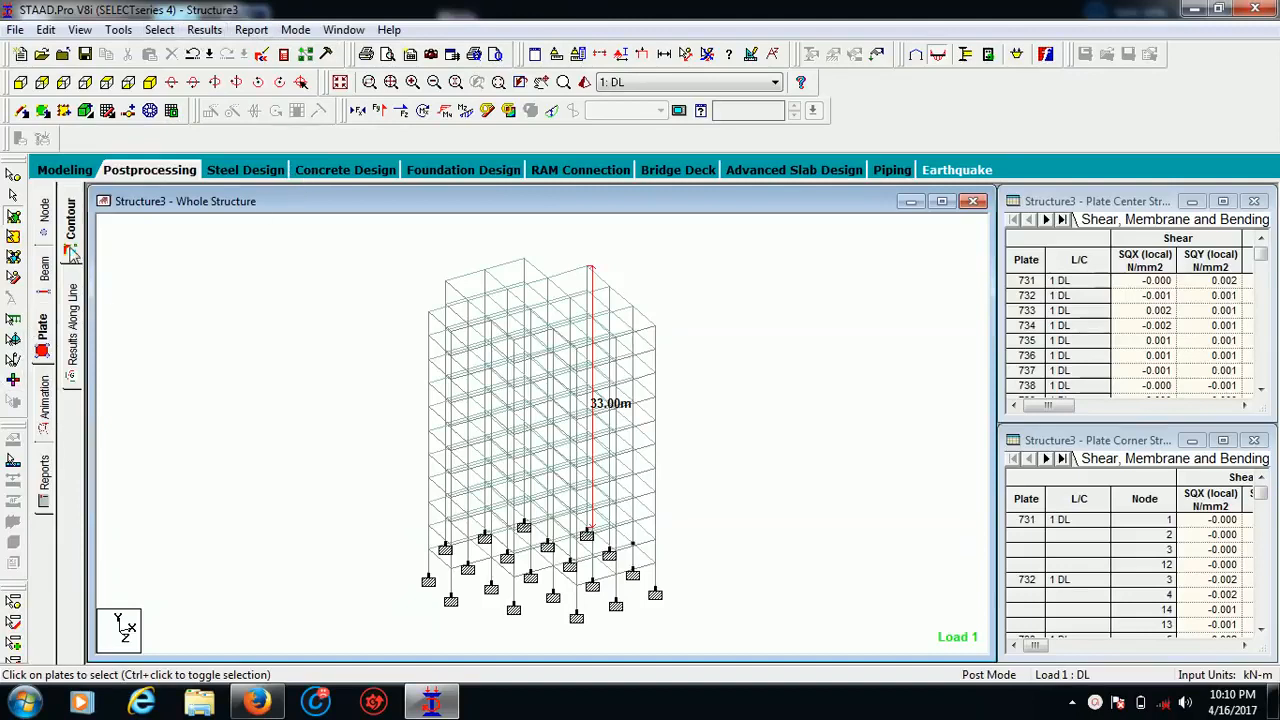
Return to modeling mode and set the concrete design code to IS456
click(50, 170)
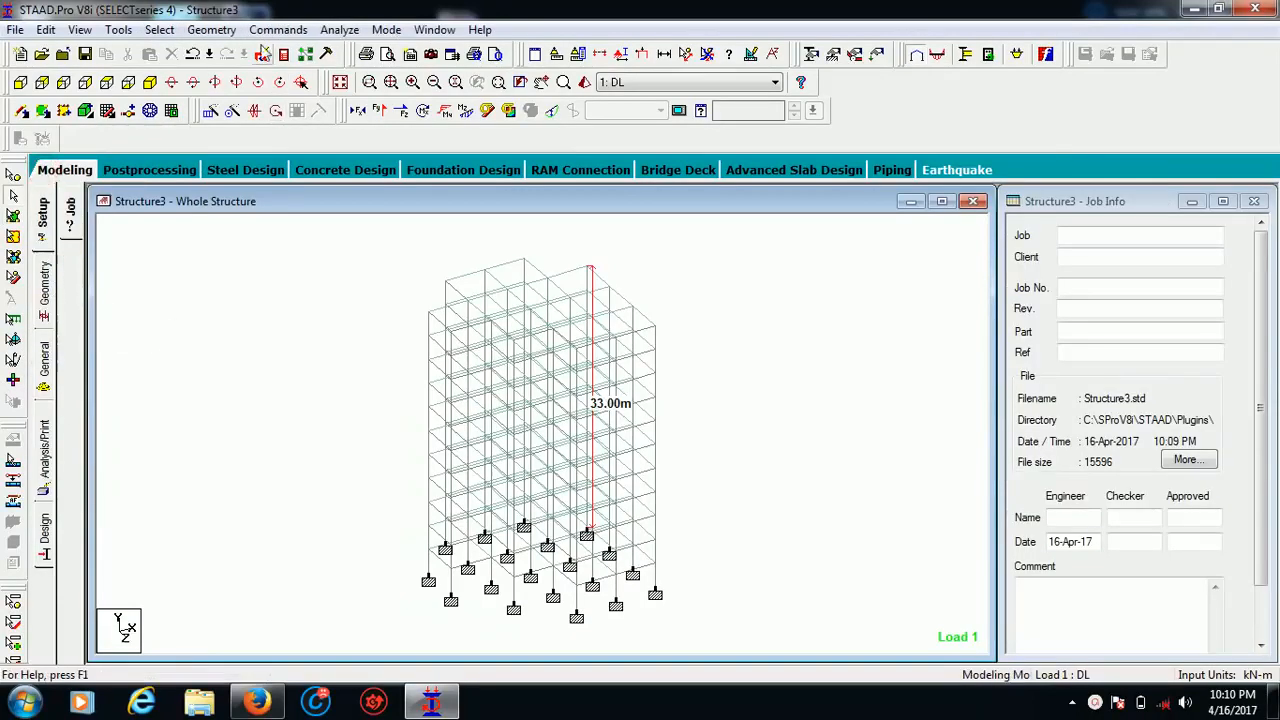
click(278, 30)
mouse_move(390, 306)
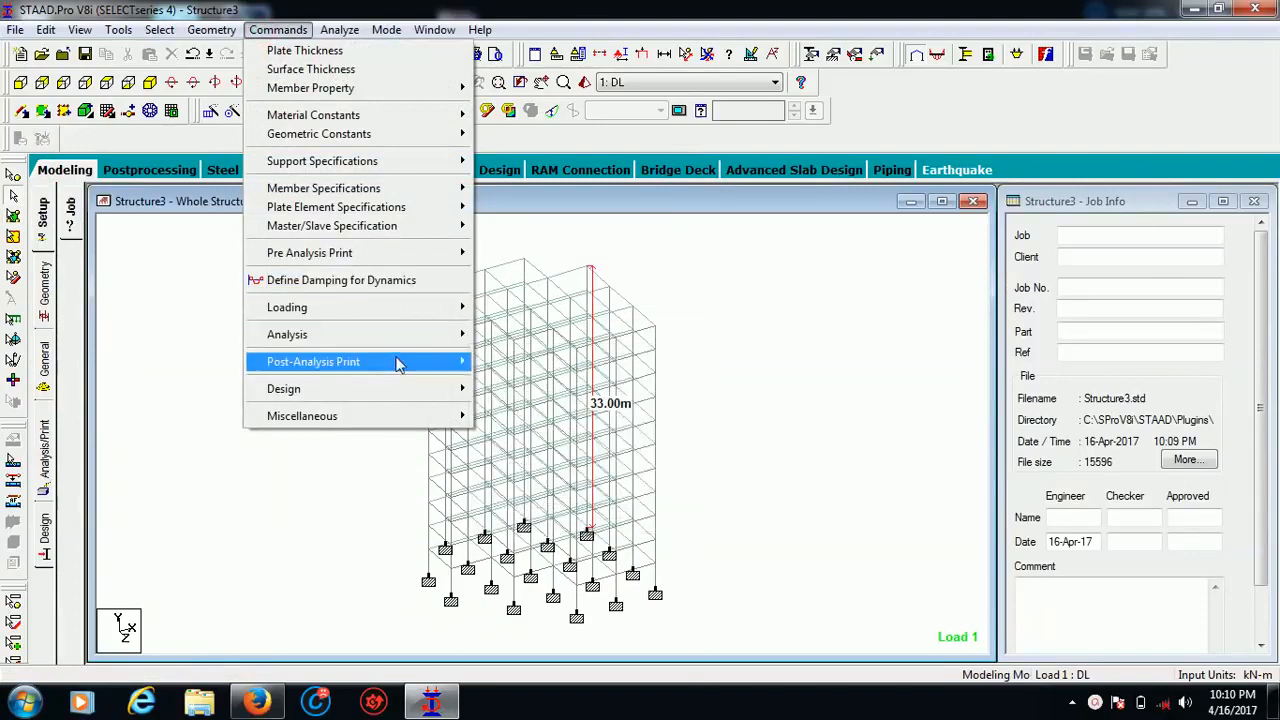
mouse_move(403, 393)
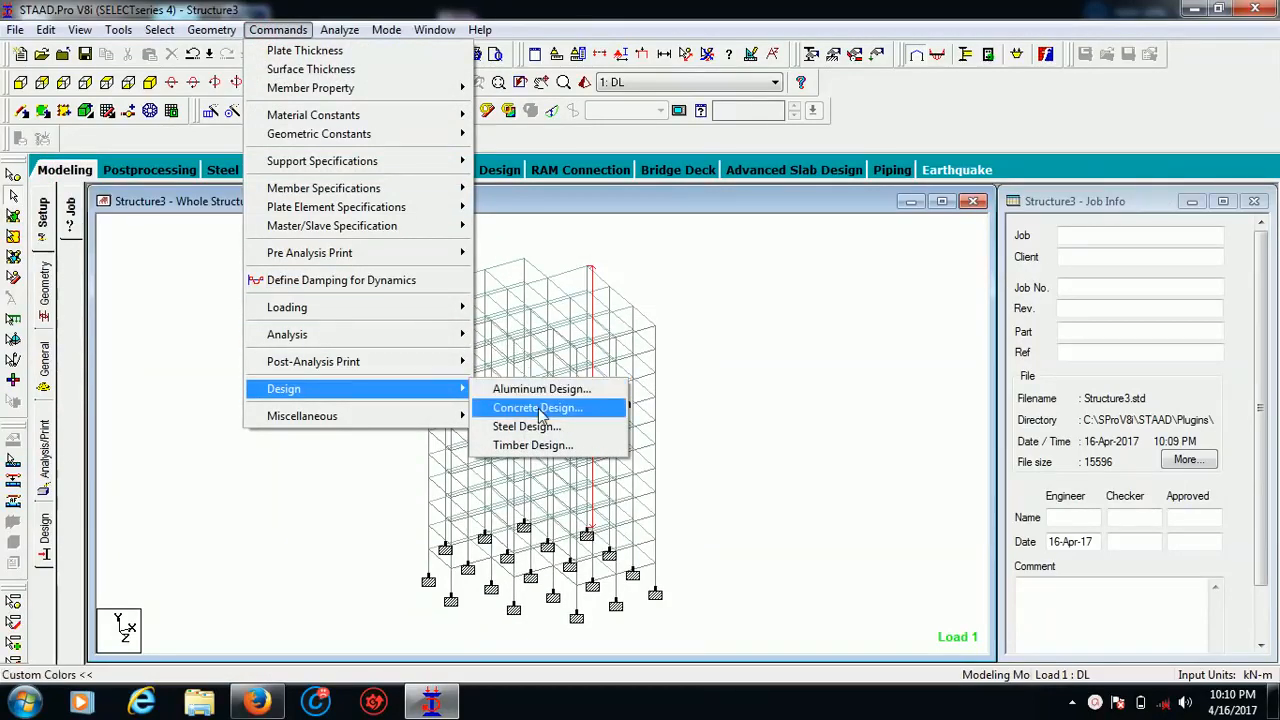
click(44, 532)
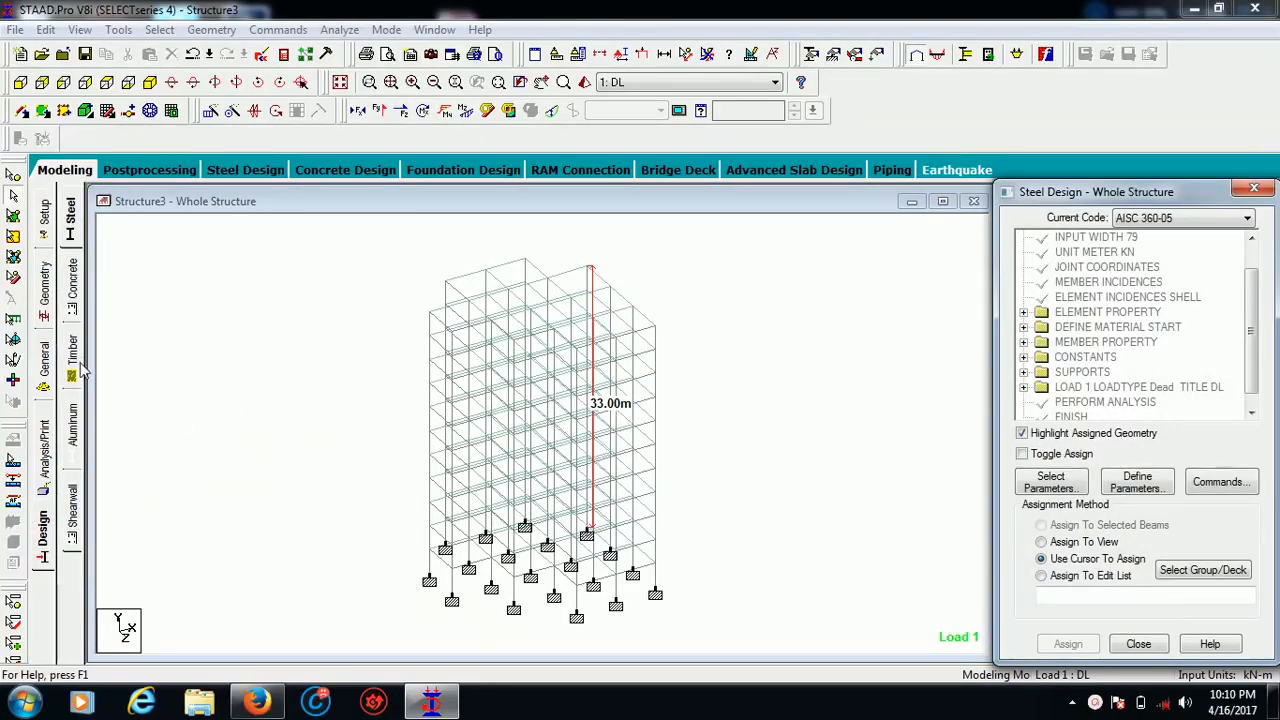
click(76, 298)
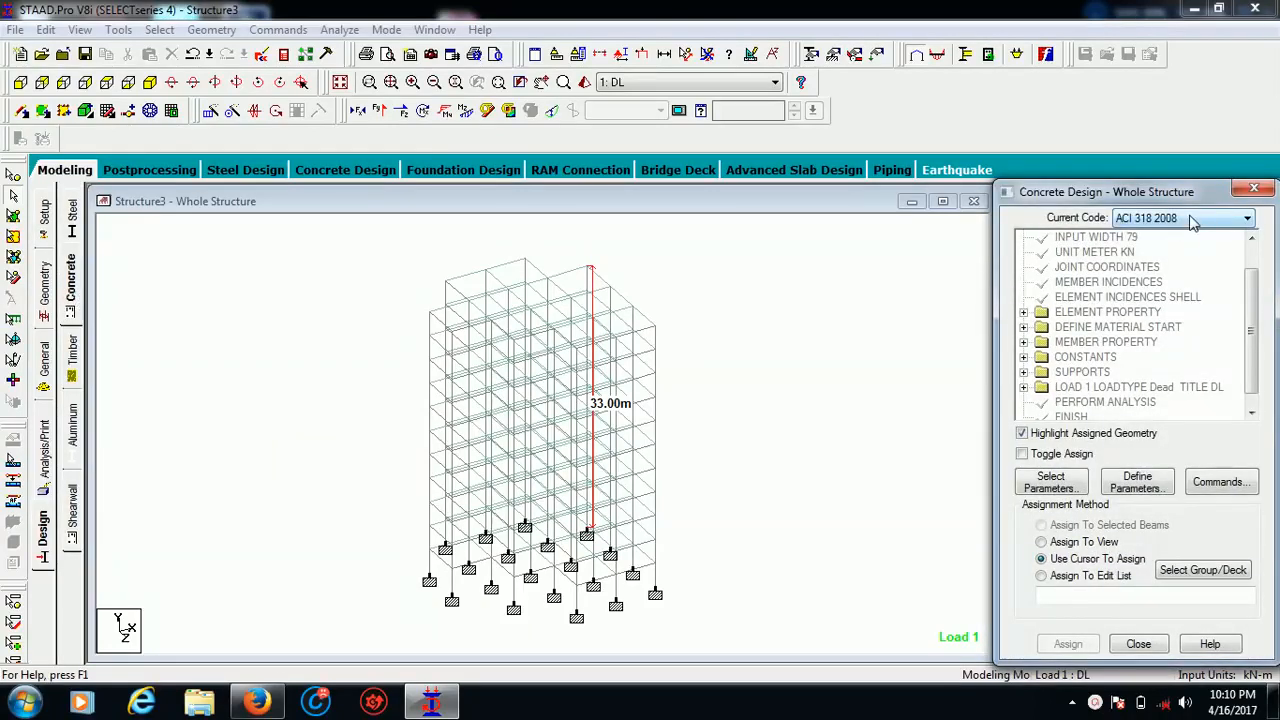
click(1247, 220)
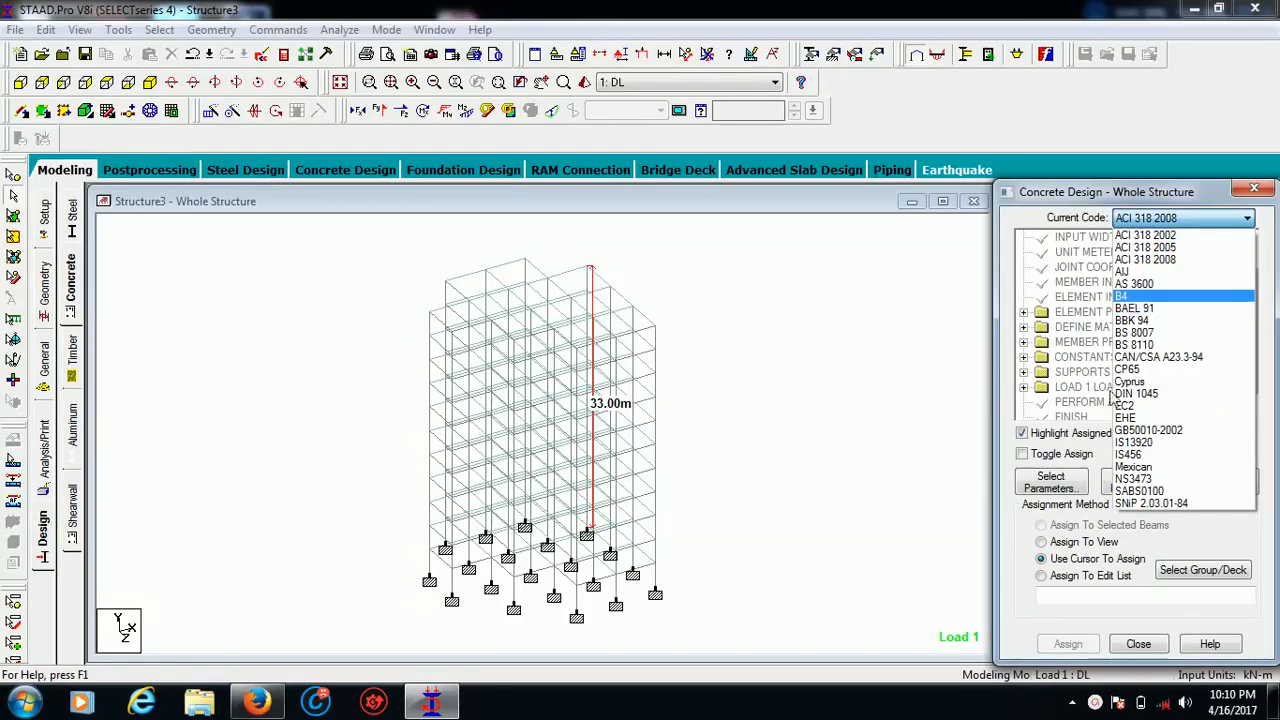
click(1156, 457)
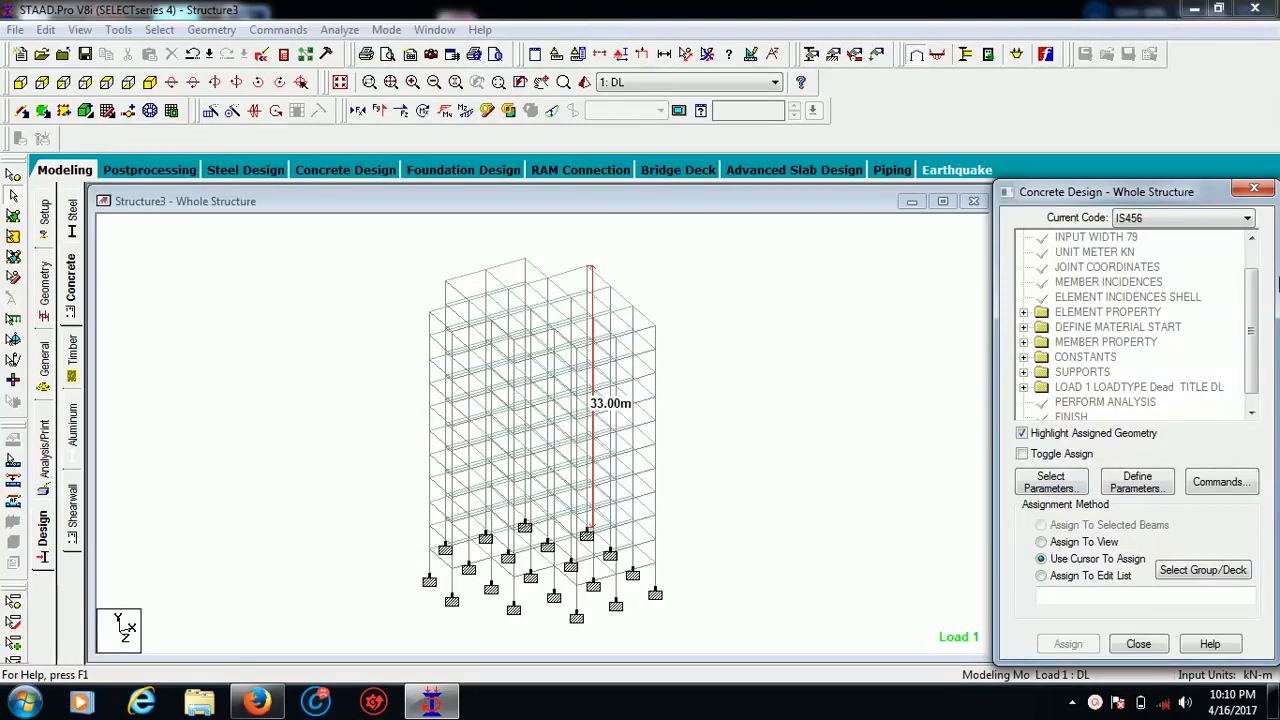
Limit the selected concrete design parameters to Fc (compressive strength of concrete) and Fymain (yield strength for main reinforcement)
click(1071, 485)
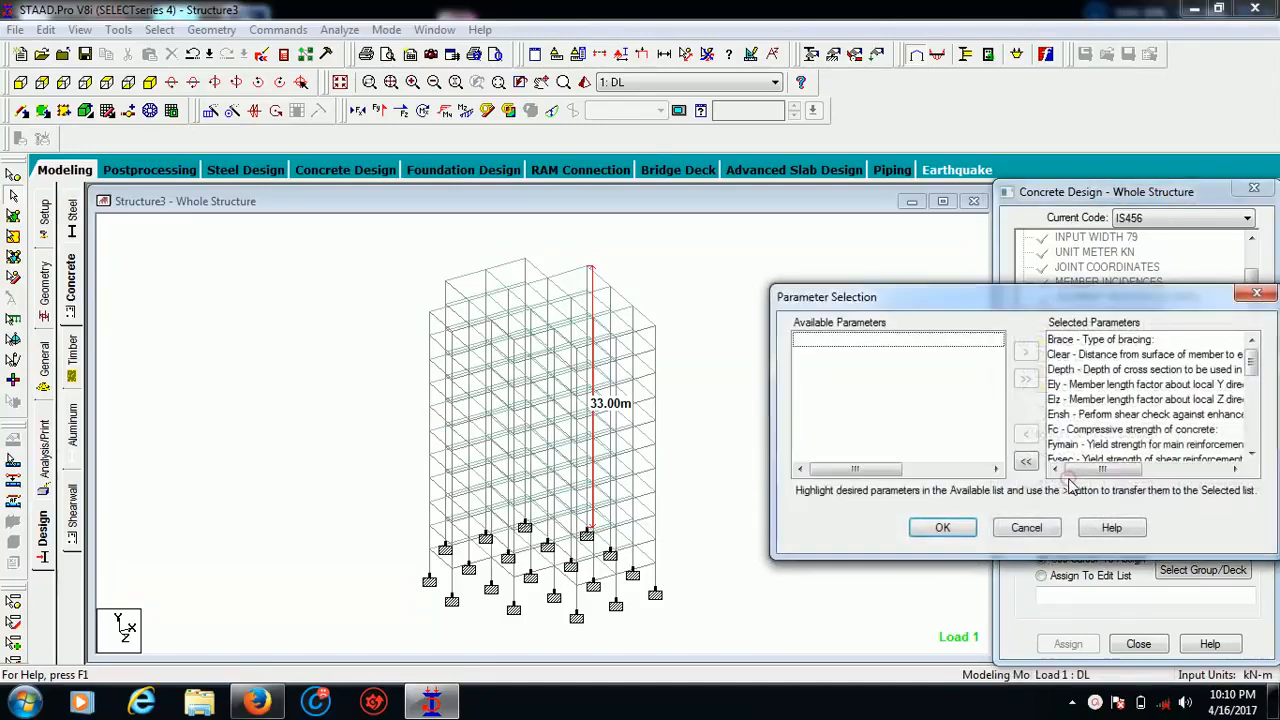
click(1024, 463)
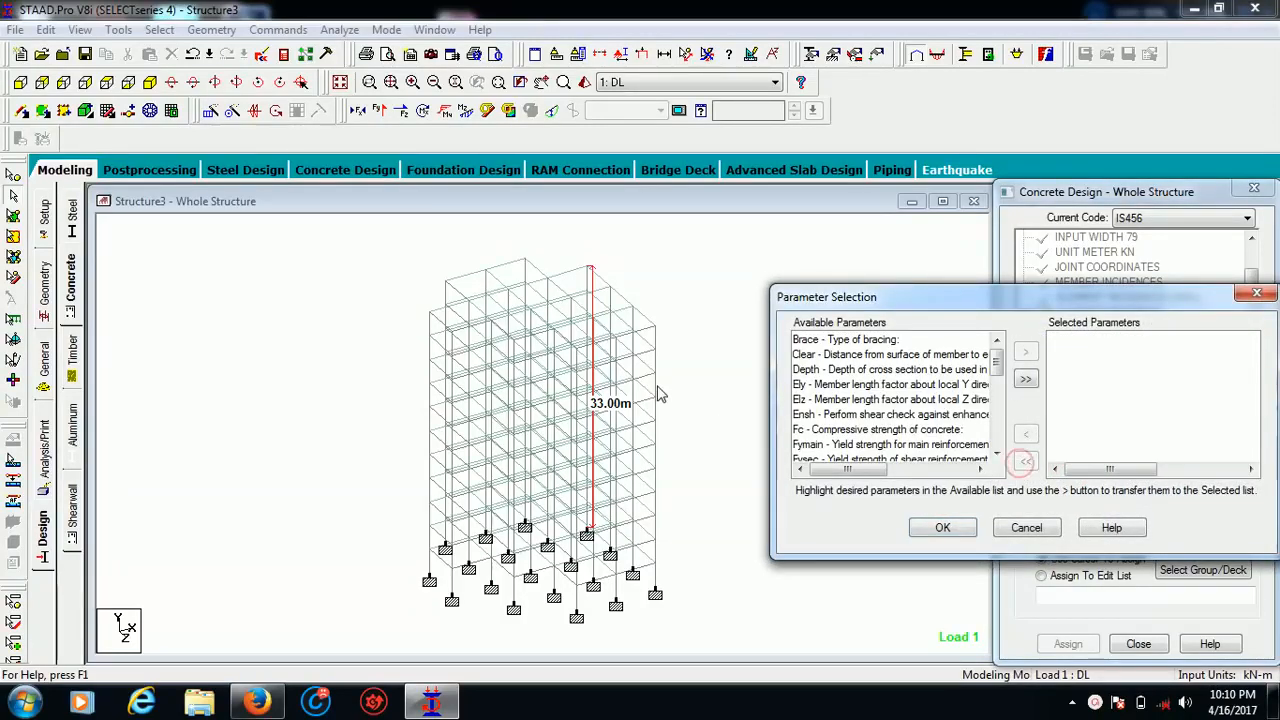
click(836, 431)
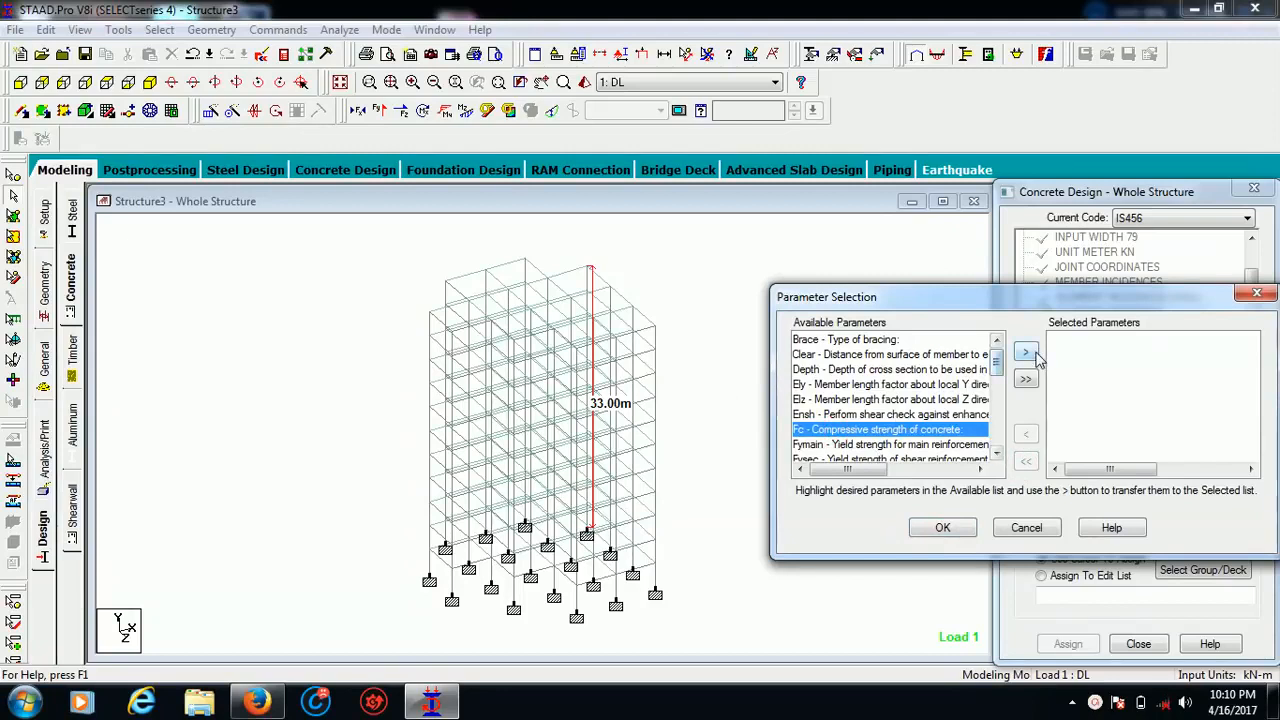
click(1025, 351)
click(893, 430)
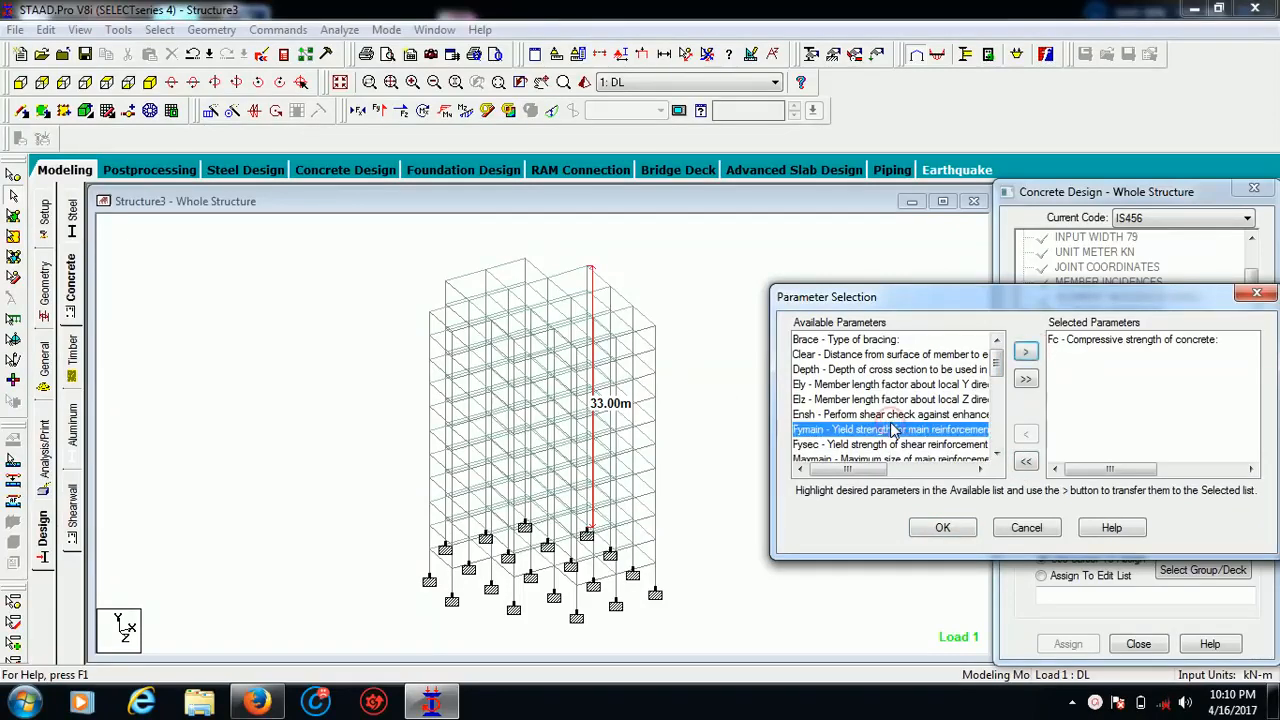
click(1025, 352)
click(960, 527)
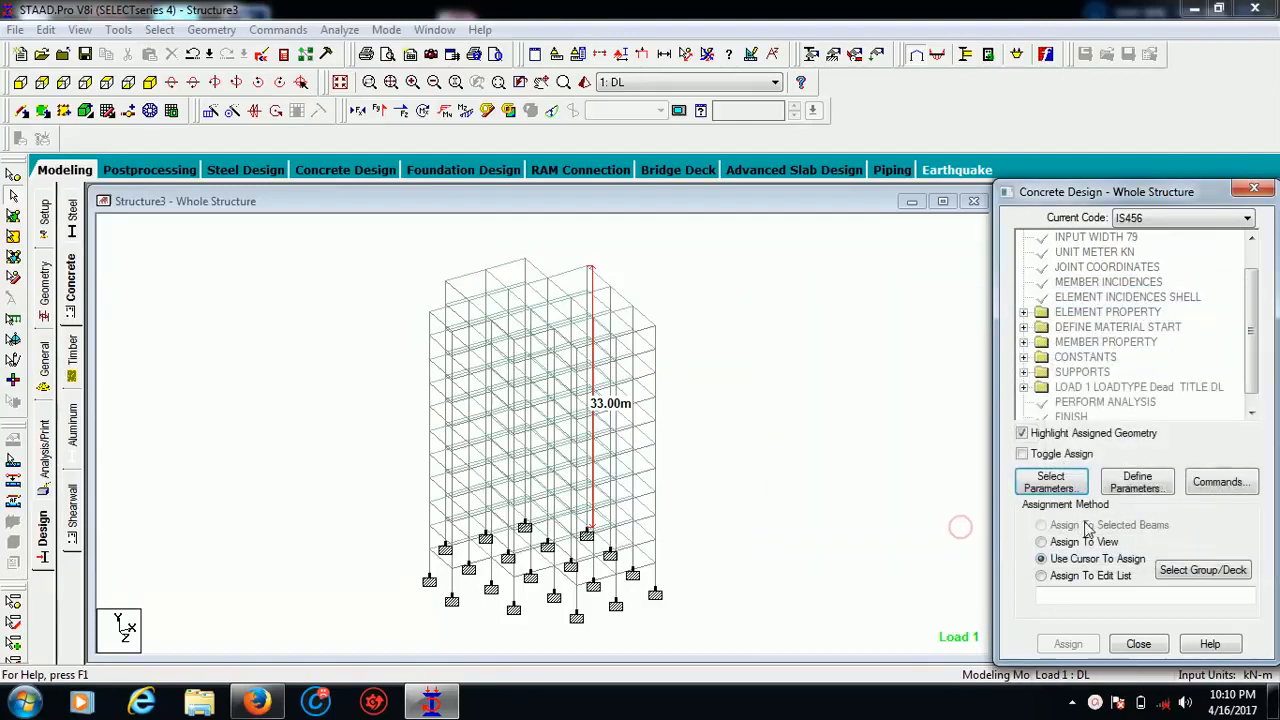
Define the FC design parameter with a concrete compressive strength of 25000 kN/m2 and add it
click(1133, 484)
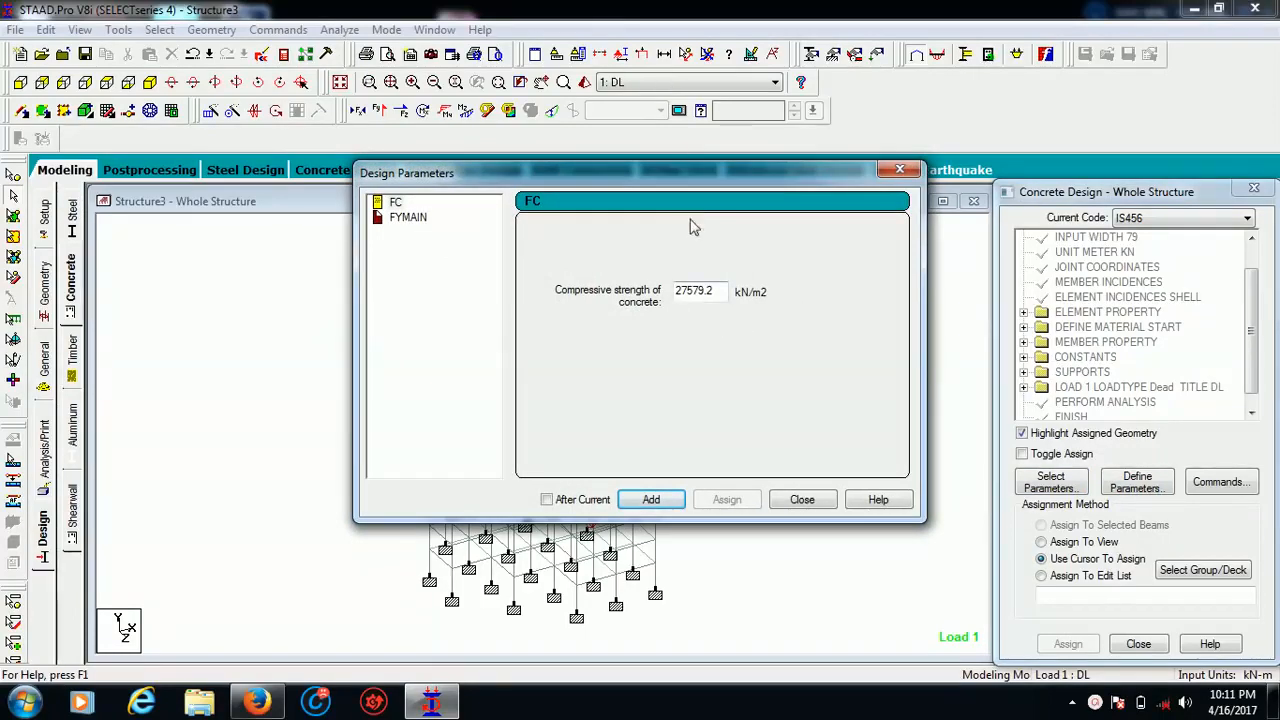
drag(714, 293, 679, 297)
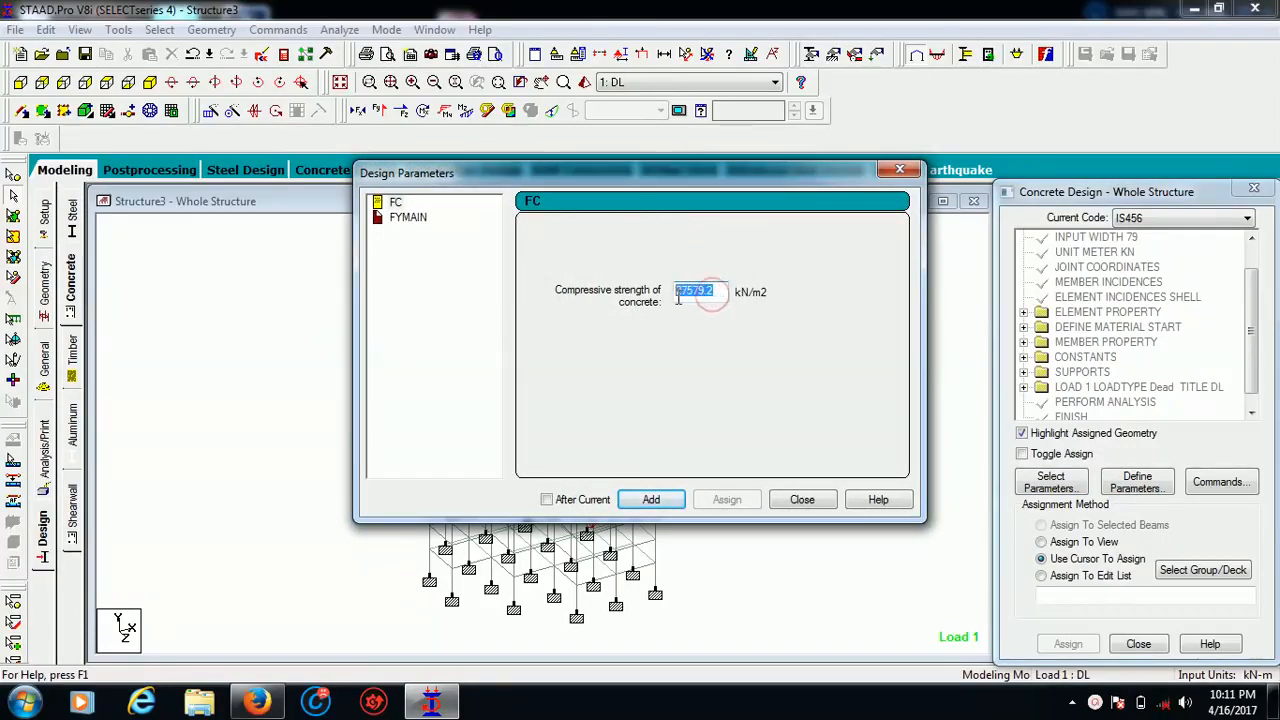
text(3)
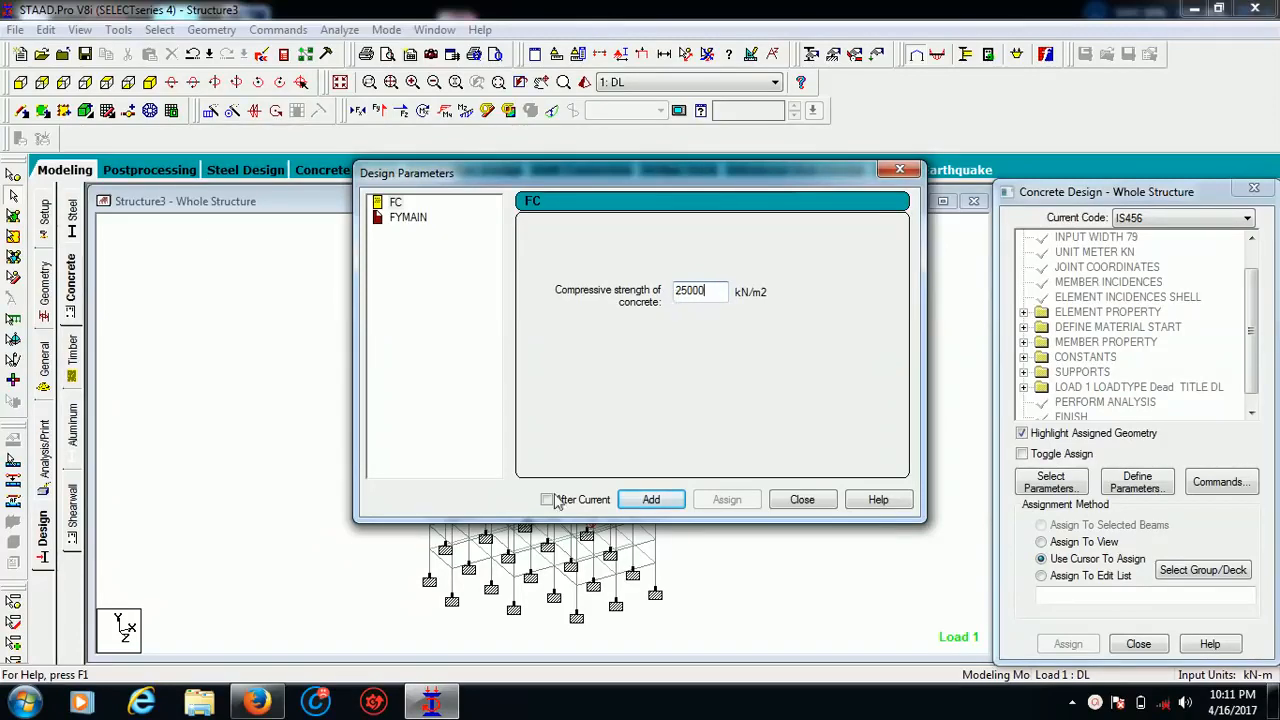
click(640, 500)
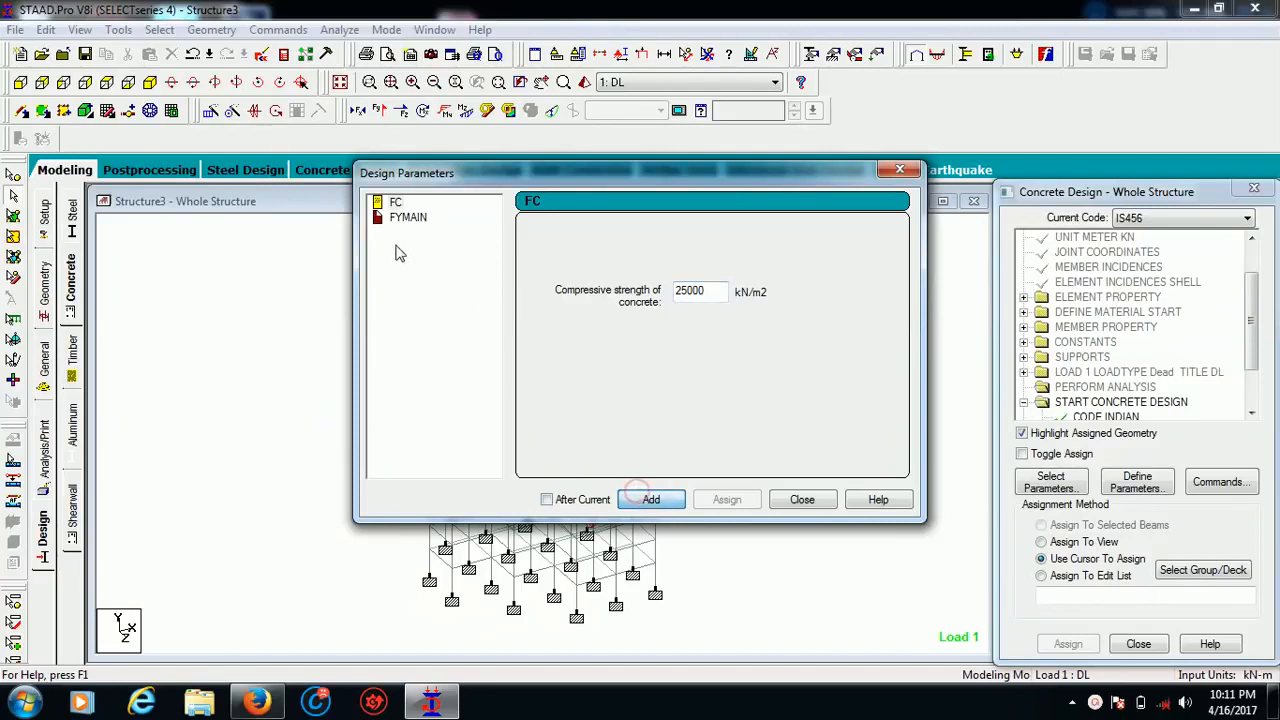
Define the FYMAIN design parameter with a main reinforcement yield strength of 415000 kN/m2 and add it
click(405, 220)
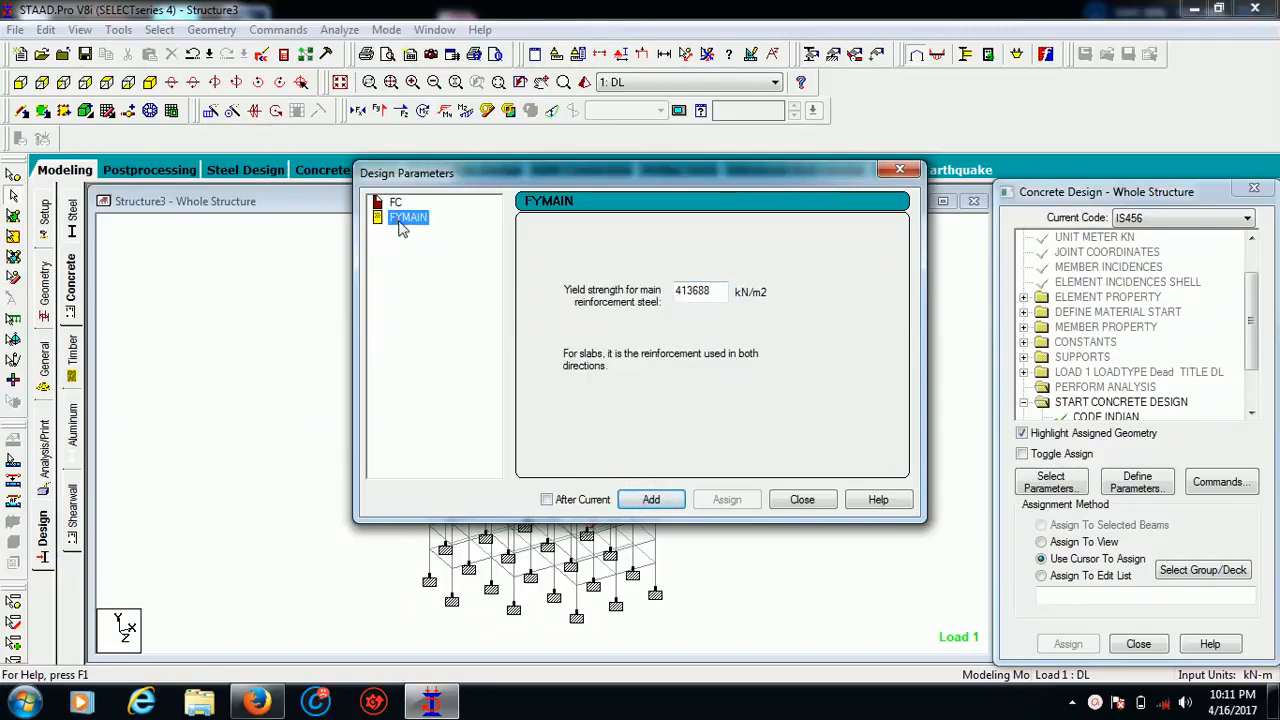
double_click(712, 292)
text(415000)
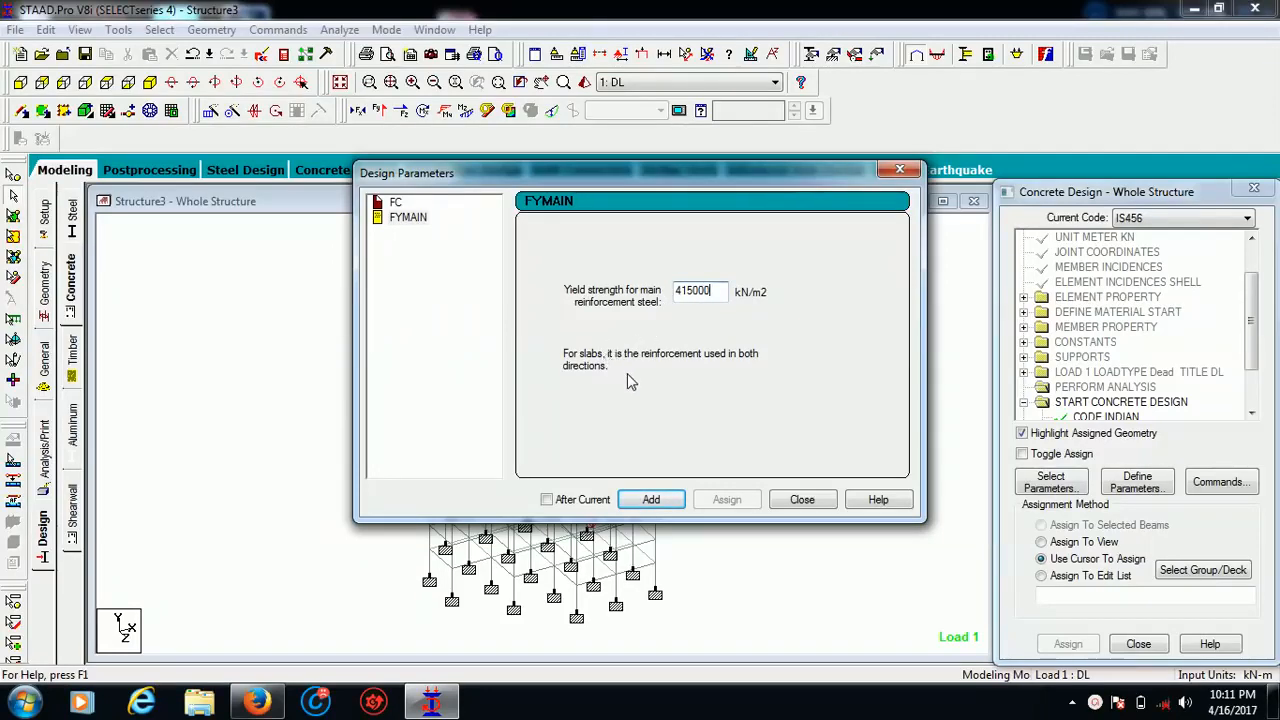
click(650, 499)
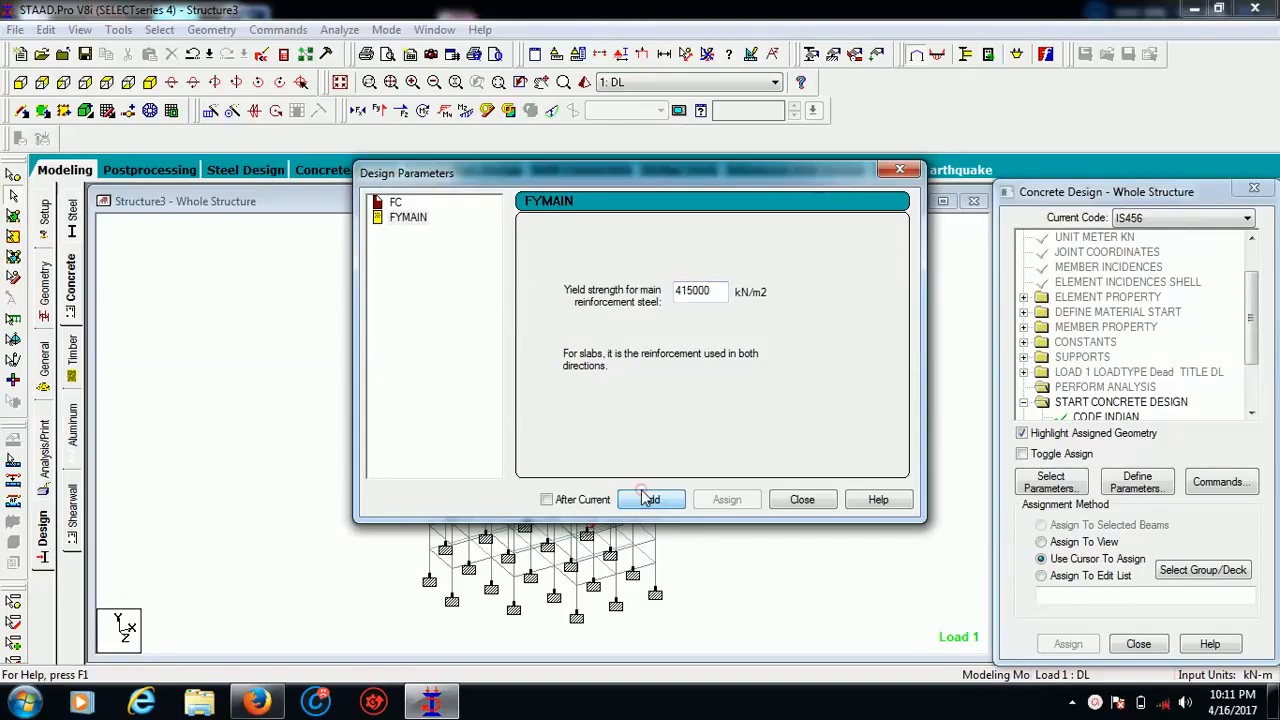
click(798, 499)
click(857, 402)
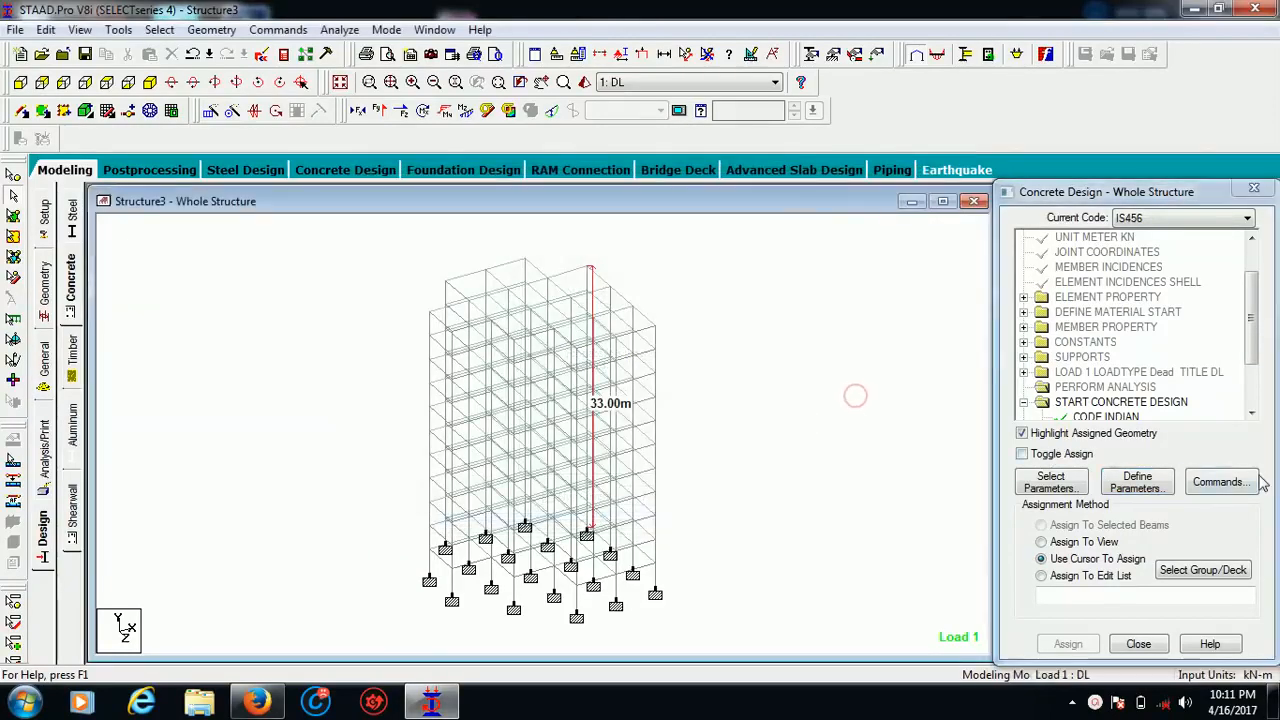
Add the DESIGN BEAM, DESIGN COLUMN, DESIGN SLAB/ELEMENT and TAKE OFF commands to the concrete design
click(1220, 483)
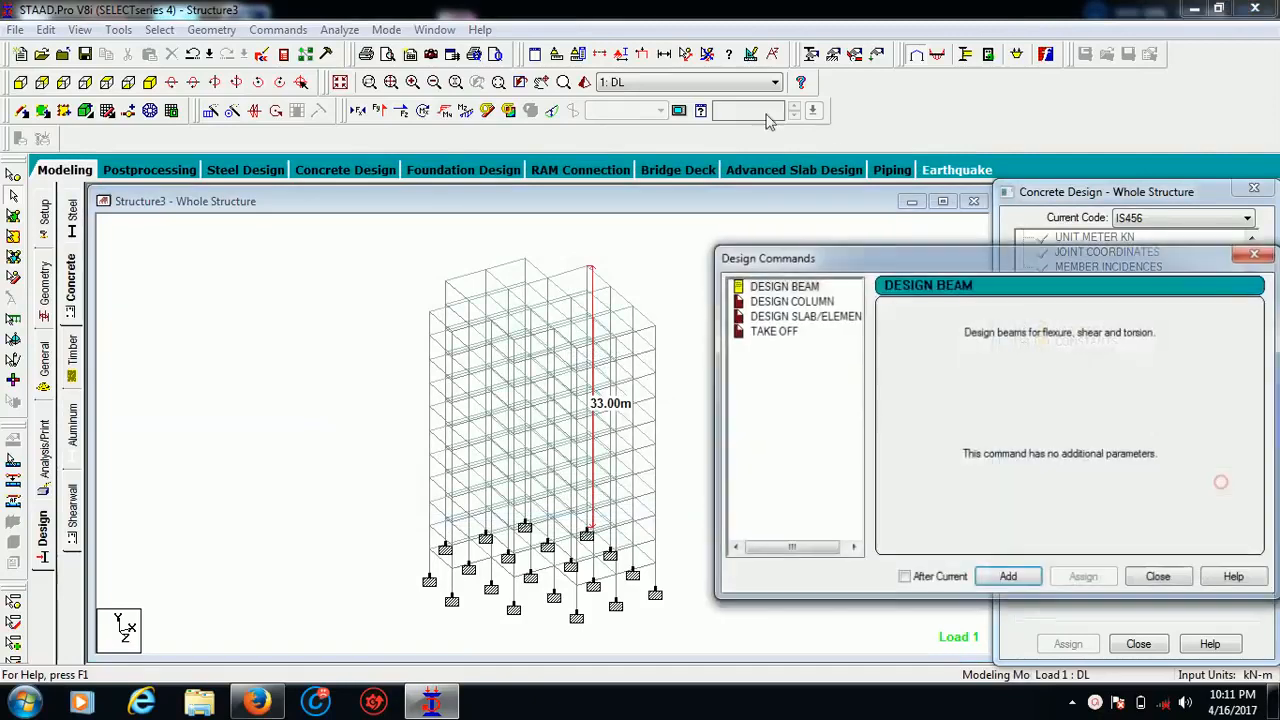
click(775, 289)
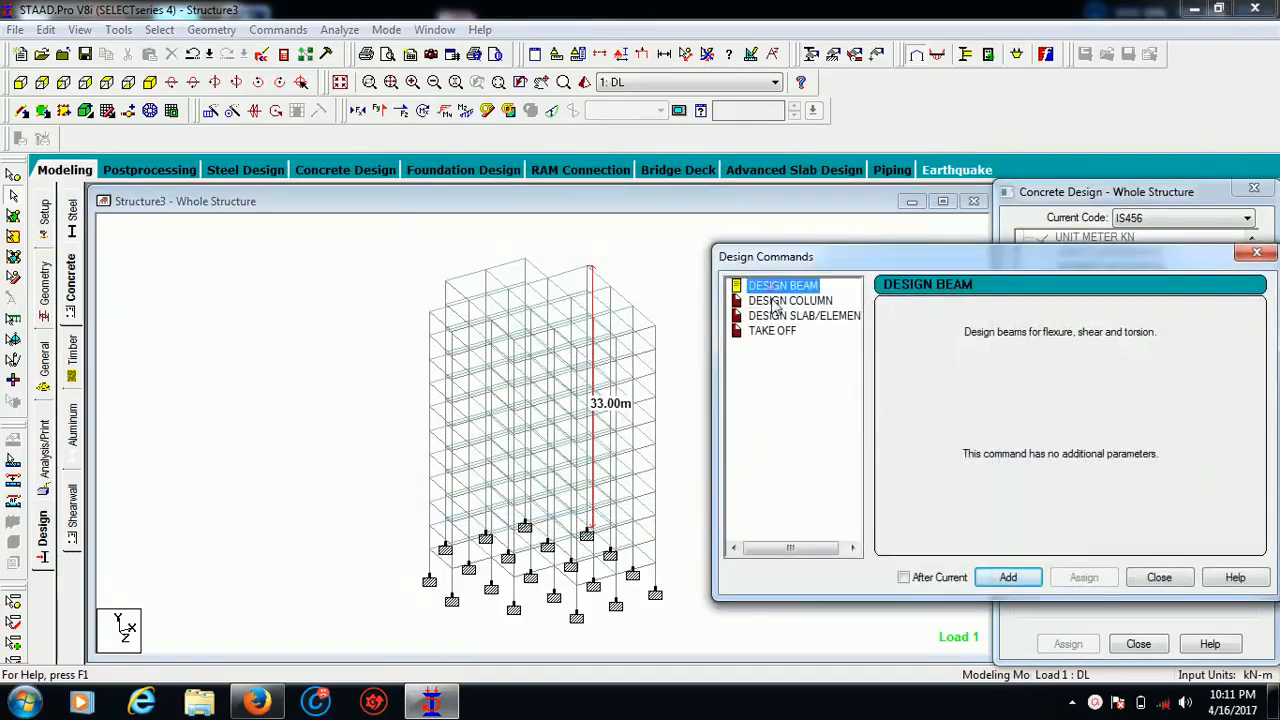
click(1012, 580)
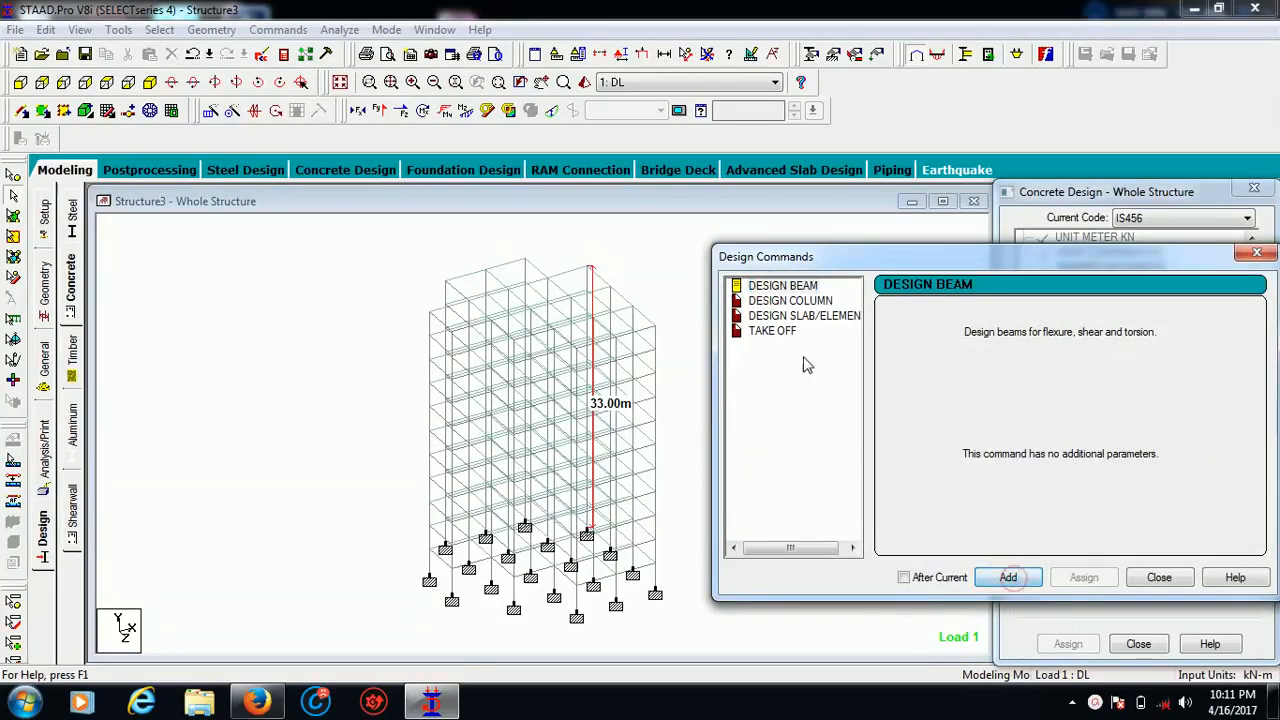
click(789, 301)
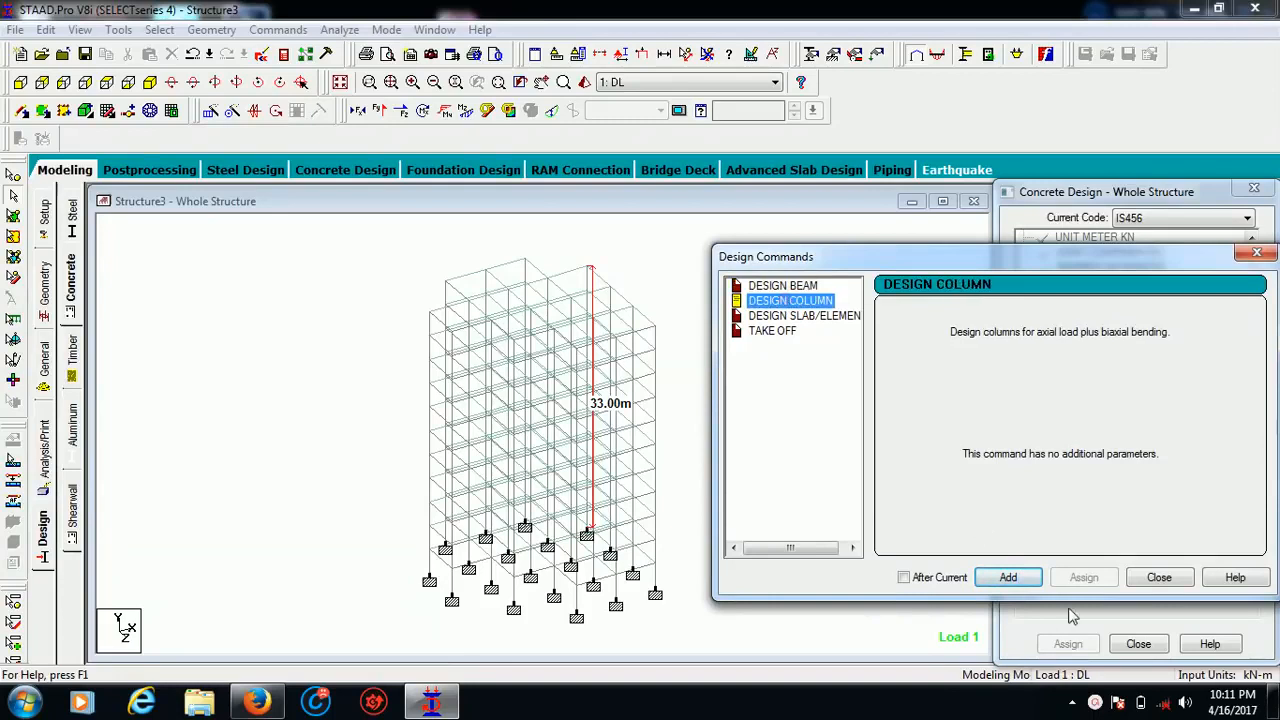
click(1010, 579)
click(828, 318)
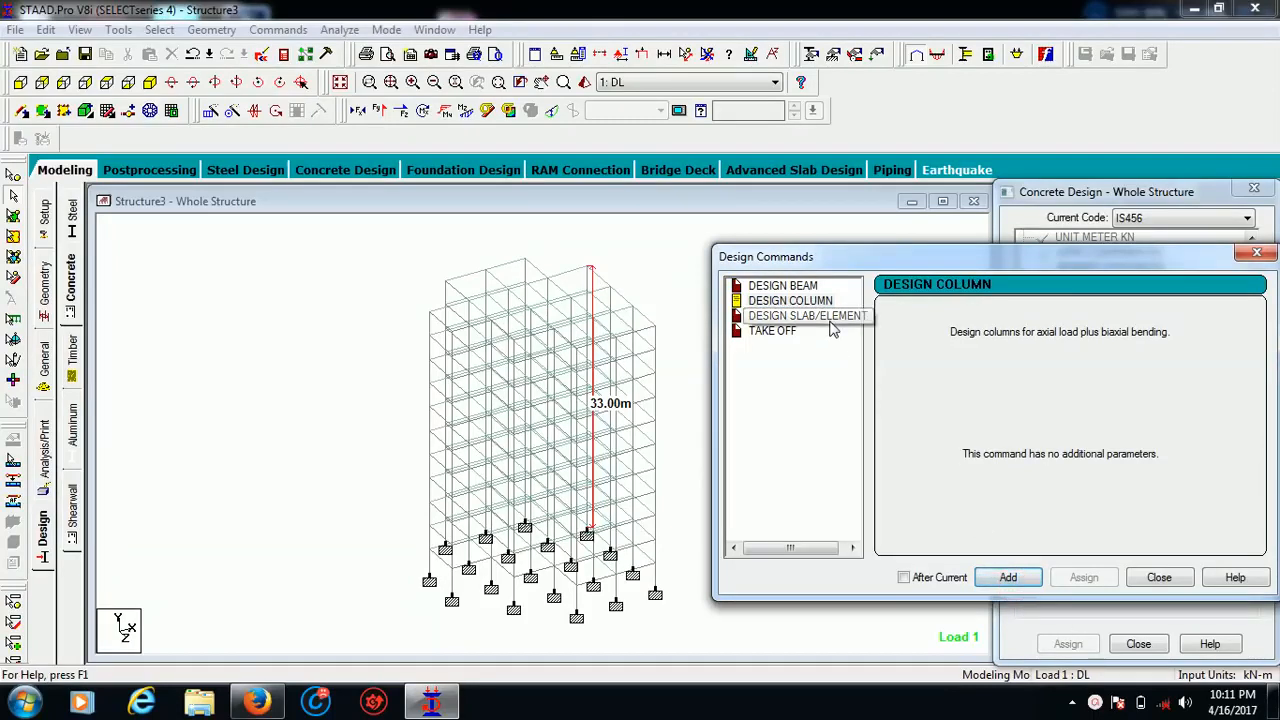
click(1007, 579)
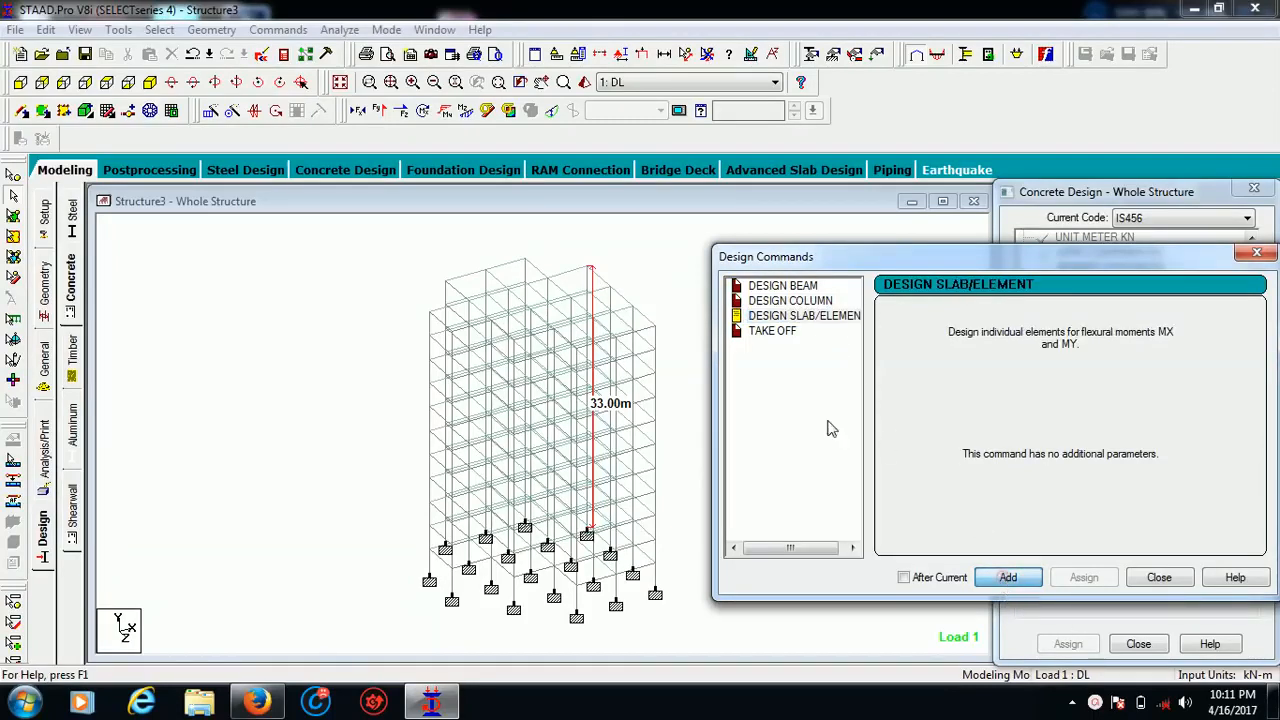
click(770, 331)
click(1008, 577)
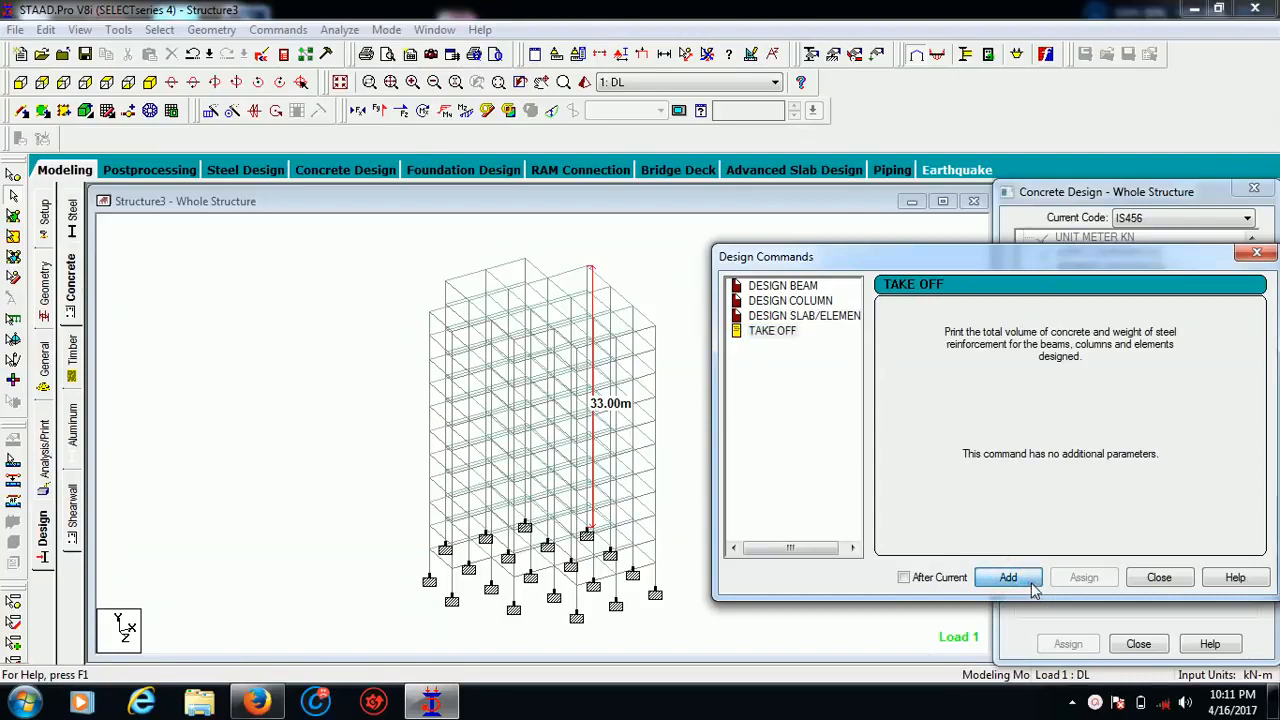
click(1158, 577)
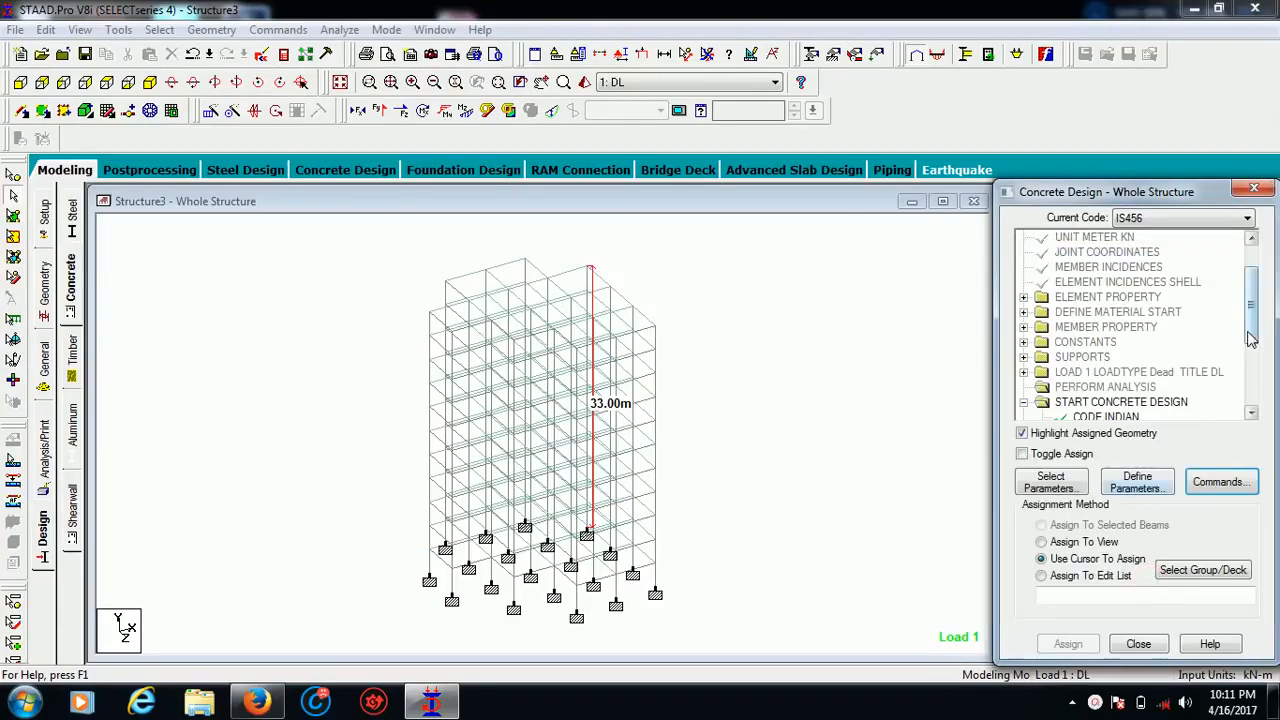
Assign the FC 25000 and FYMAIN 415000 parameters to the whole structure using the Assign To View method
scroll(1250, 338, down, 2)
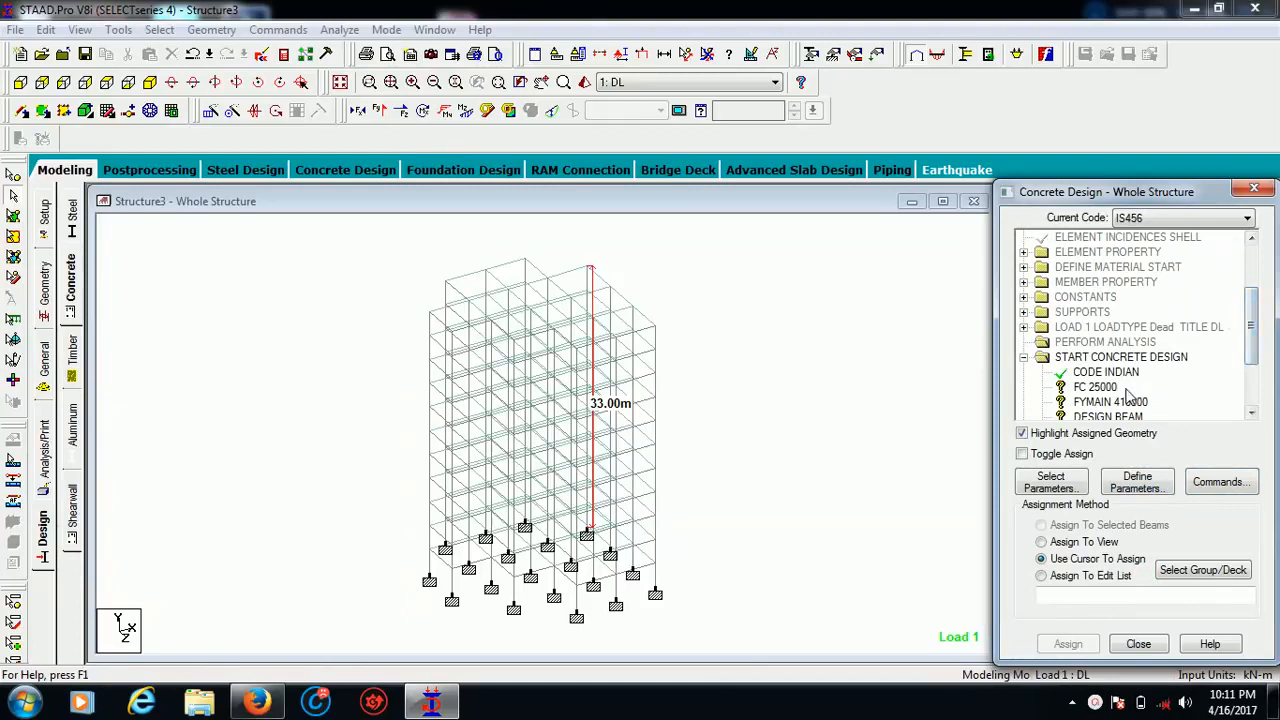
click(1100, 388)
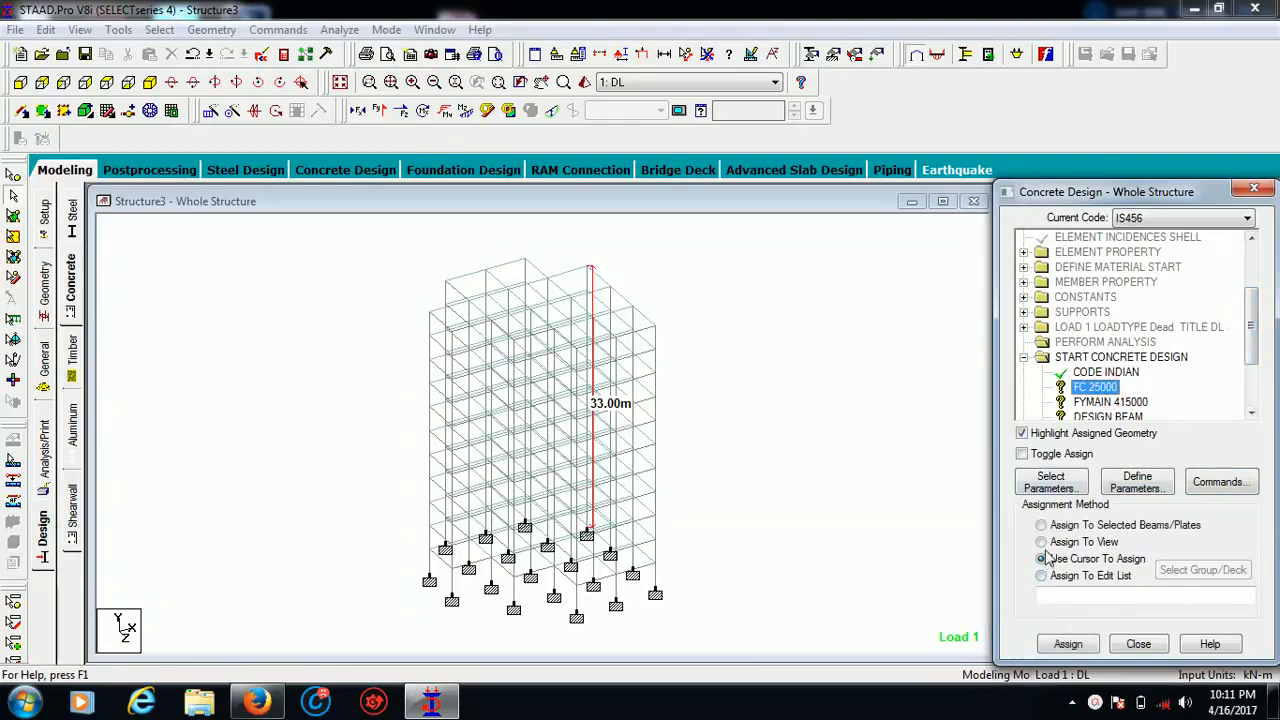
click(1042, 542)
click(1067, 643)
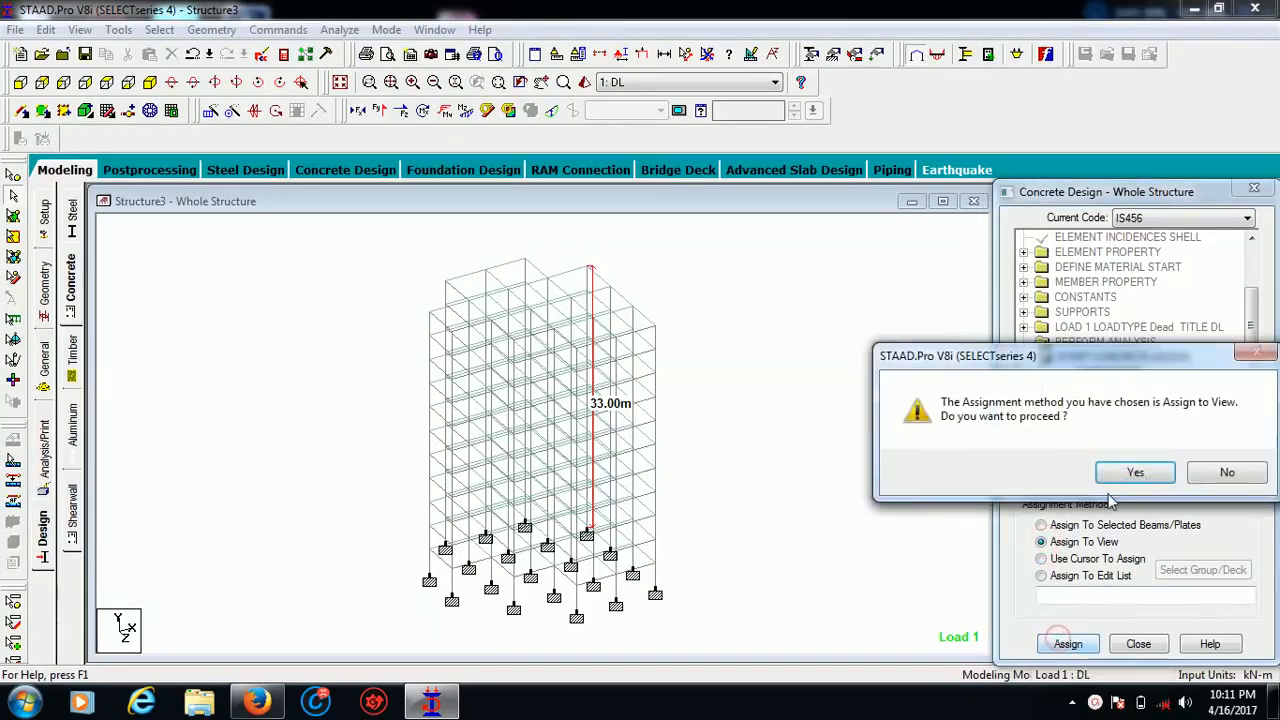
click(1124, 482)
click(1106, 403)
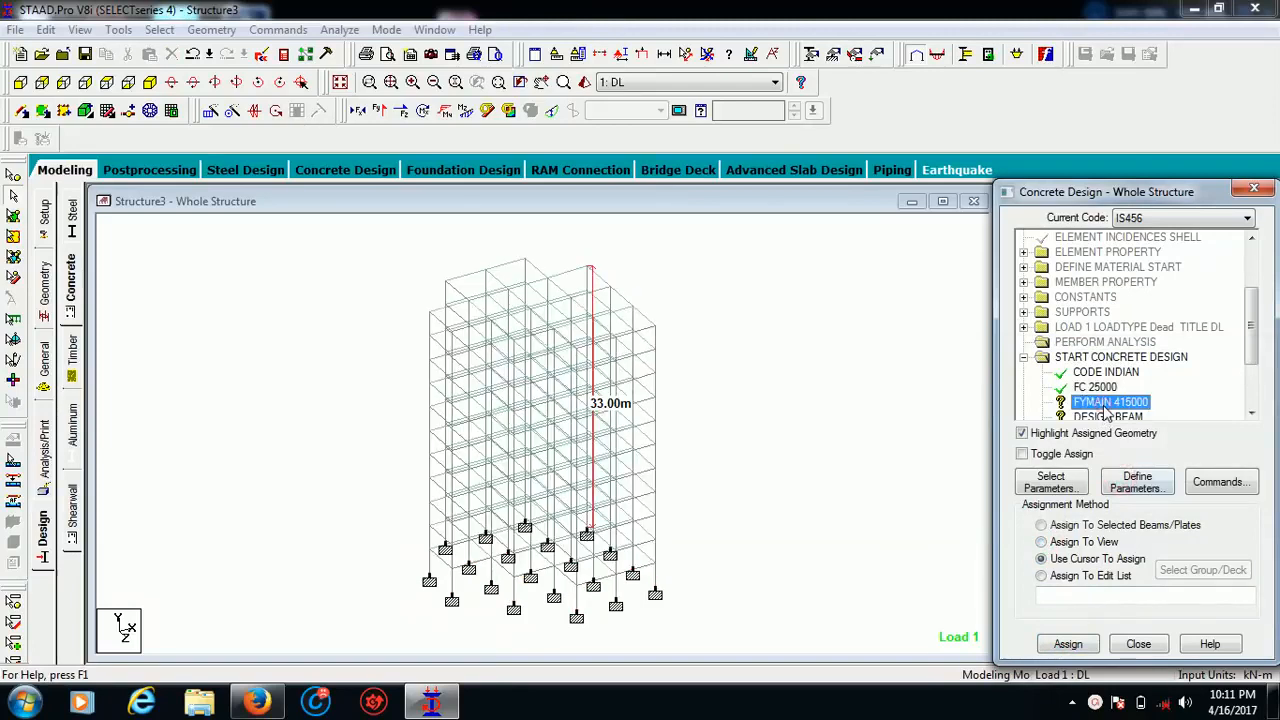
click(1062, 542)
click(1076, 644)
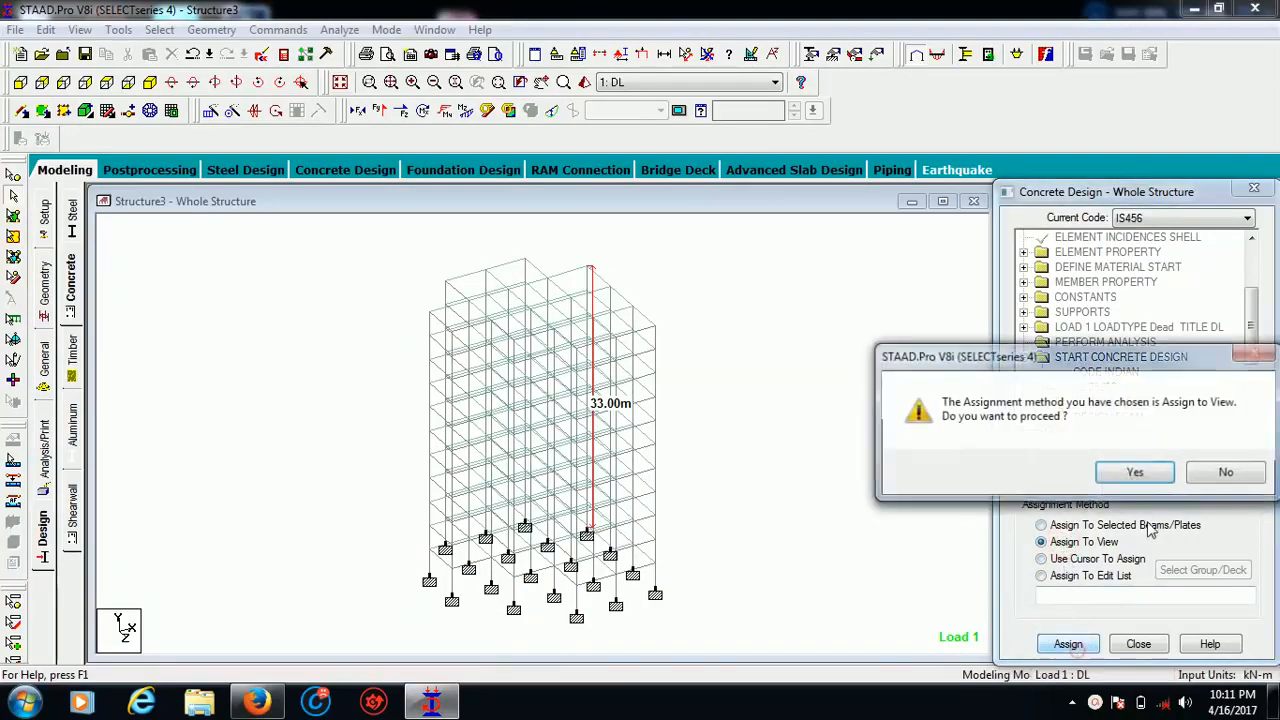
click(1147, 478)
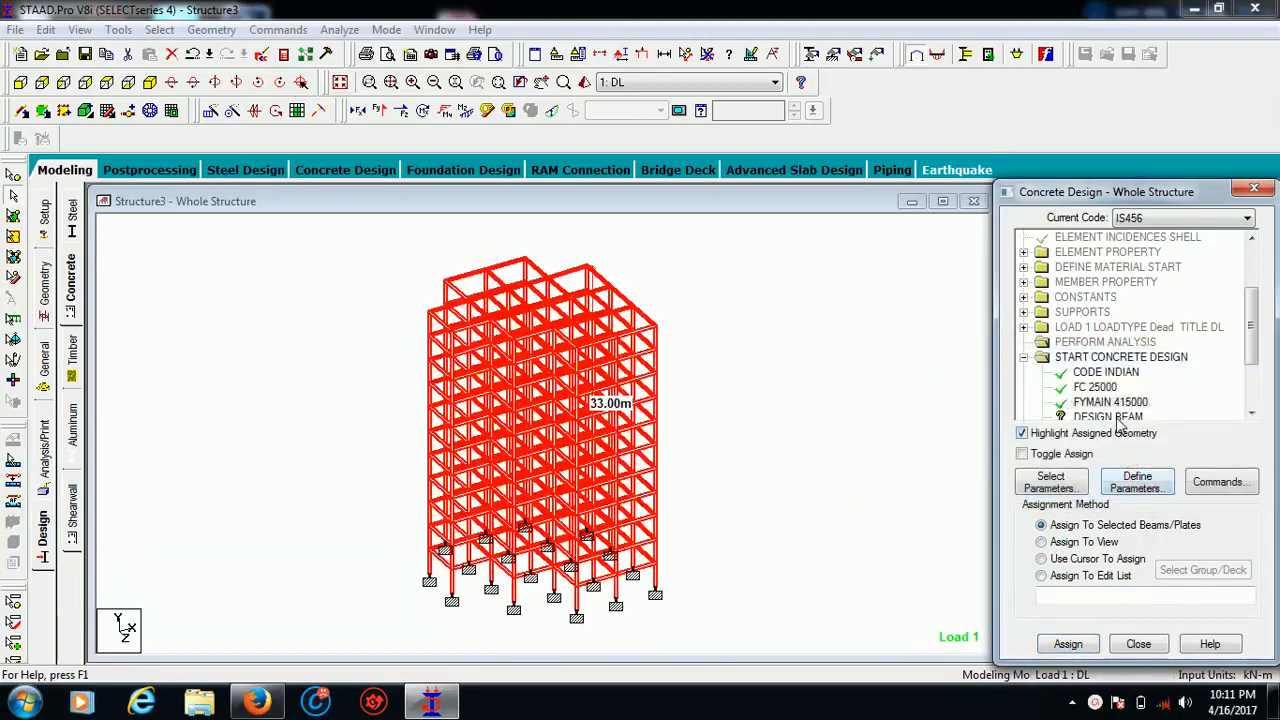
Assign the DESIGN BEAM command to all beams parallel to the X and Z axes
click(1112, 417)
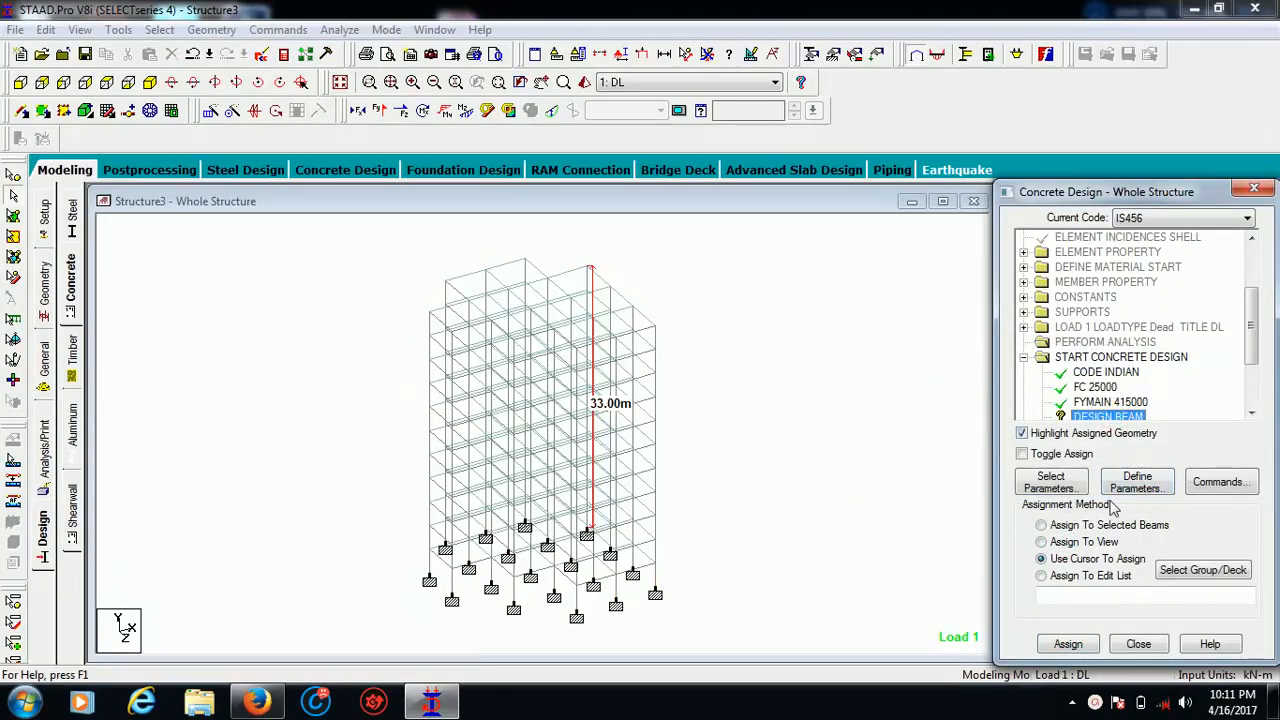
click(158, 30)
mouse_move(260, 368)
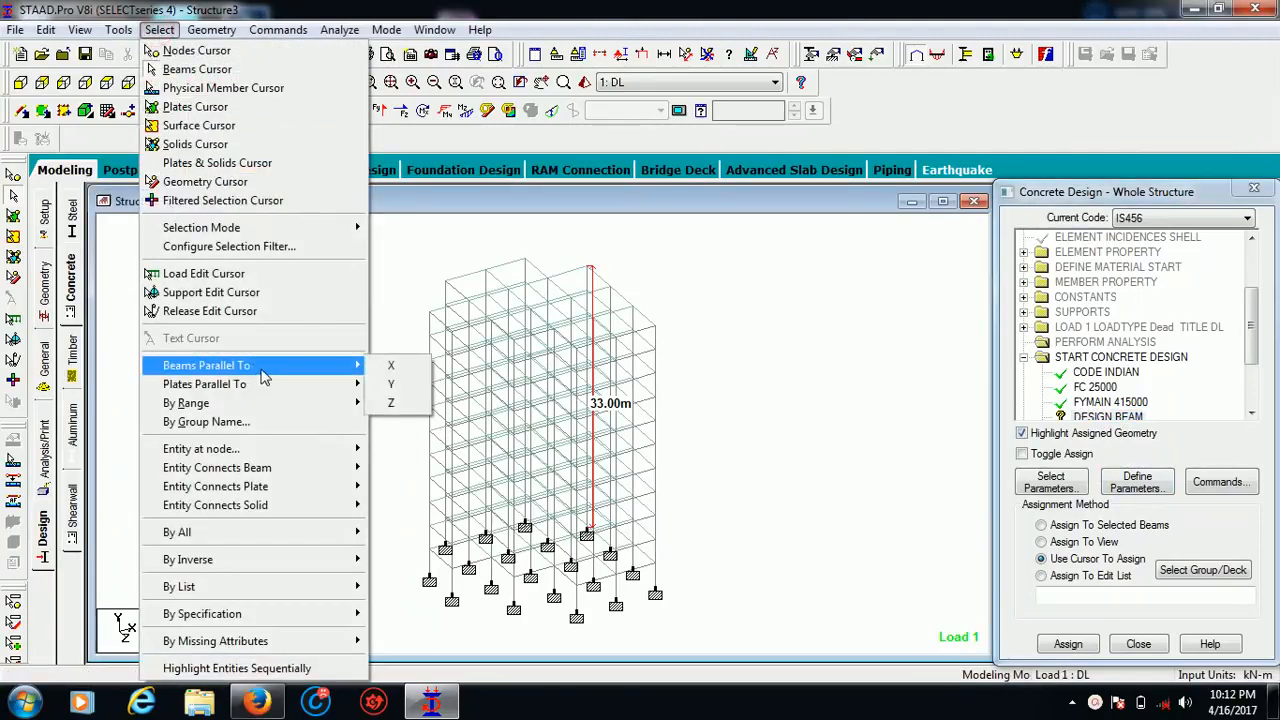
click(390, 365)
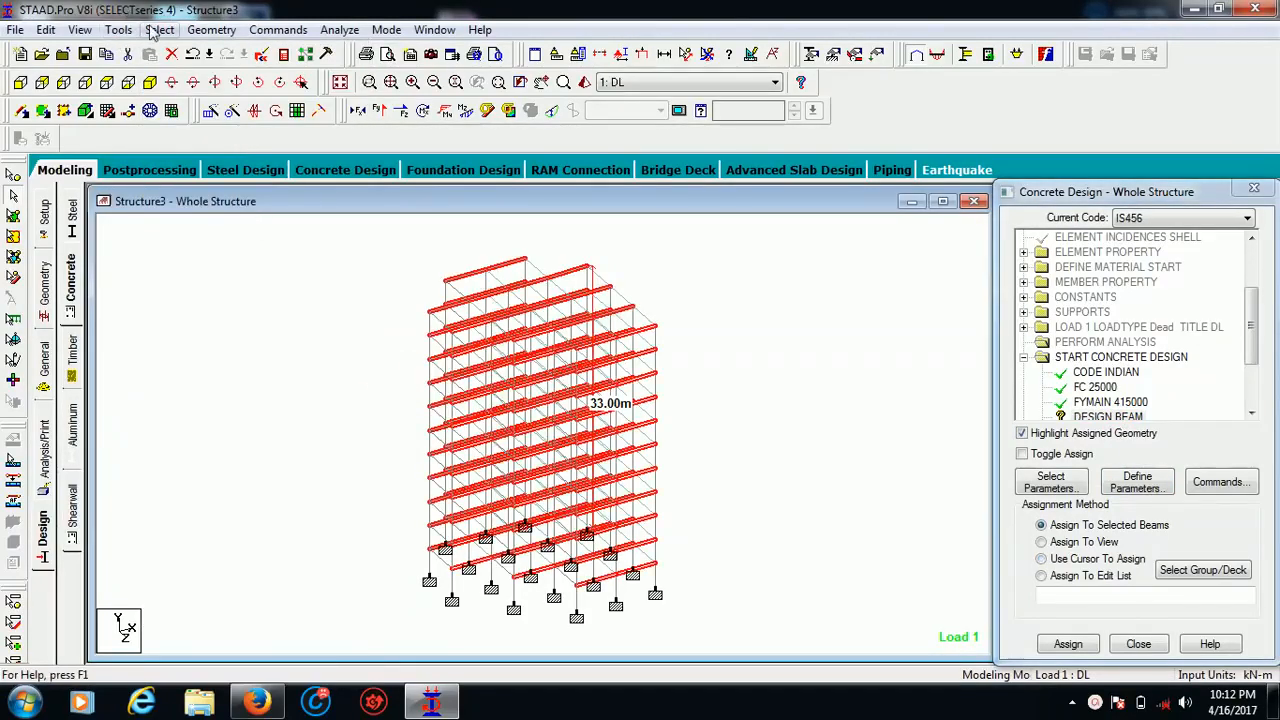
click(160, 30)
mouse_move(310, 368)
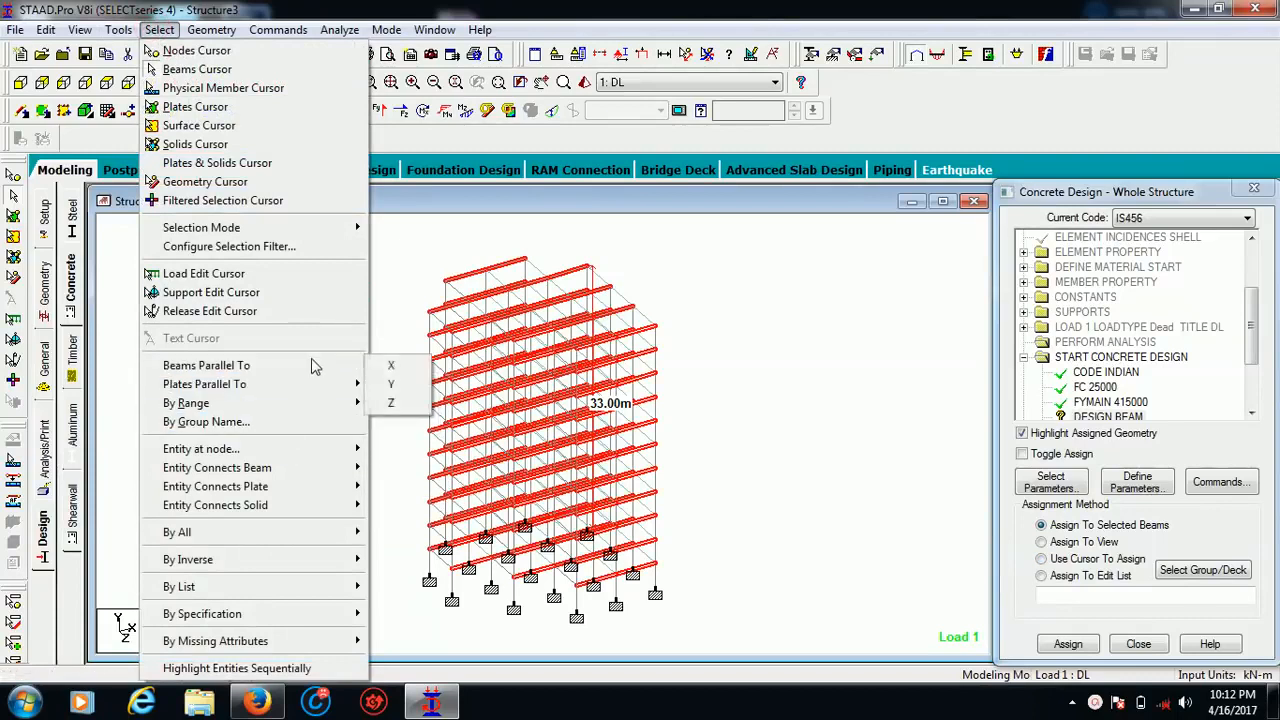
click(391, 401)
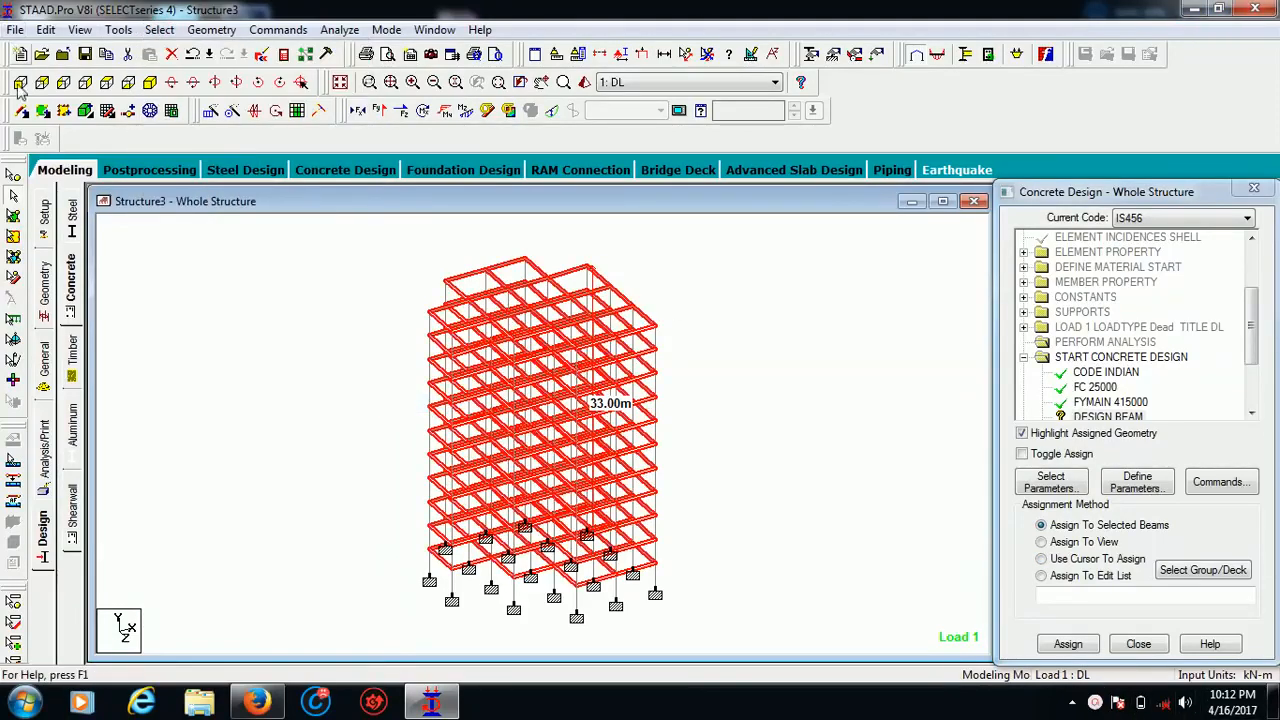
click(1096, 646)
click(1165, 468)
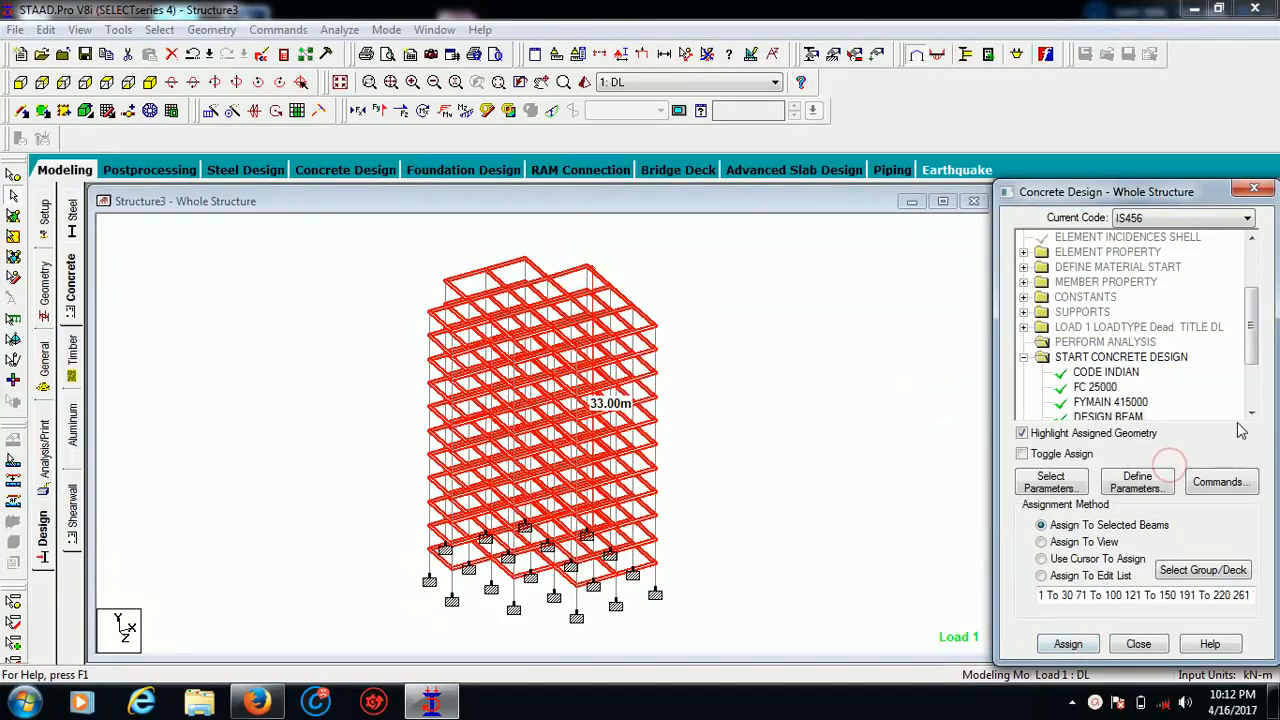
Assign the DESIGN COLUMN command to all members parallel to the Y axis
click(1251, 412)
click(1251, 412)
click(1251, 412)
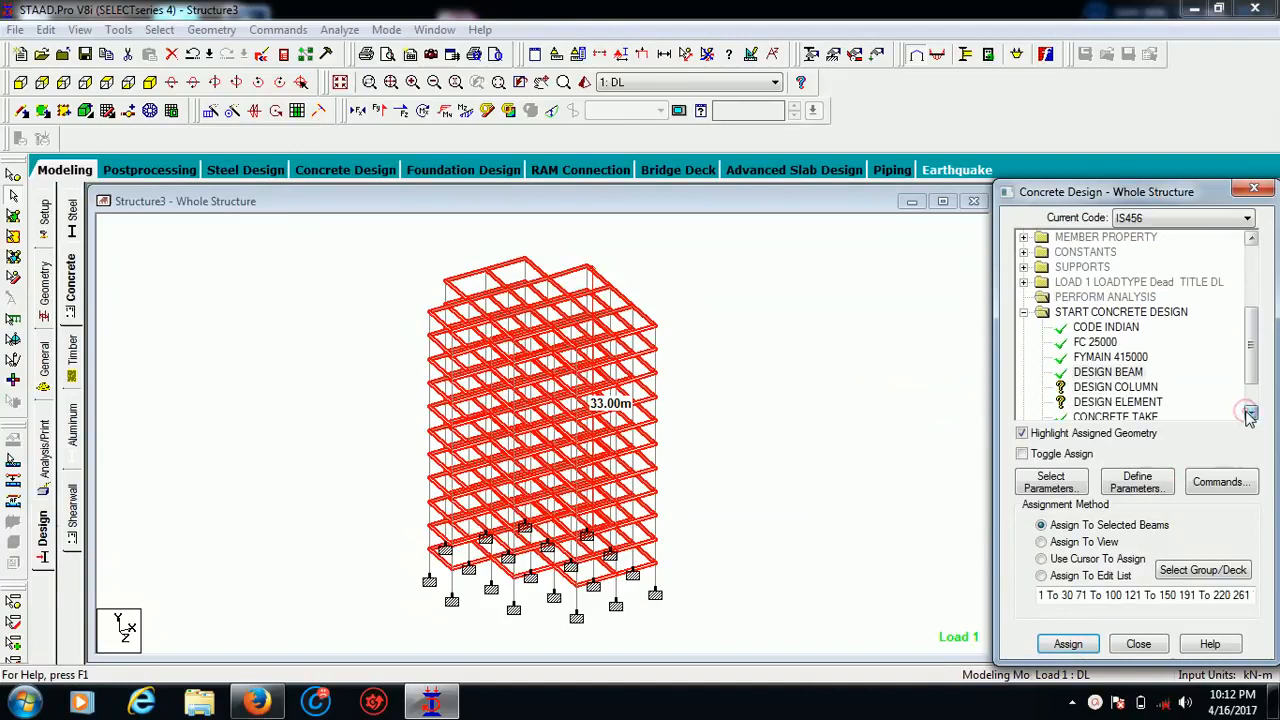
click(1160, 388)
click(1041, 559)
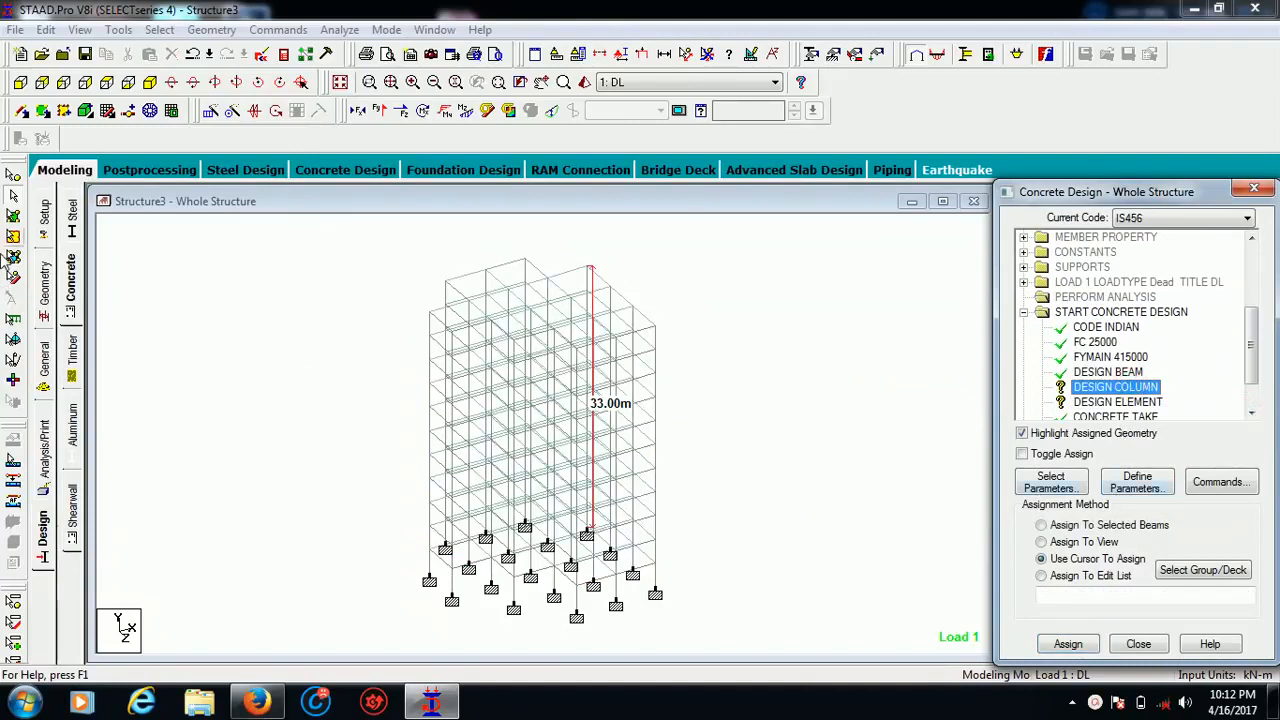
click(159, 29)
mouse_move(220, 470)
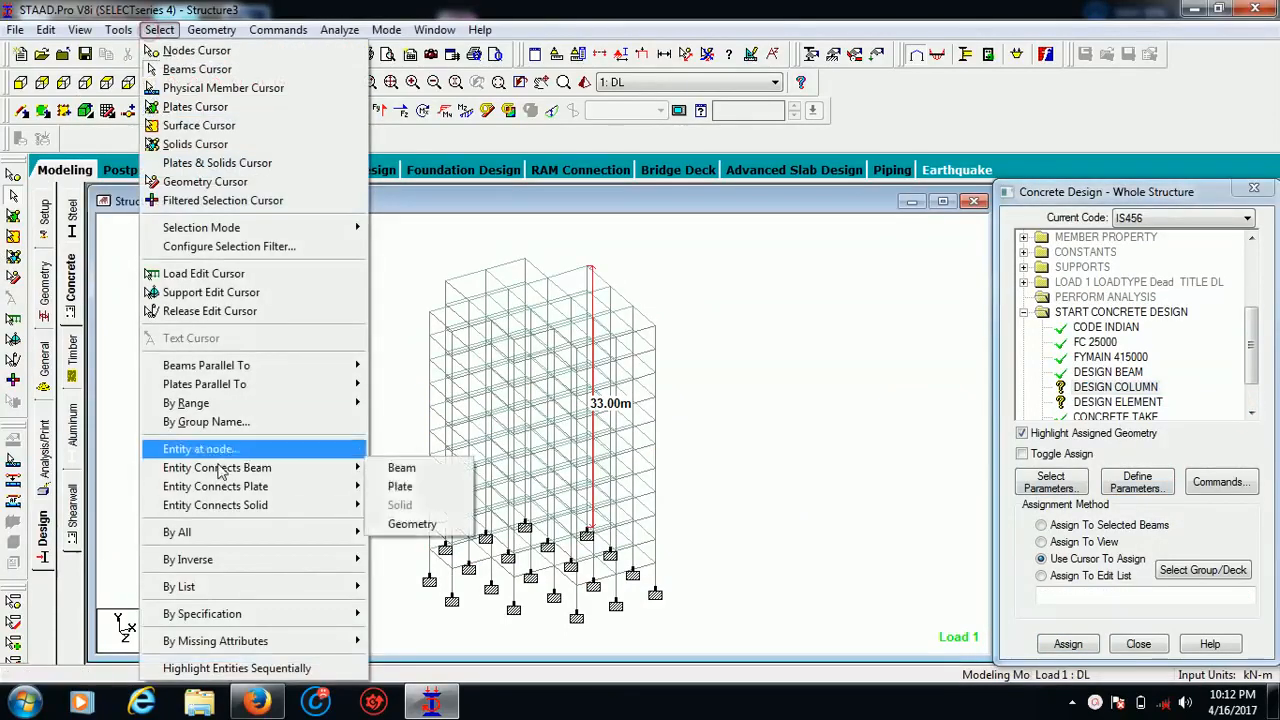
mouse_move(240, 368)
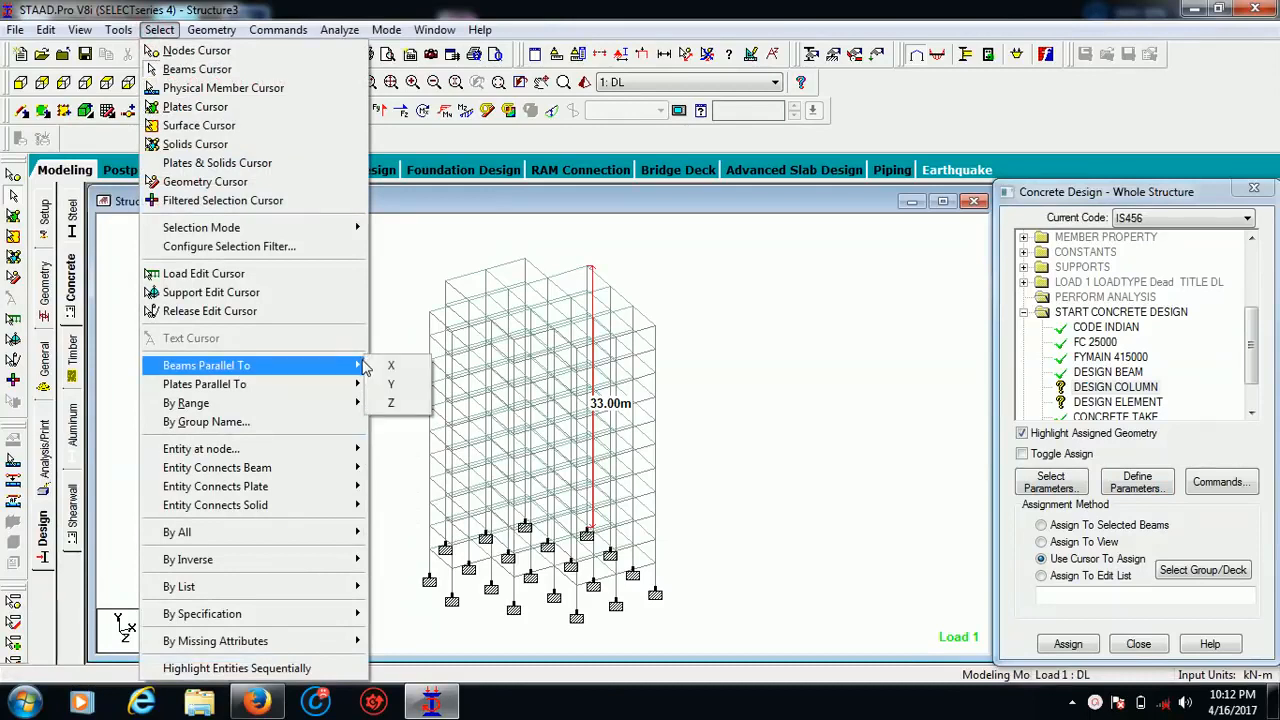
click(390, 384)
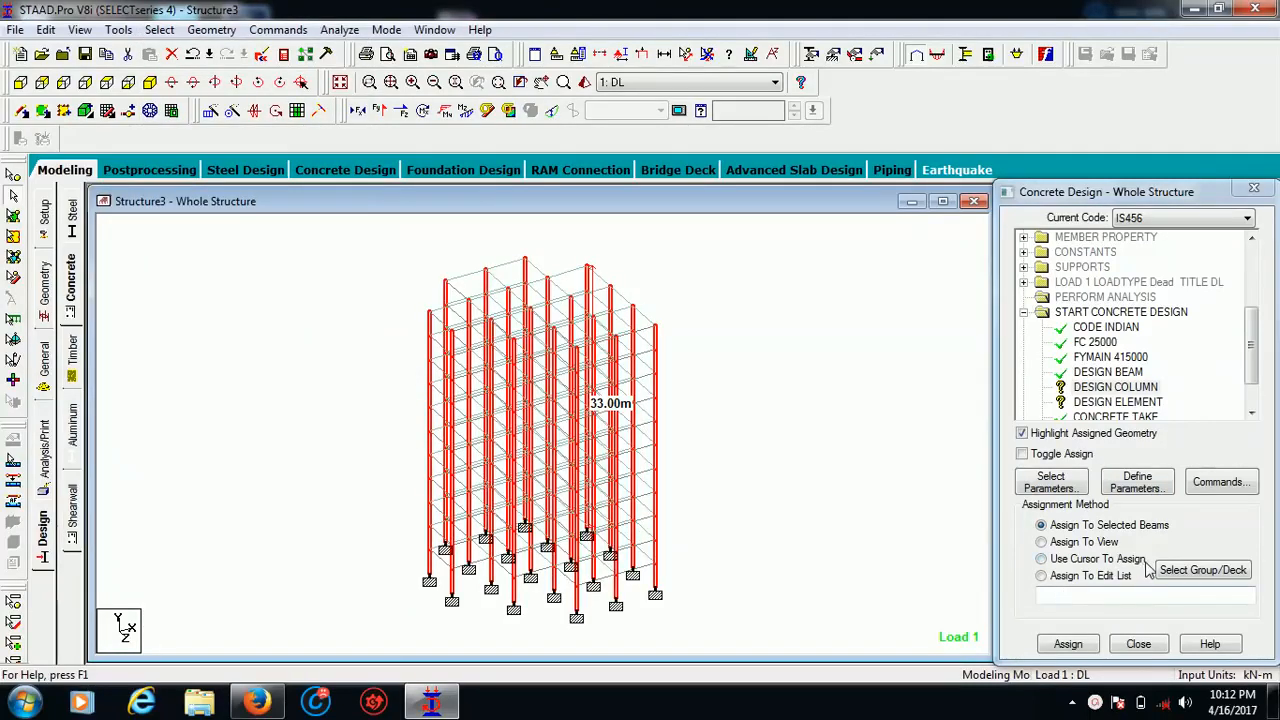
click(1084, 651)
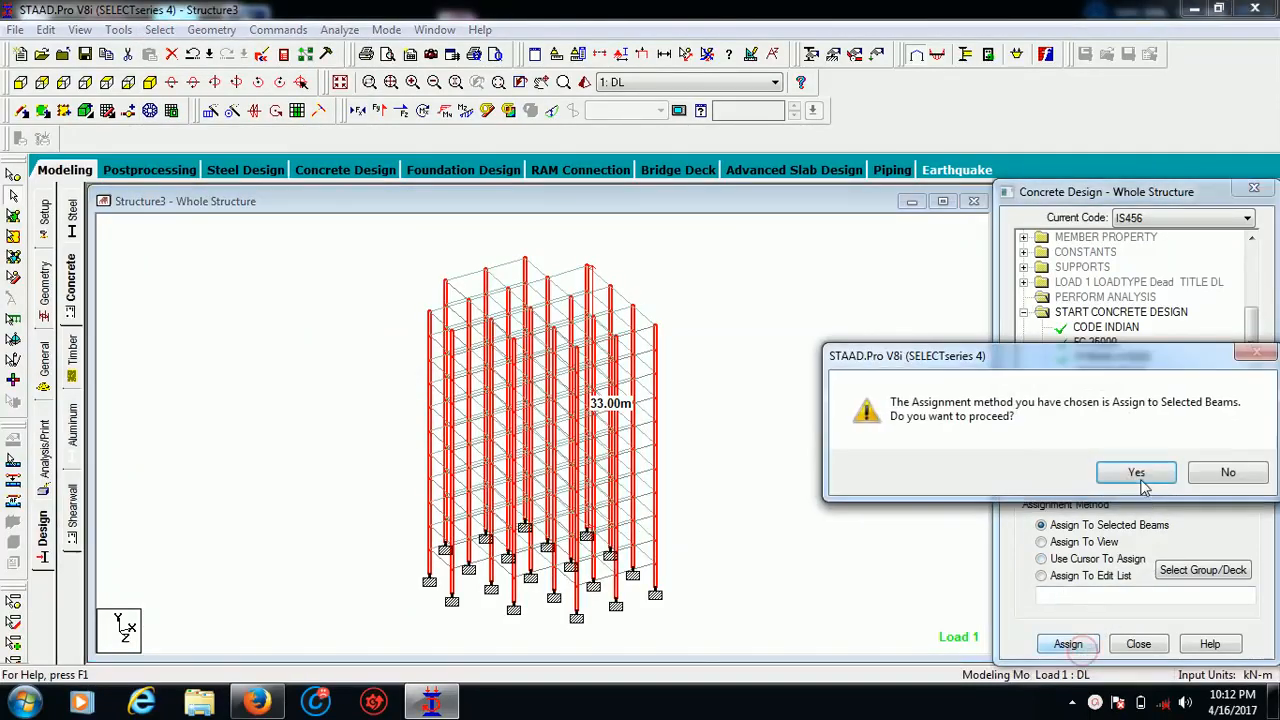
click(1138, 476)
Assign the DESIGN ELEMENT command to all the floor plates of the structure
scroll(1252, 385, down, 1)
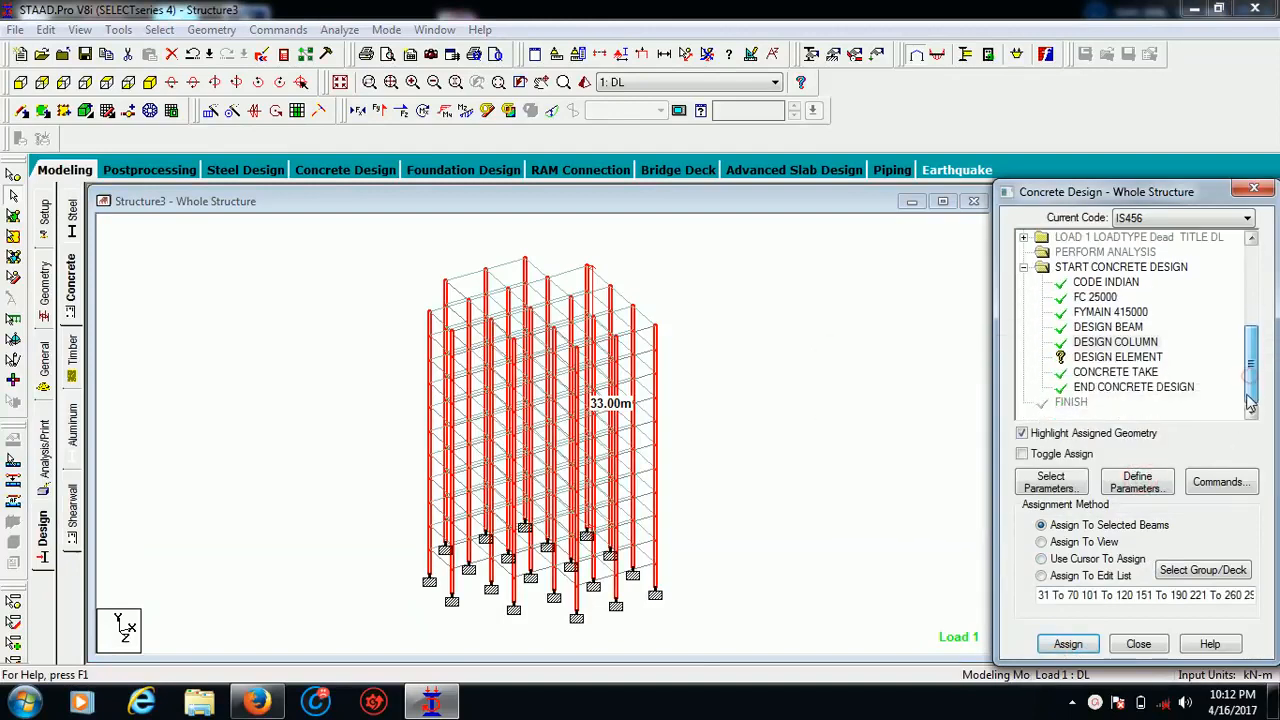
click(1115, 357)
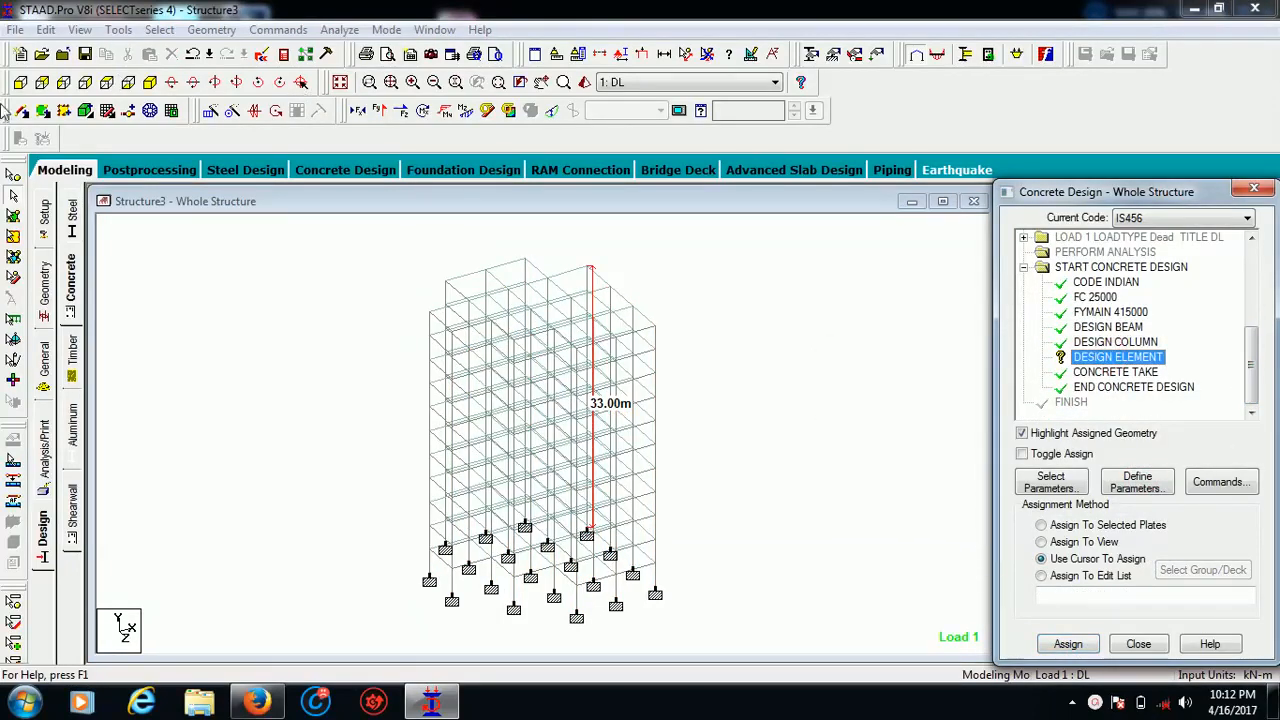
click(13, 216)
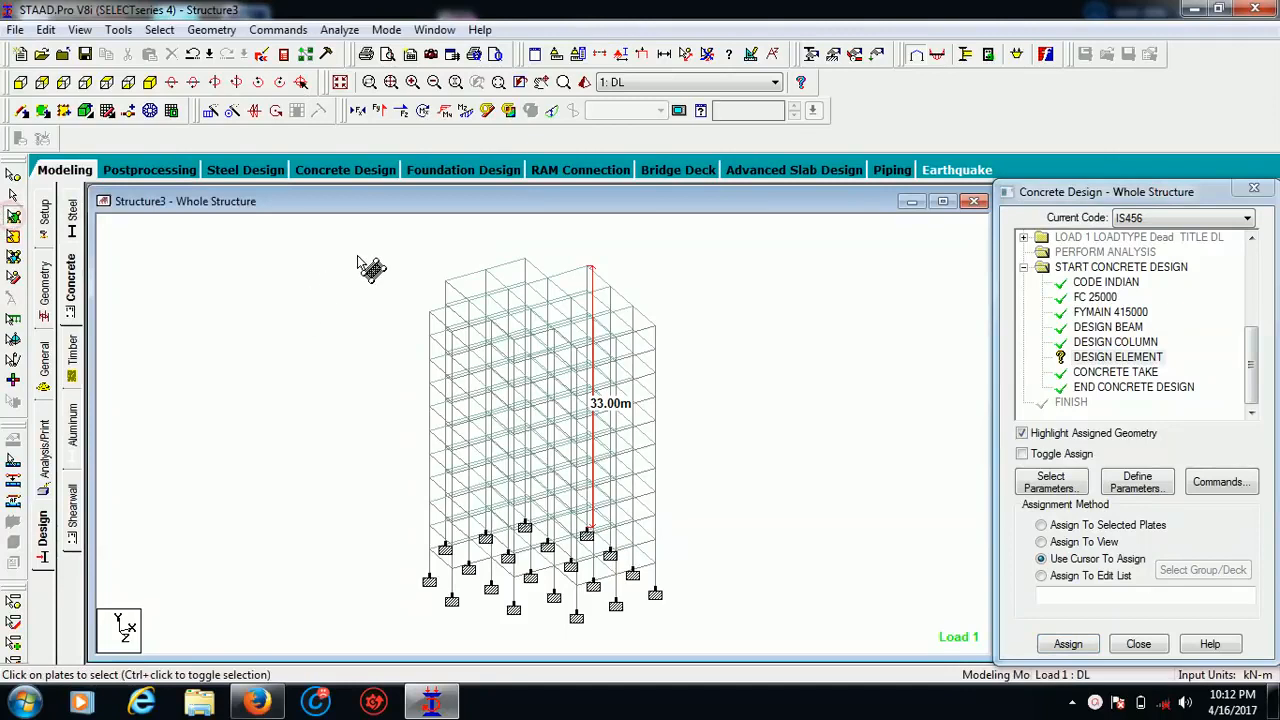
drag(710, 526, 823, 637)
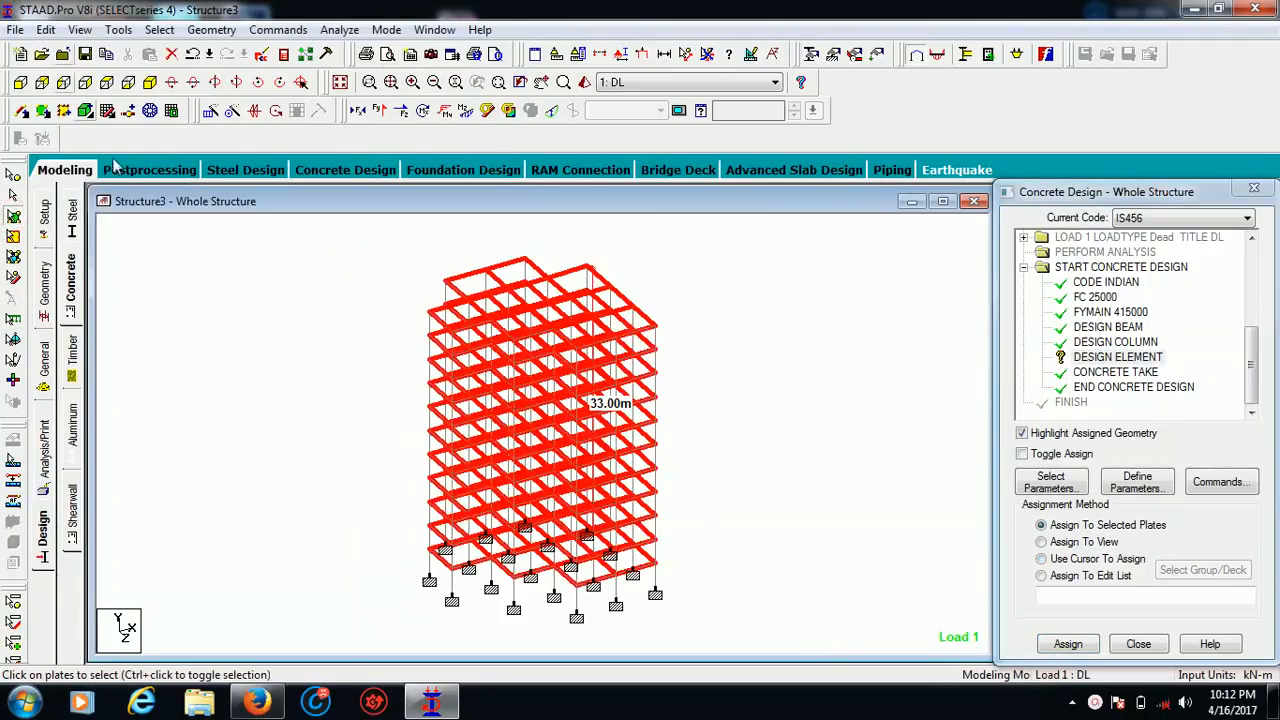
click(1068, 644)
click(1134, 471)
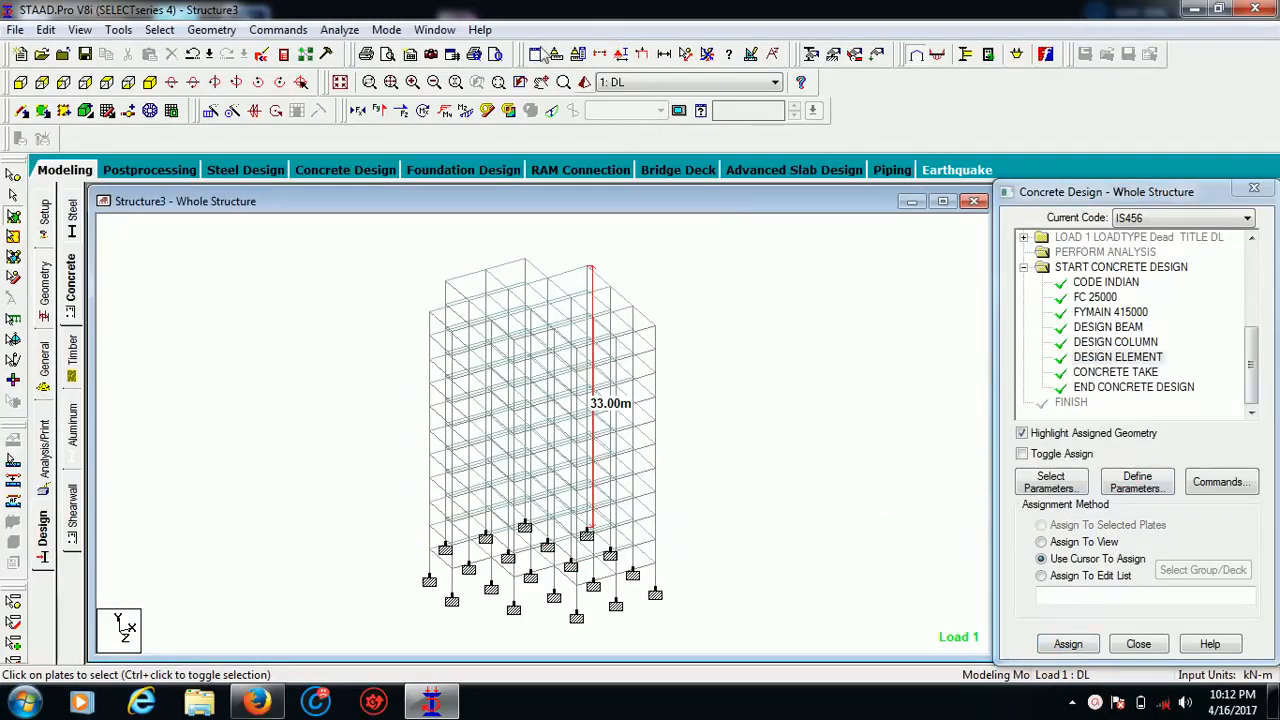
Run the analysis and concrete design of the structure, and open the resulting output file
click(340, 30)
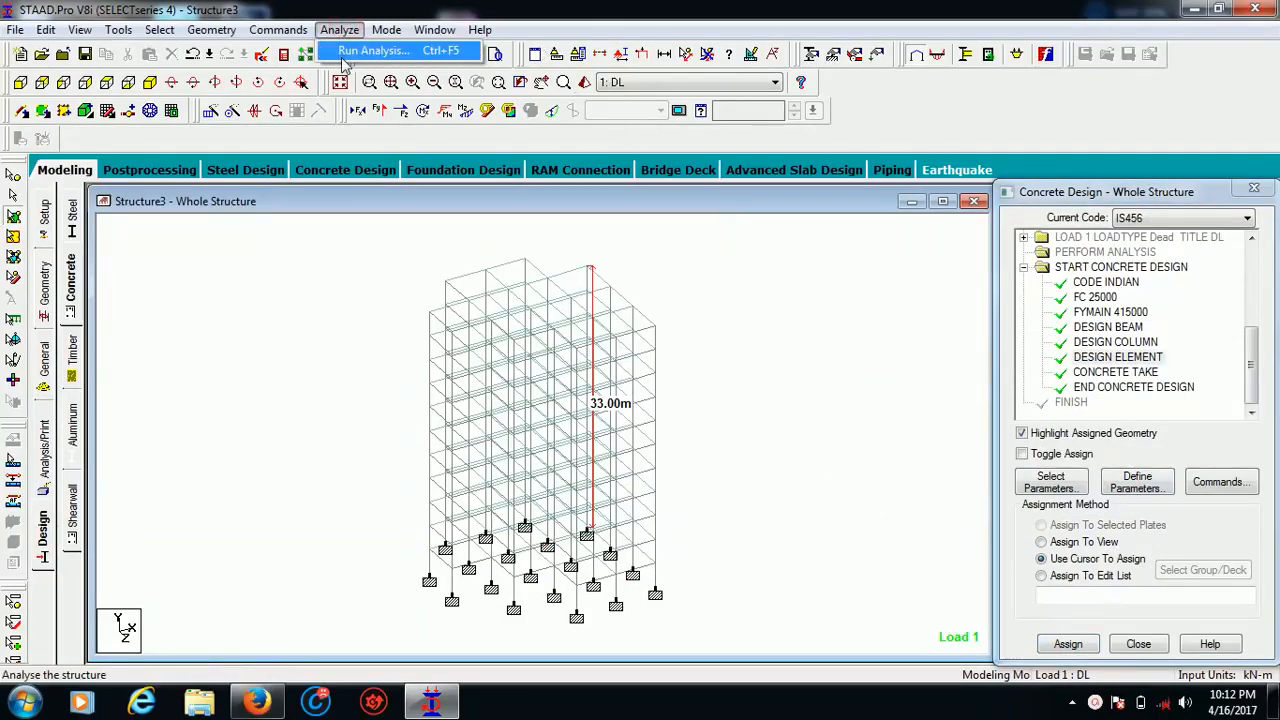
click(365, 50)
click(527, 395)
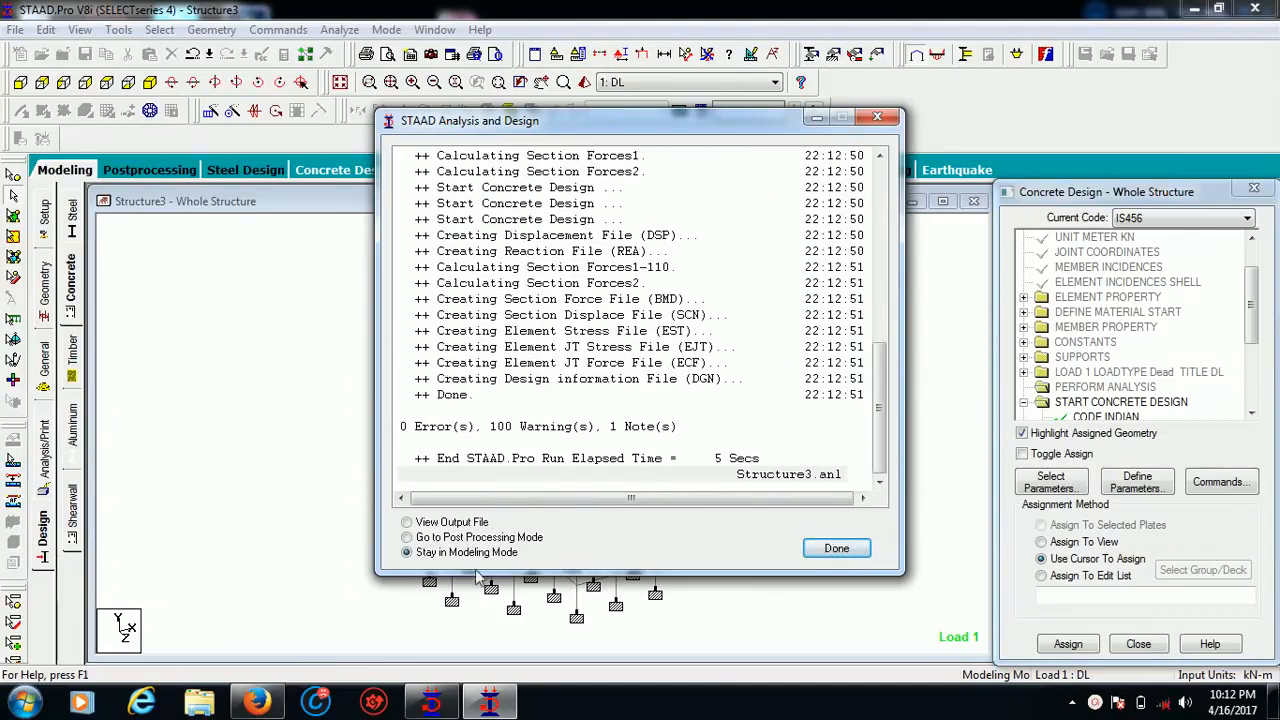
click(437, 528)
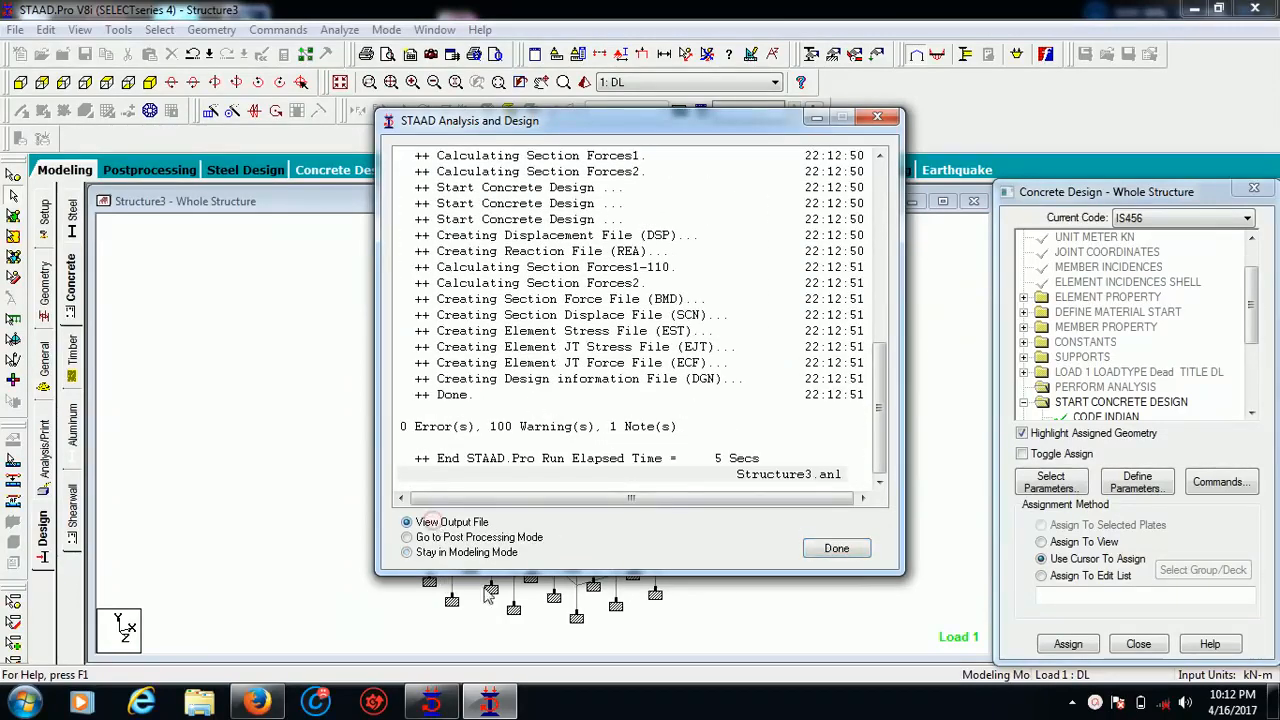
click(855, 556)
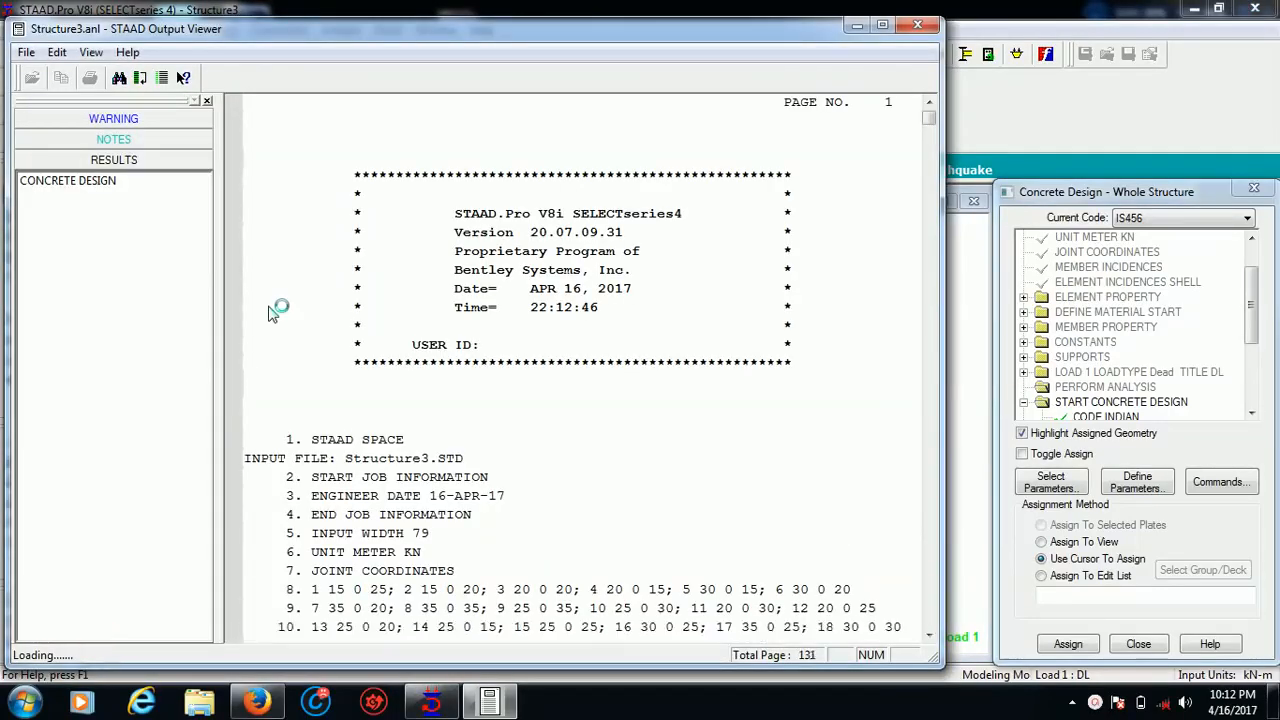
Go to the concrete design results in the maximized output report and examine the reinforcement and shear design of the beams
click(108, 184)
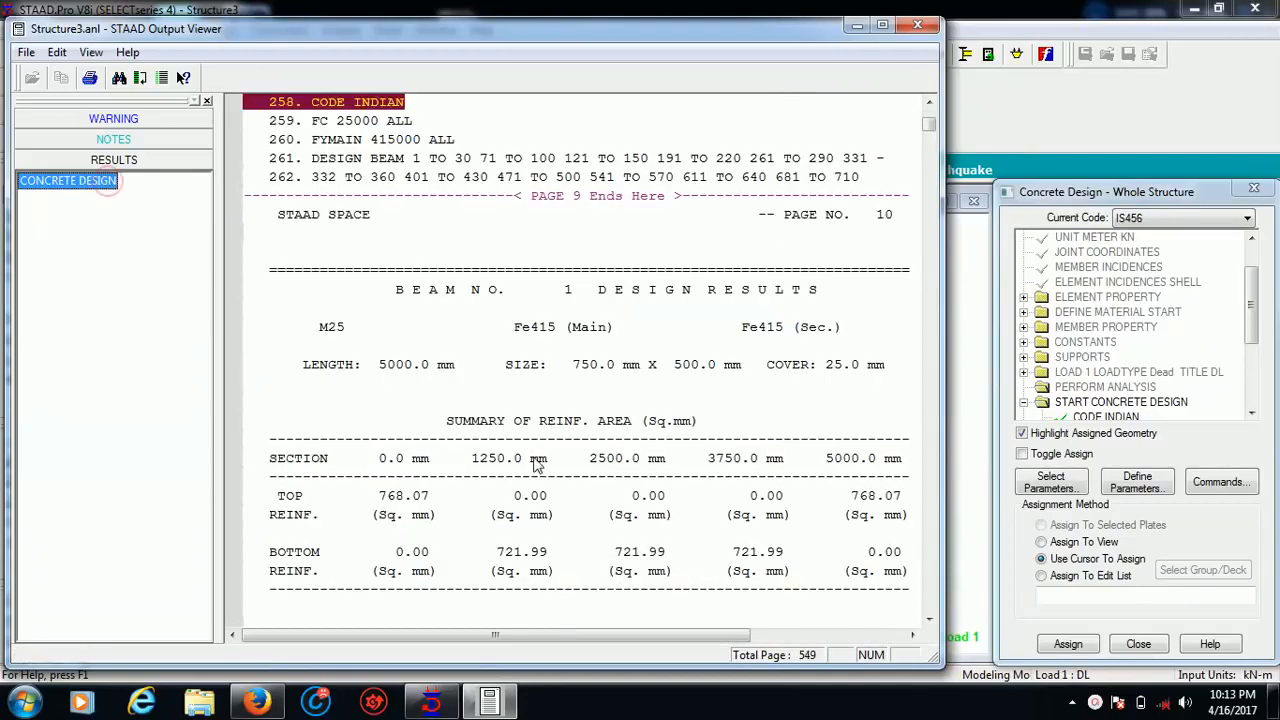
click(879, 24)
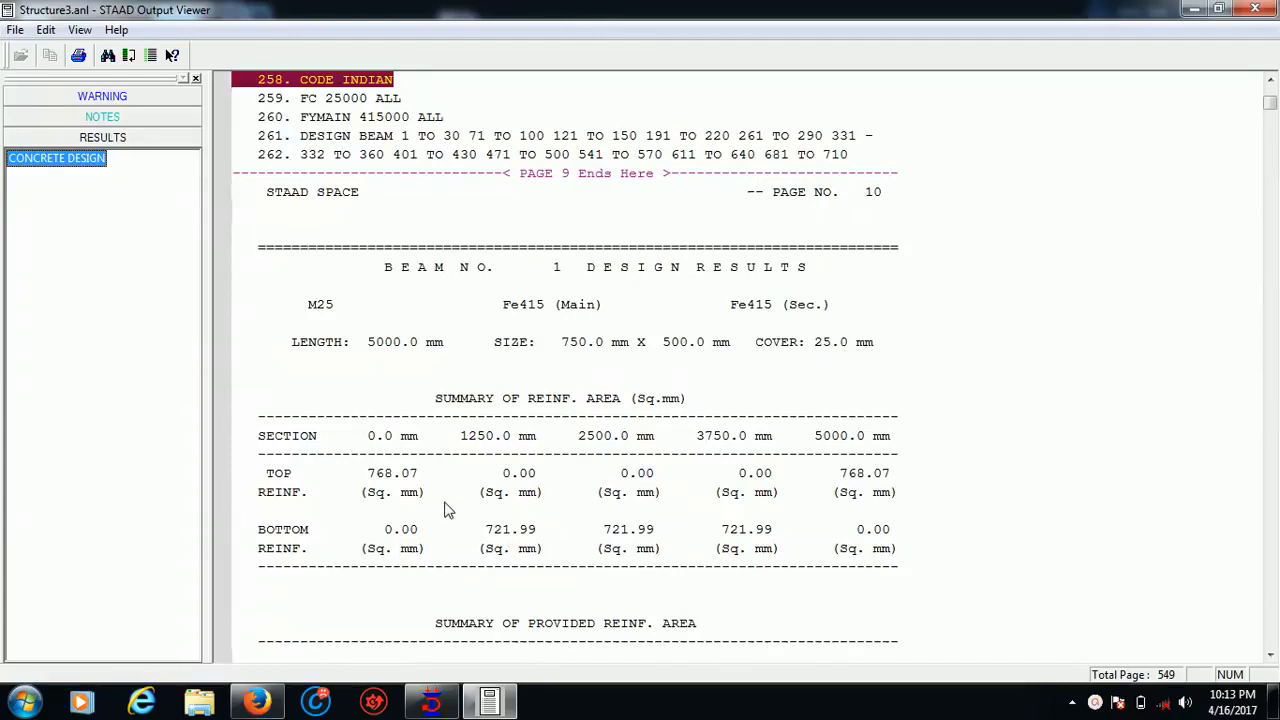
scroll(850, 360, down, 5)
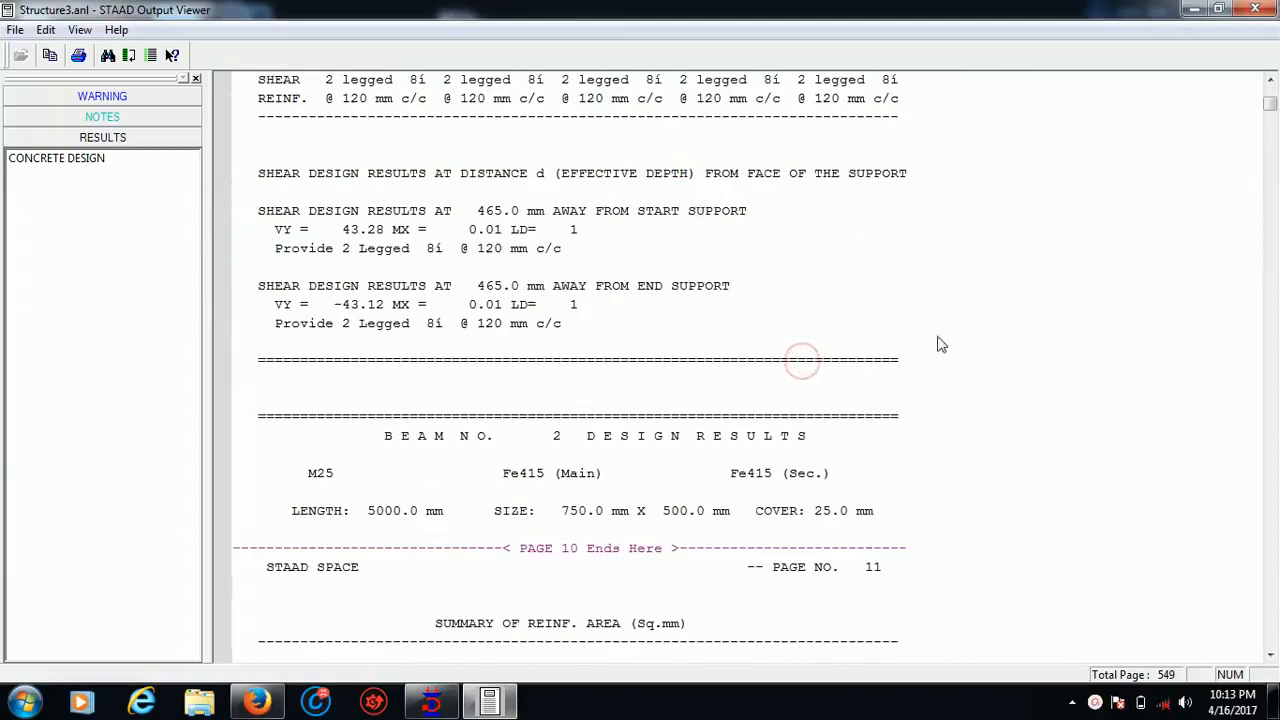
drag(1268, 112, 1270, 136)
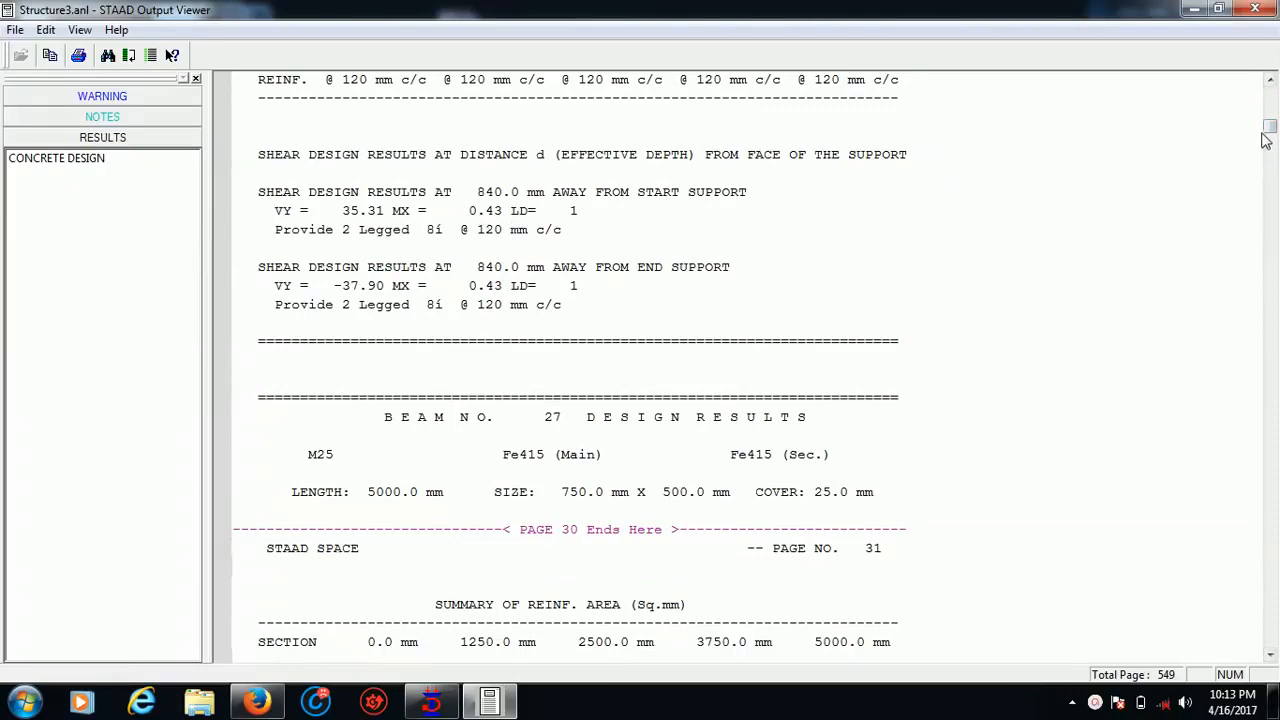
Examine the column design results in the report, and the concrete volume and reinforcing steel takeoff at its end
drag(1266, 127, 1250, 583)
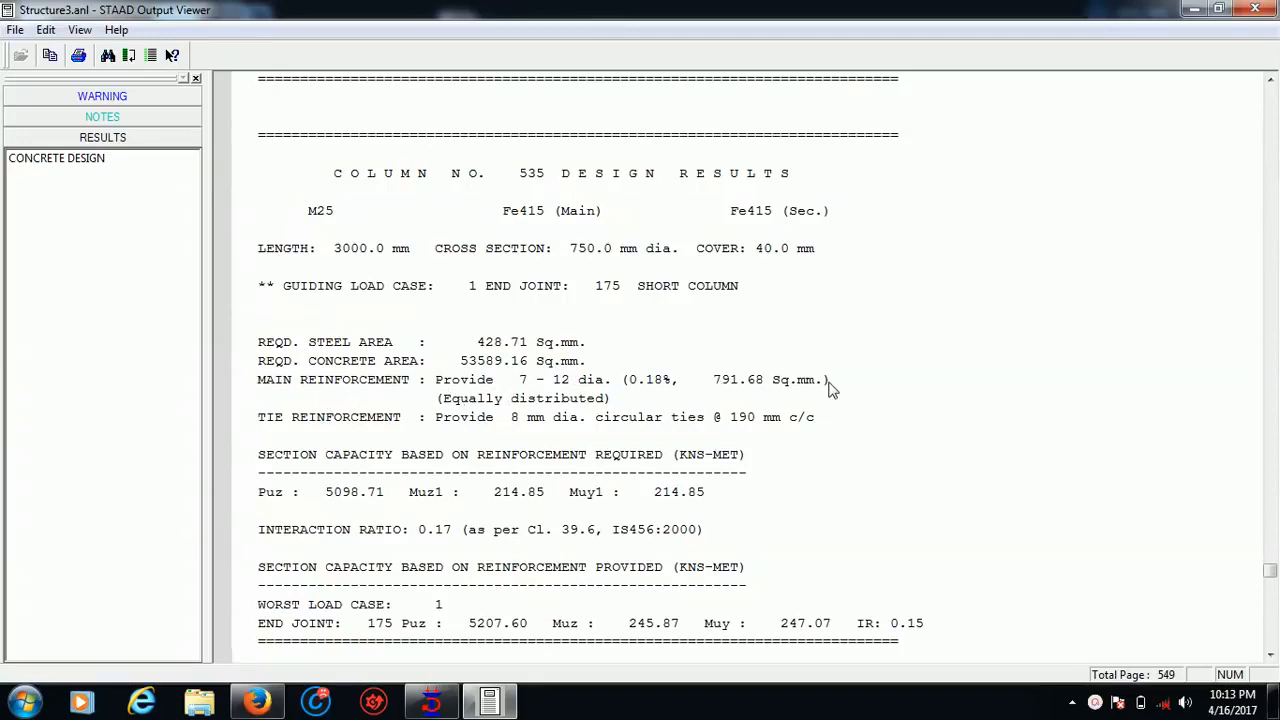
scroll(832, 390, down, 5)
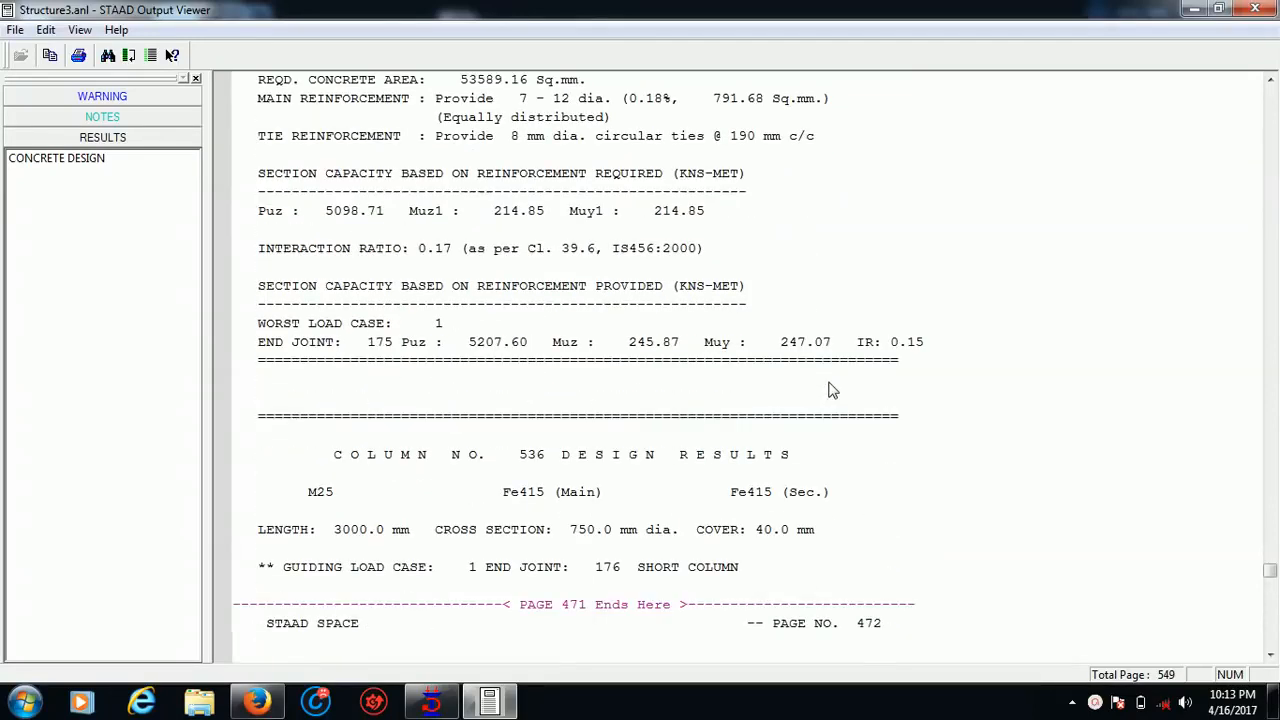
scroll(832, 390, down, 7)
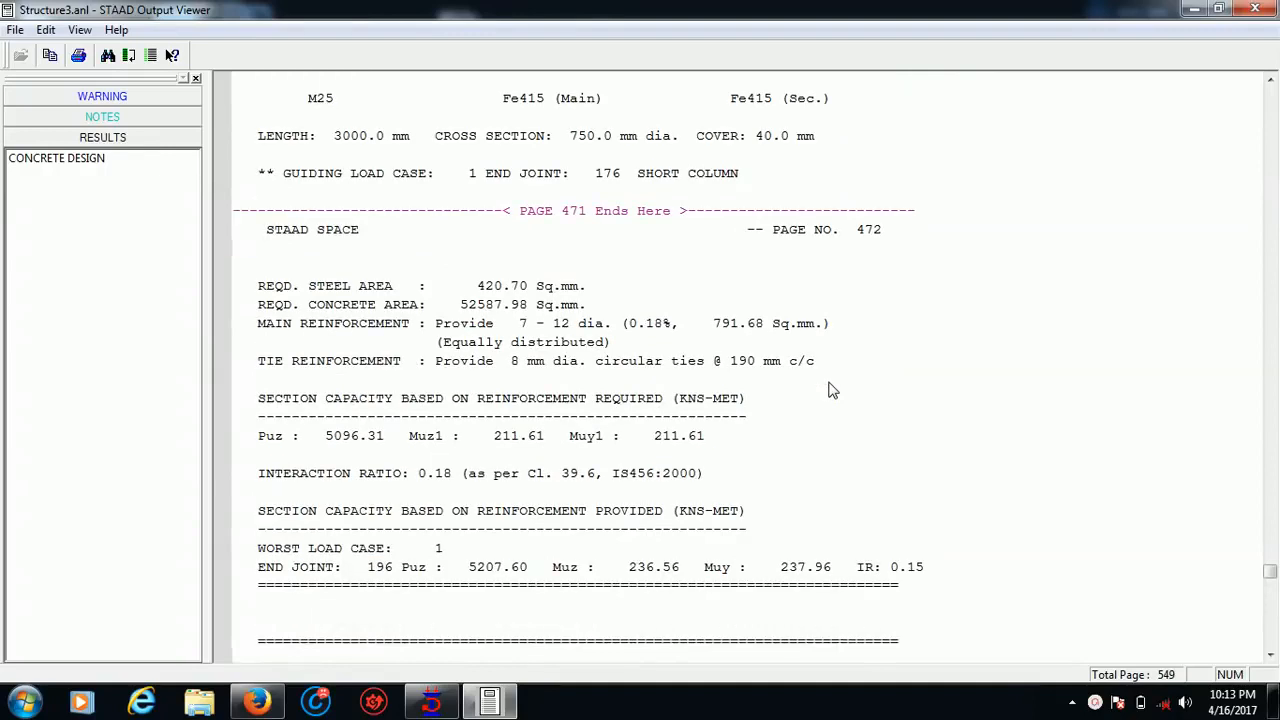
scroll(832, 390, down, 20)
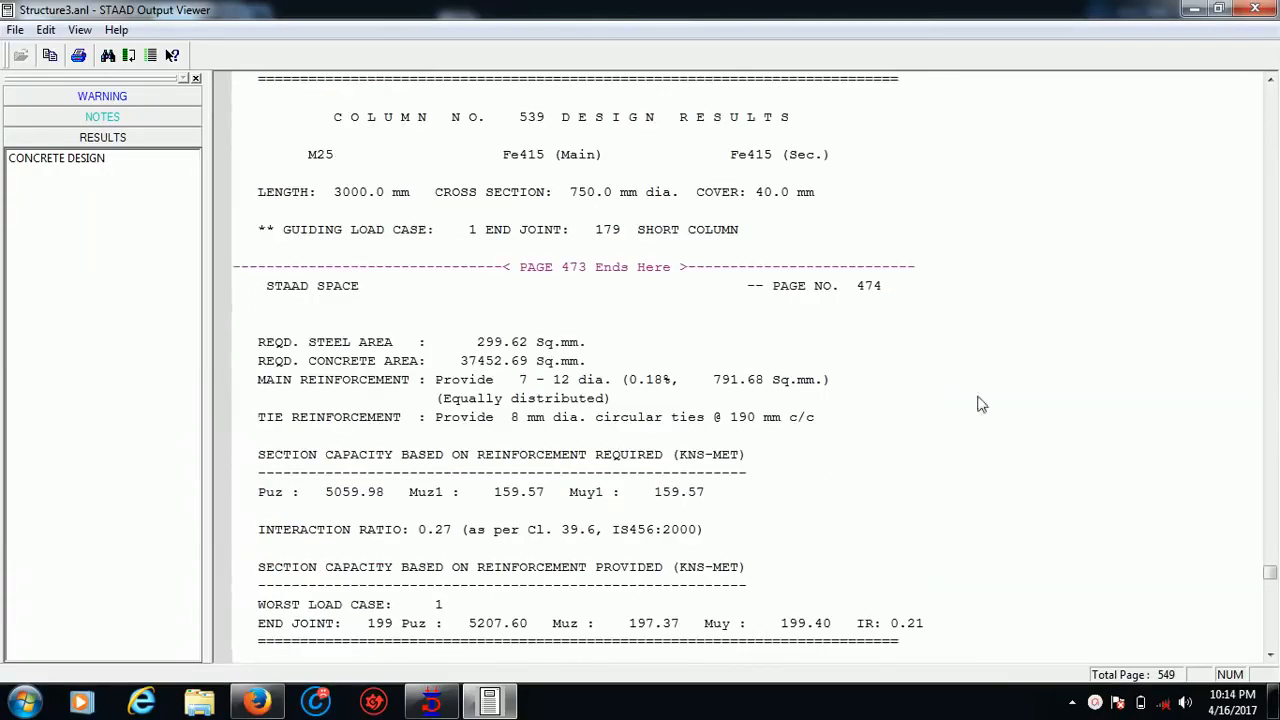
drag(1270, 574, 1272, 650)
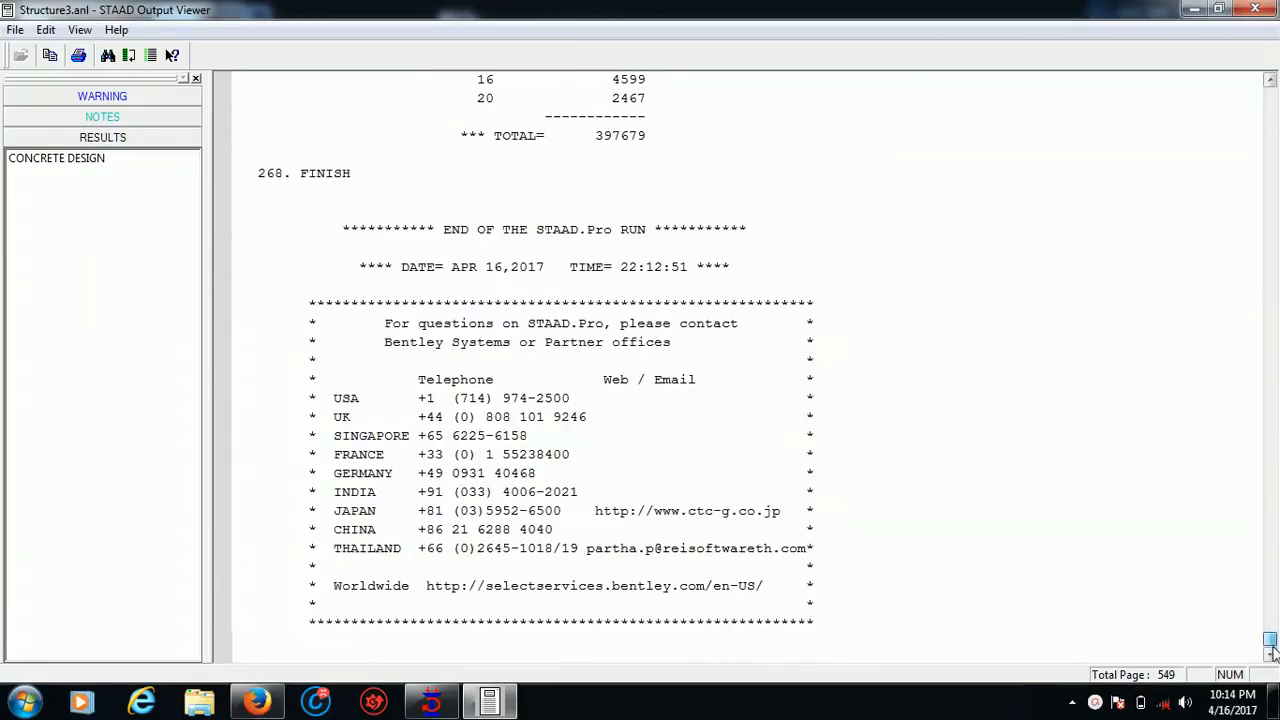
scroll(797, 232, up, 4)
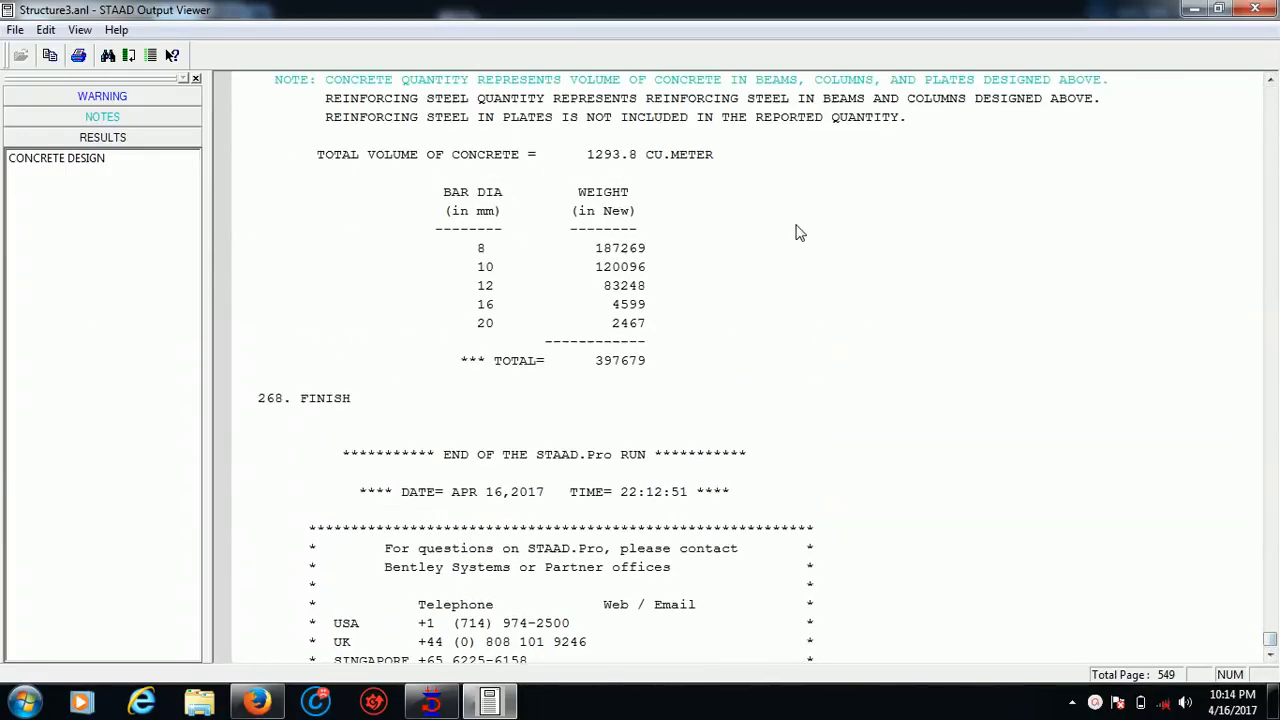